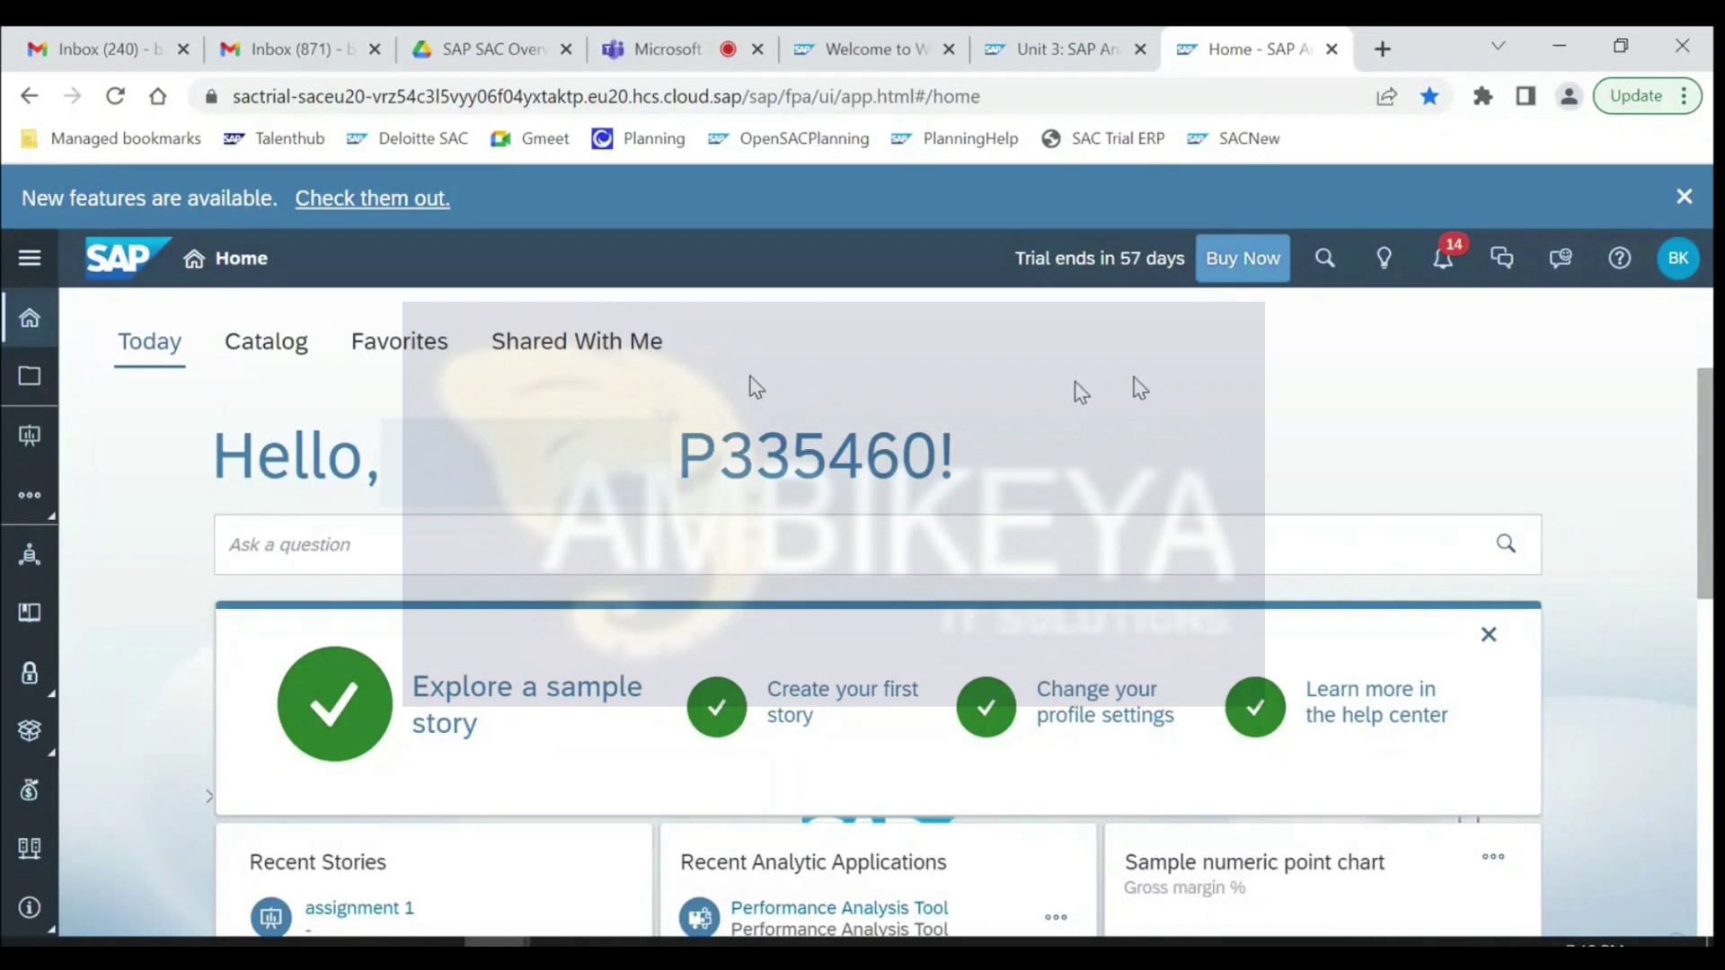
- Expand the navigation area and open the My Files page
left_click(879, 101)
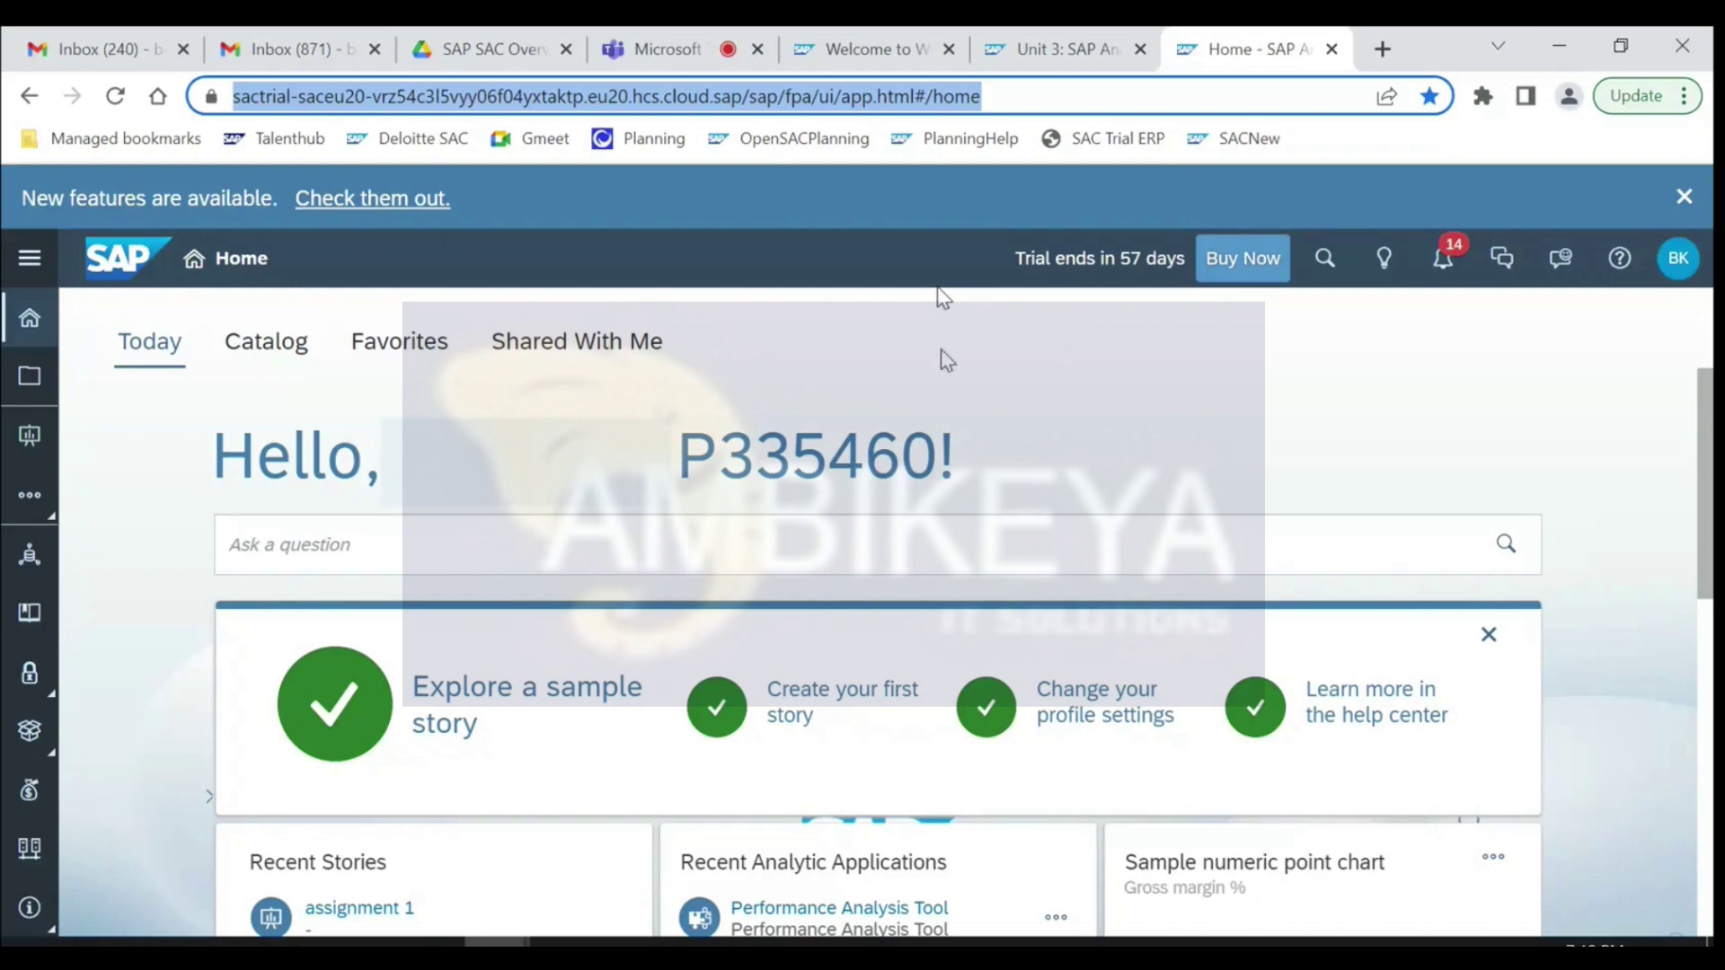
mouse_move(670, 27)
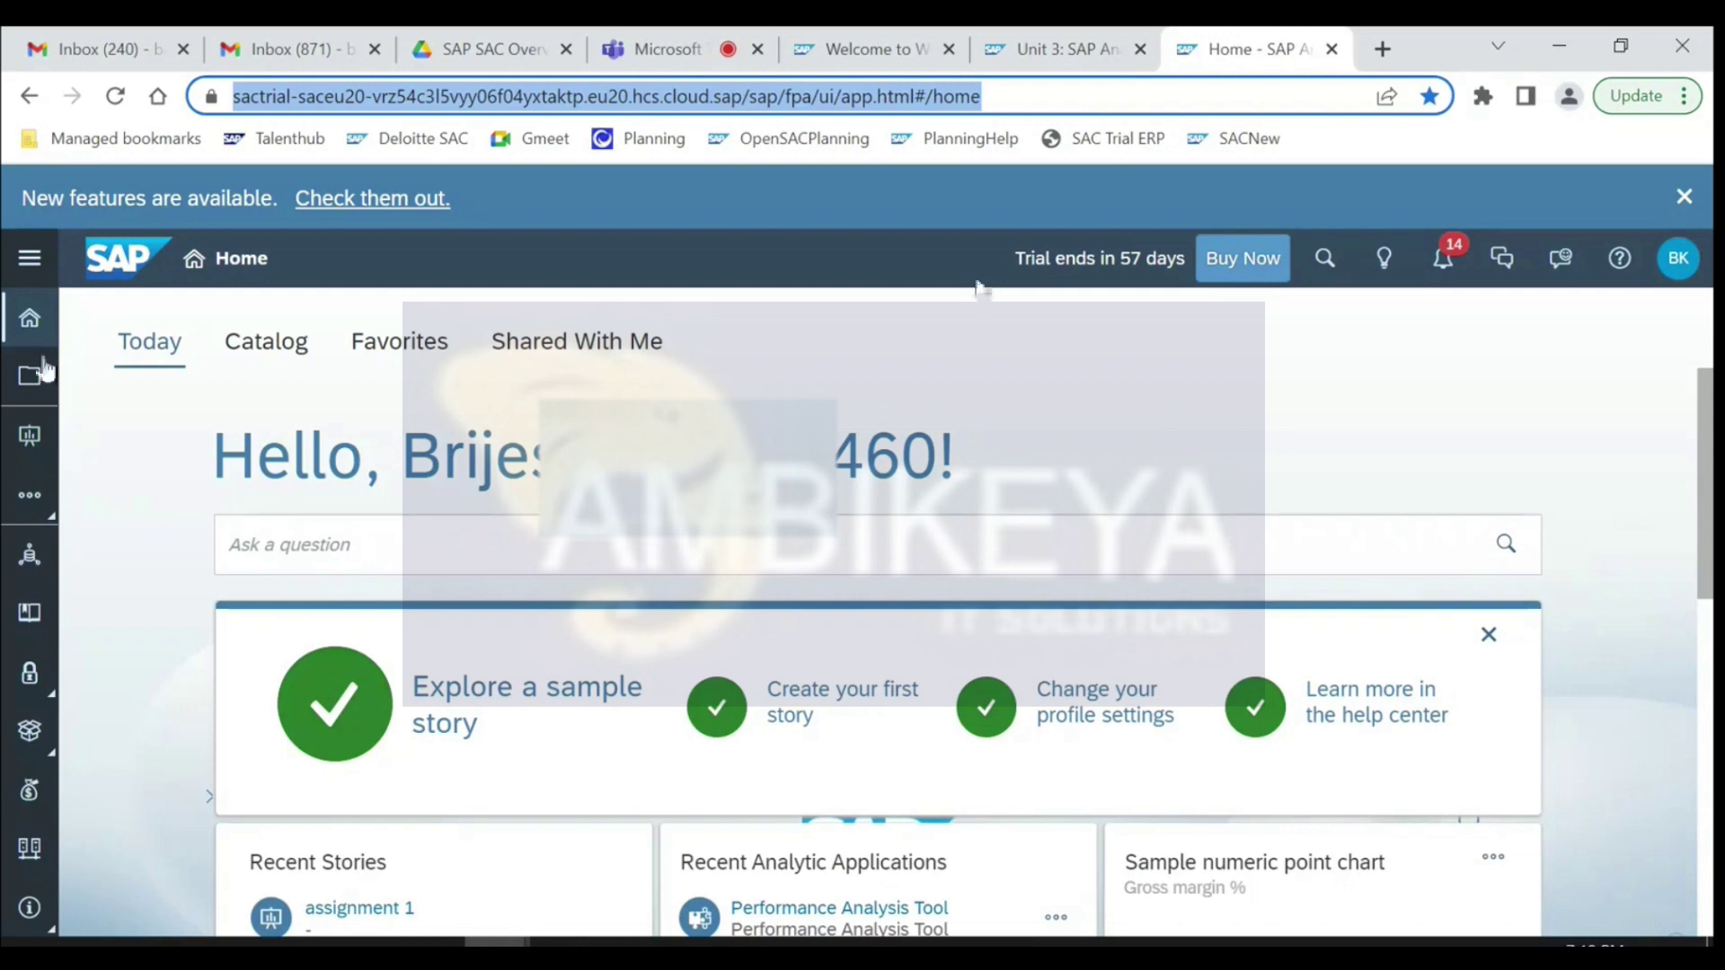
left_click(34, 272)
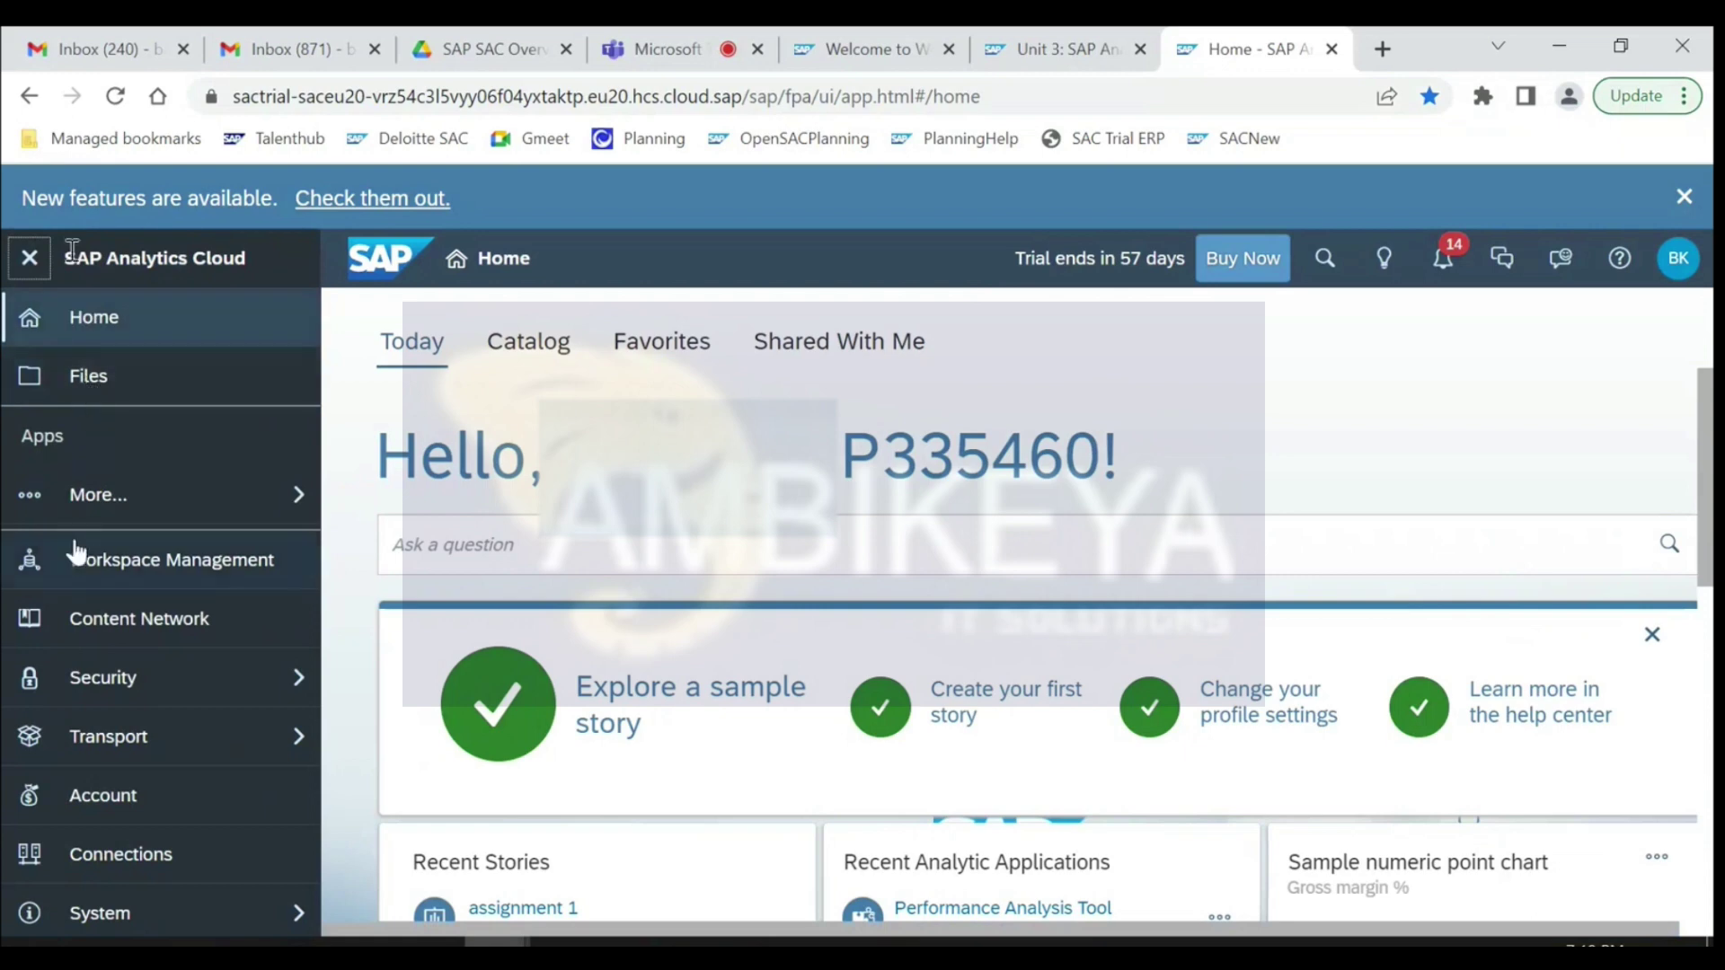
left_click(115, 379)
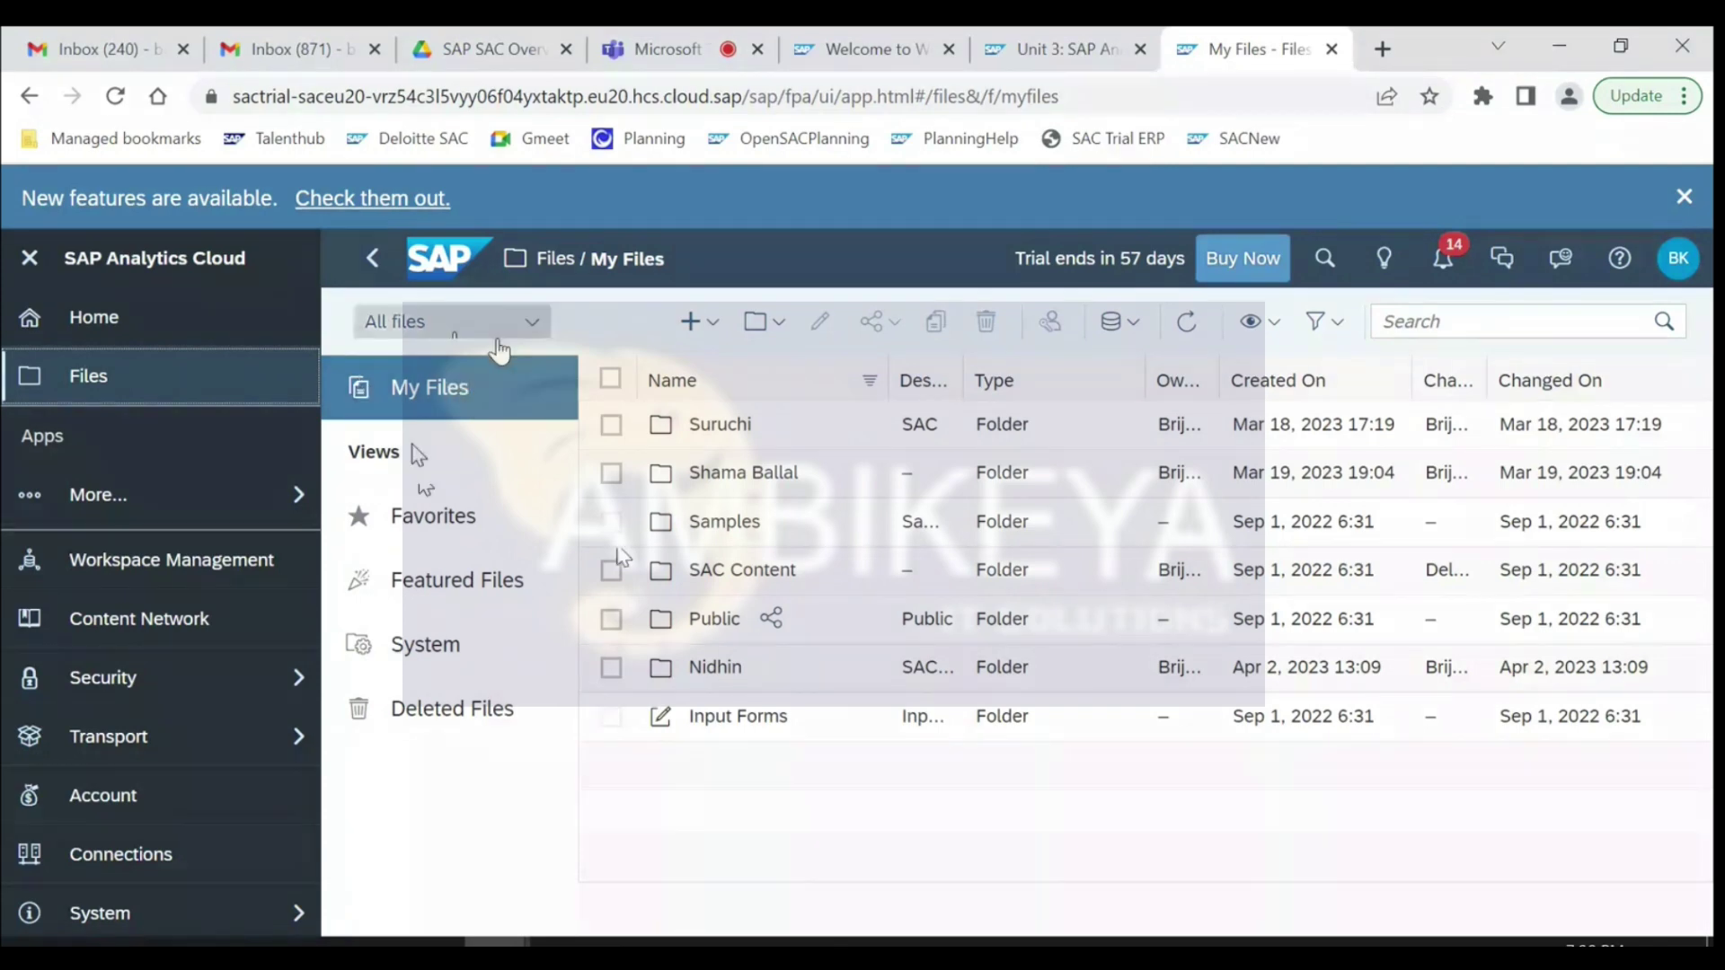
- Examine which types of content can be created in My Files, without creating anything
left_click(711, 322)
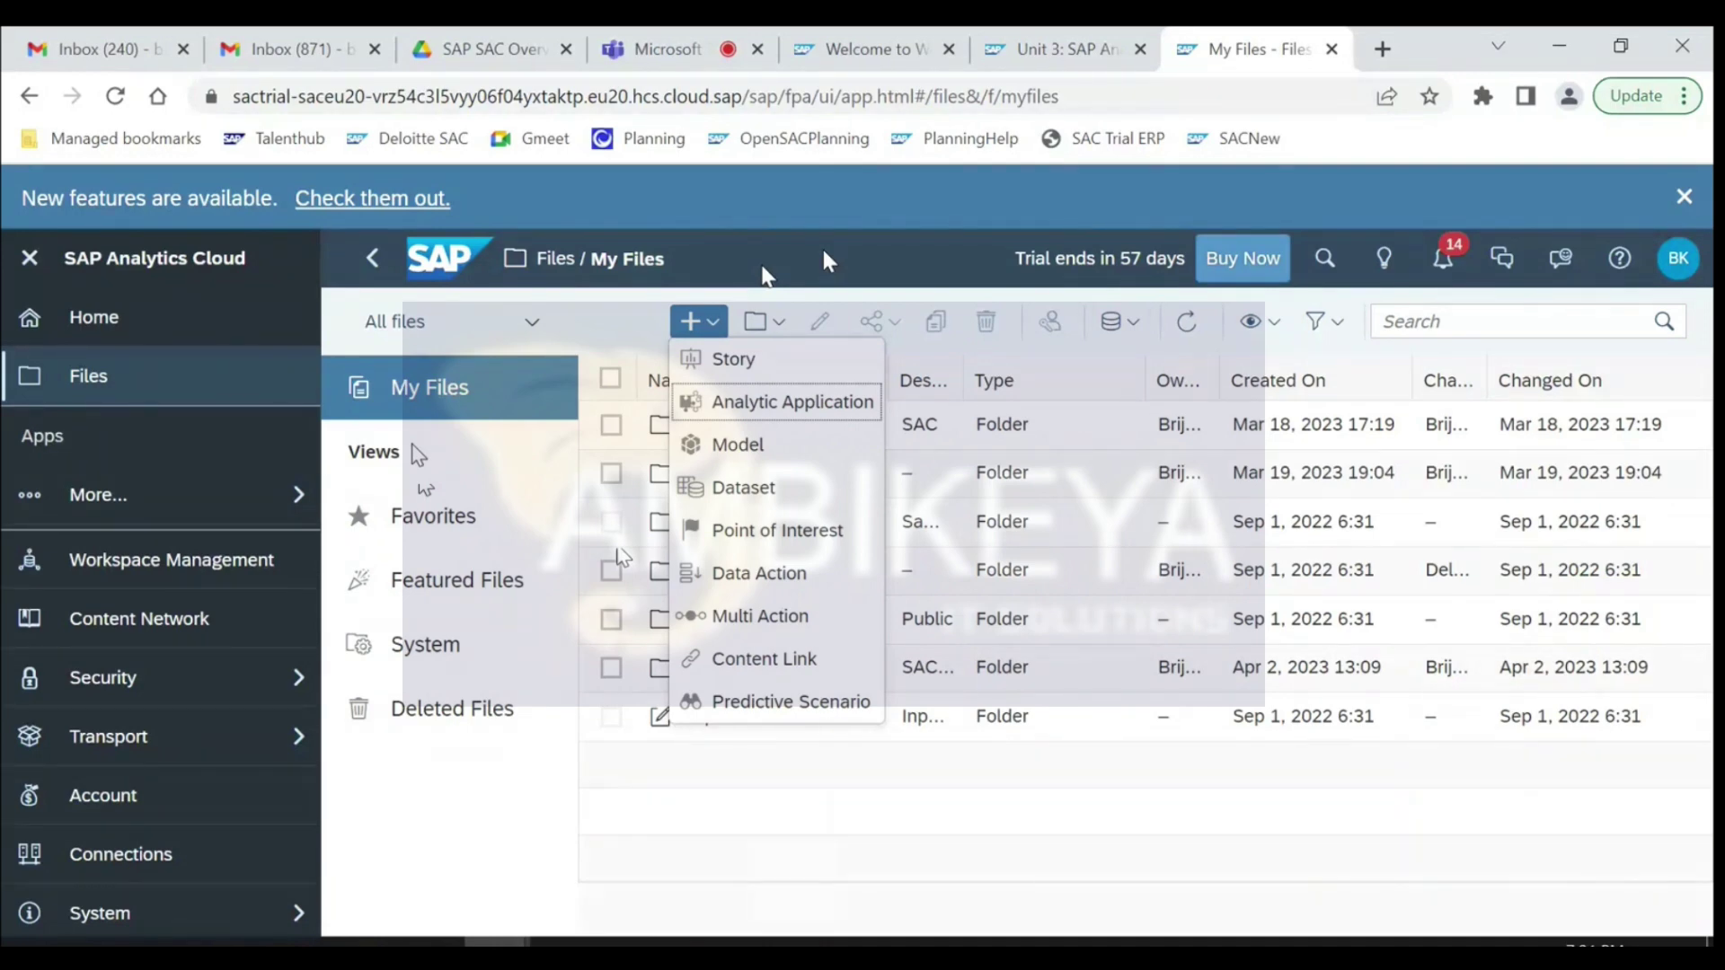
left_click(860, 238)
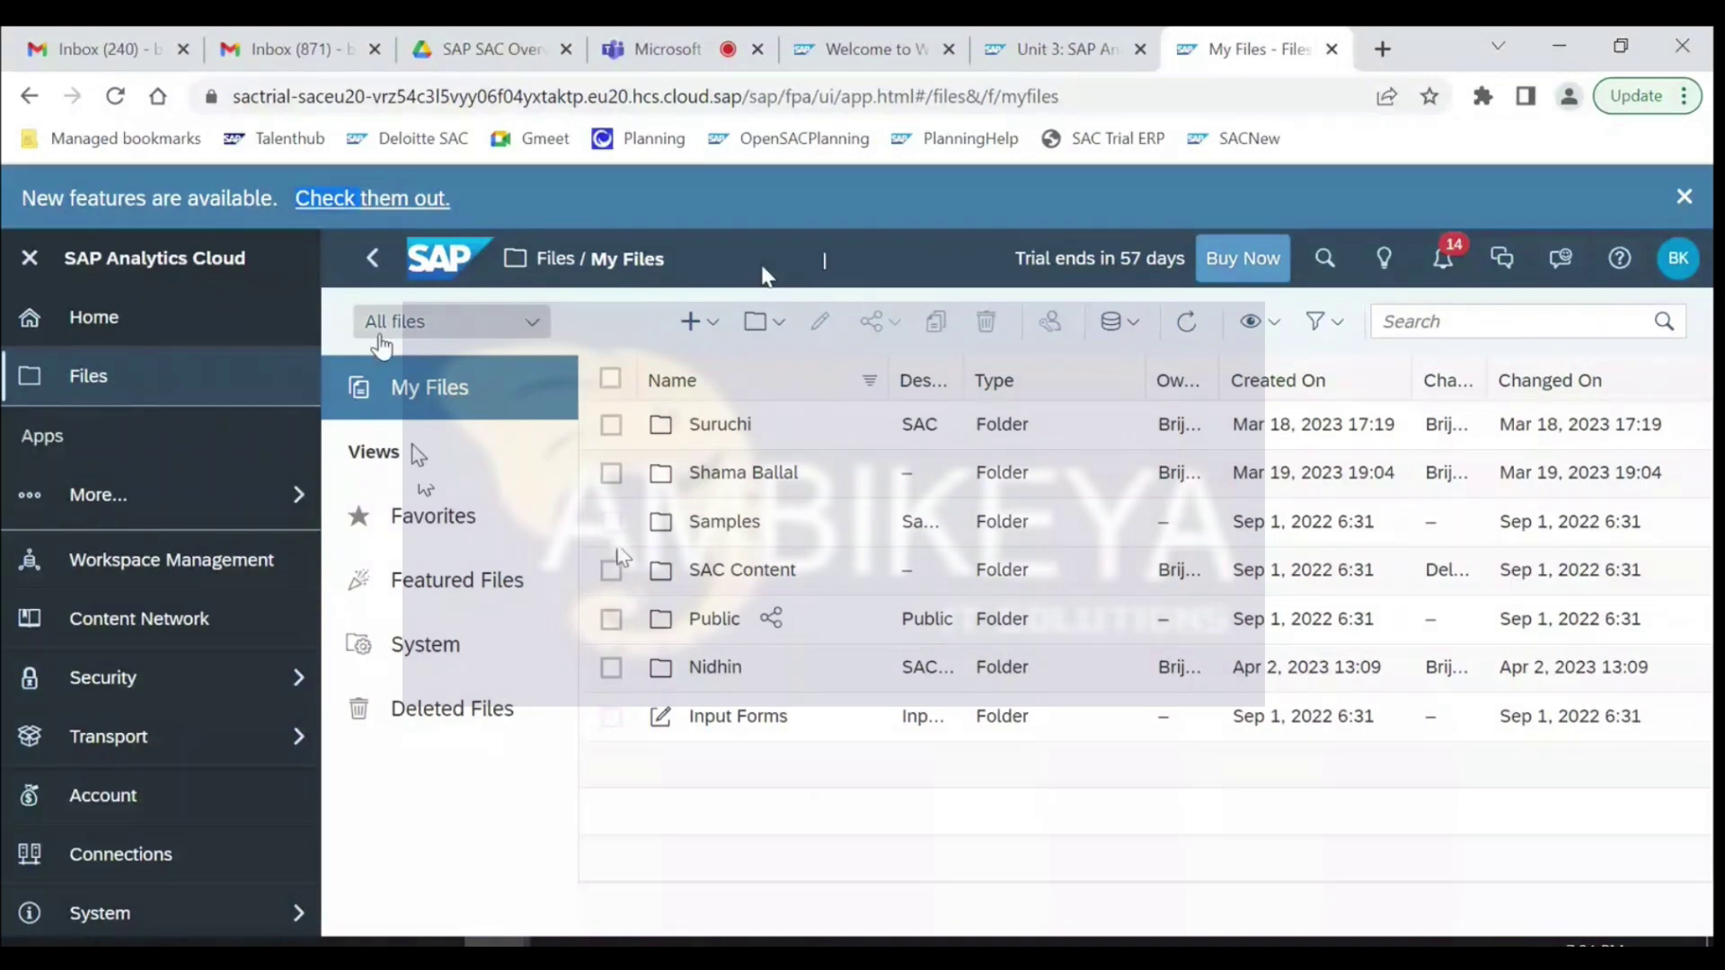
- Examine the Transport and System options and view the system's About information, closing it when finished
left_click(125, 495)
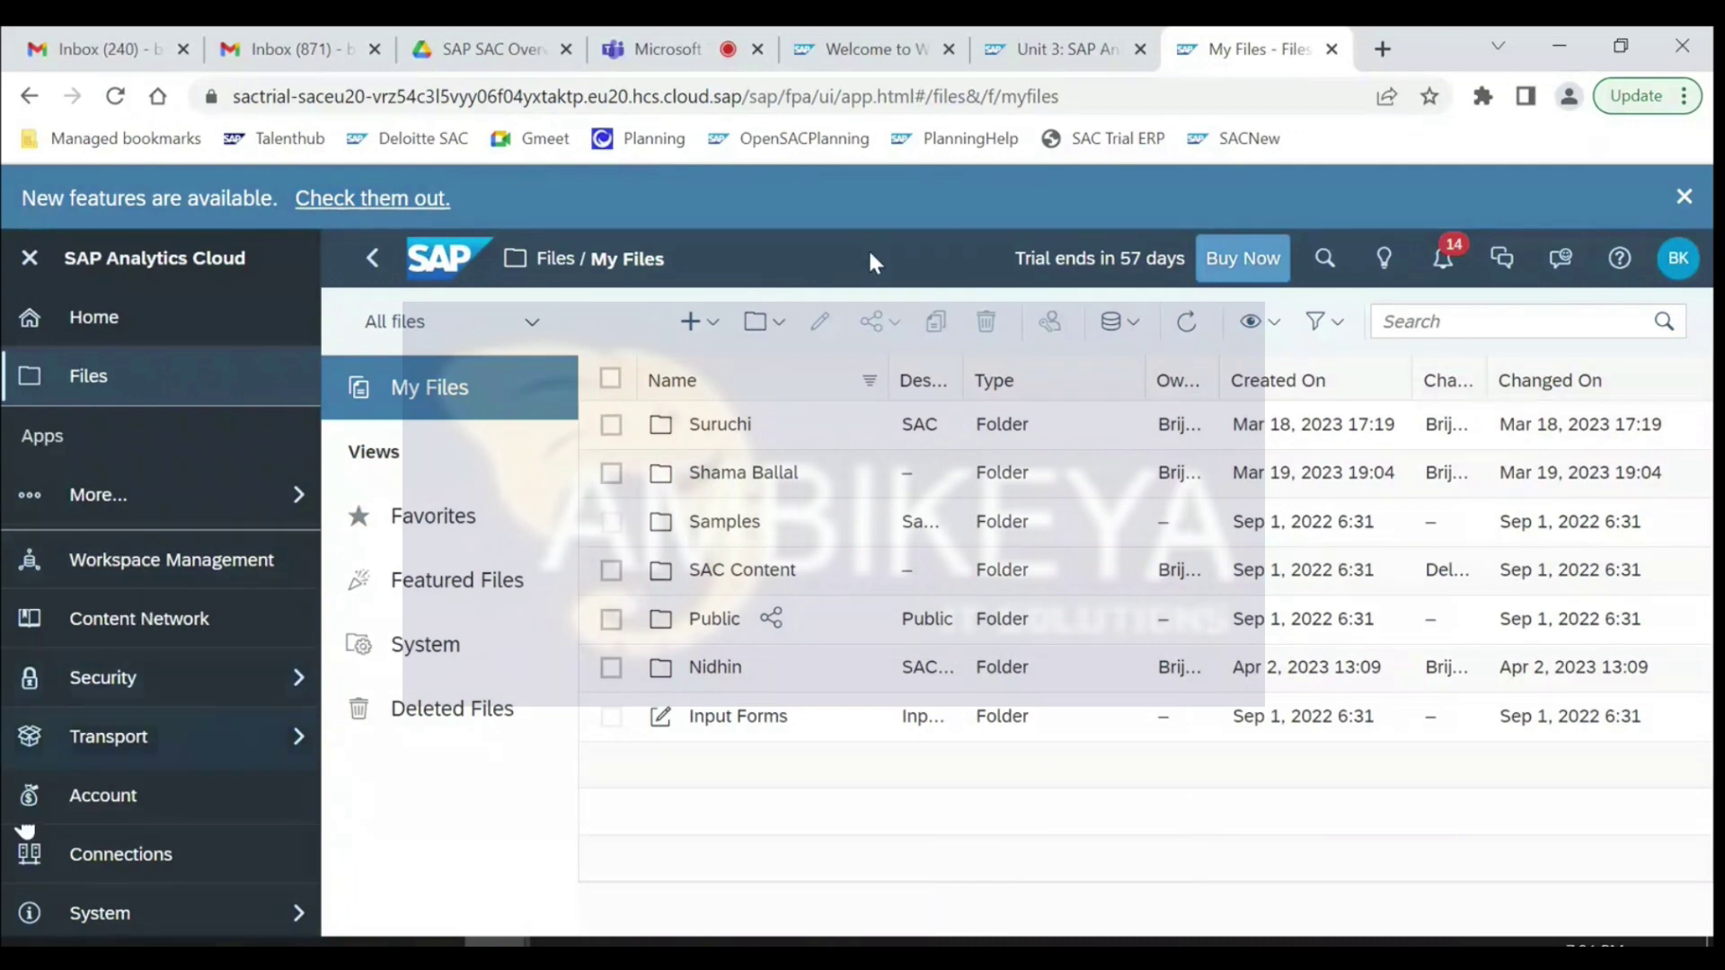
left_click(133, 743)
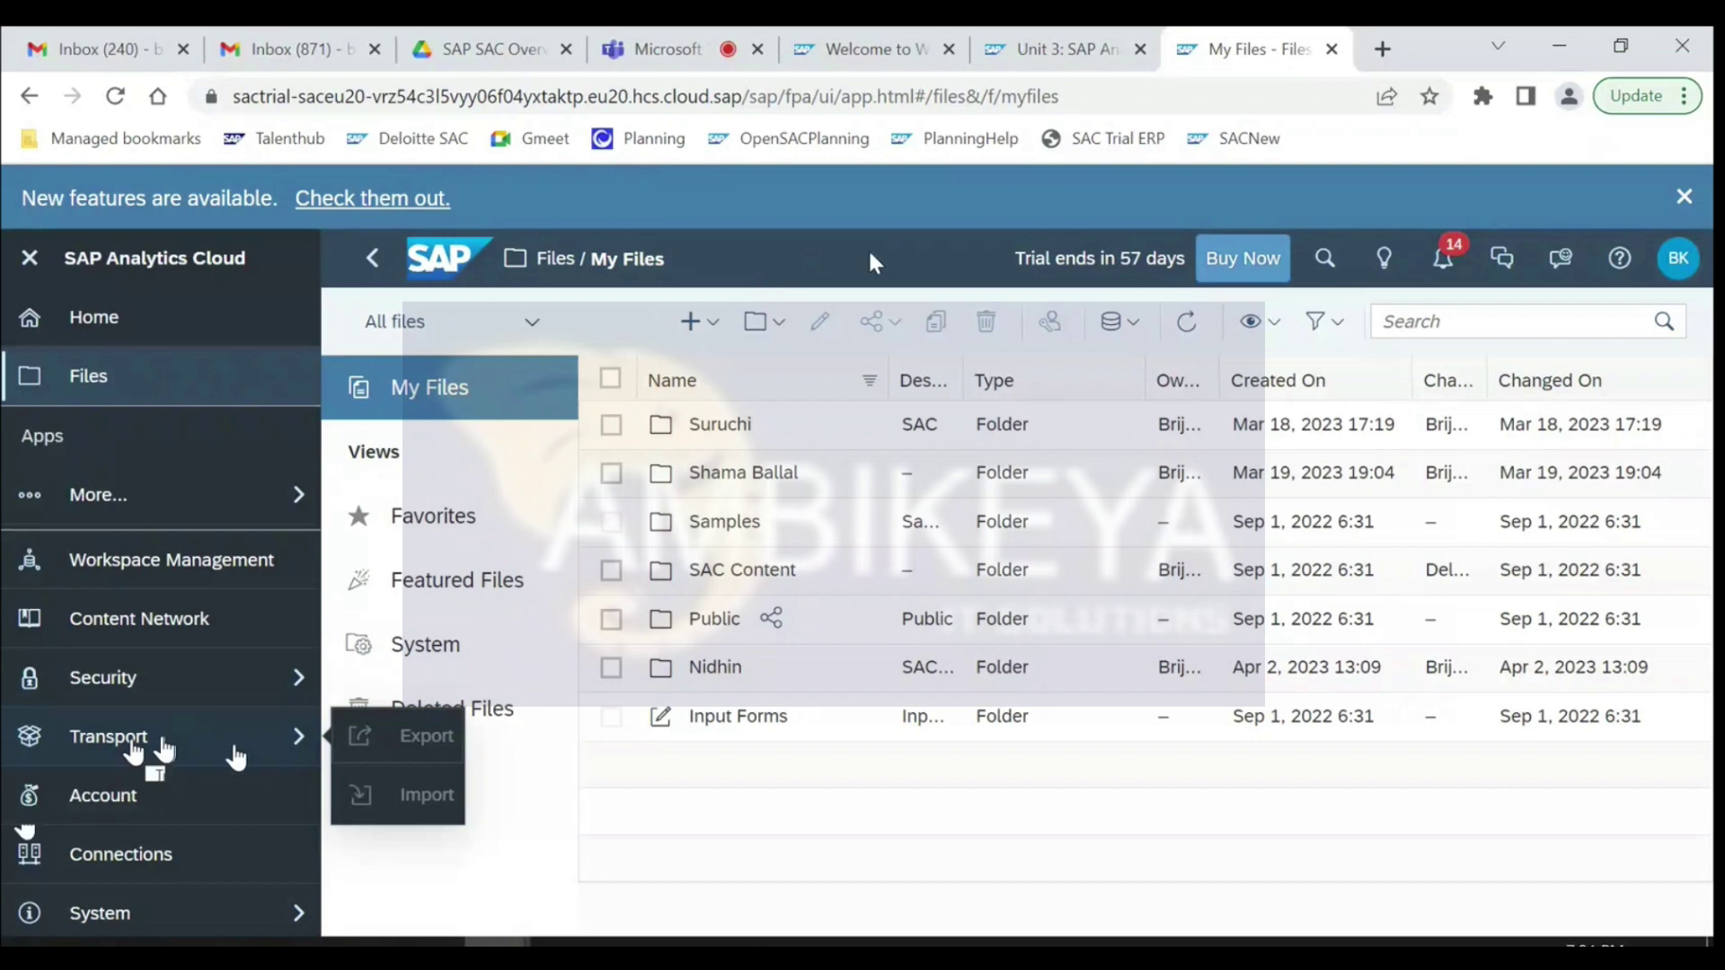
left_click(205, 932)
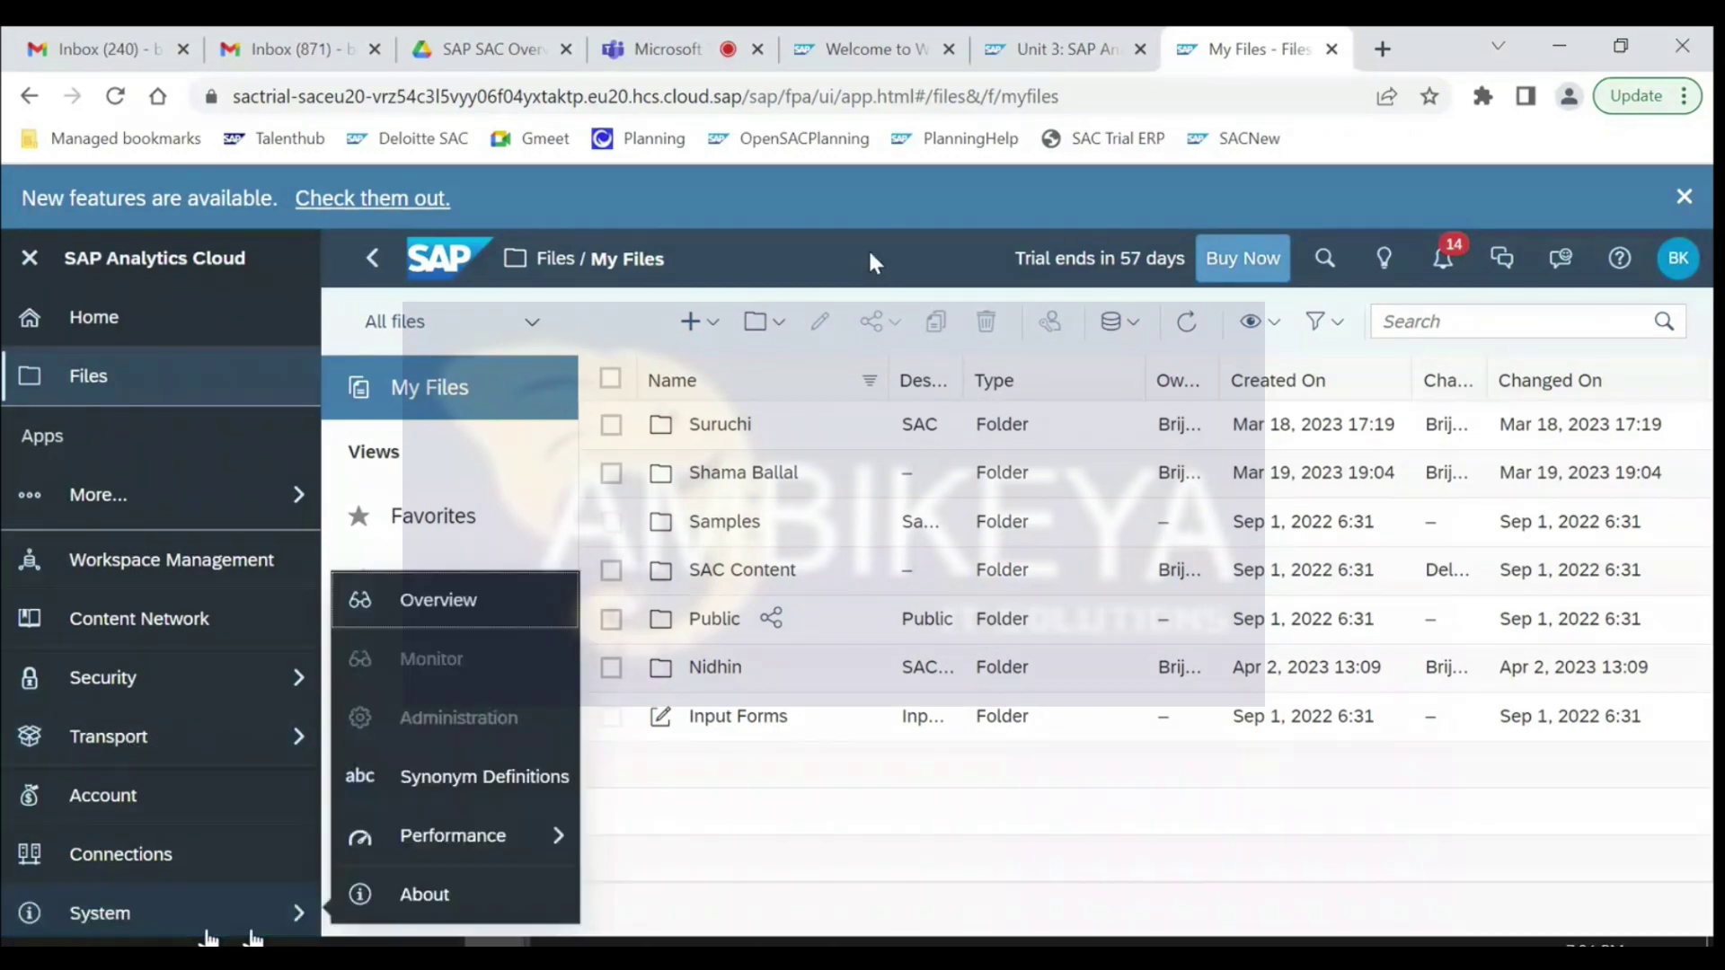
left_click(454, 905)
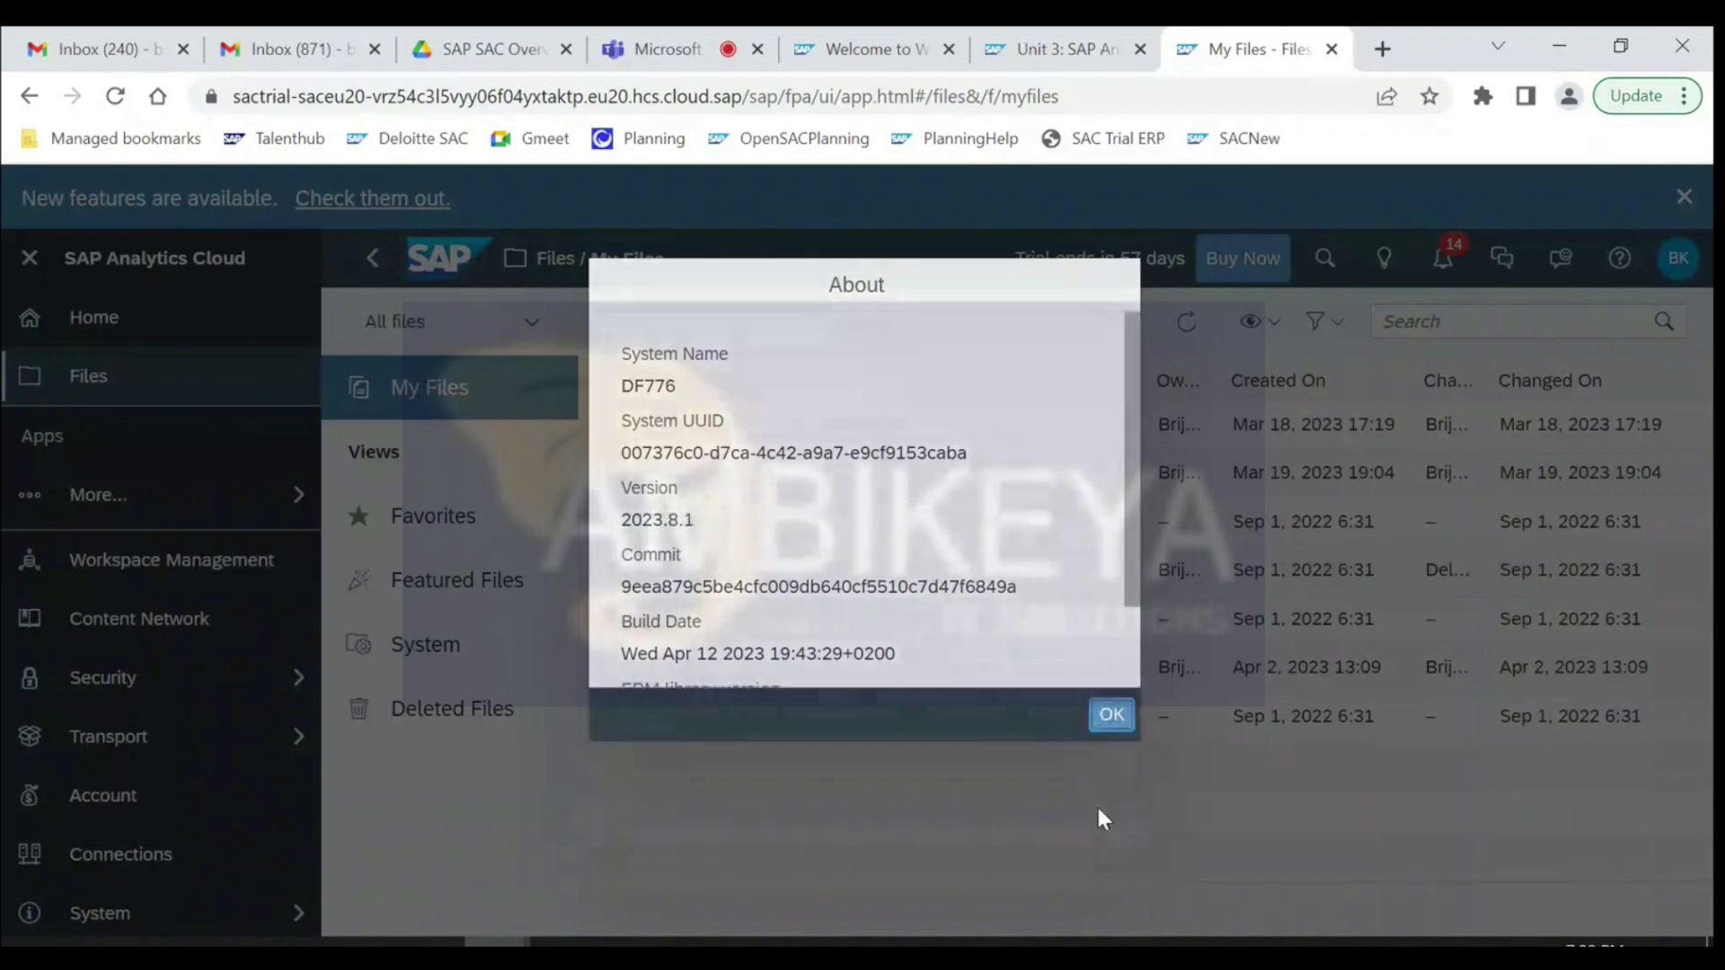
key("Escape")
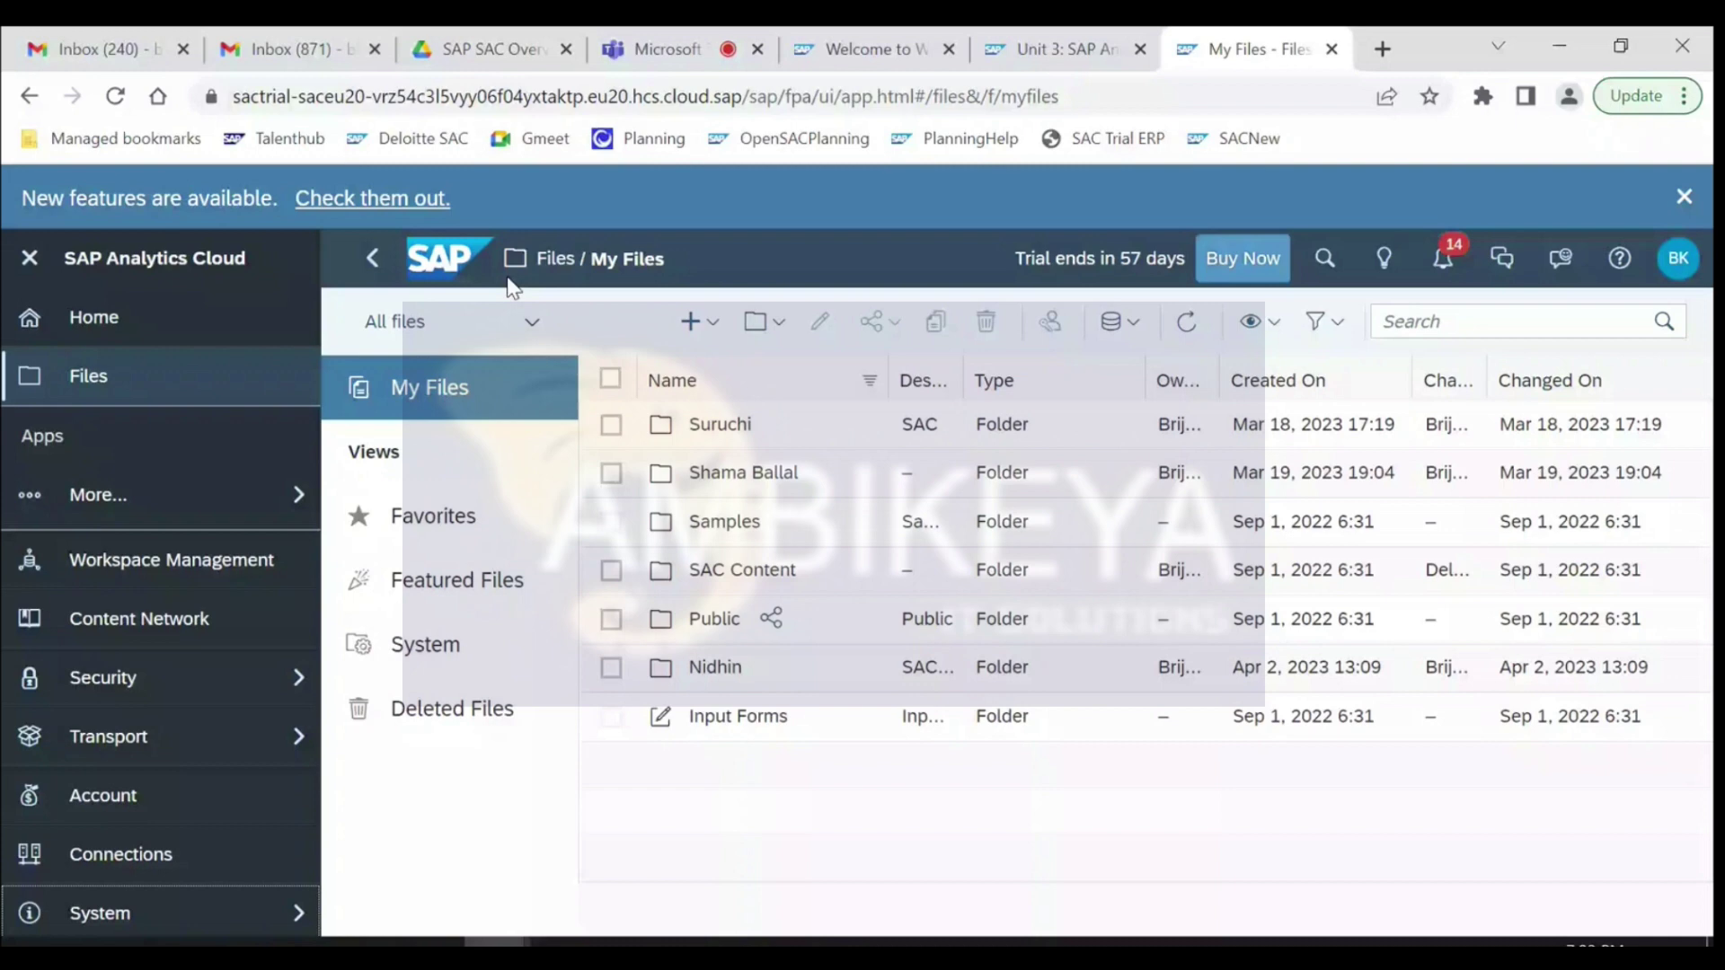
- Start a new model from a CSV or Excel file in the Modeler and open the source file selection
left_click(714, 323)
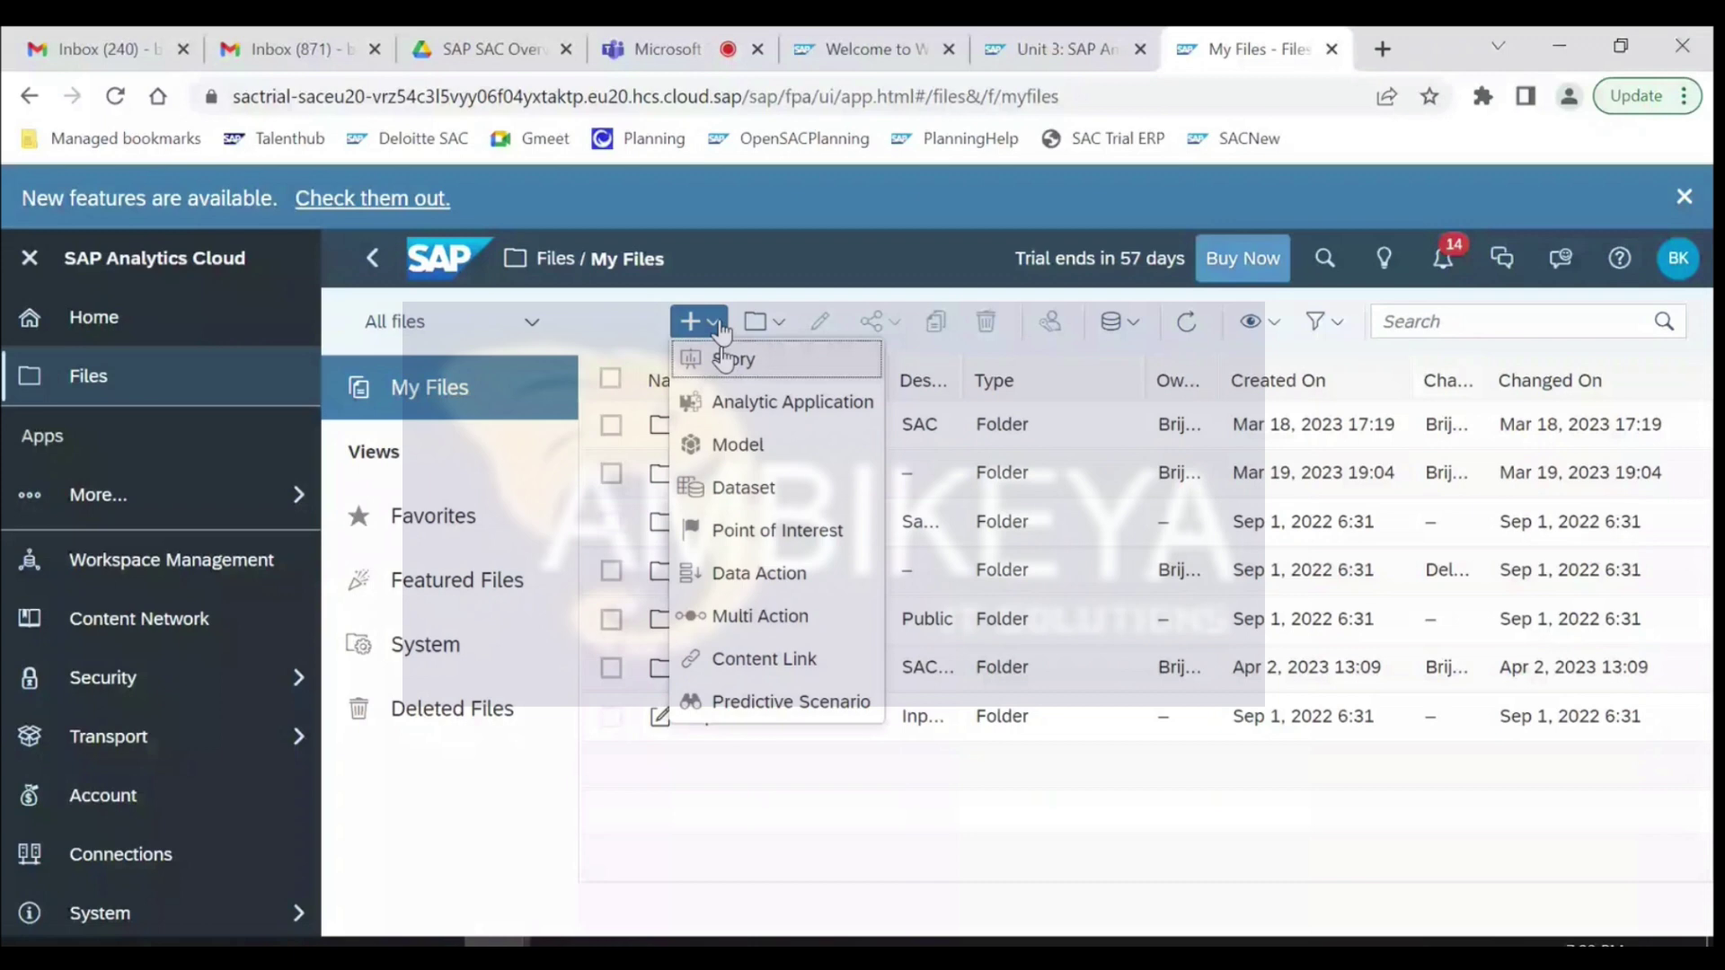
left_click(799, 449)
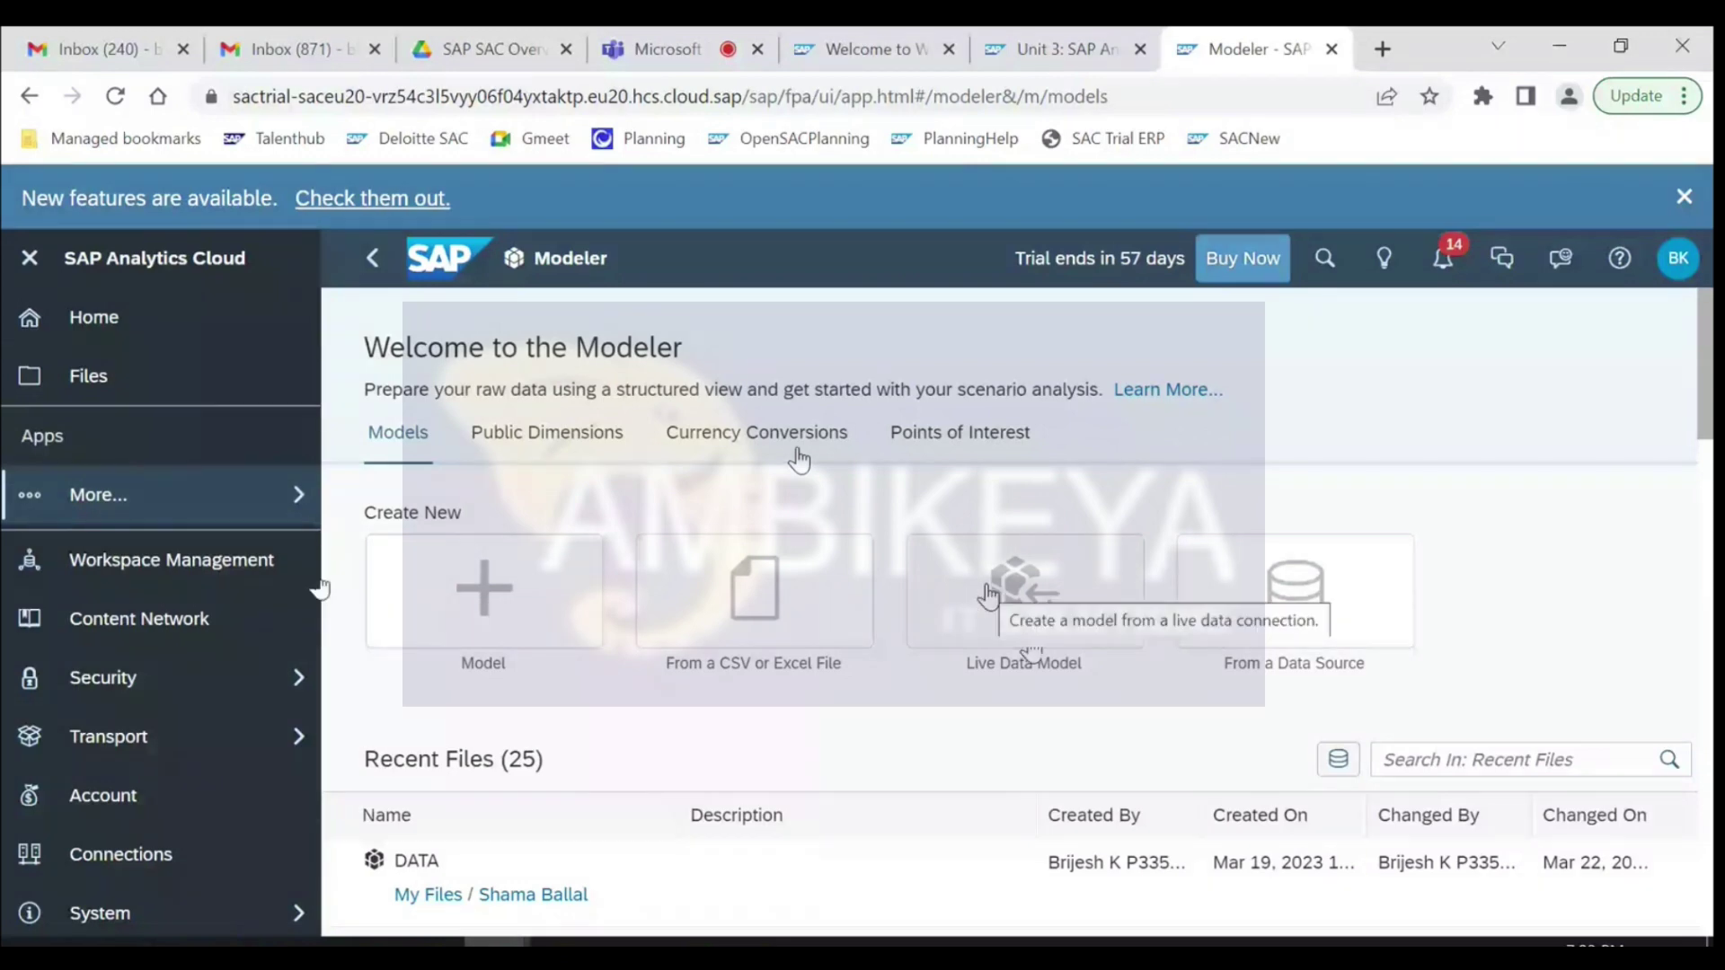
left_click(830, 626)
left_click(644, 512)
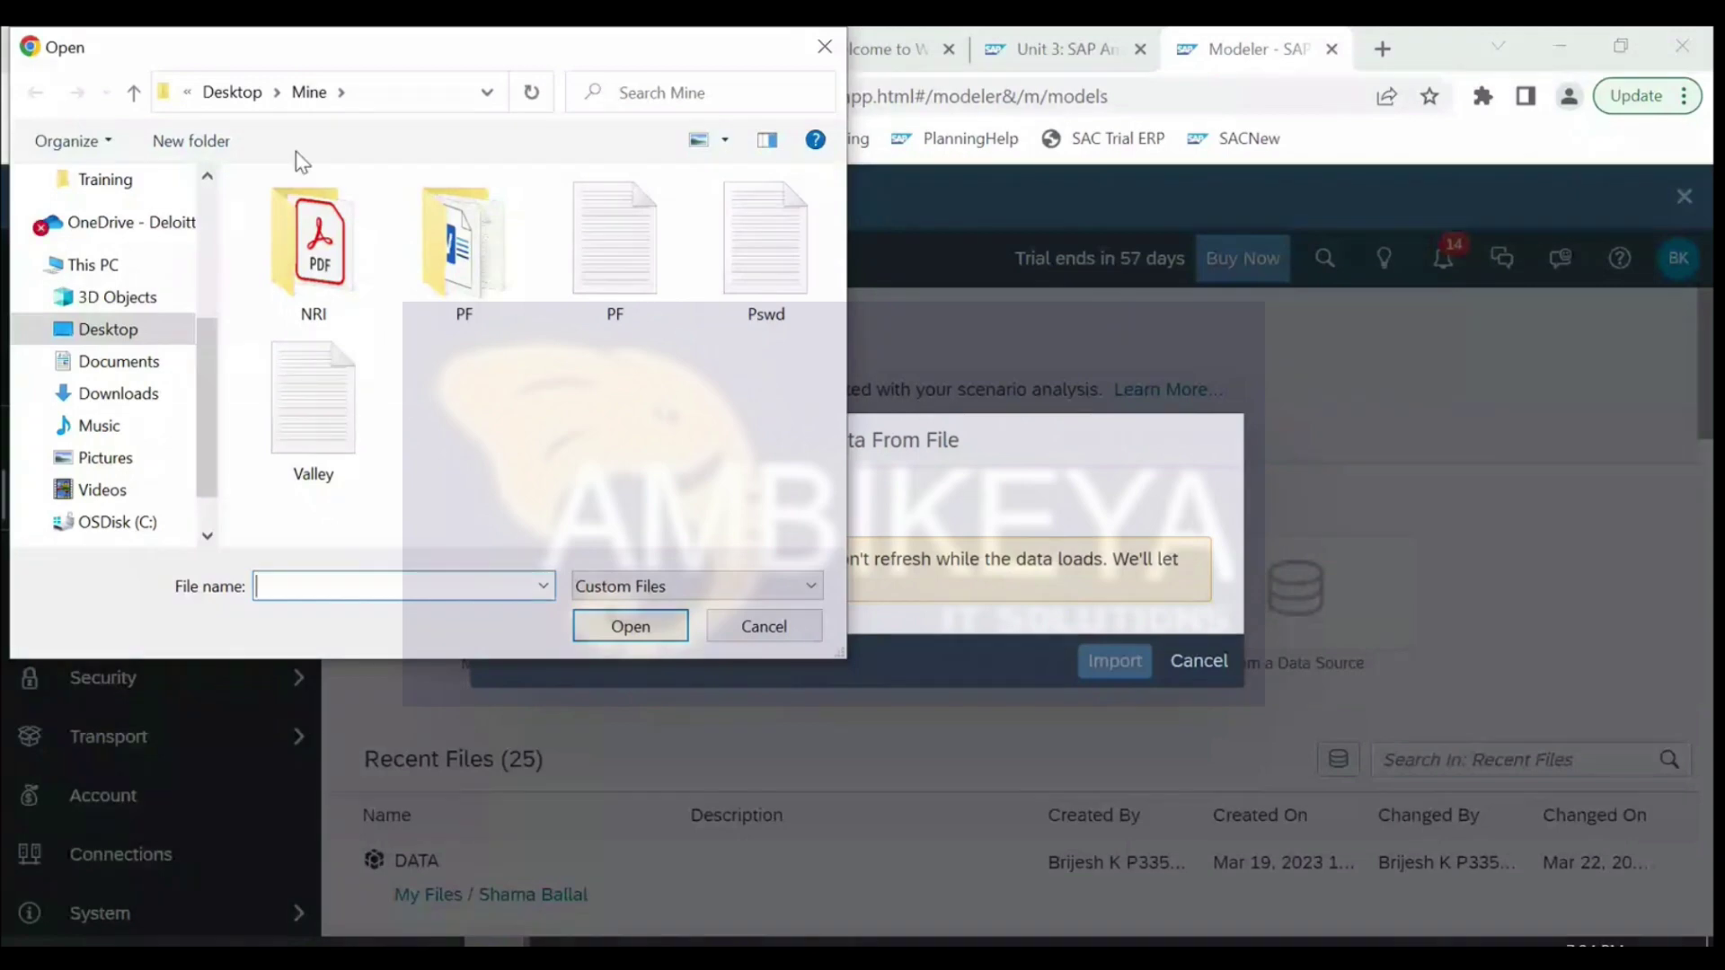
- Select SnC.xlsx from the Learn folder on the Desktop as the source file and import its data
left_click(231, 94)
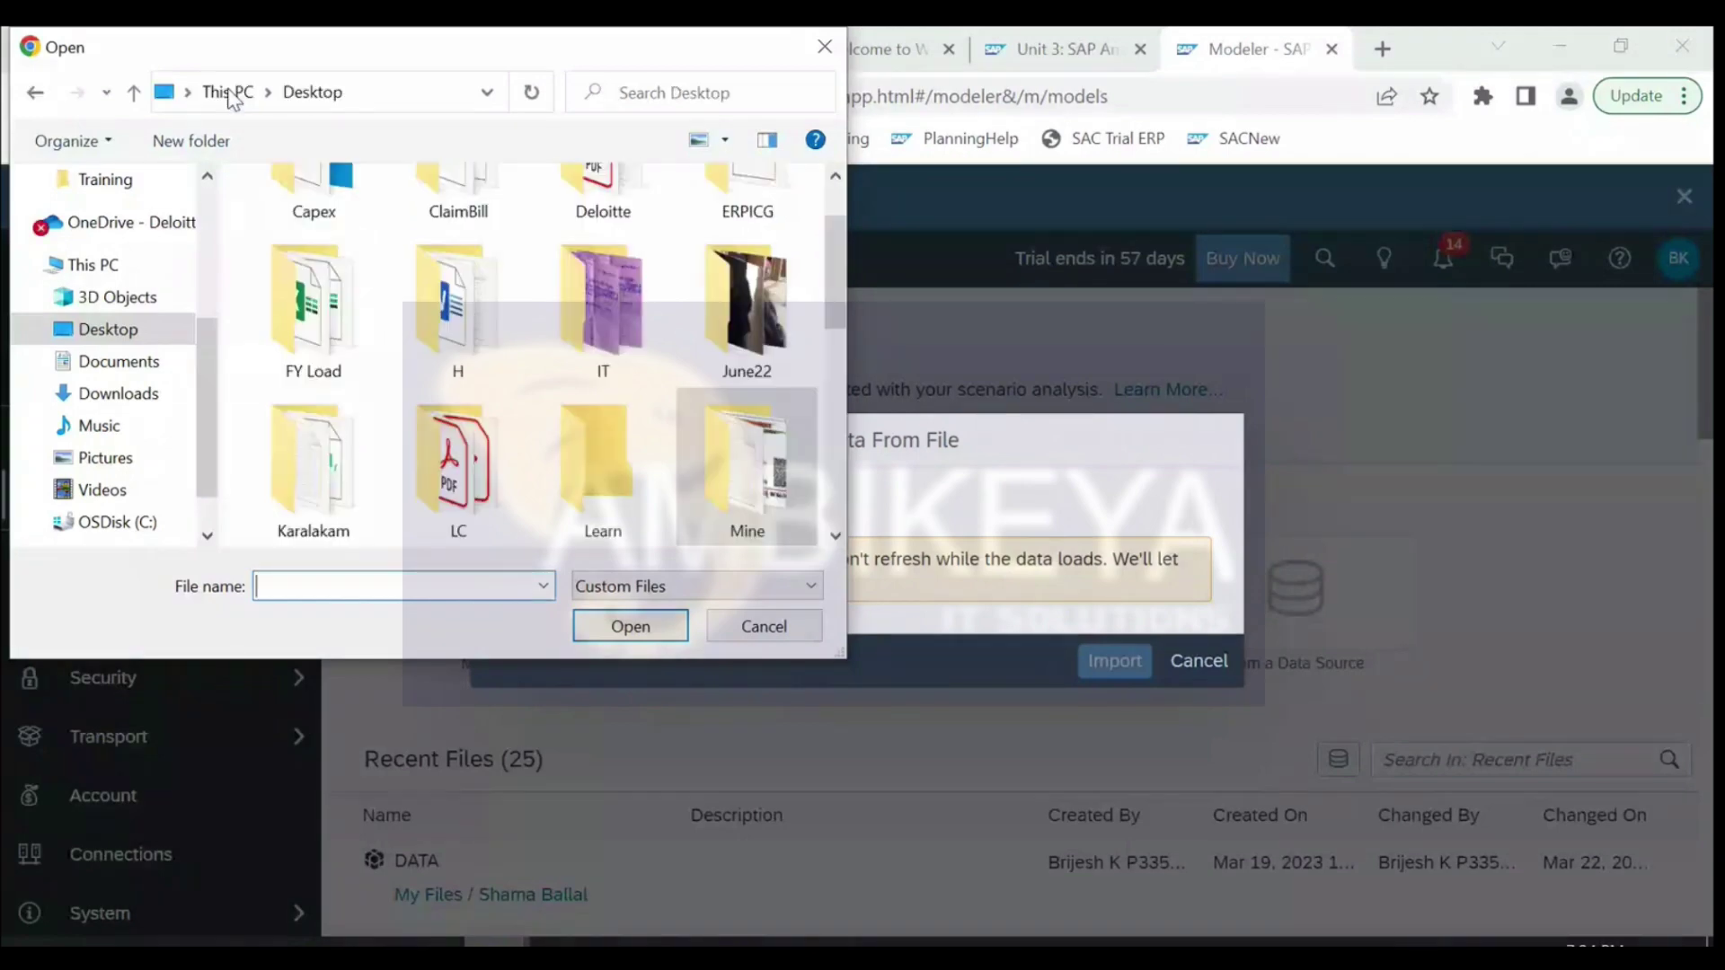
left_click_drag(837, 289, 839, 244)
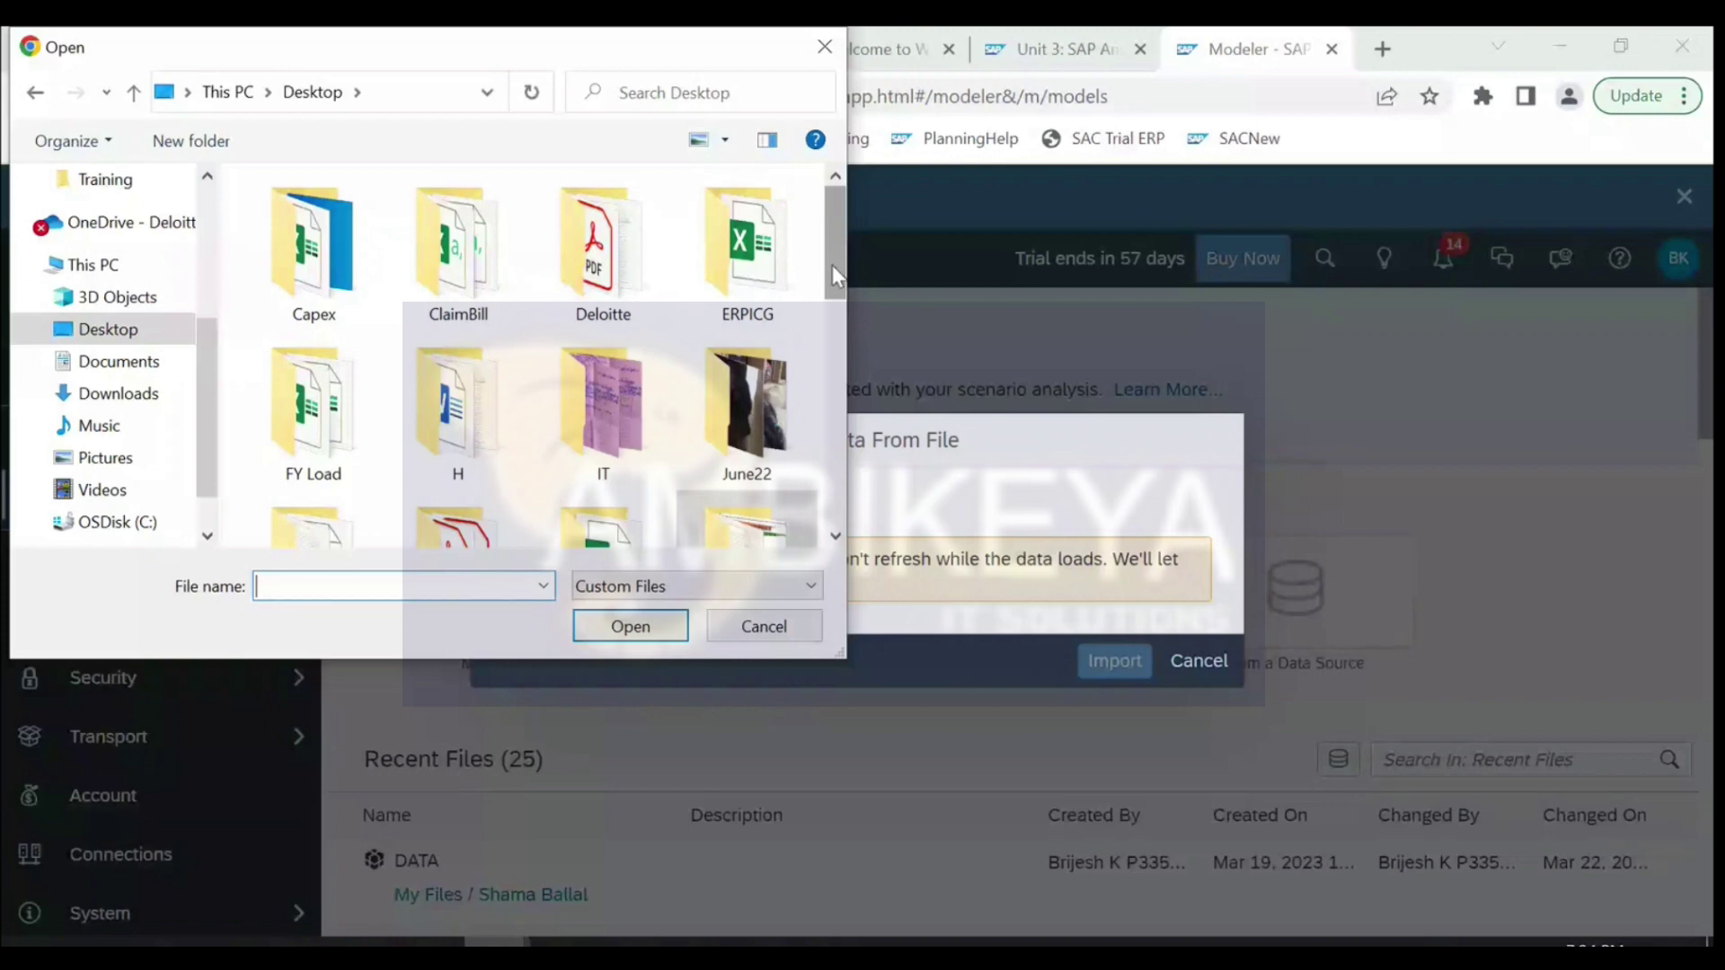
left_click_drag(832, 266, 828, 322)
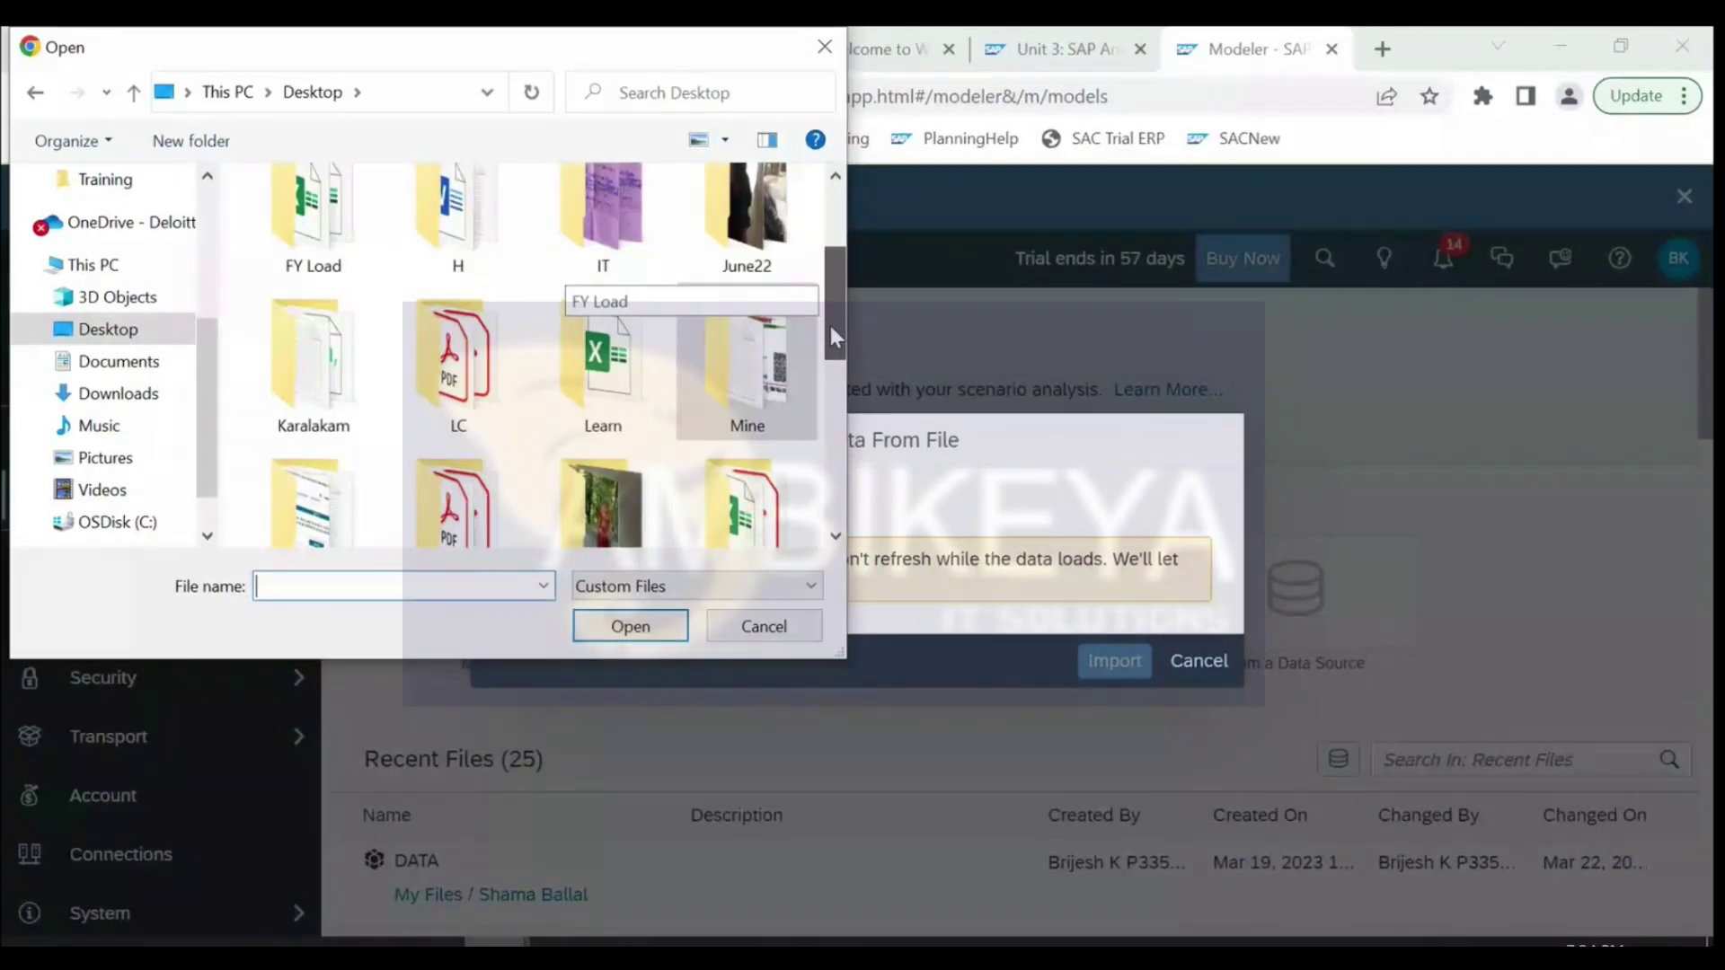
left_click_drag(828, 321, 830, 329)
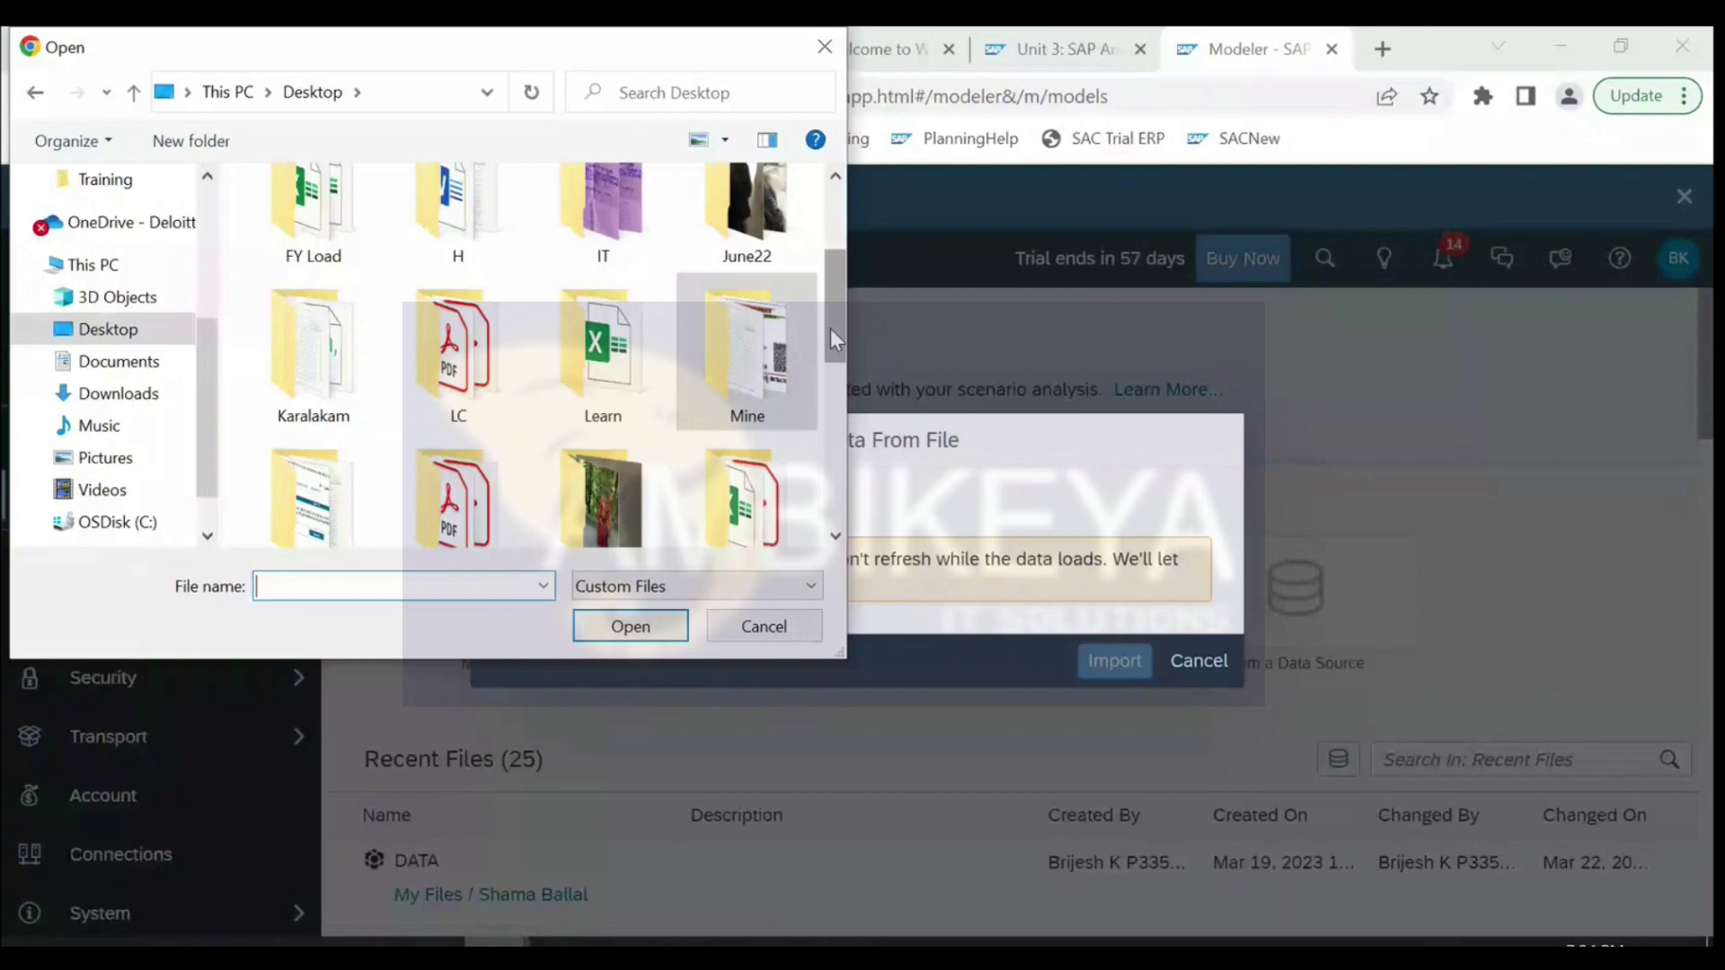
double_click(586, 350)
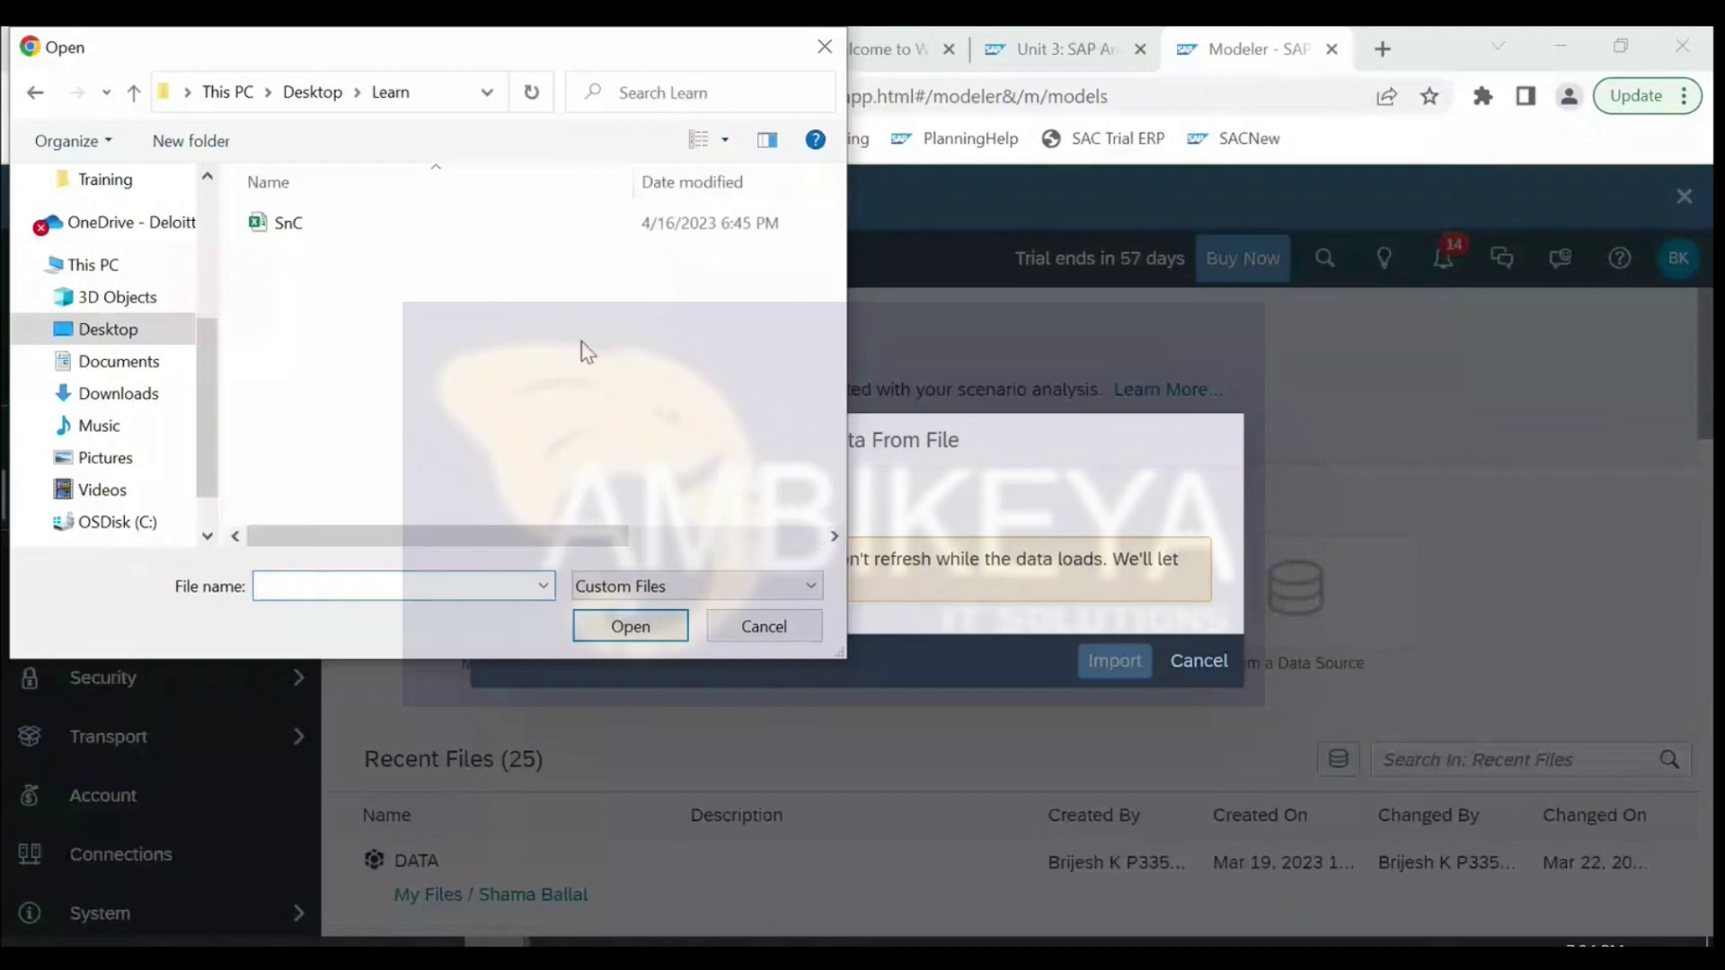
double_click(310, 229)
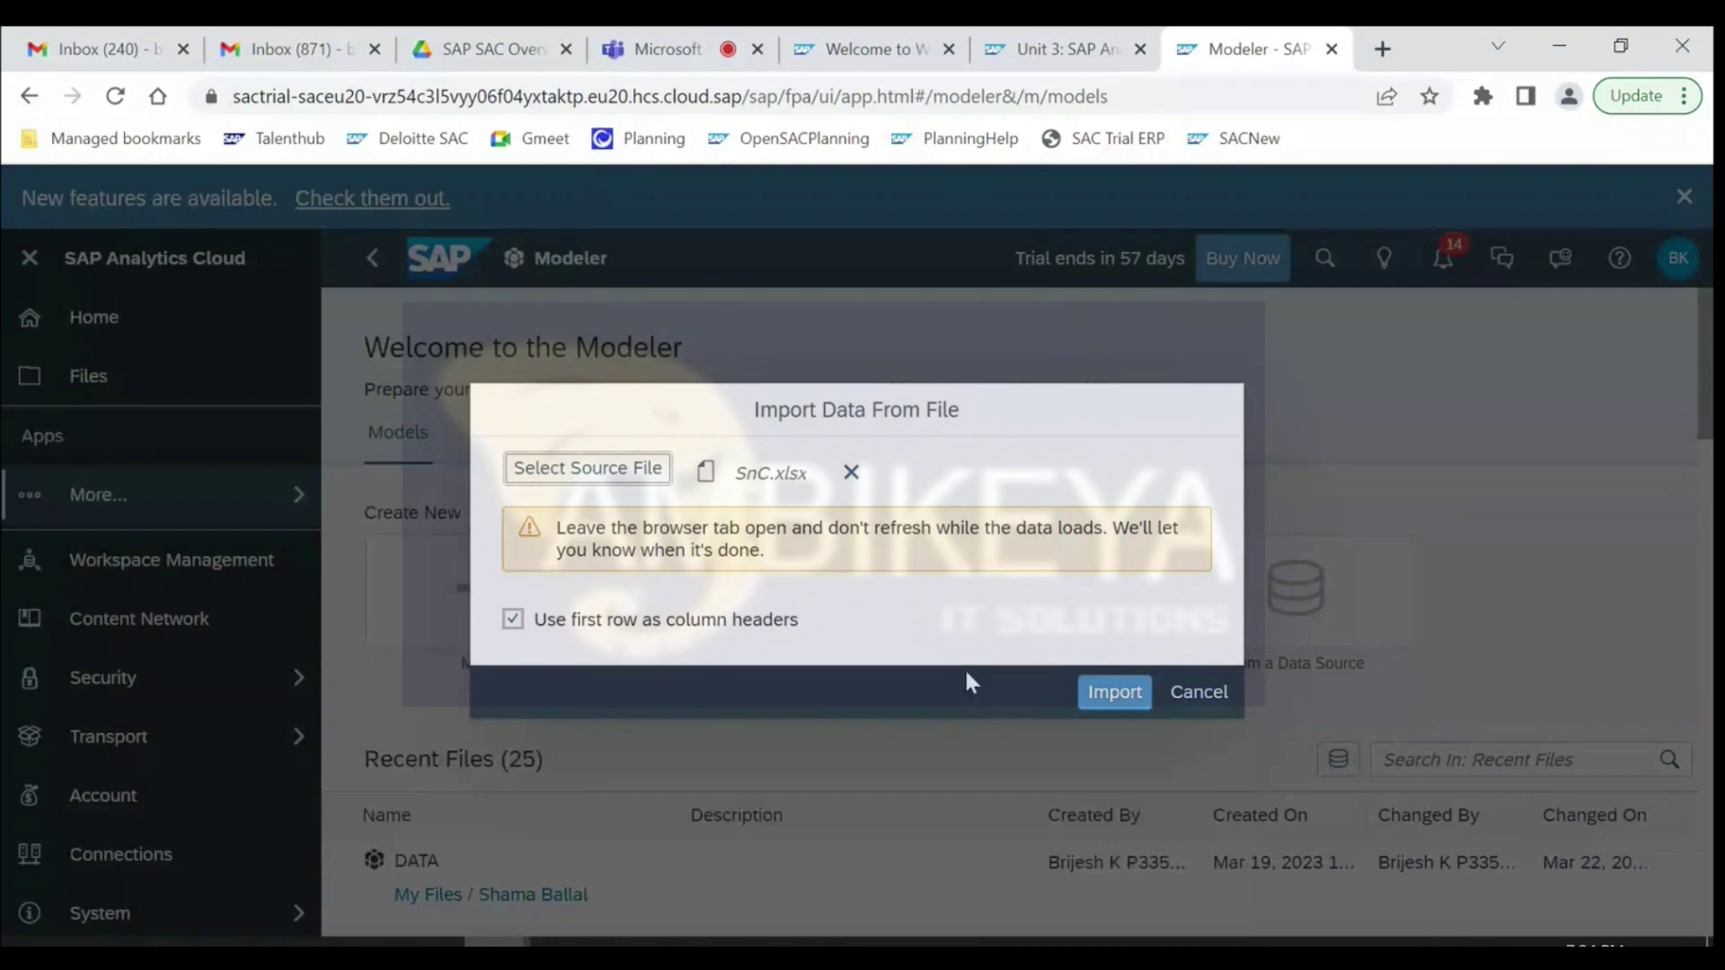
left_click(1097, 702)
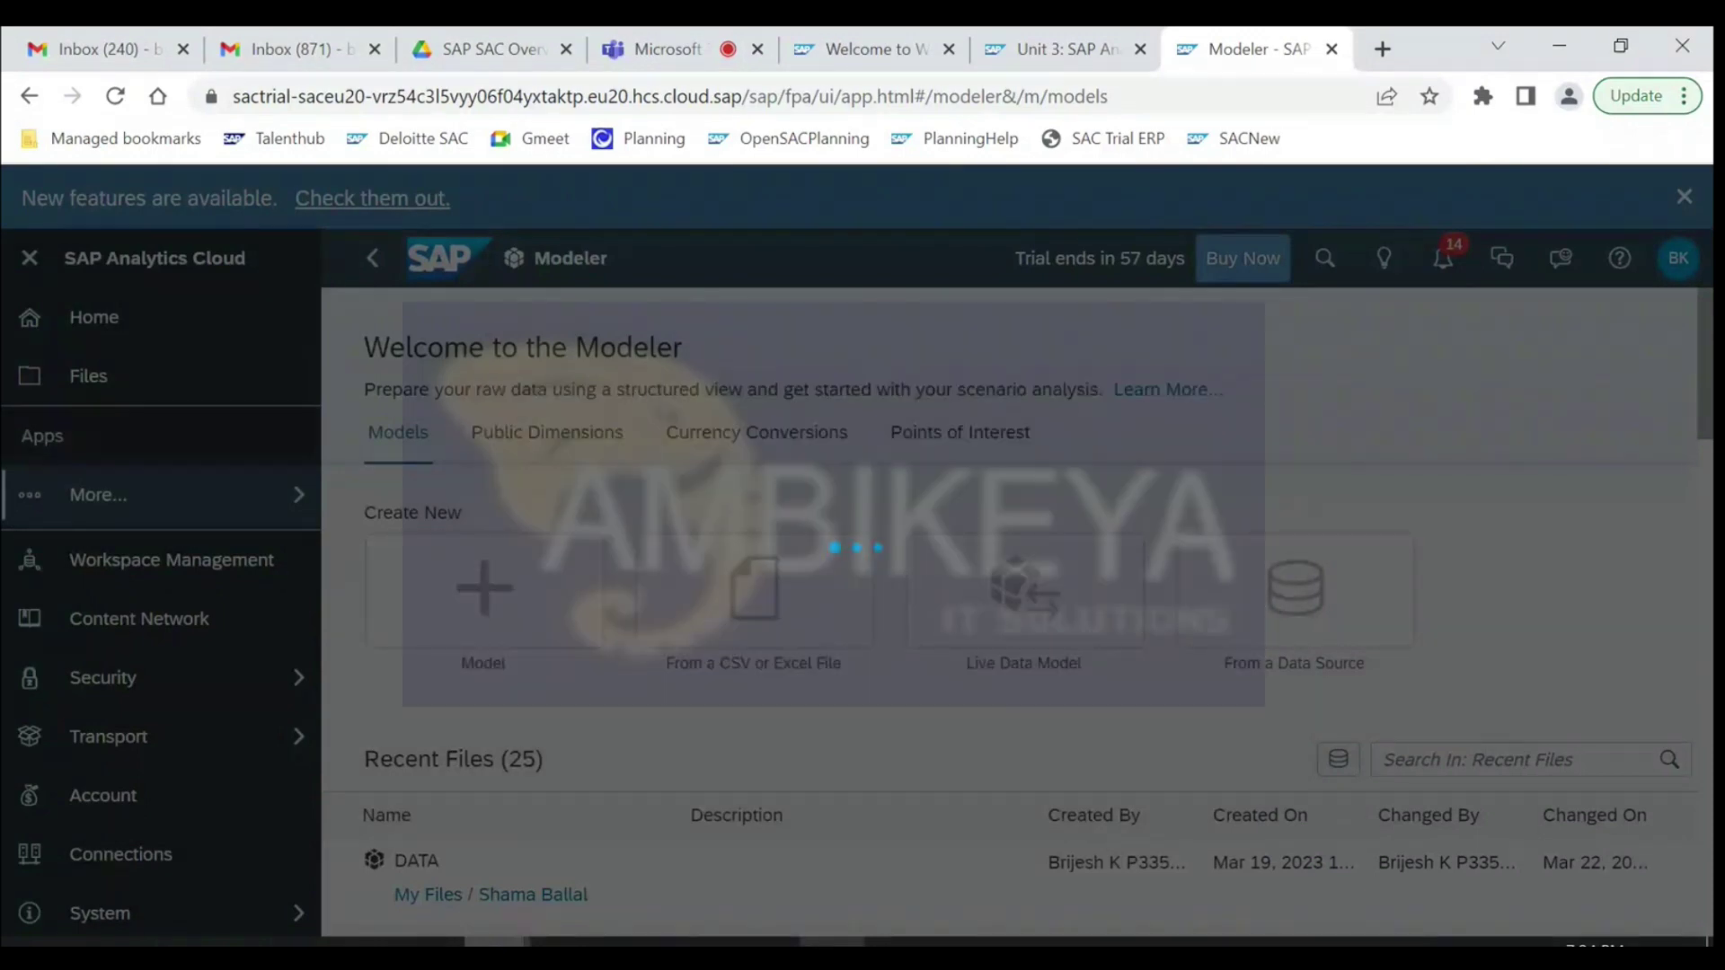
- Switch to the SnC workbook in Excel, then return to SAP Analytics Cloud and compare the SBU, BU and SUB_BU columns
key("alt+Tab")
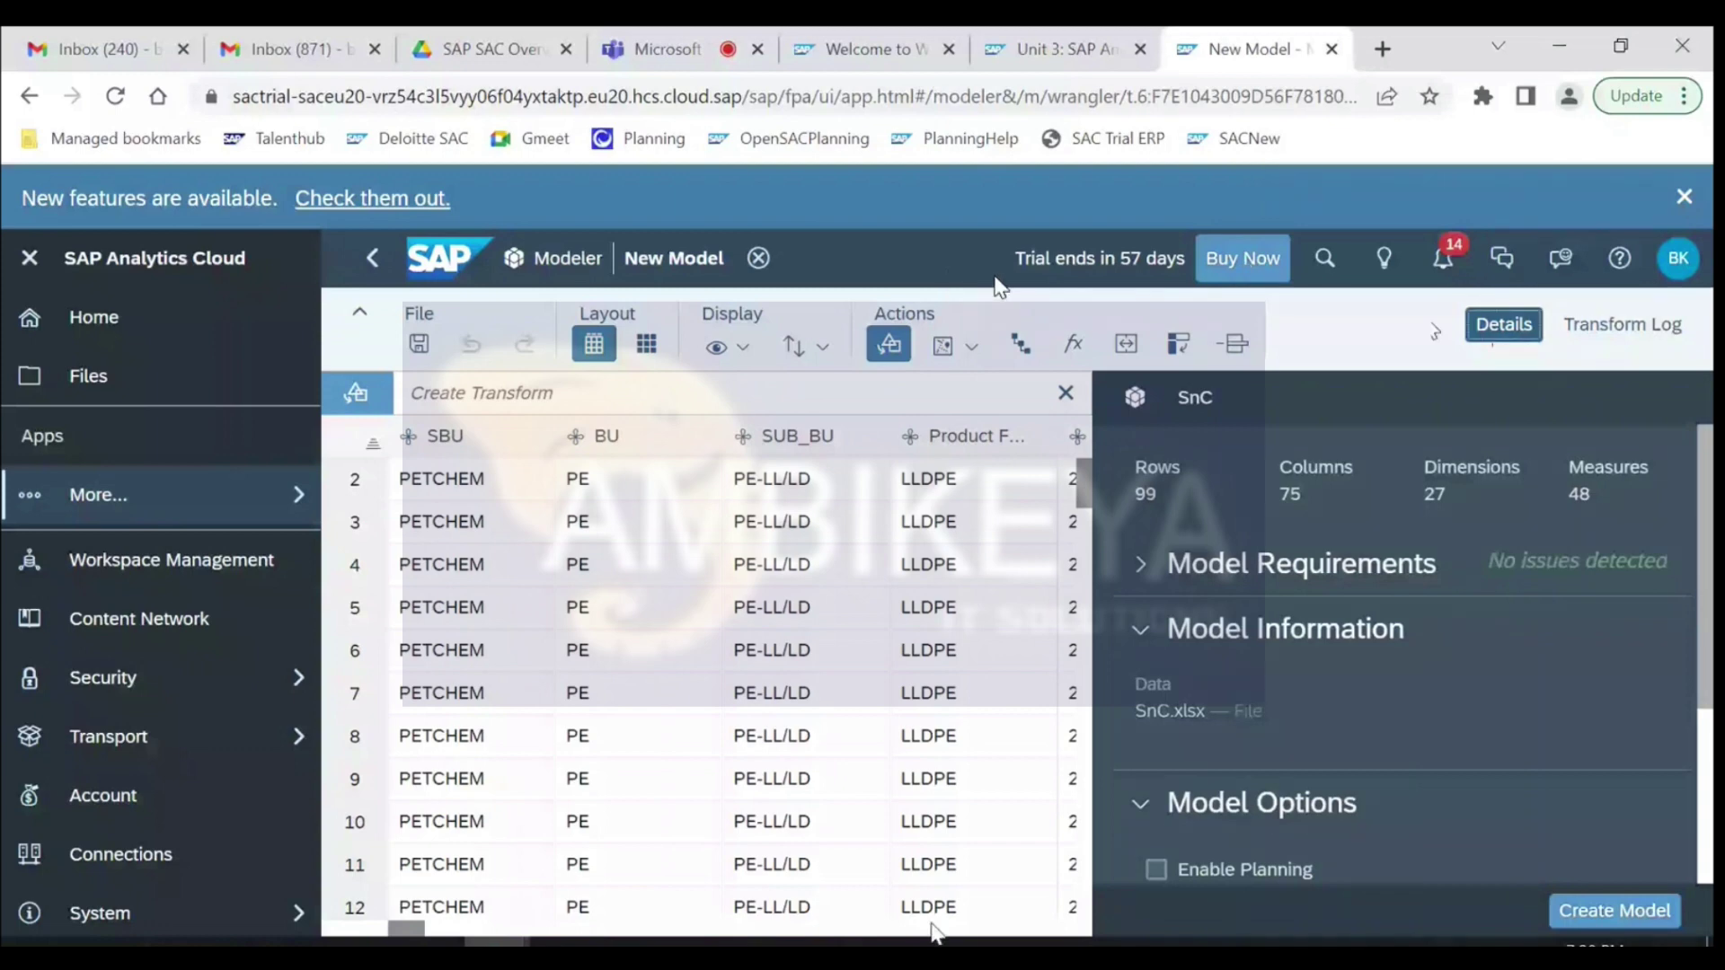
key("alt+Tab")
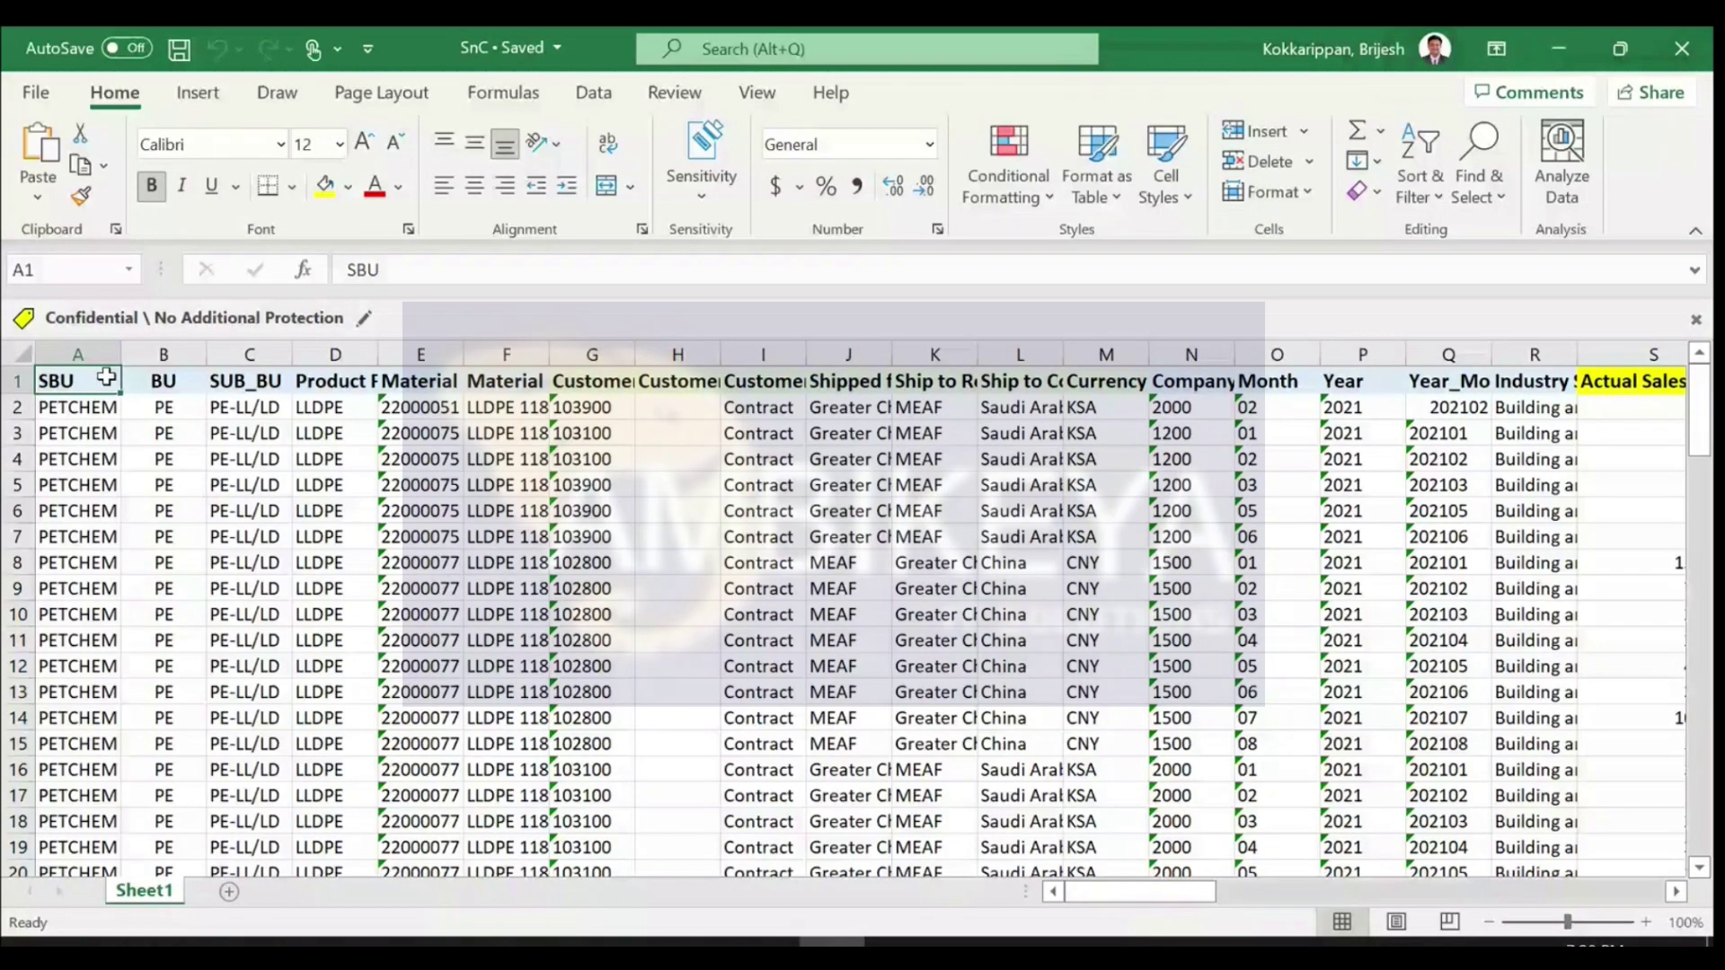
key("alt+Tab")
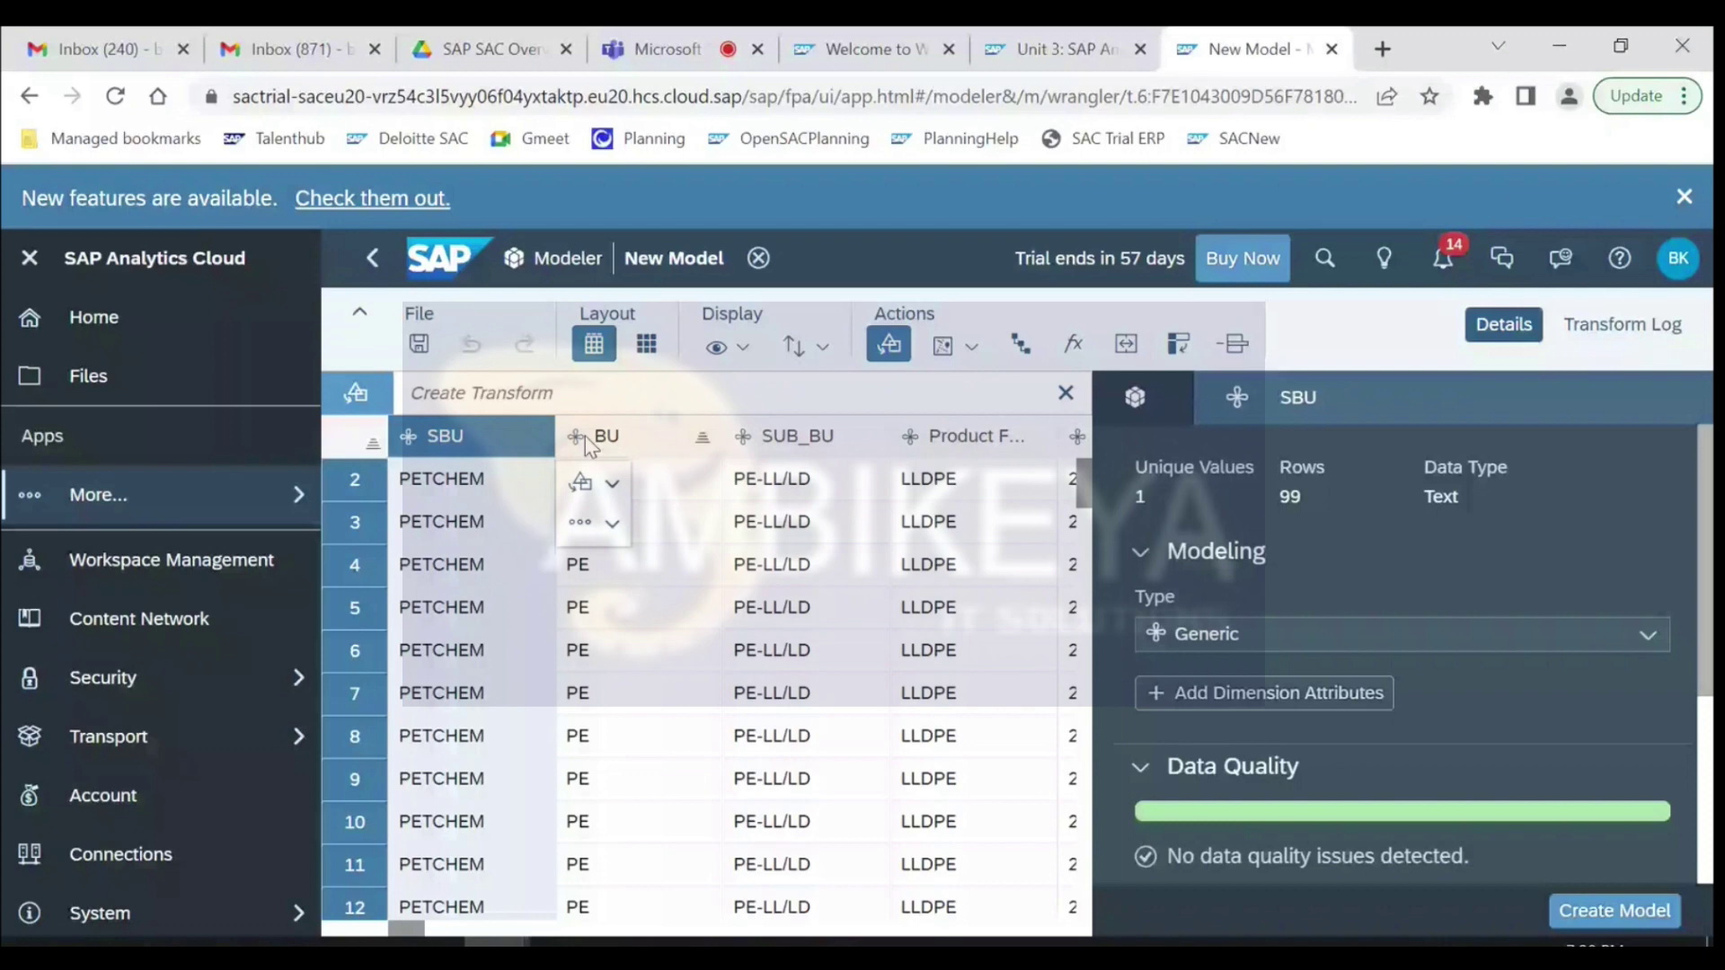
key("Right")
key("Right")
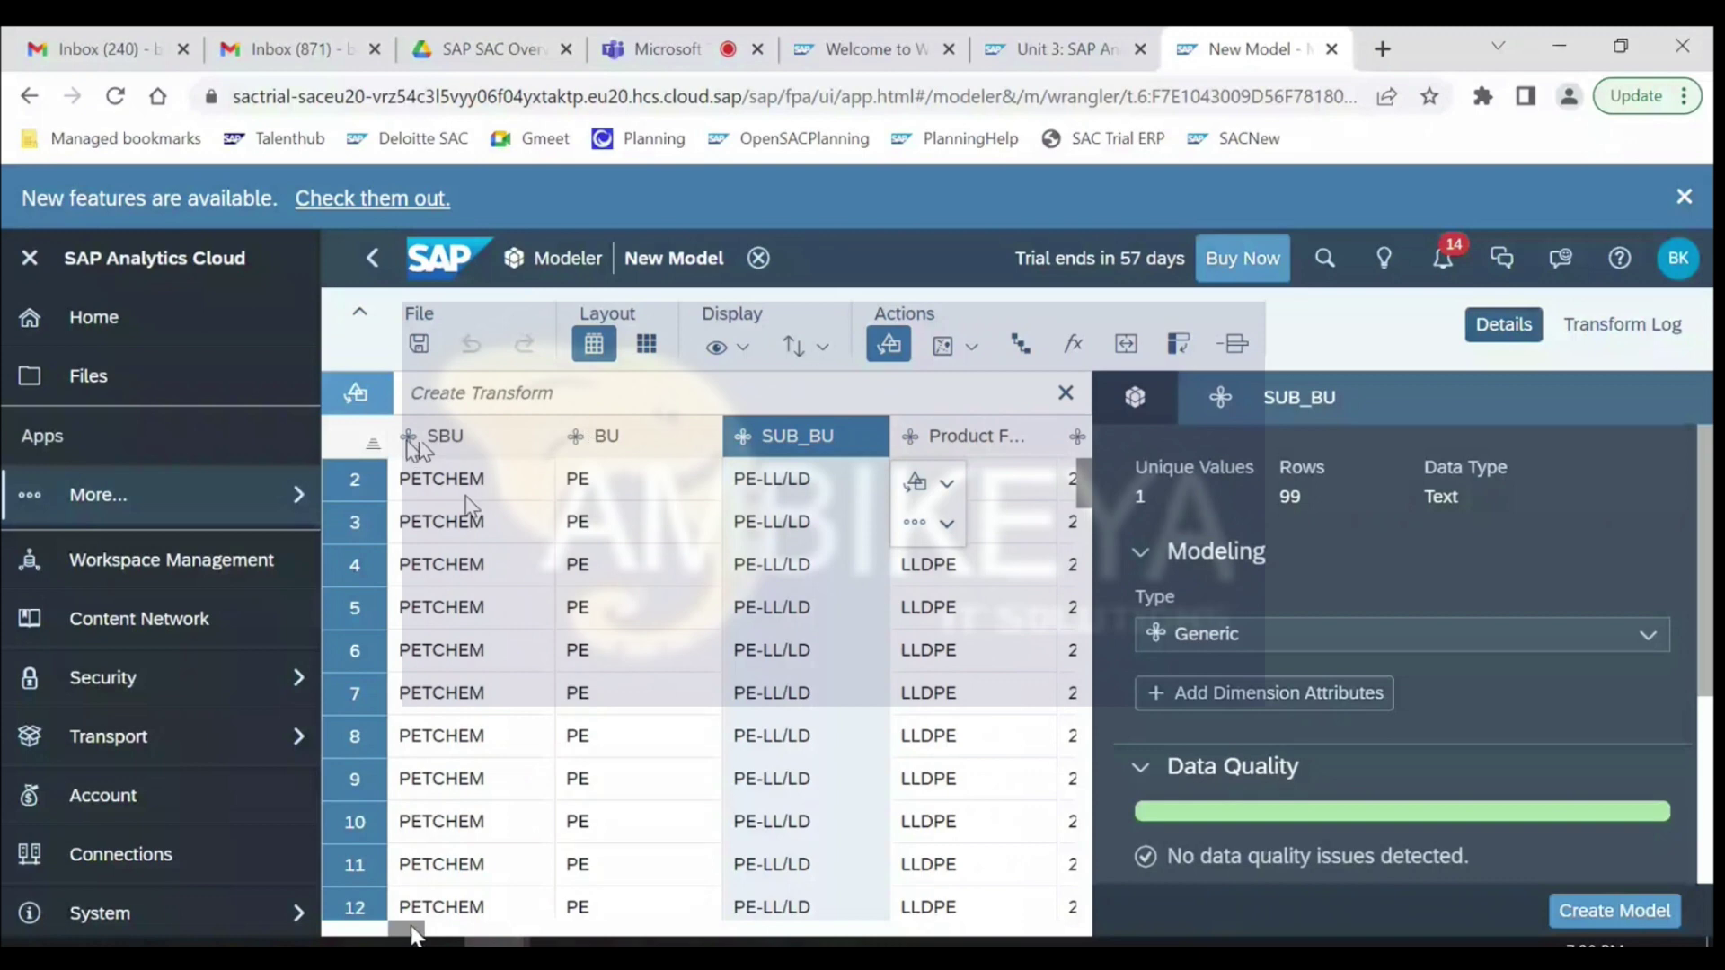
- Select the Actual Total Revenue measure column, widen it to fit its full name, and select its row 8 value
left_click_drag(413, 932, 424, 935)
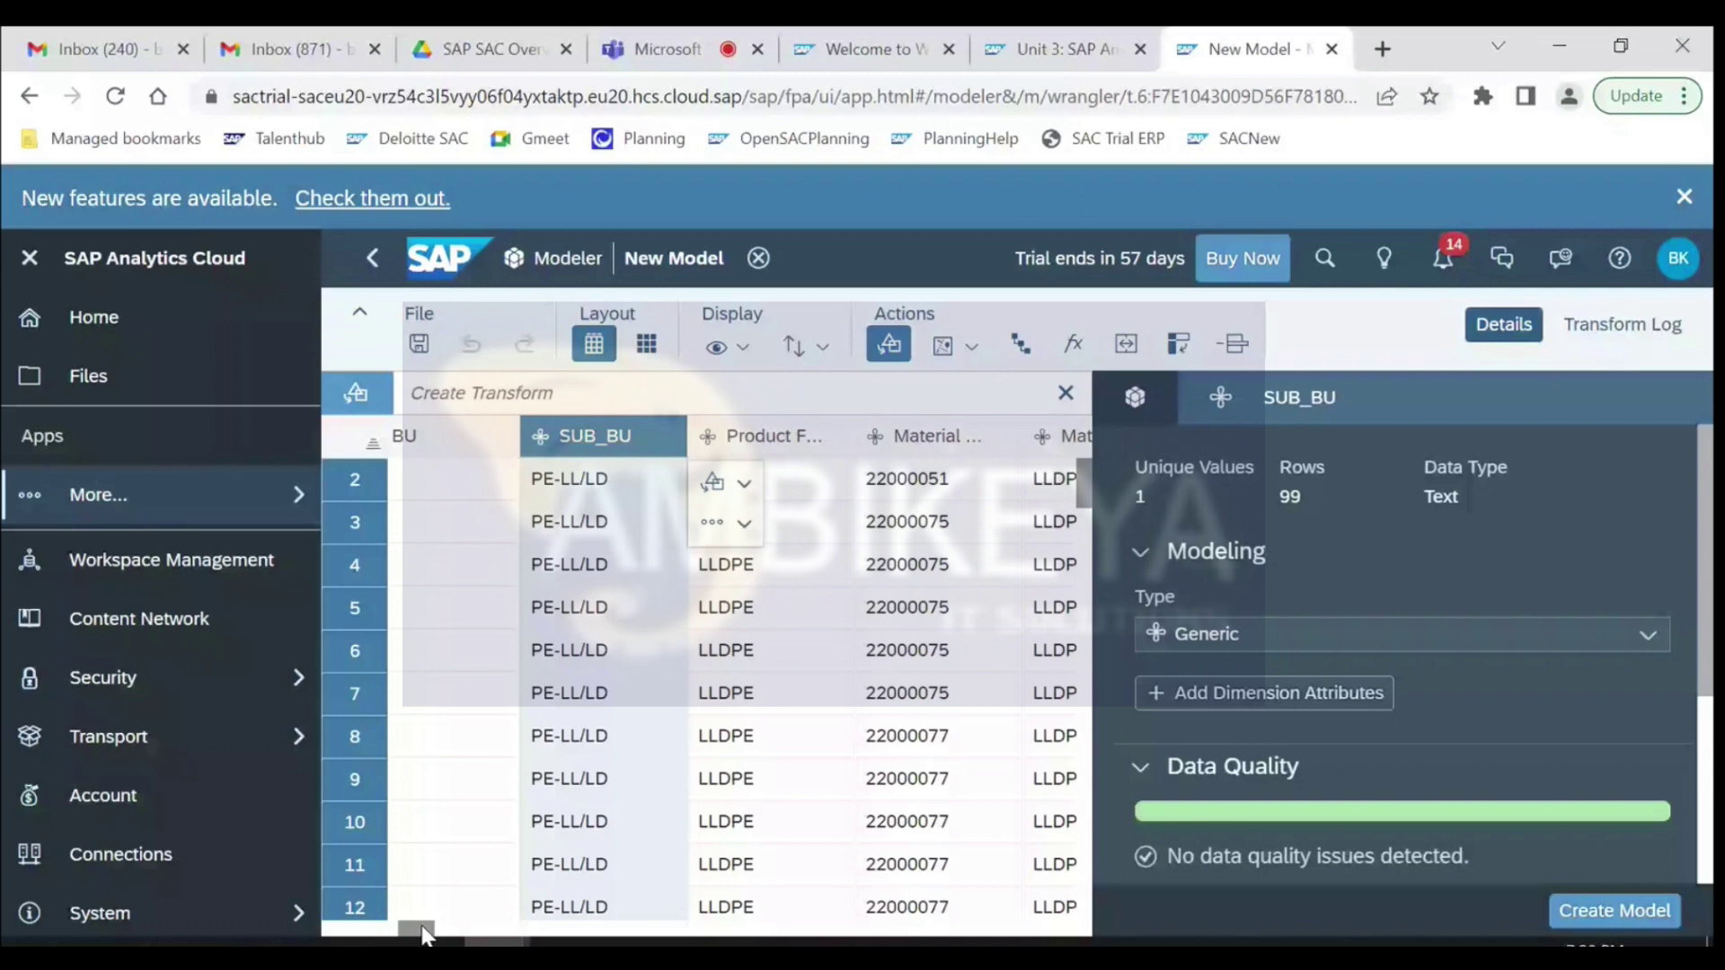
left_click_drag(423, 934, 582, 936)
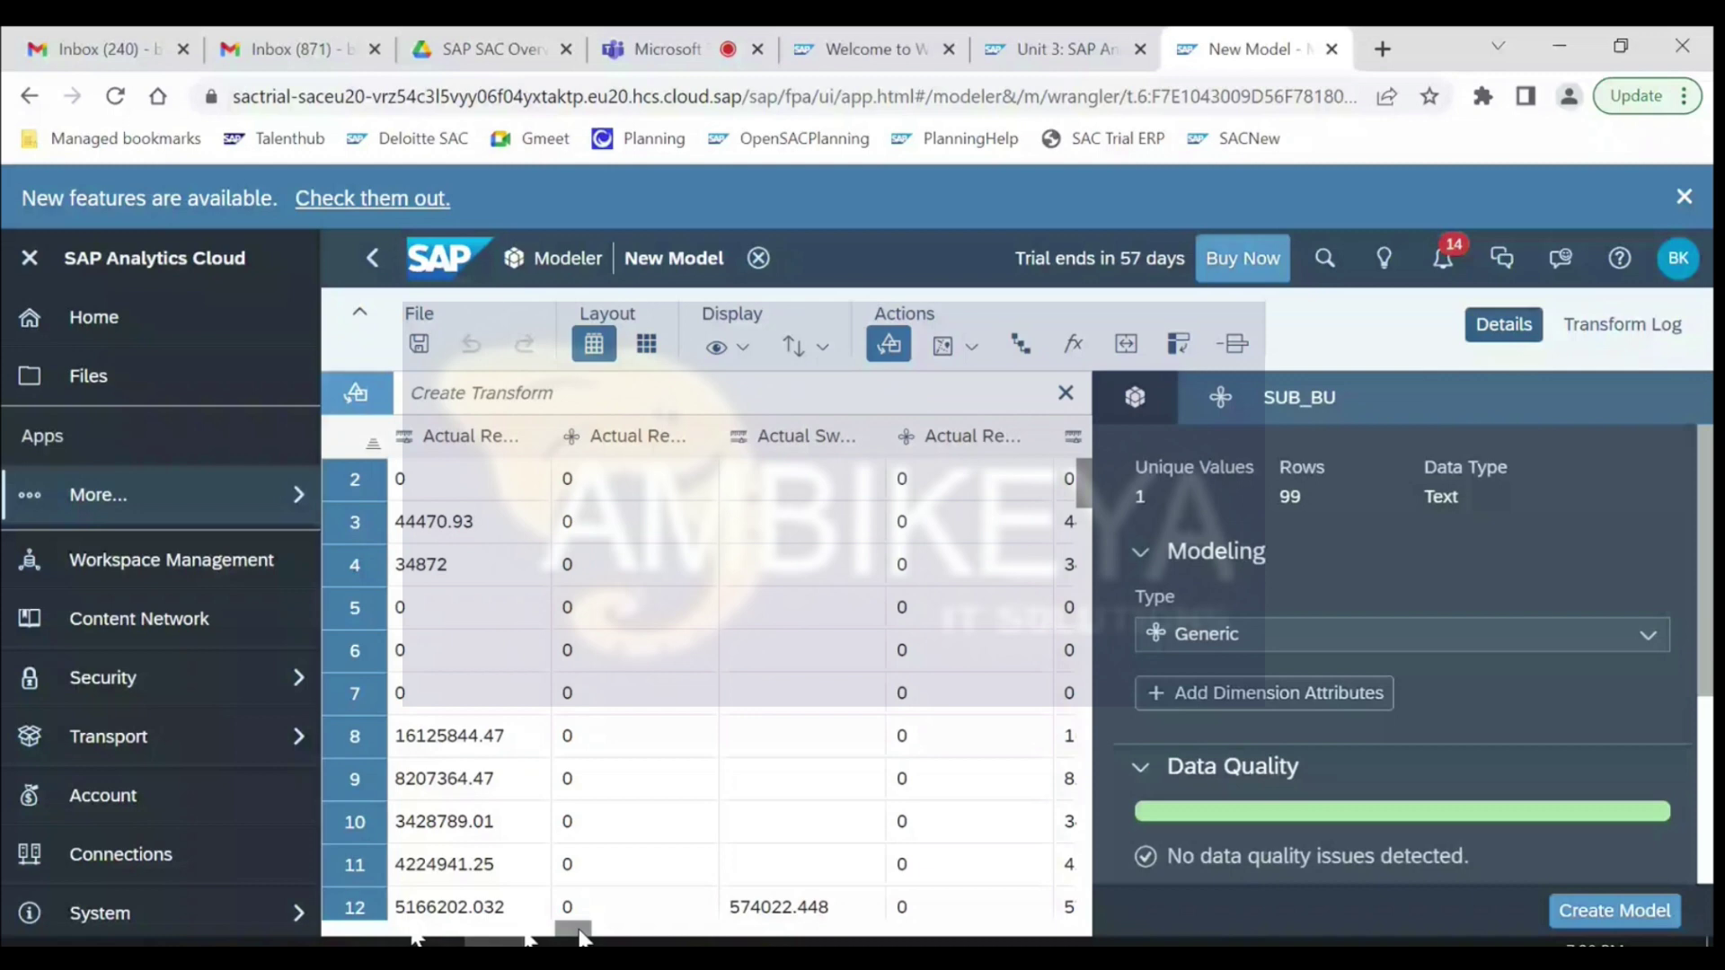
left_click_drag(582, 937, 603, 937)
left_click(689, 442)
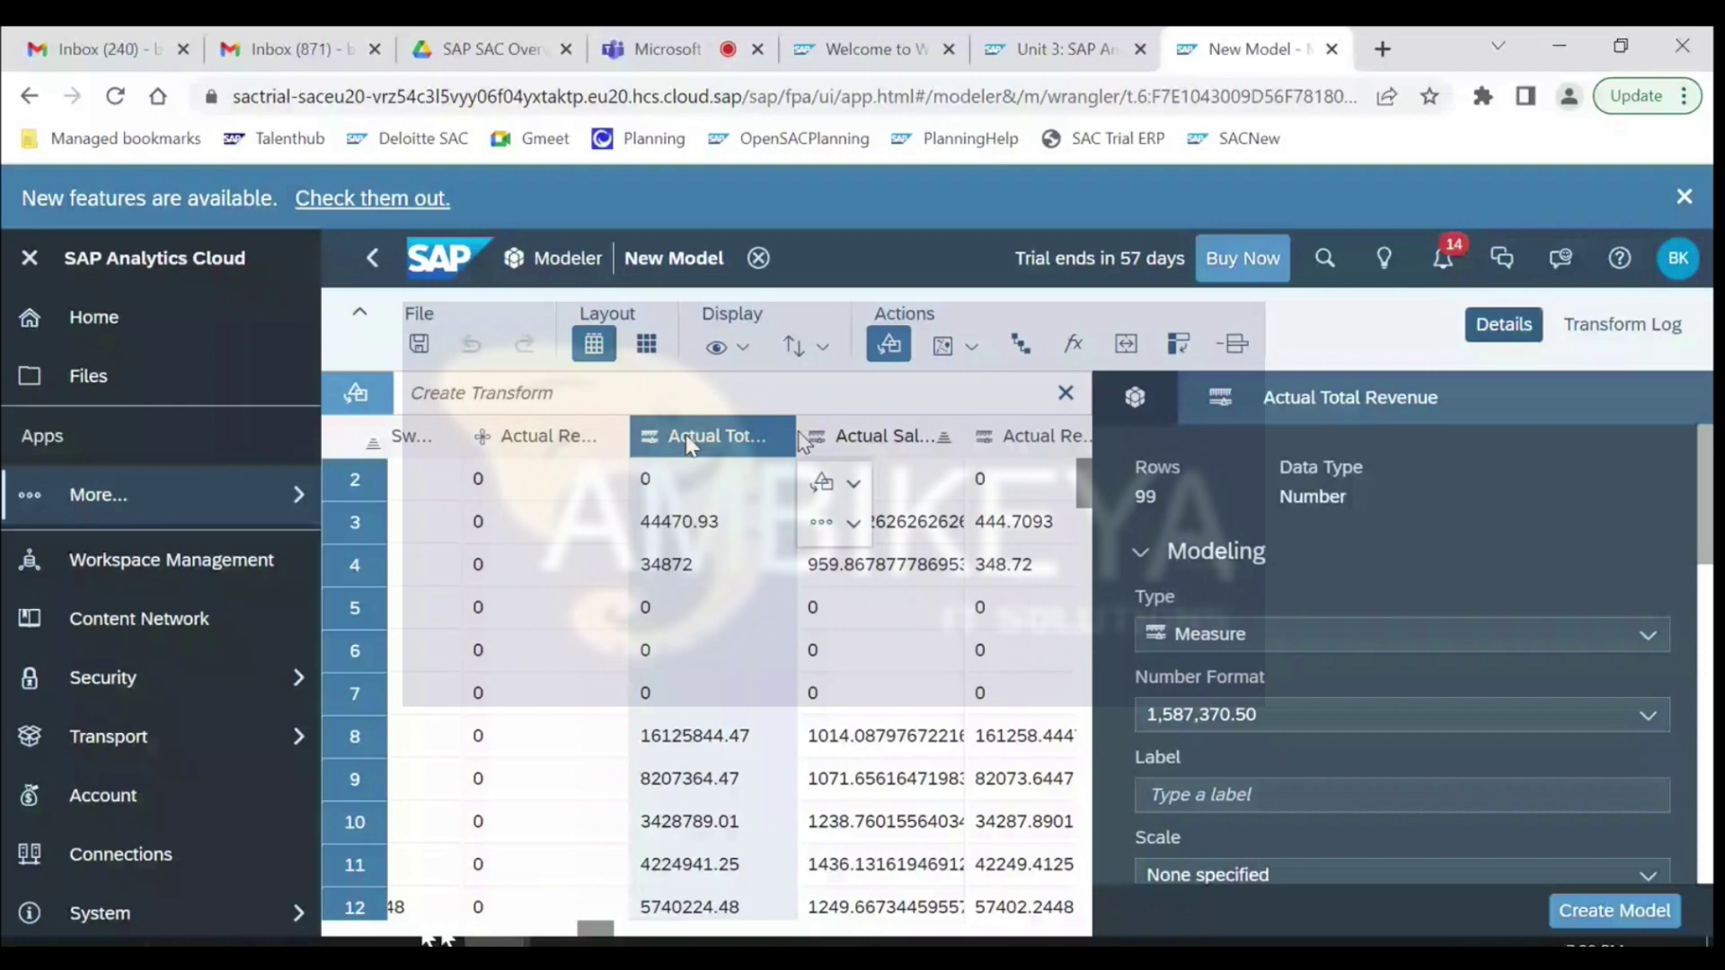
double_click(797, 438)
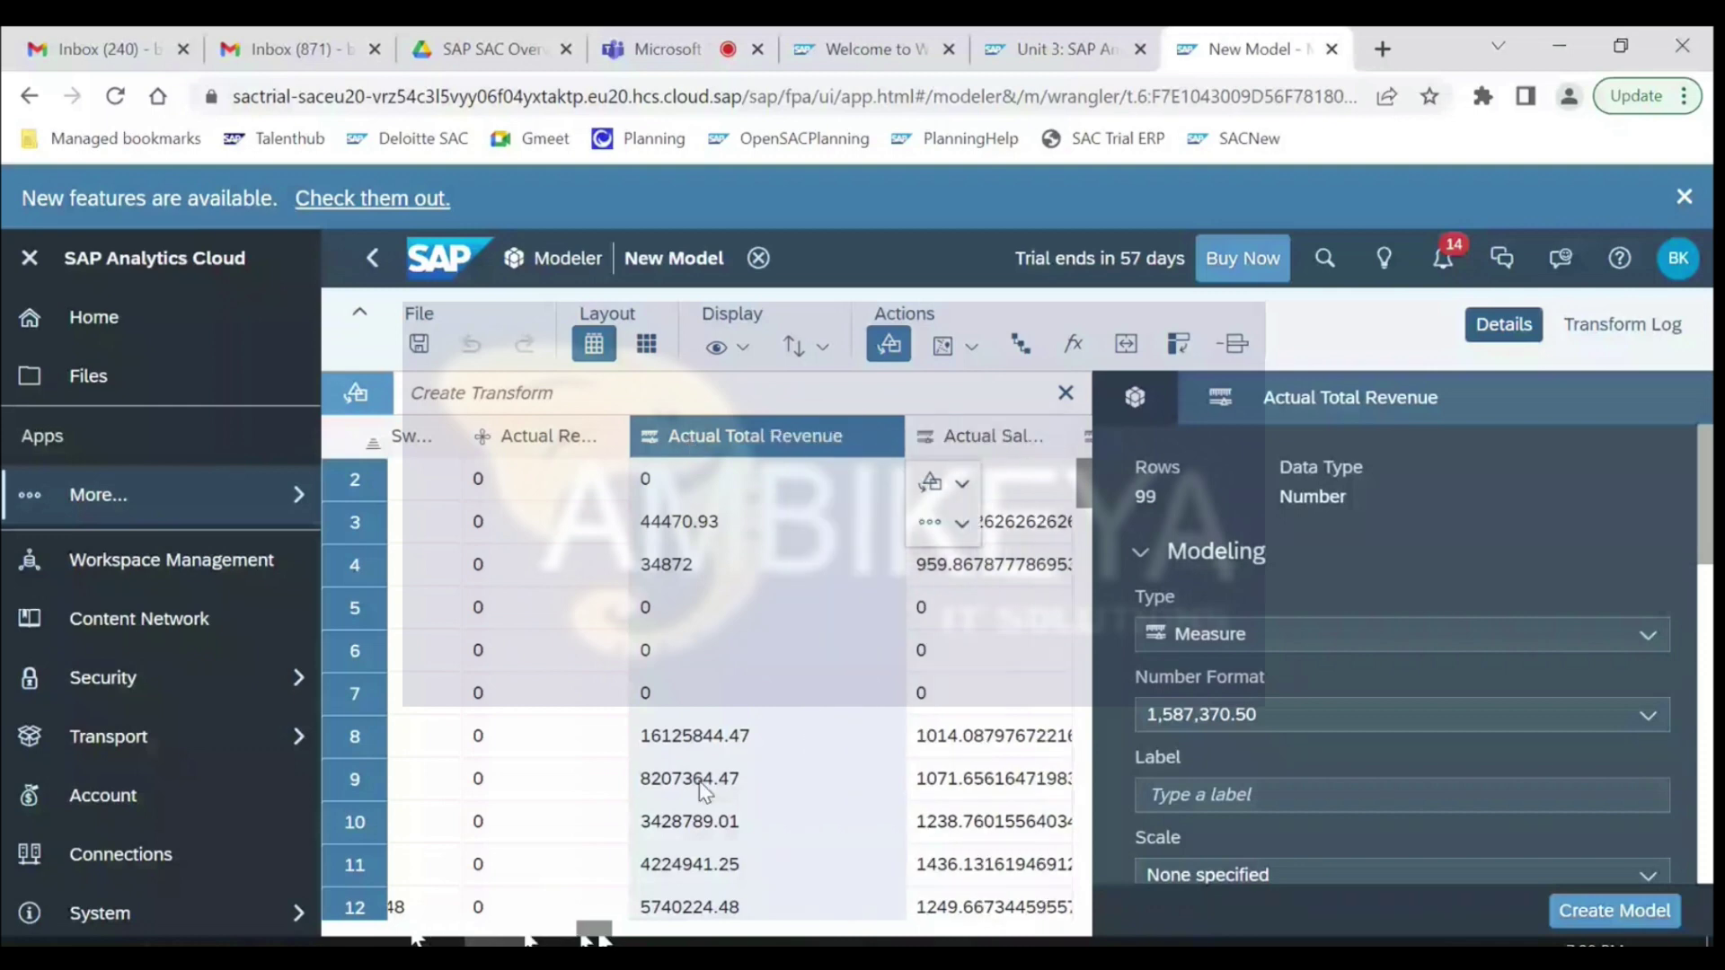
left_click(709, 753)
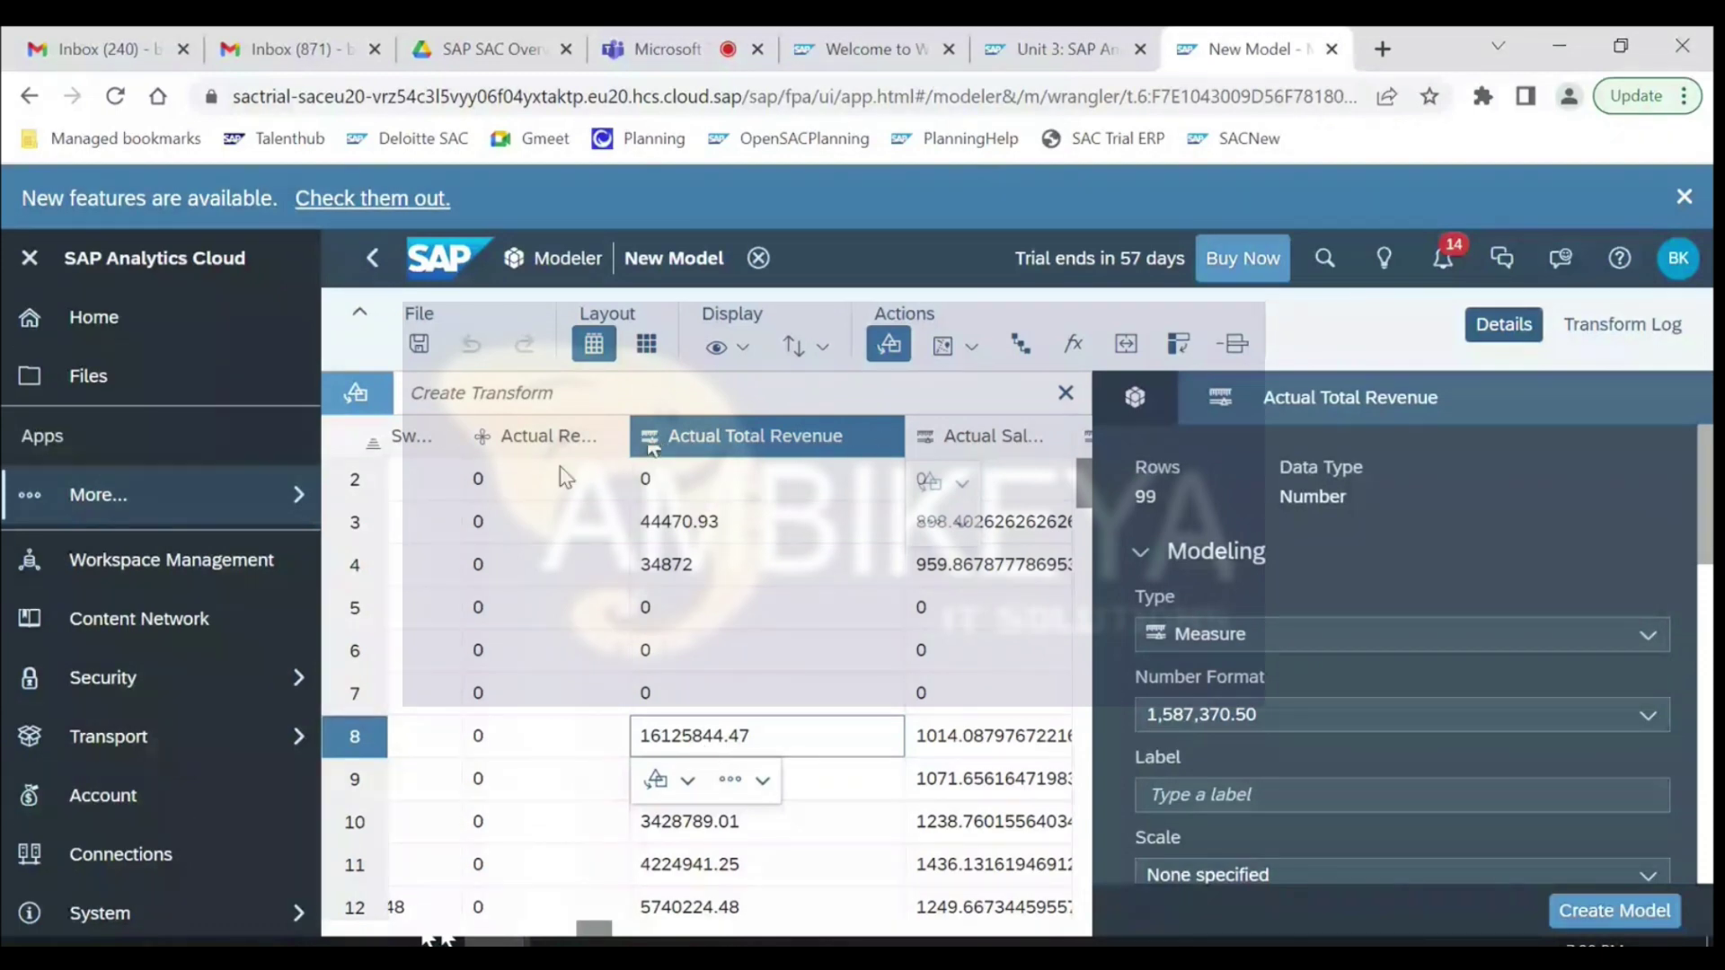
- Examine the other measure columns and the leading dimension columns, and view the BU column's modeling details
left_click_drag(593, 928, 642, 937)
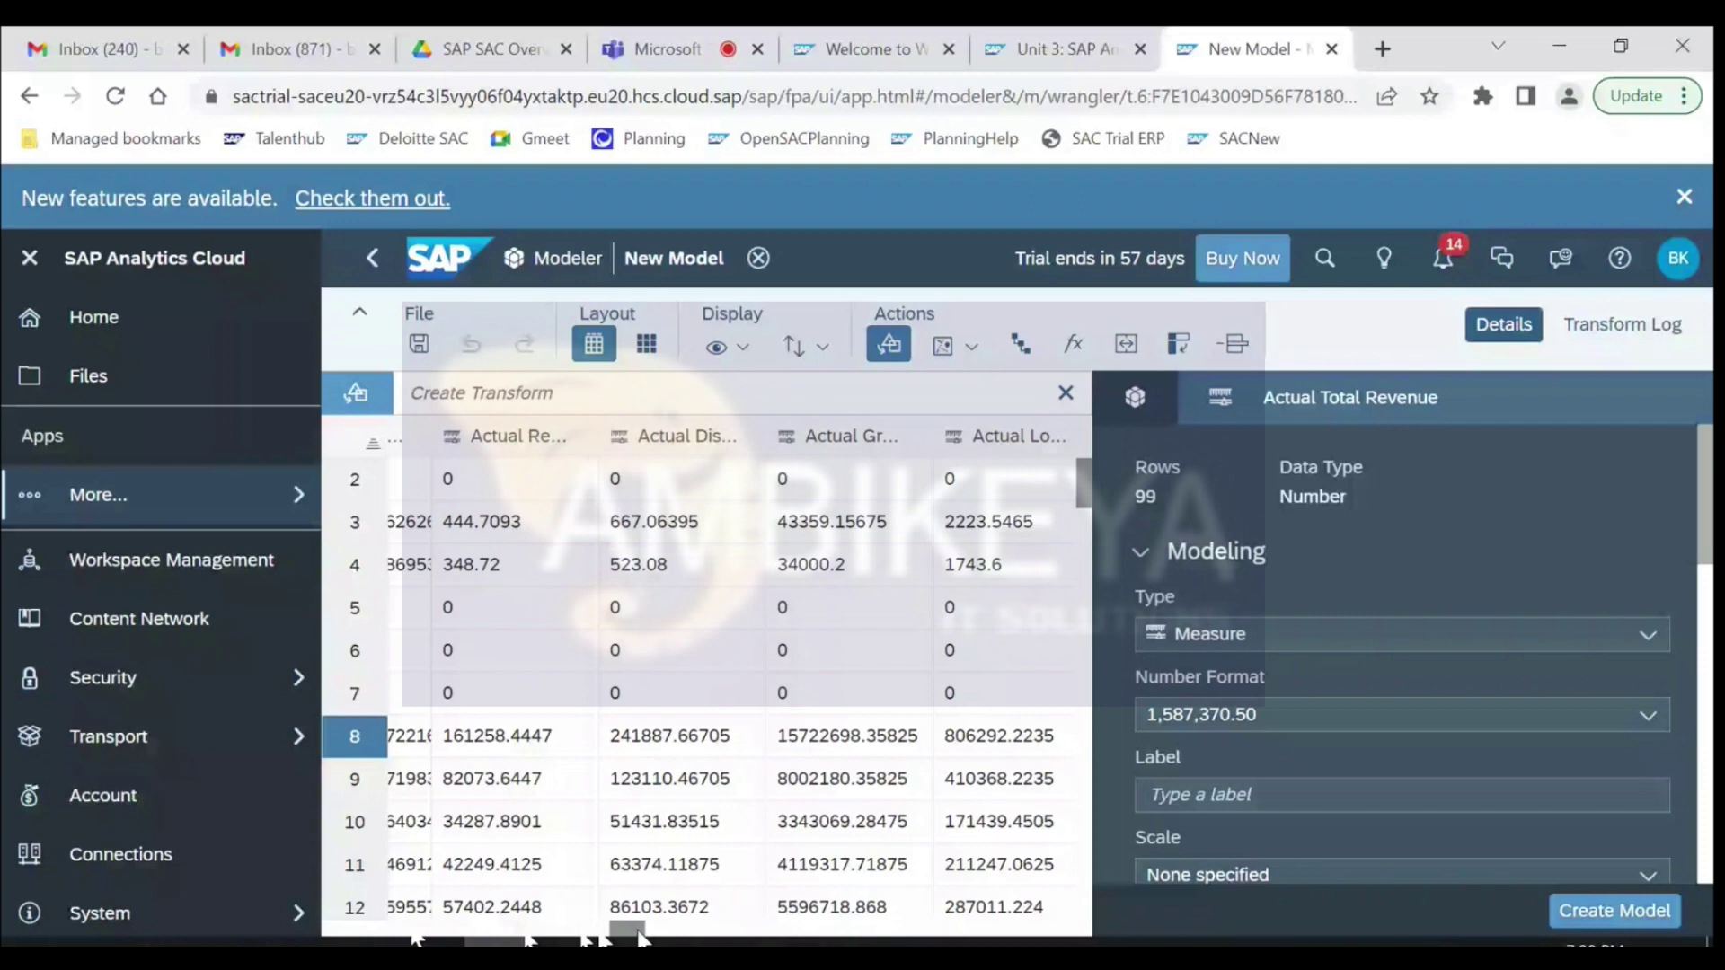
left_click_drag(642, 937, 684, 934)
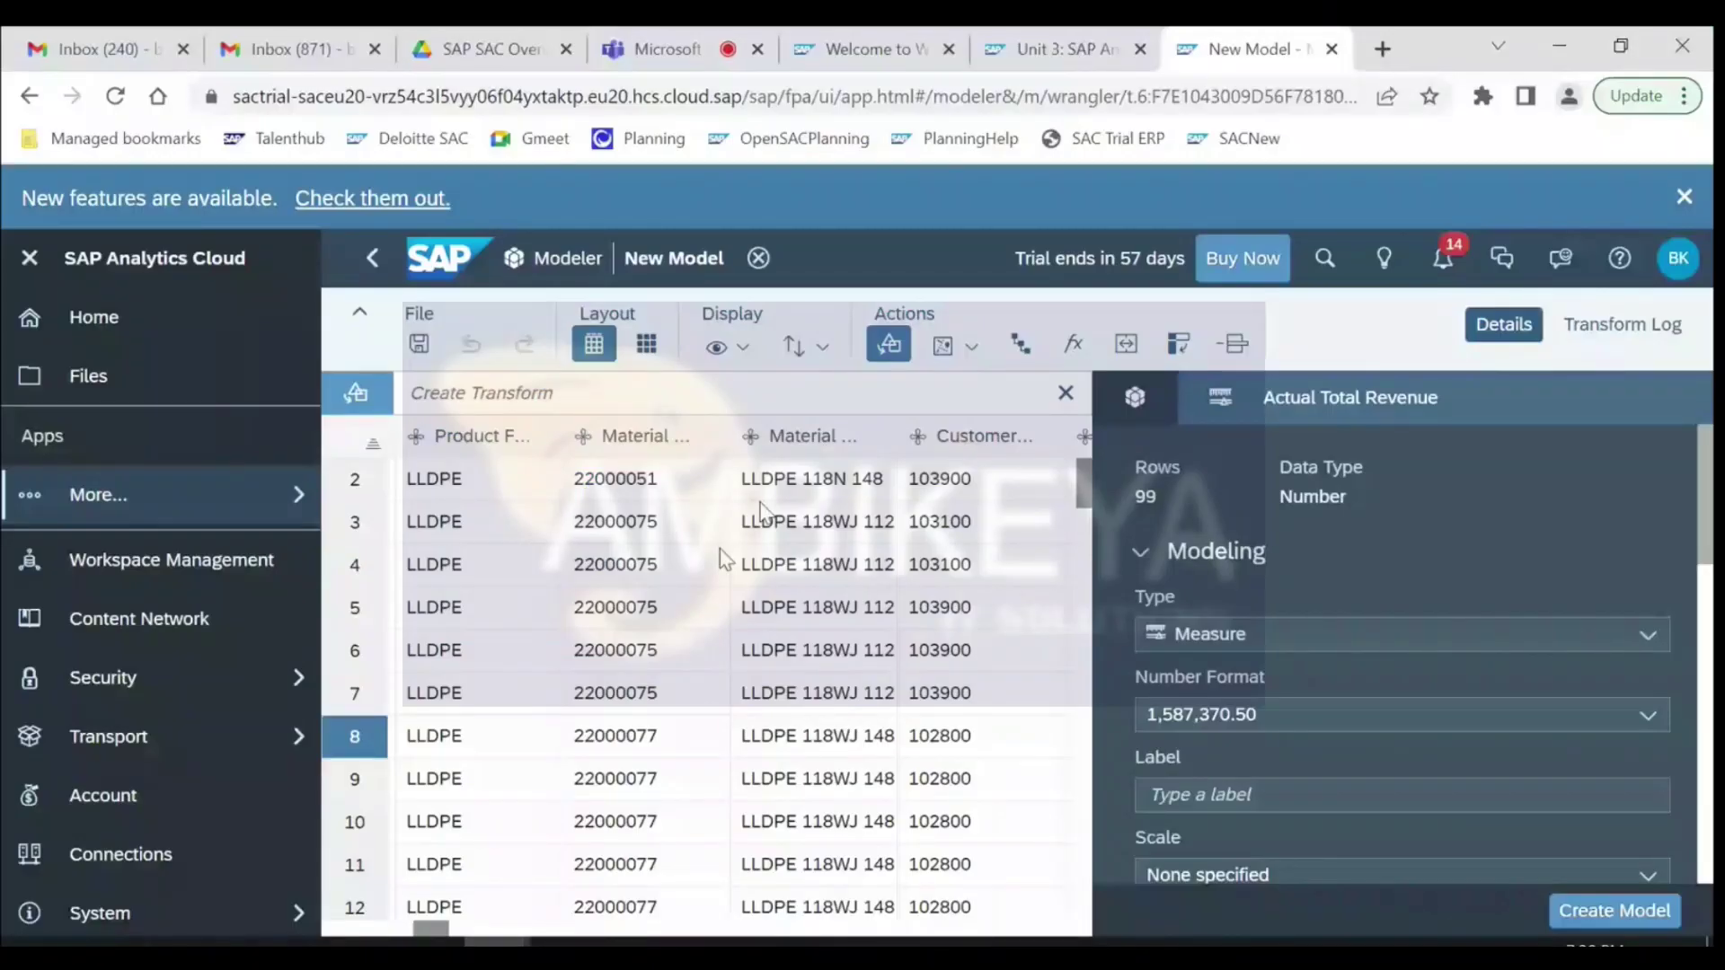
left_click_drag(431, 929, 599, 929)
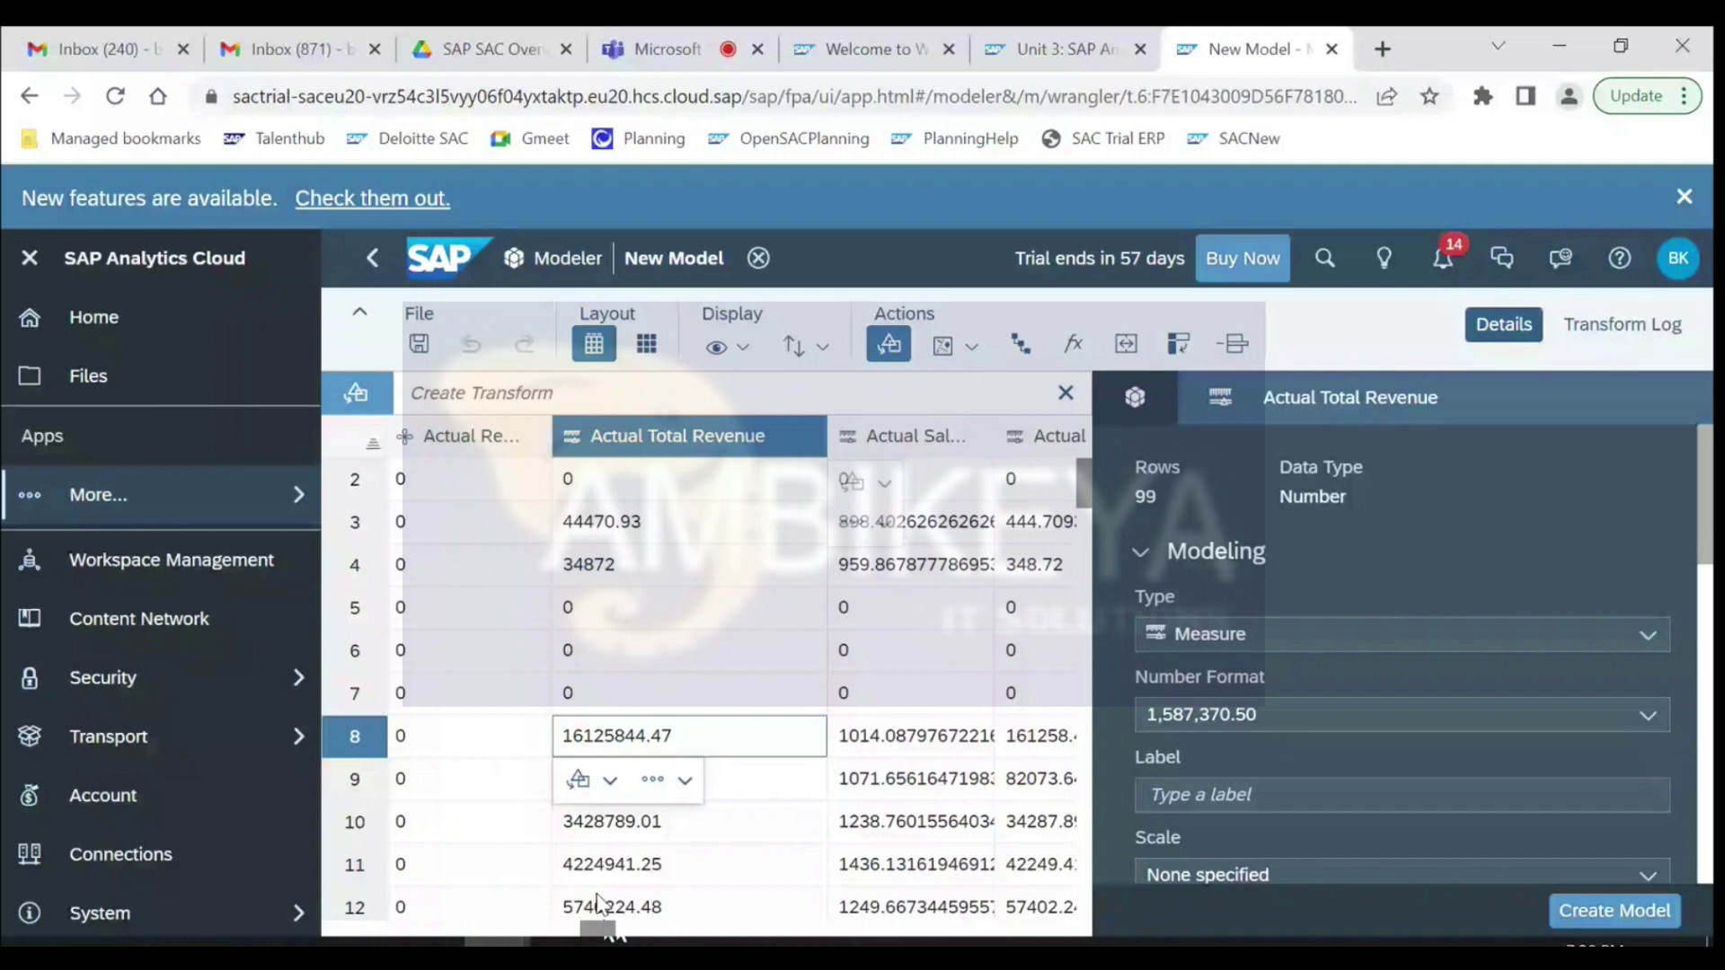
left_click_drag(600, 925, 408, 929)
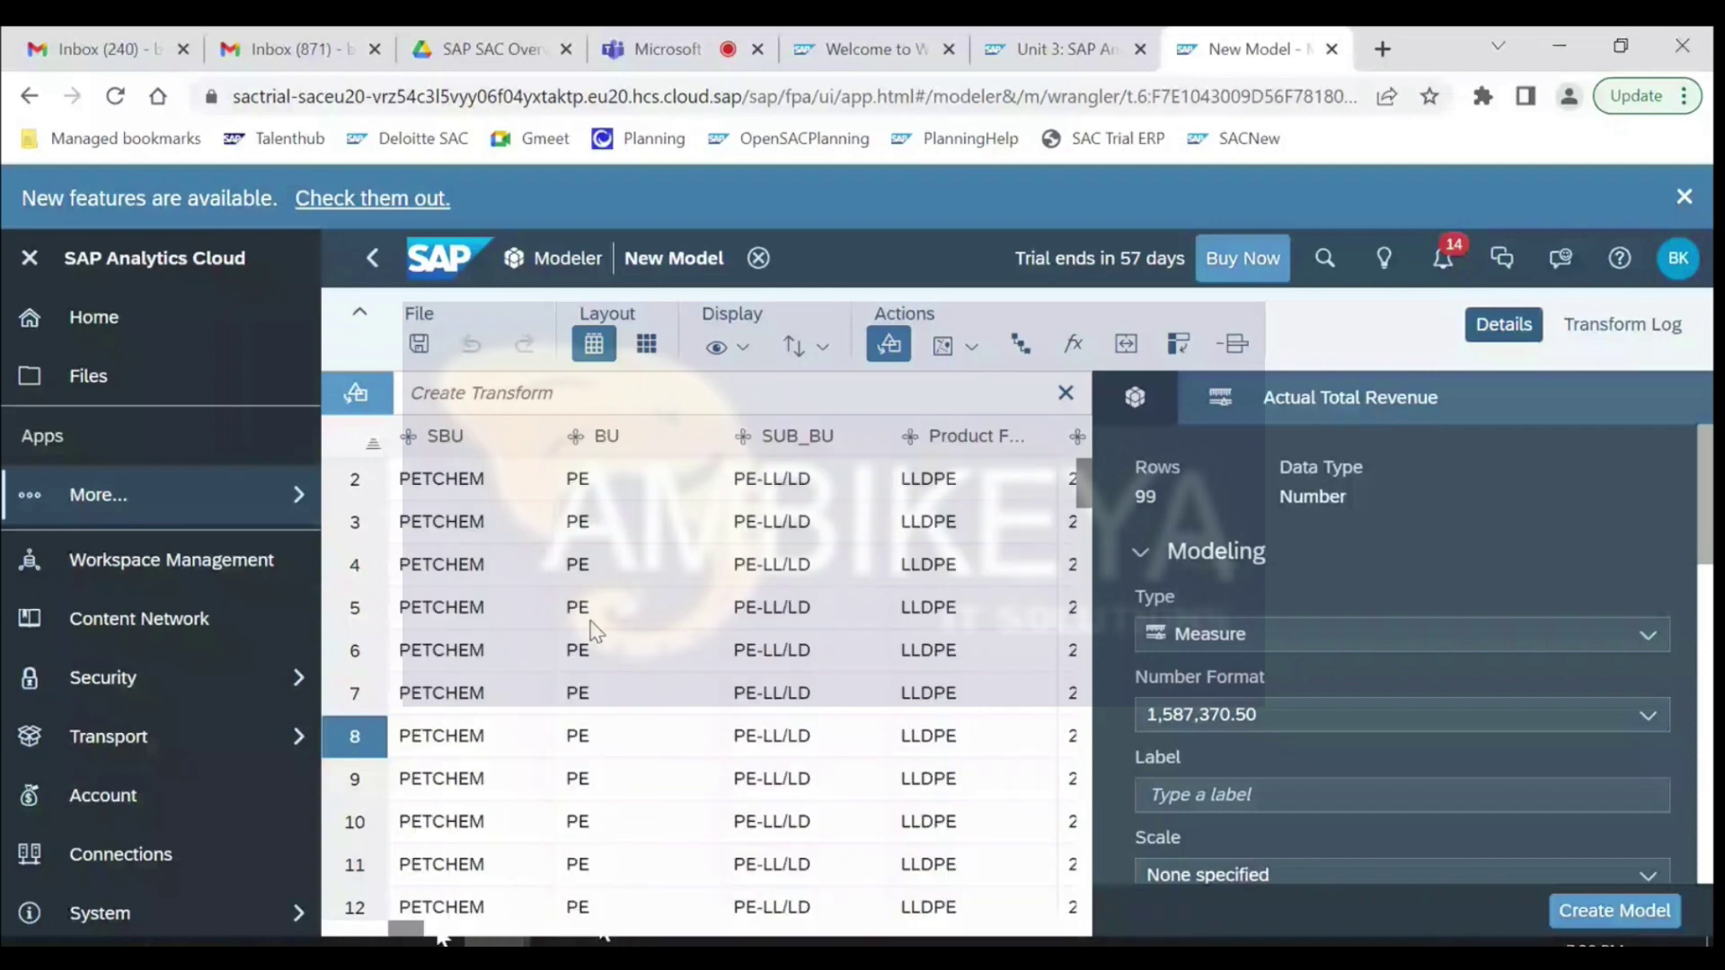
left_click(604, 493)
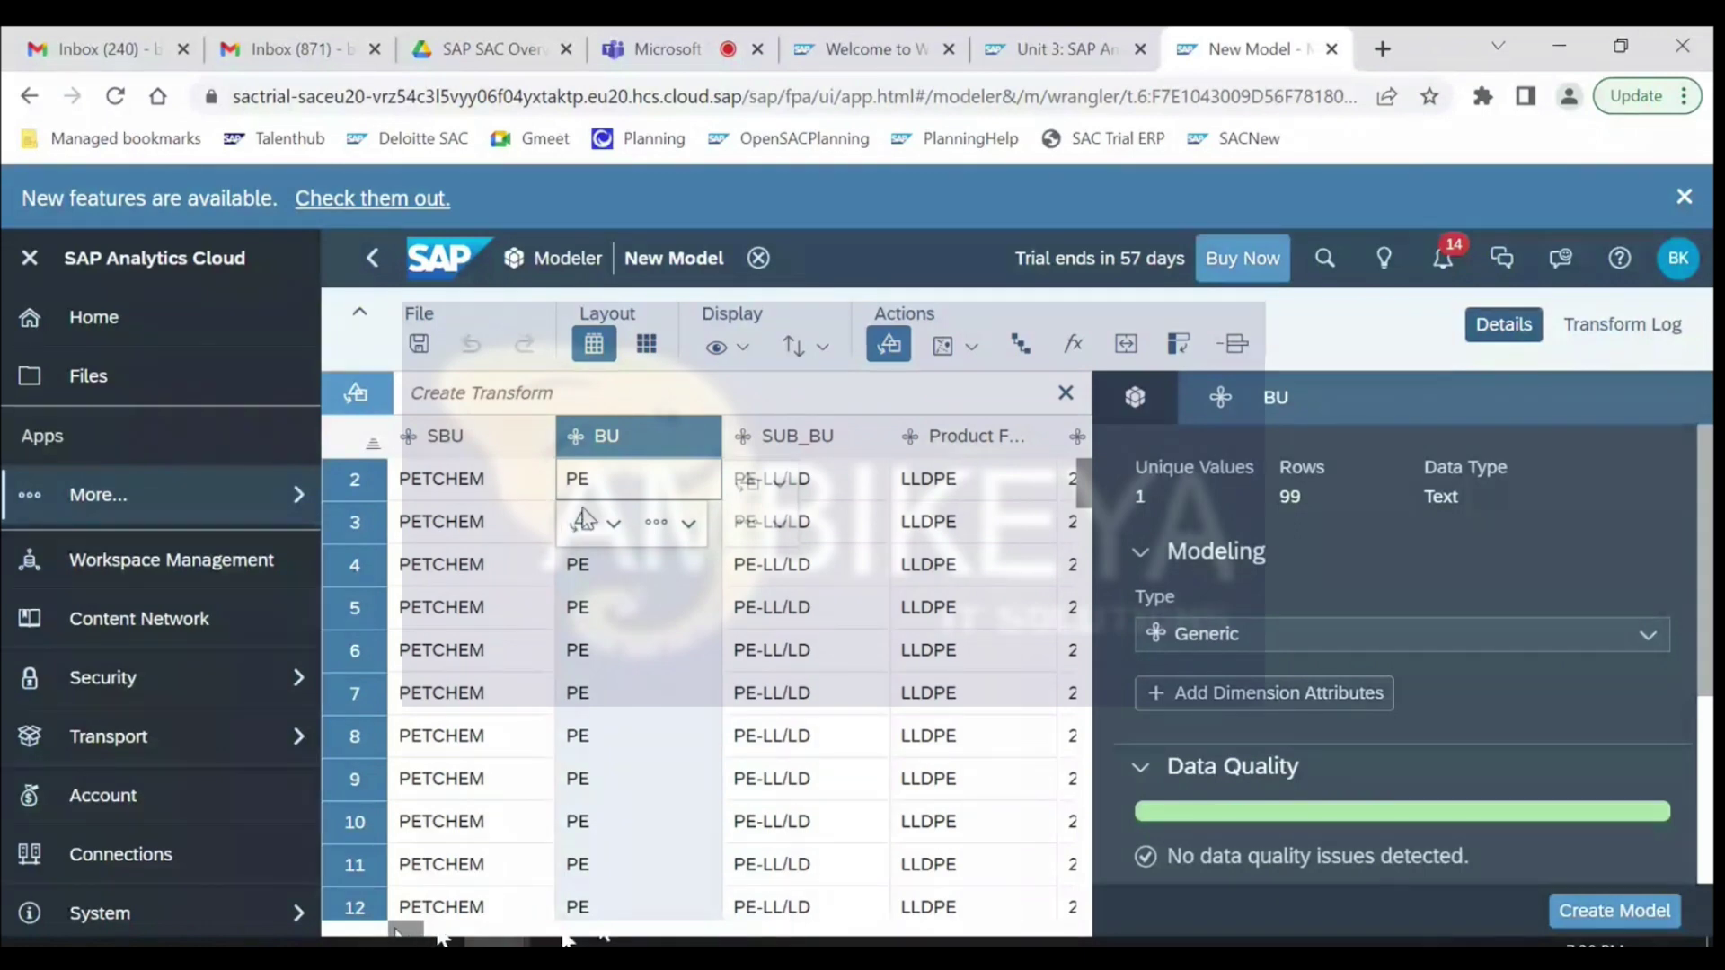
- Examine the Actual measure columns further along the table, and return to the leading SBU and BU columns
left_click_drag(404, 932, 636, 939)
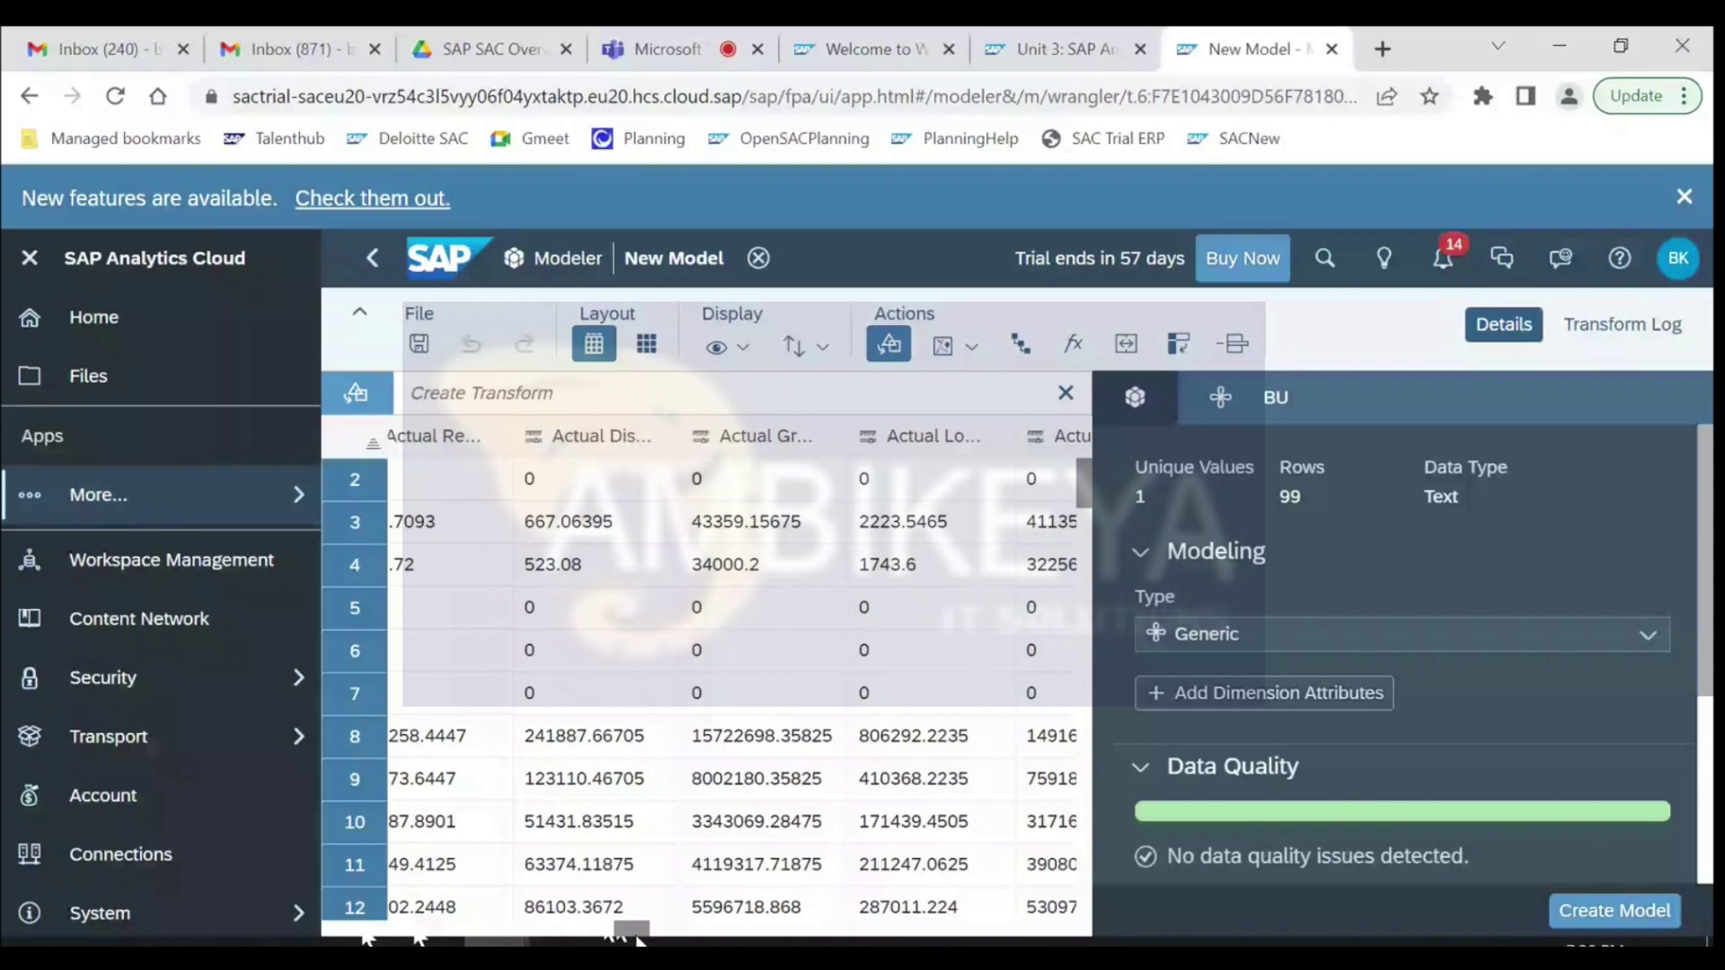
left_click_drag(636, 938, 639, 936)
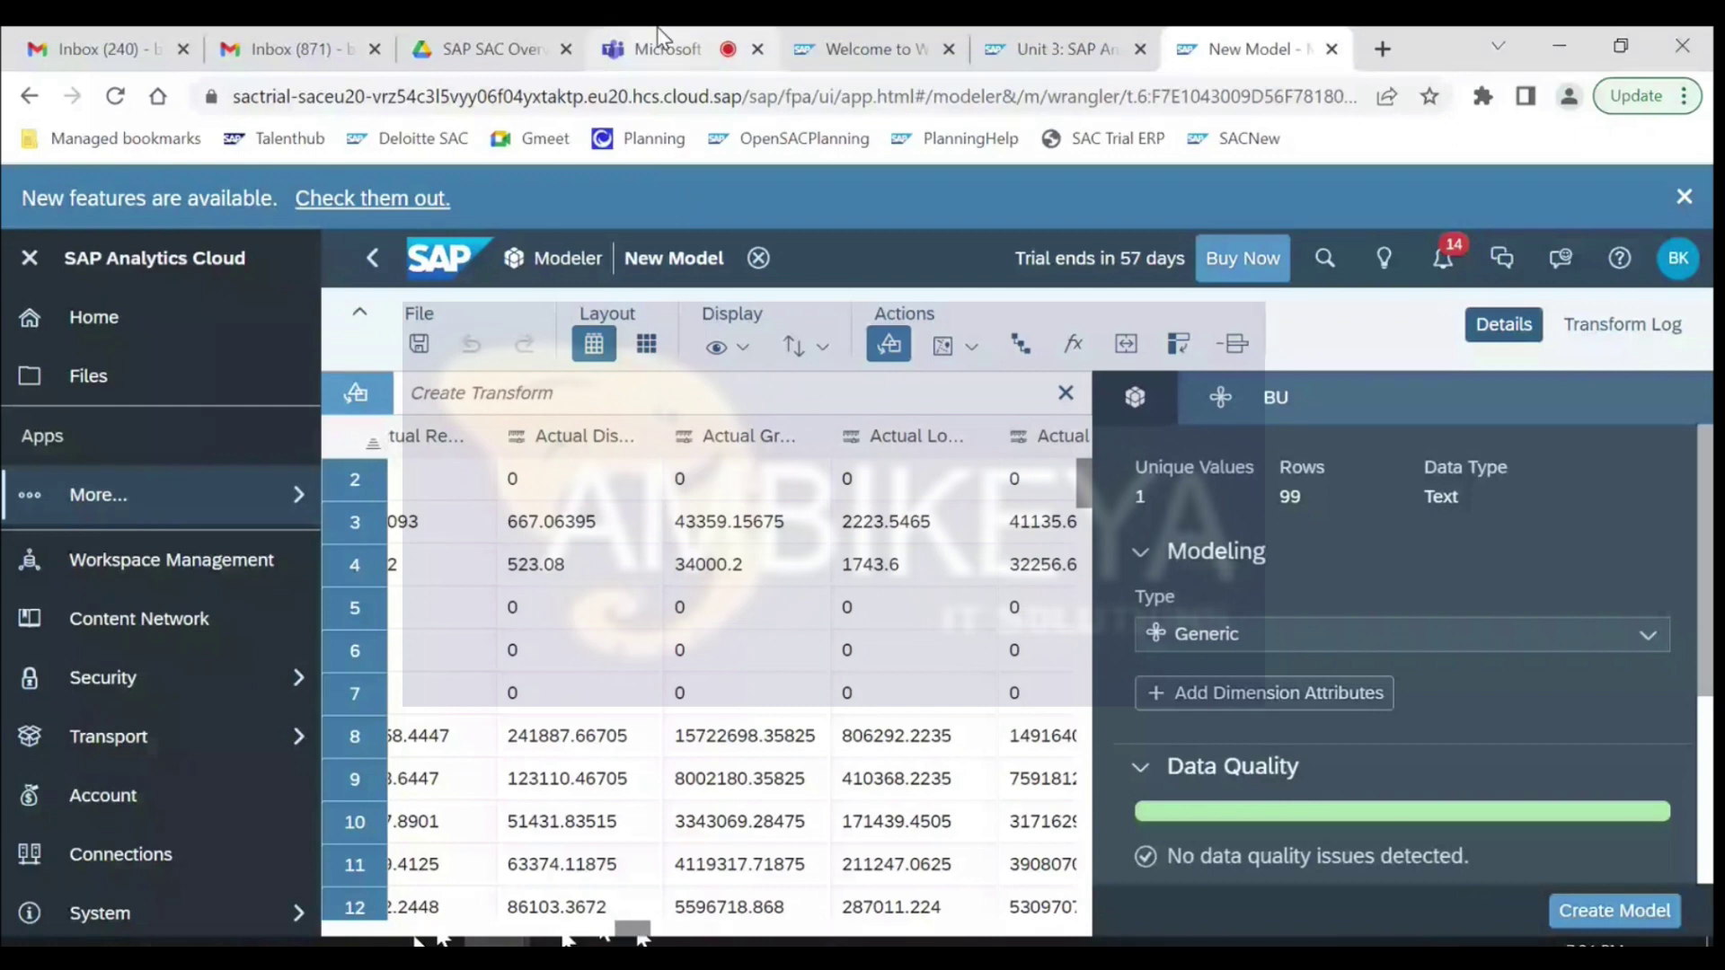
mouse_move(660, 36)
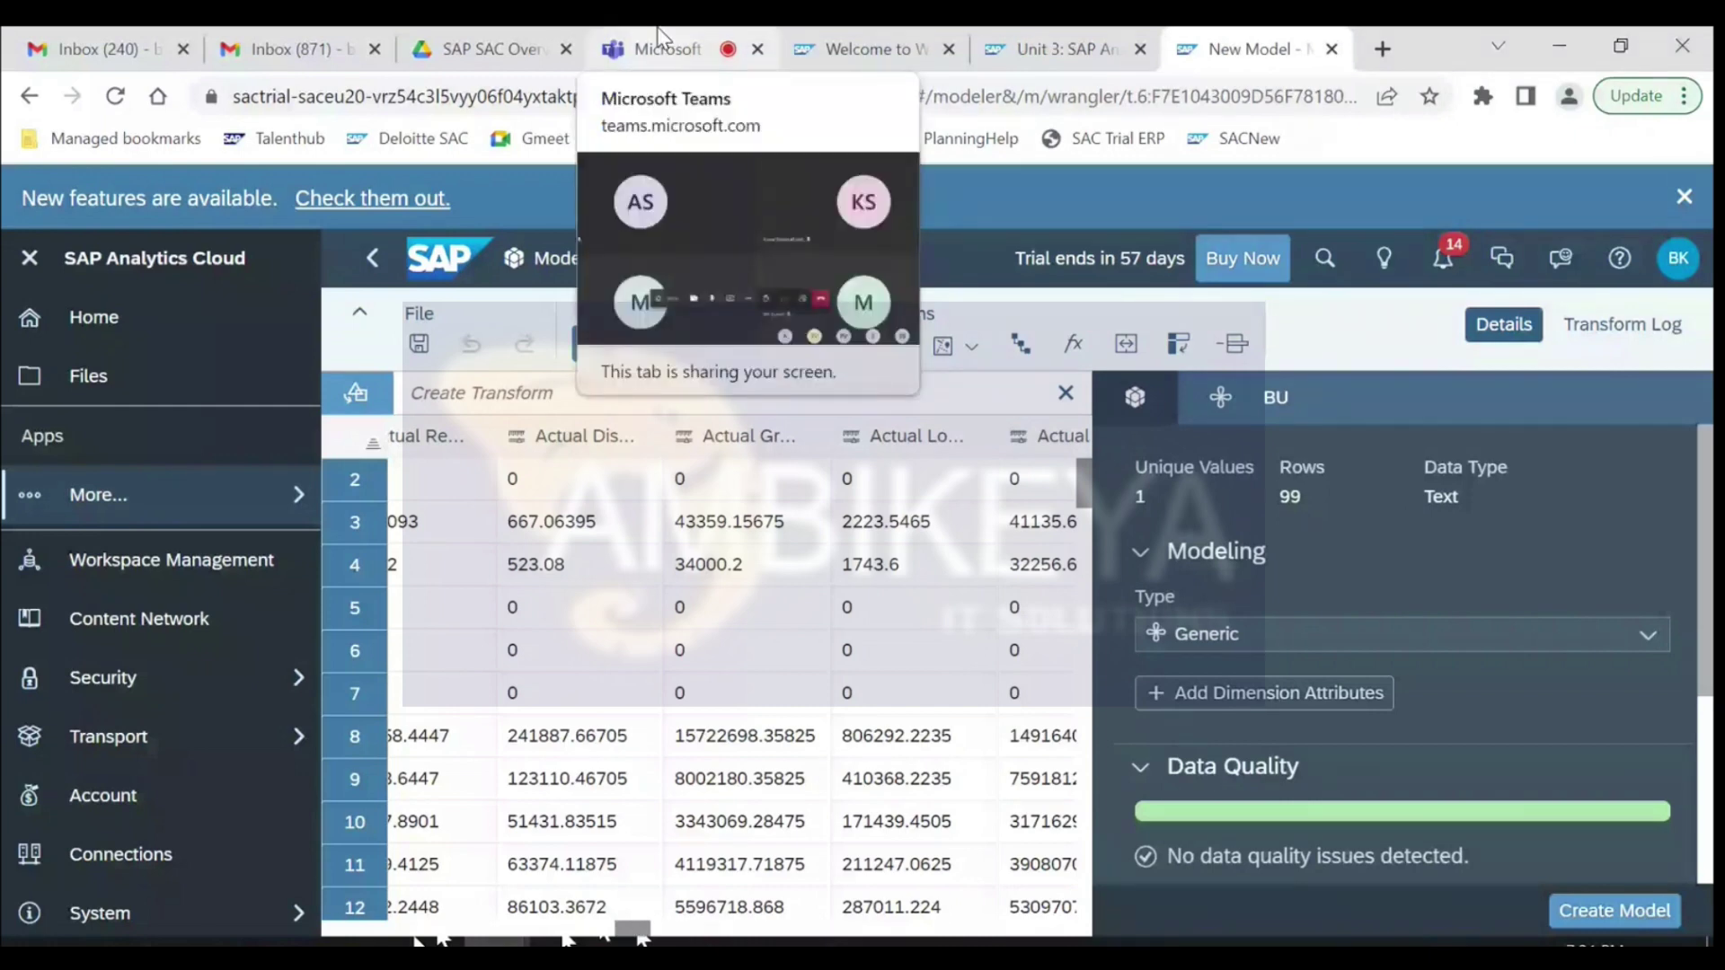
scroll(718, 673, "left", 10)
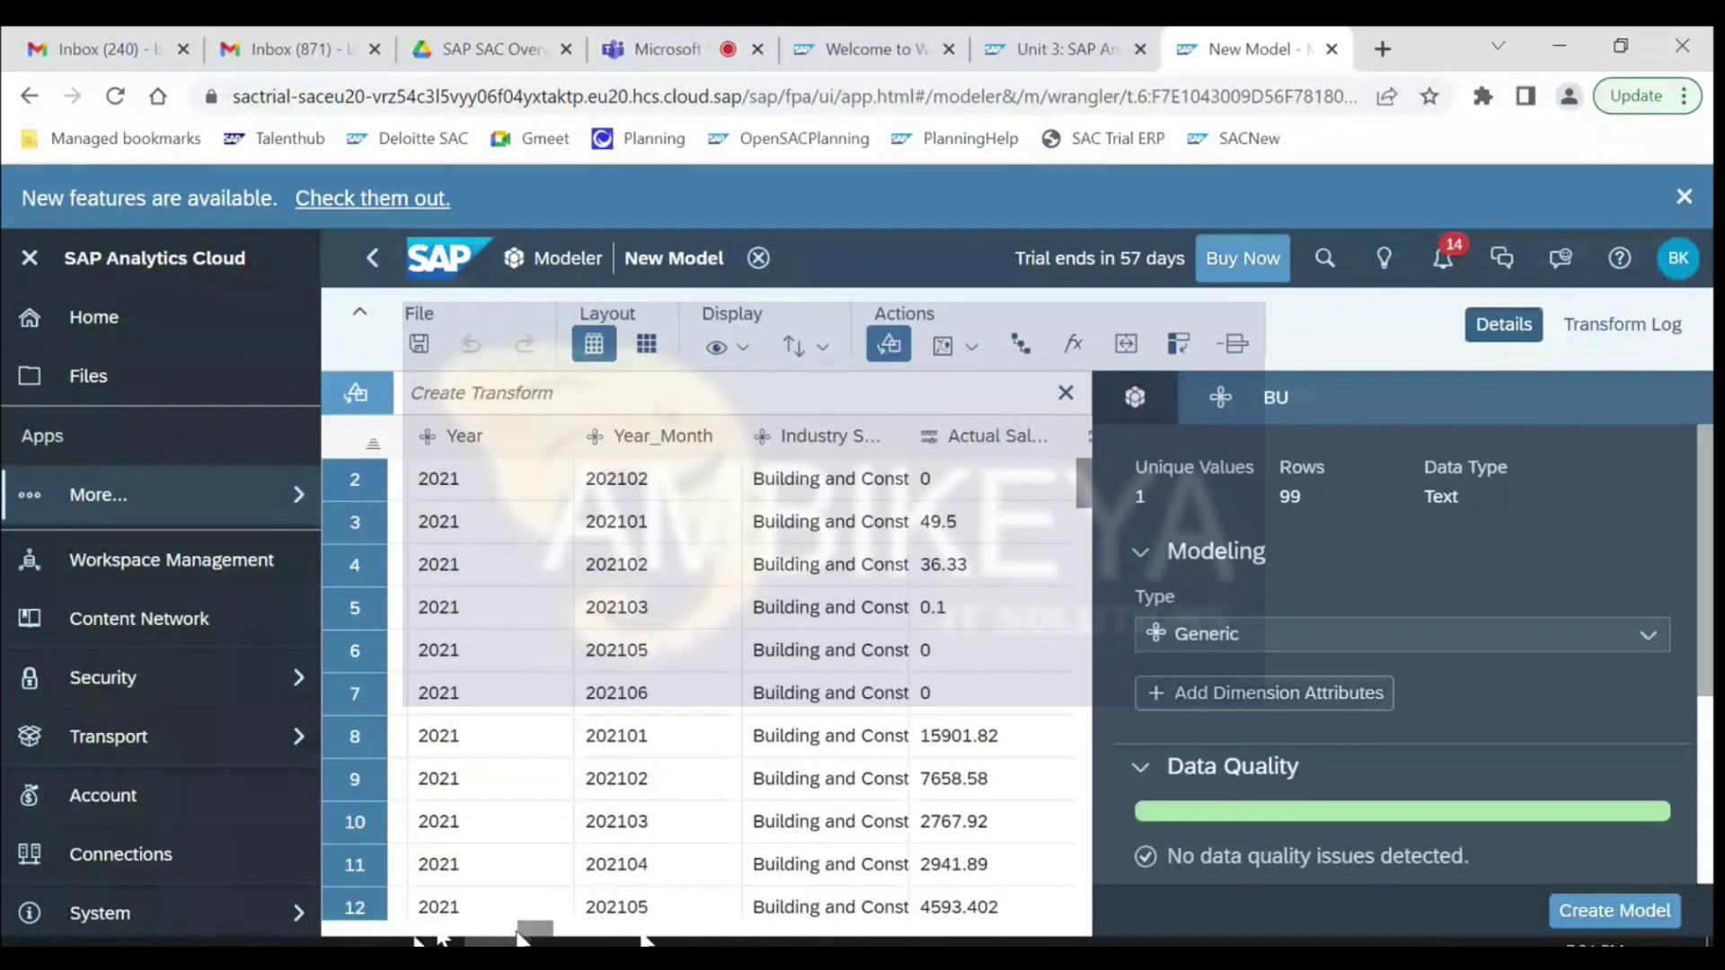
left_click_drag(530, 930, 406, 927)
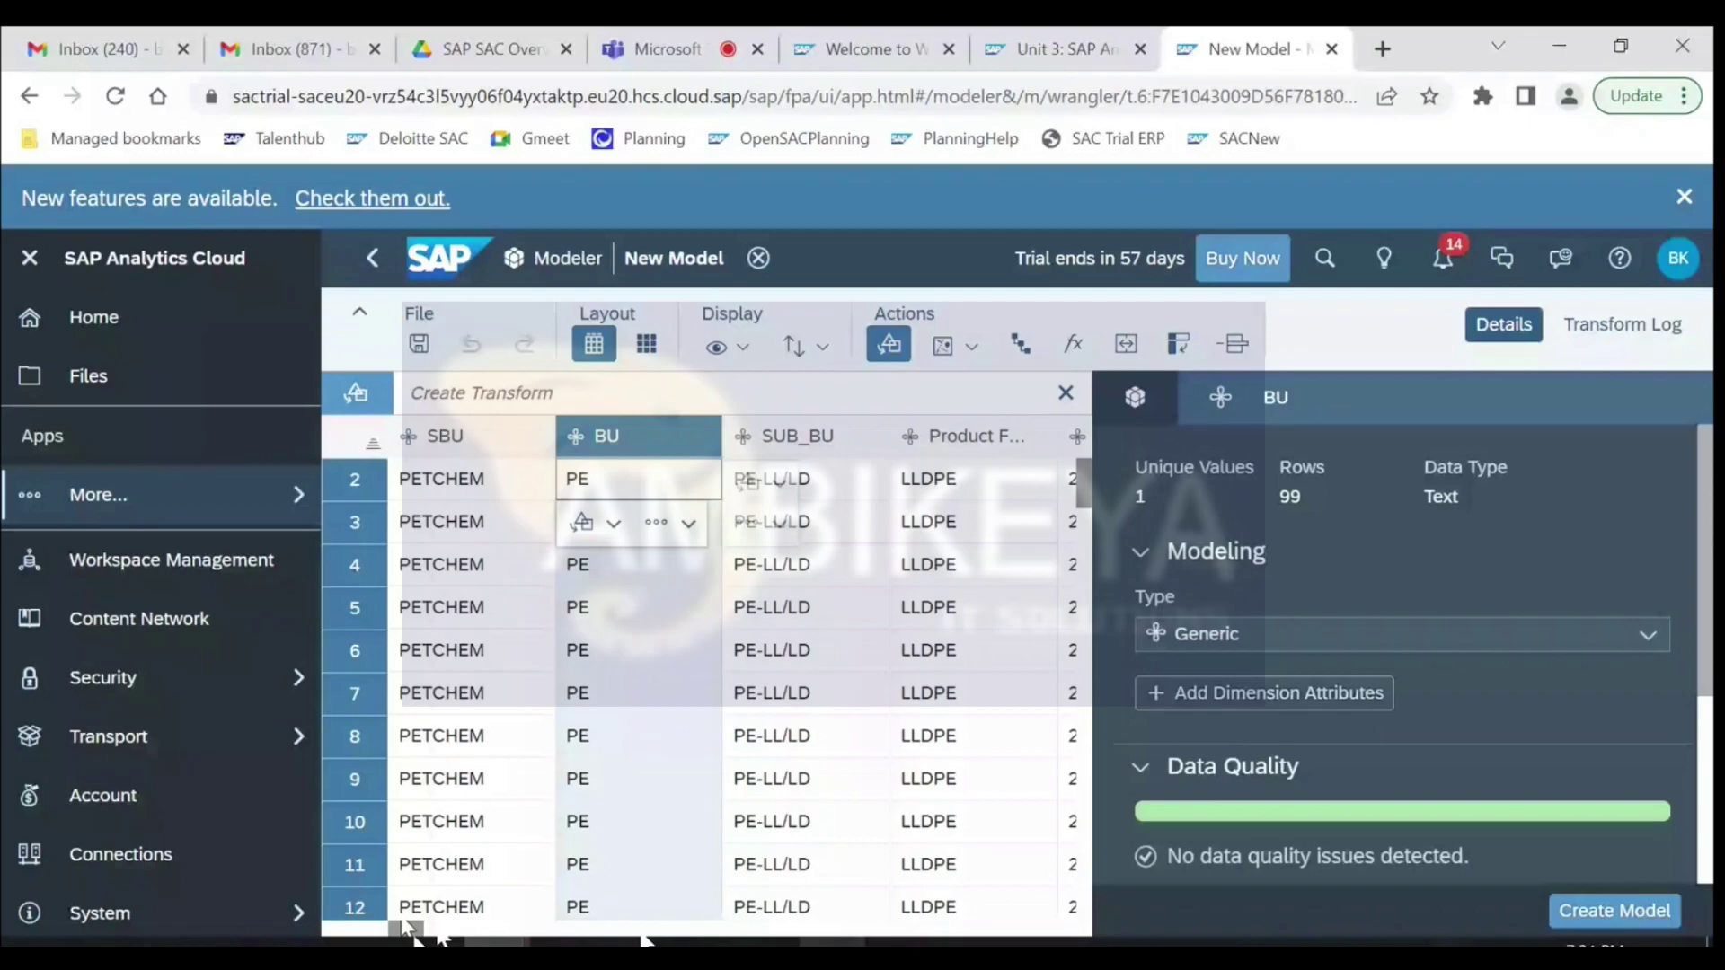
- Check the SBU column in the SnC workbook in Excel, and select its row 2 value in SAP Analytics Cloud
key("alt+Tab")
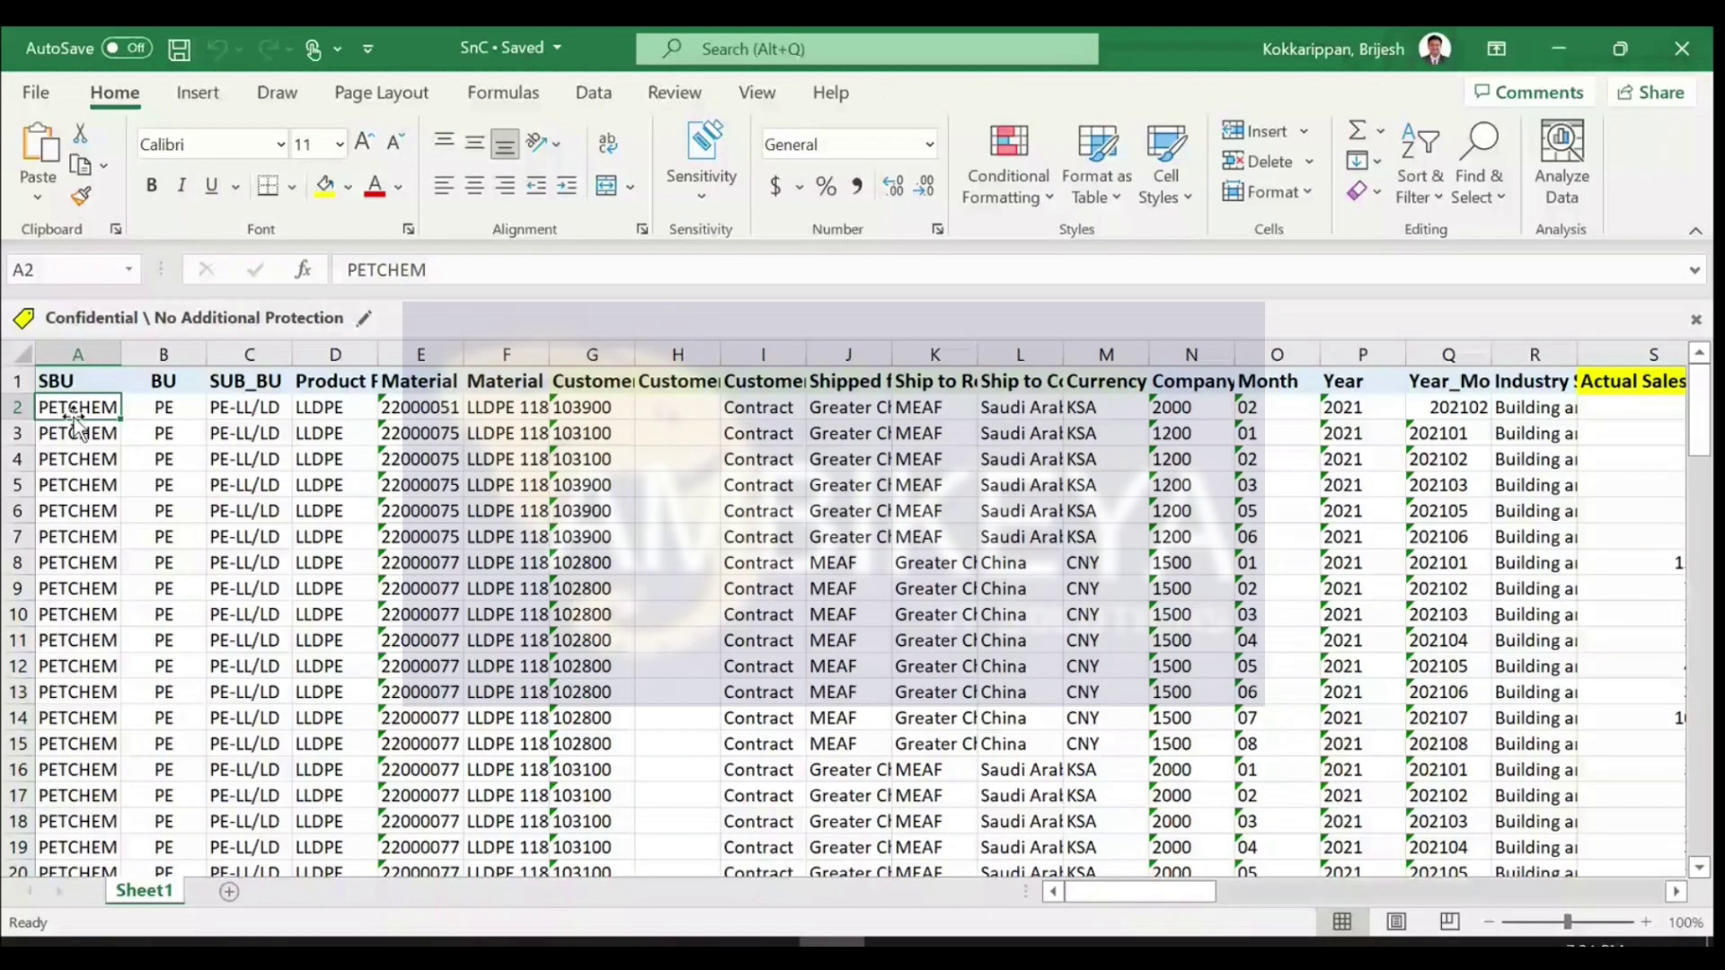
key("alt+Tab")
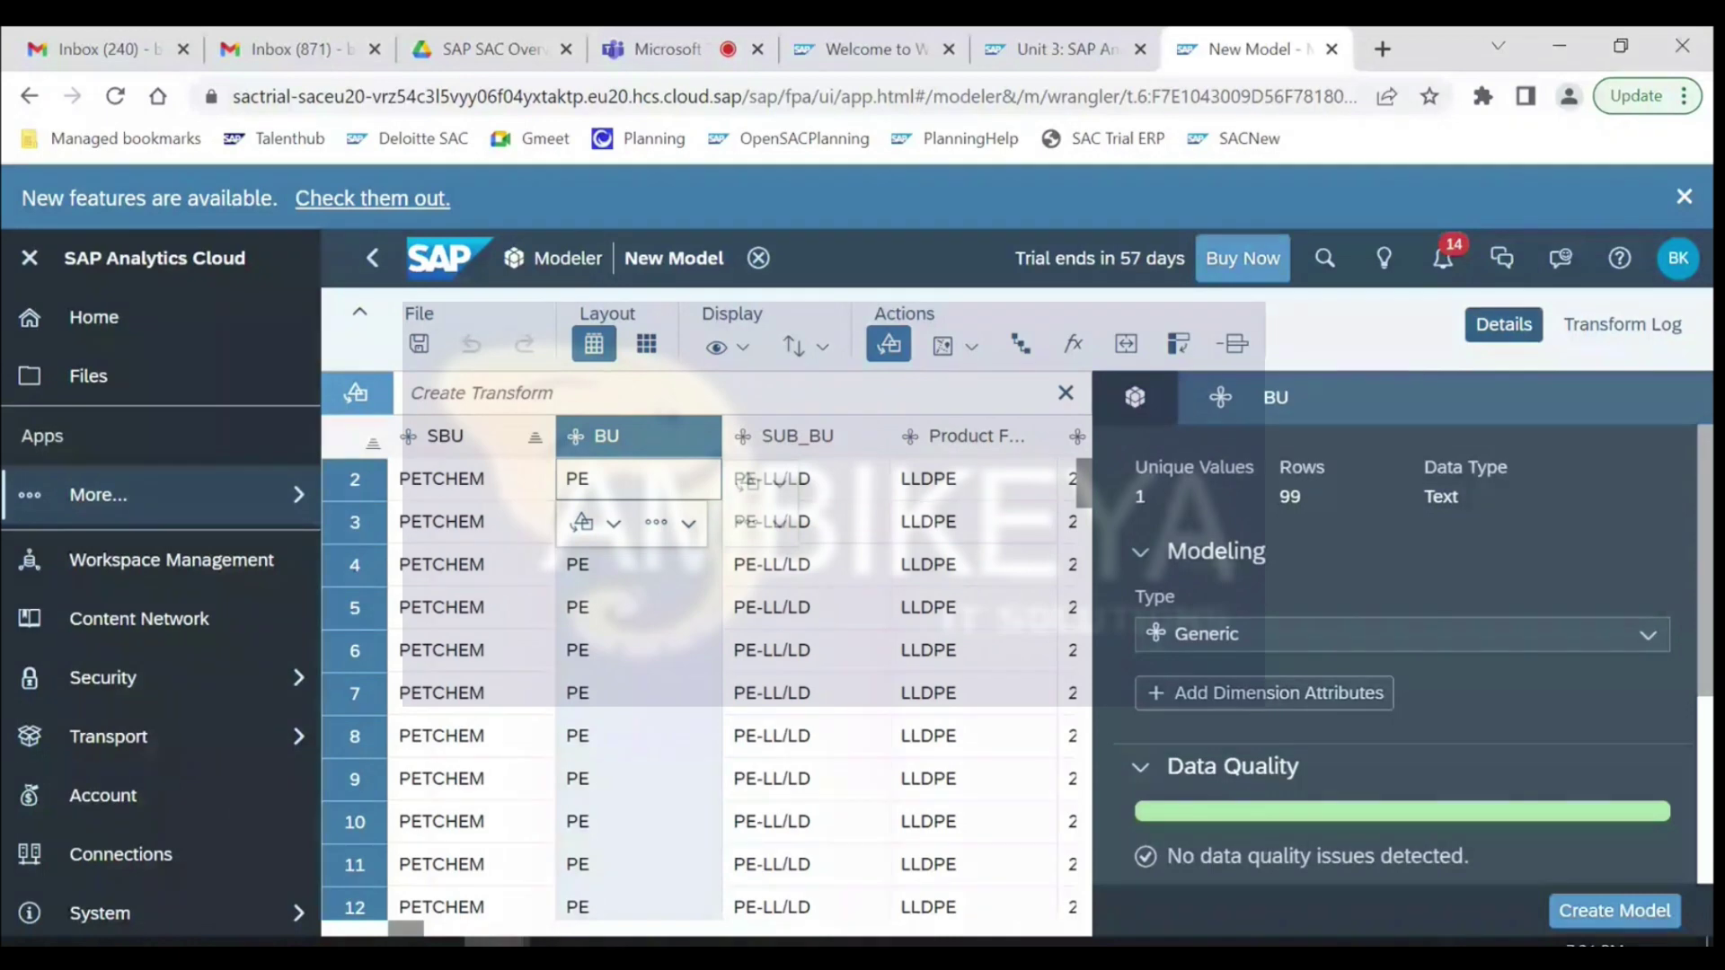
left_click(493, 486)
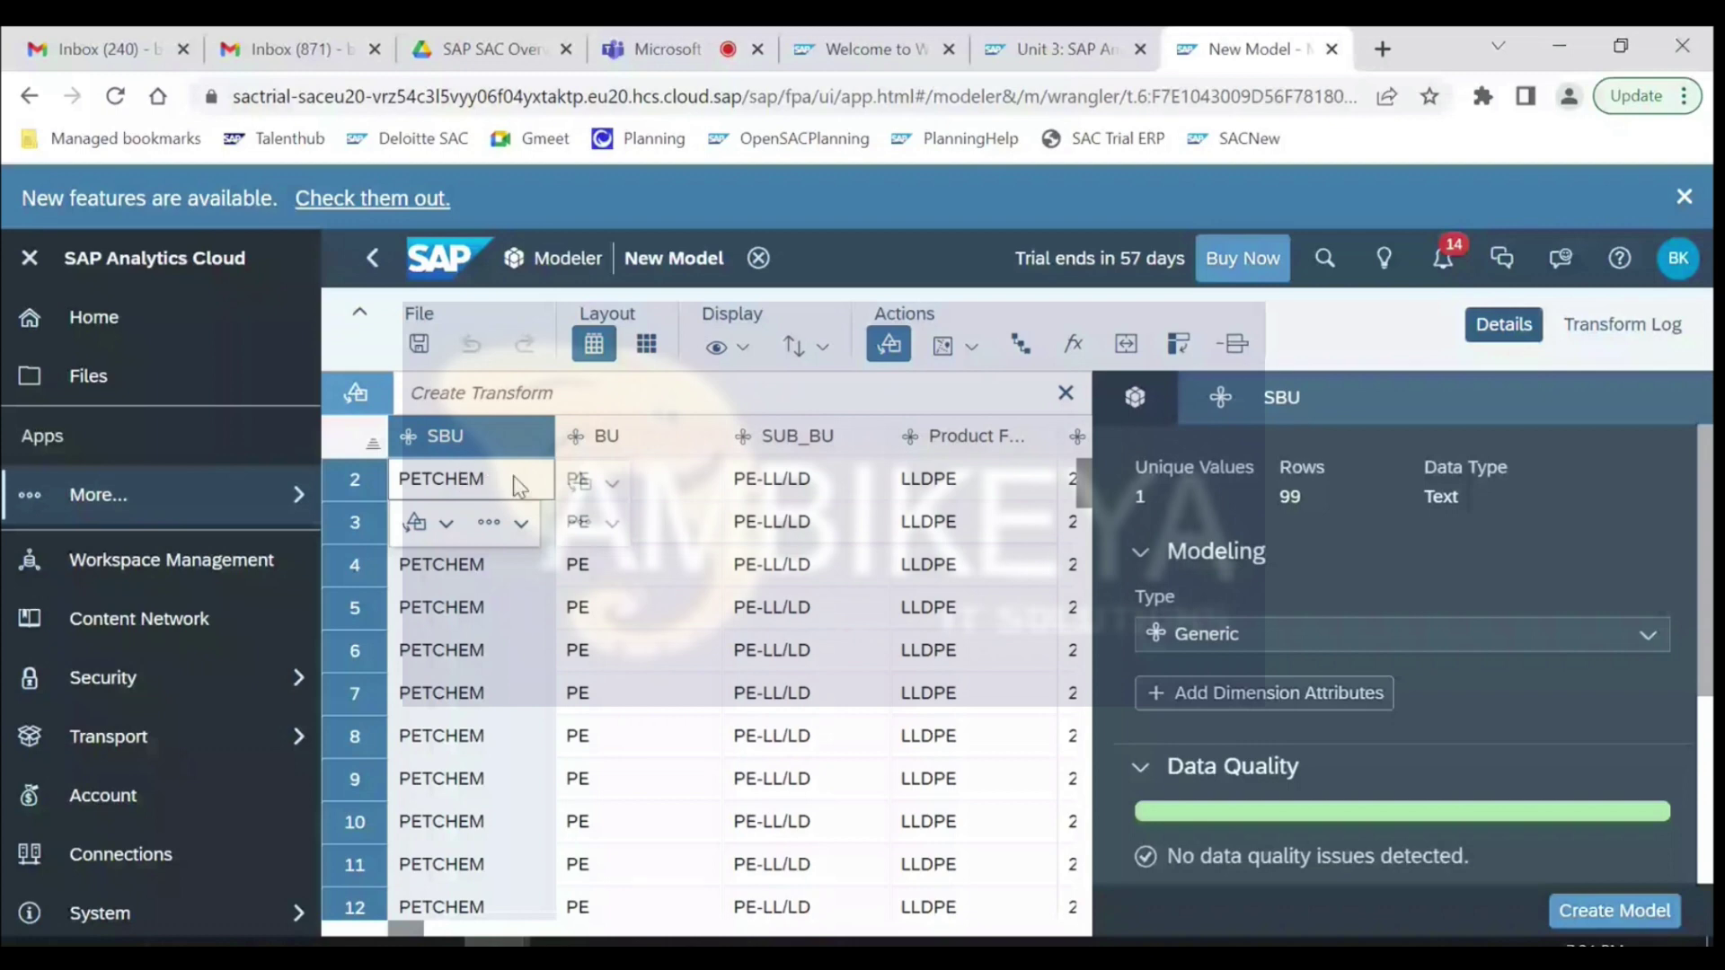
- Examine the columns from Industry through the Actual, Overdue and Plan measures, and briefly check the Microsoft Teams meeting
left_click_drag(413, 929, 560, 934)
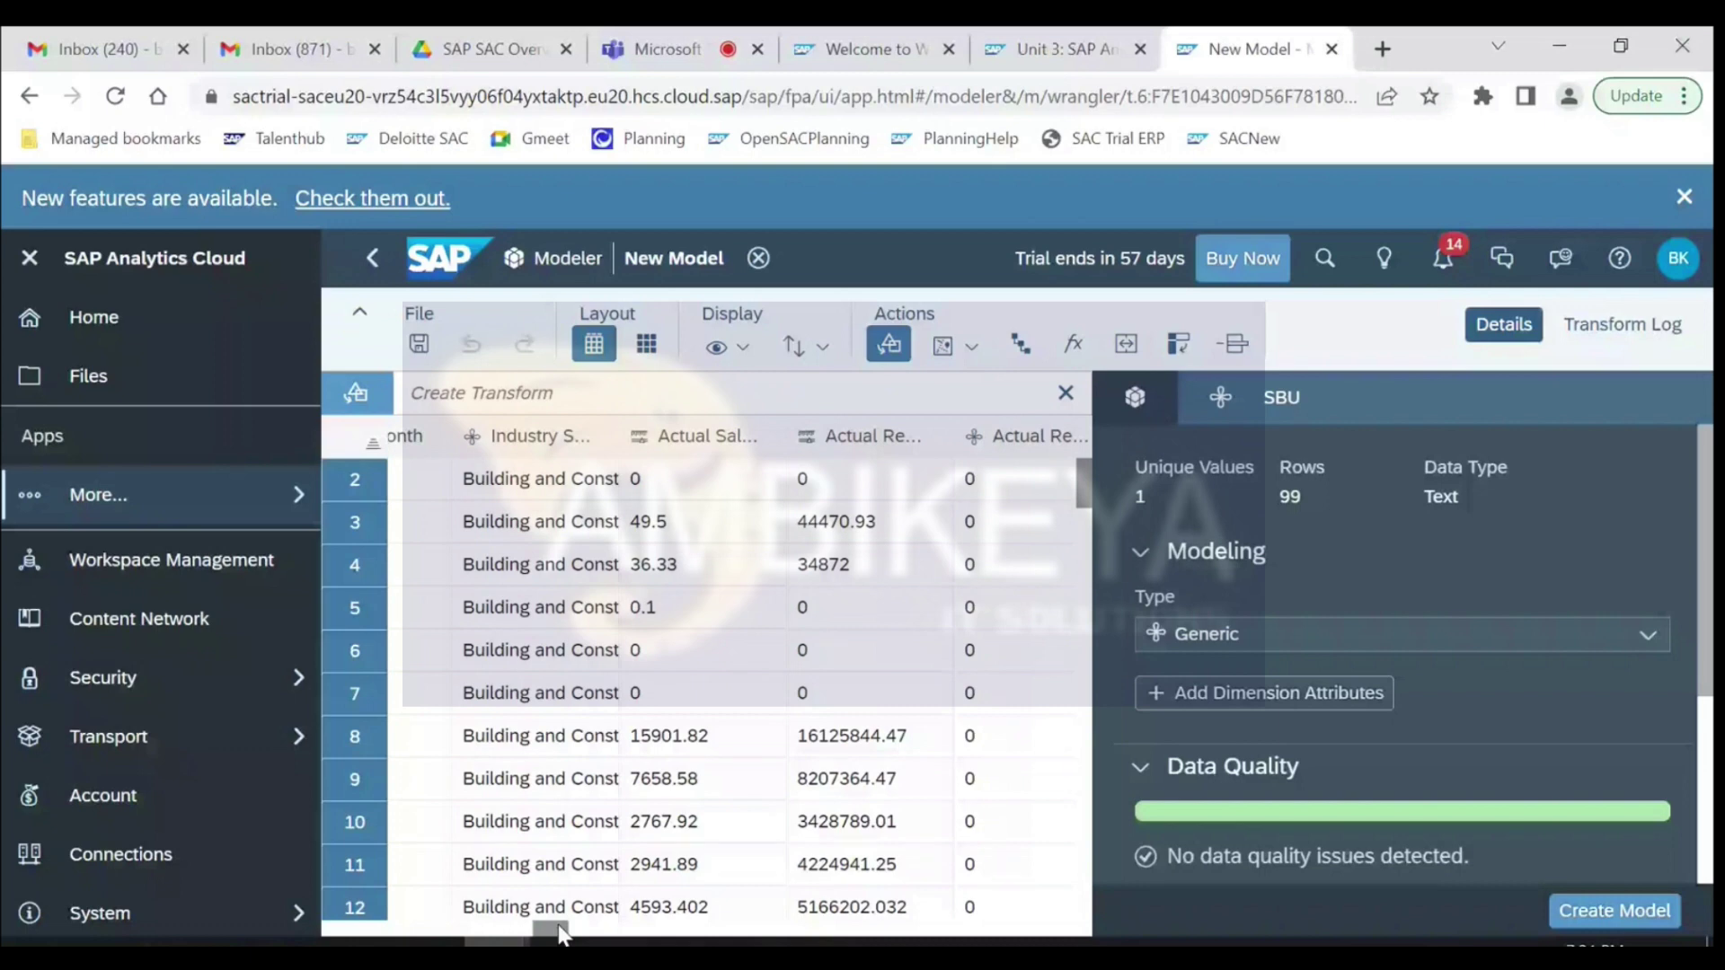
left_click_drag(559, 934, 705, 942)
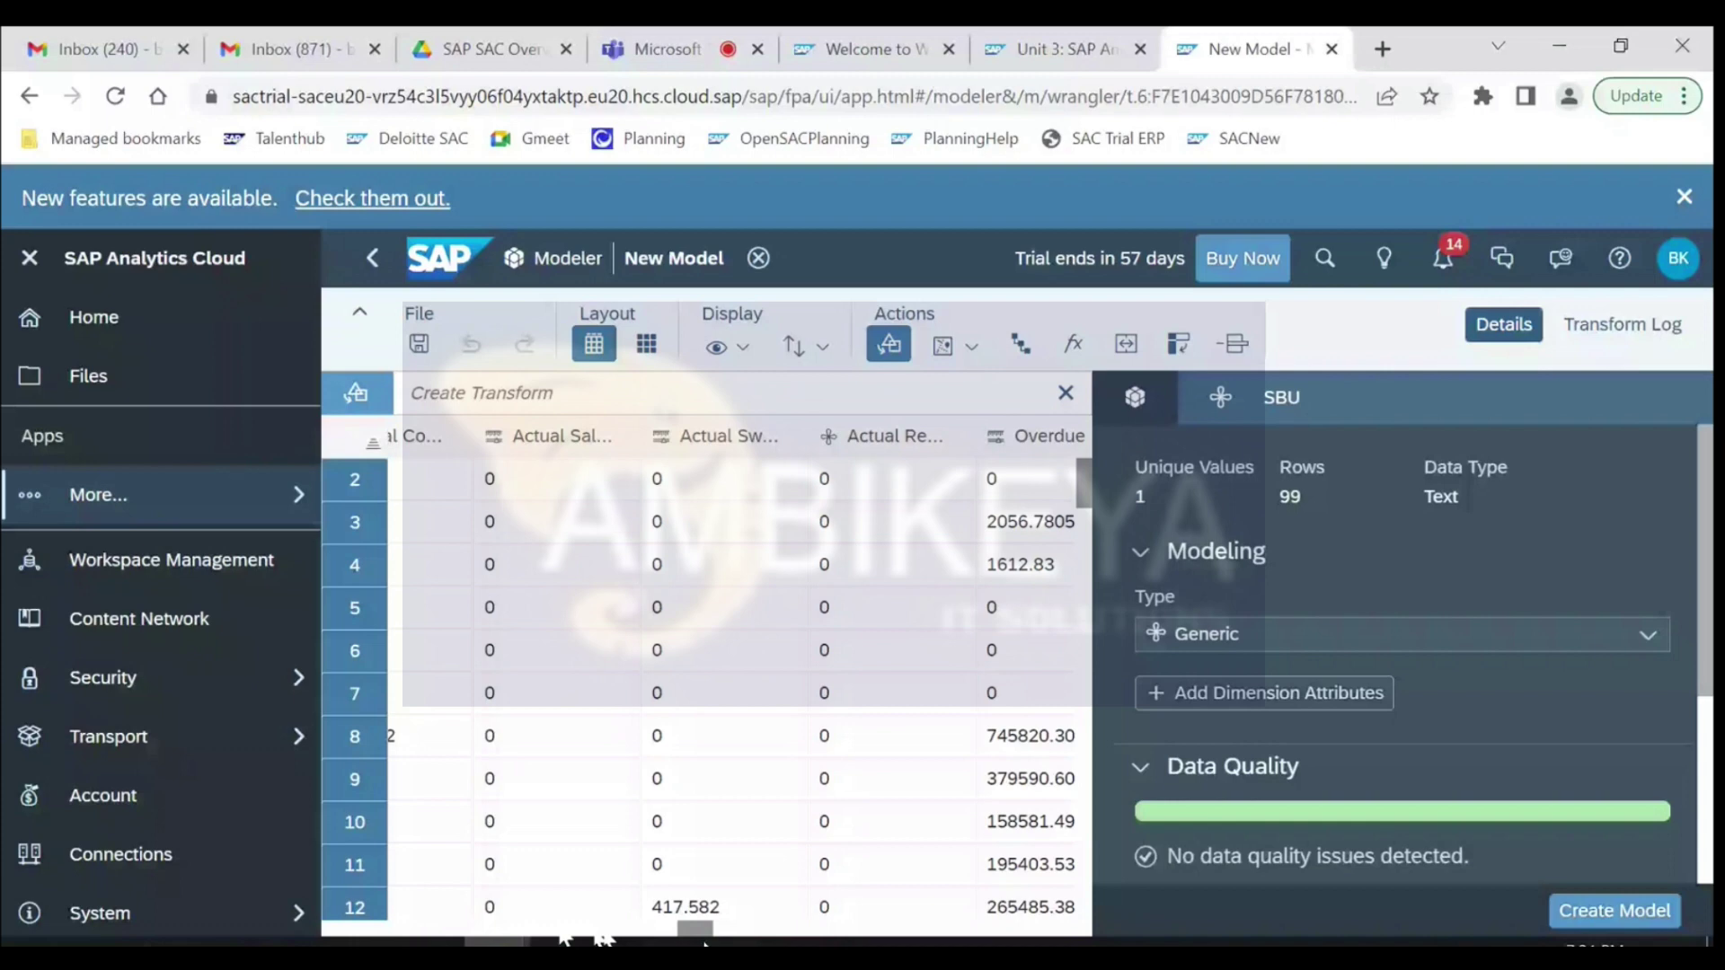
left_click_drag(705, 942, 727, 937)
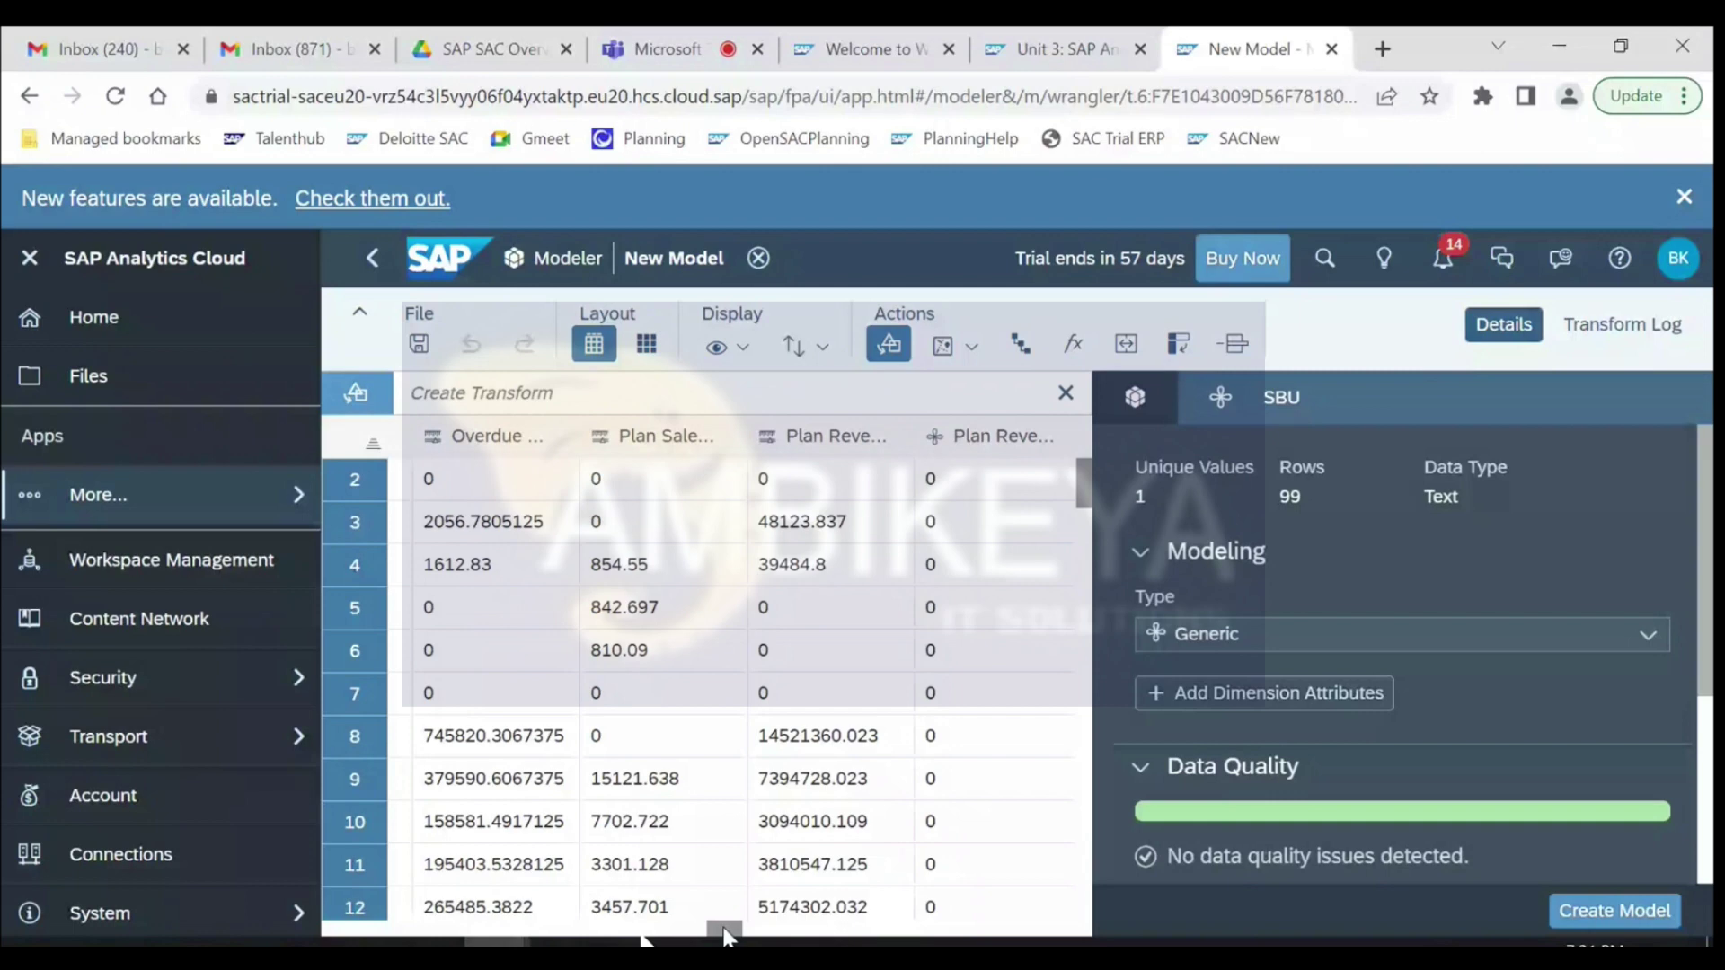
key("ctrl+4")
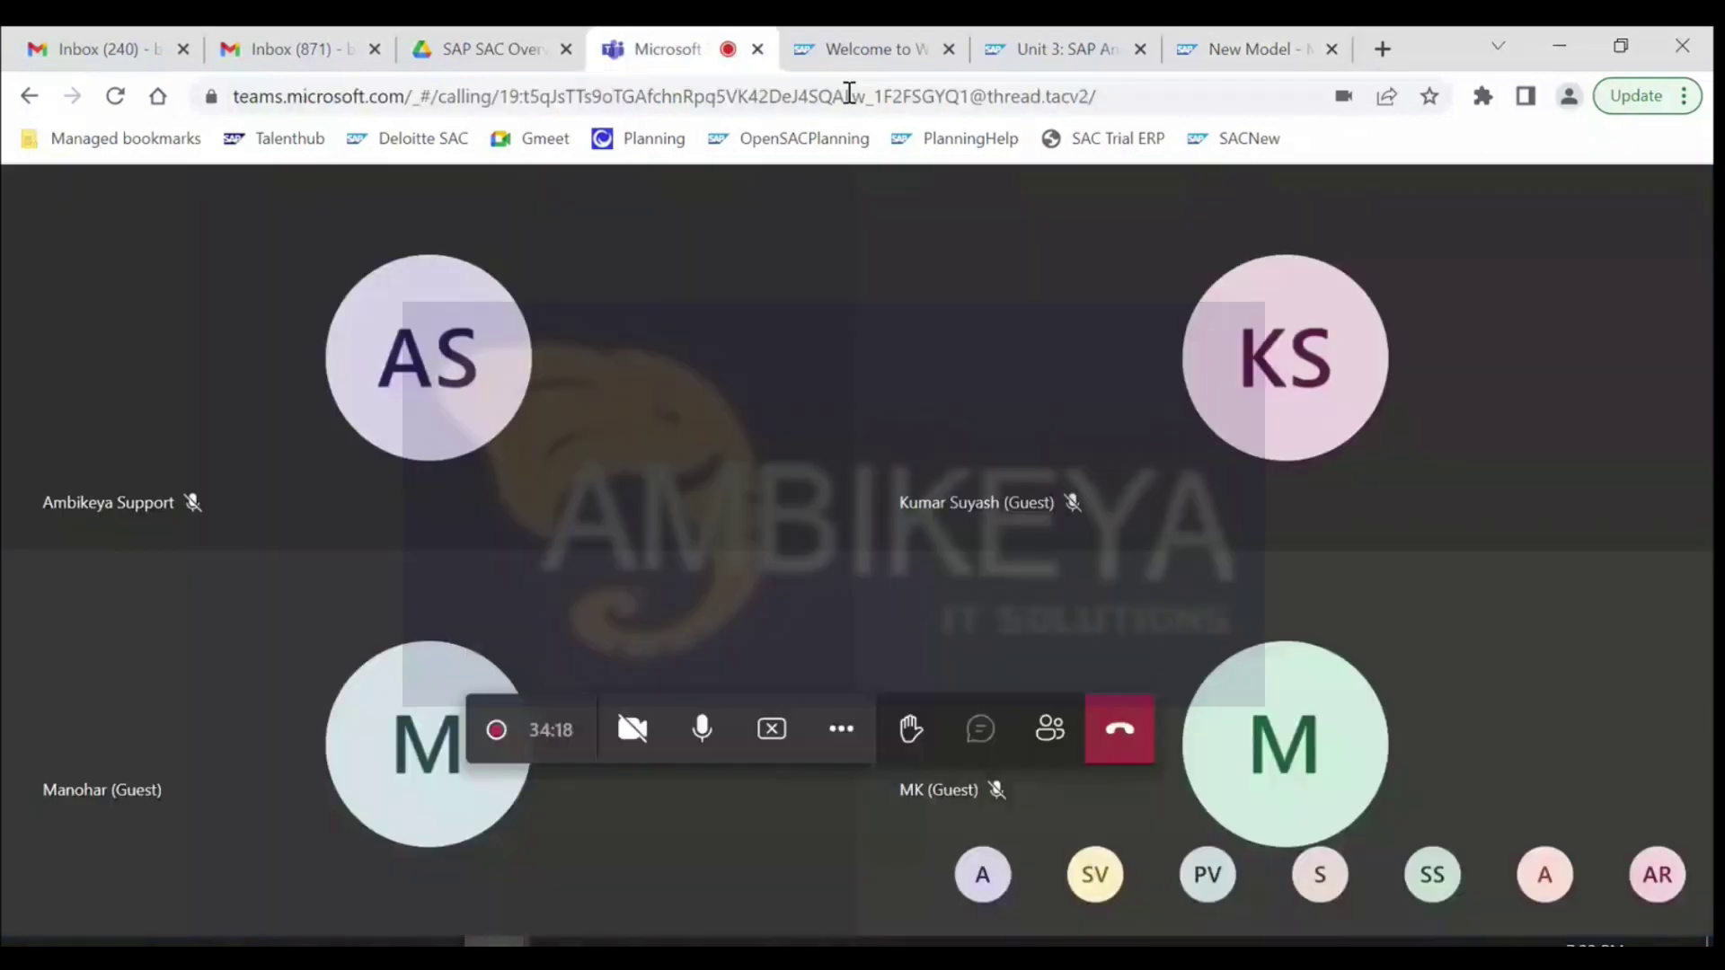
key("ctrl+7")
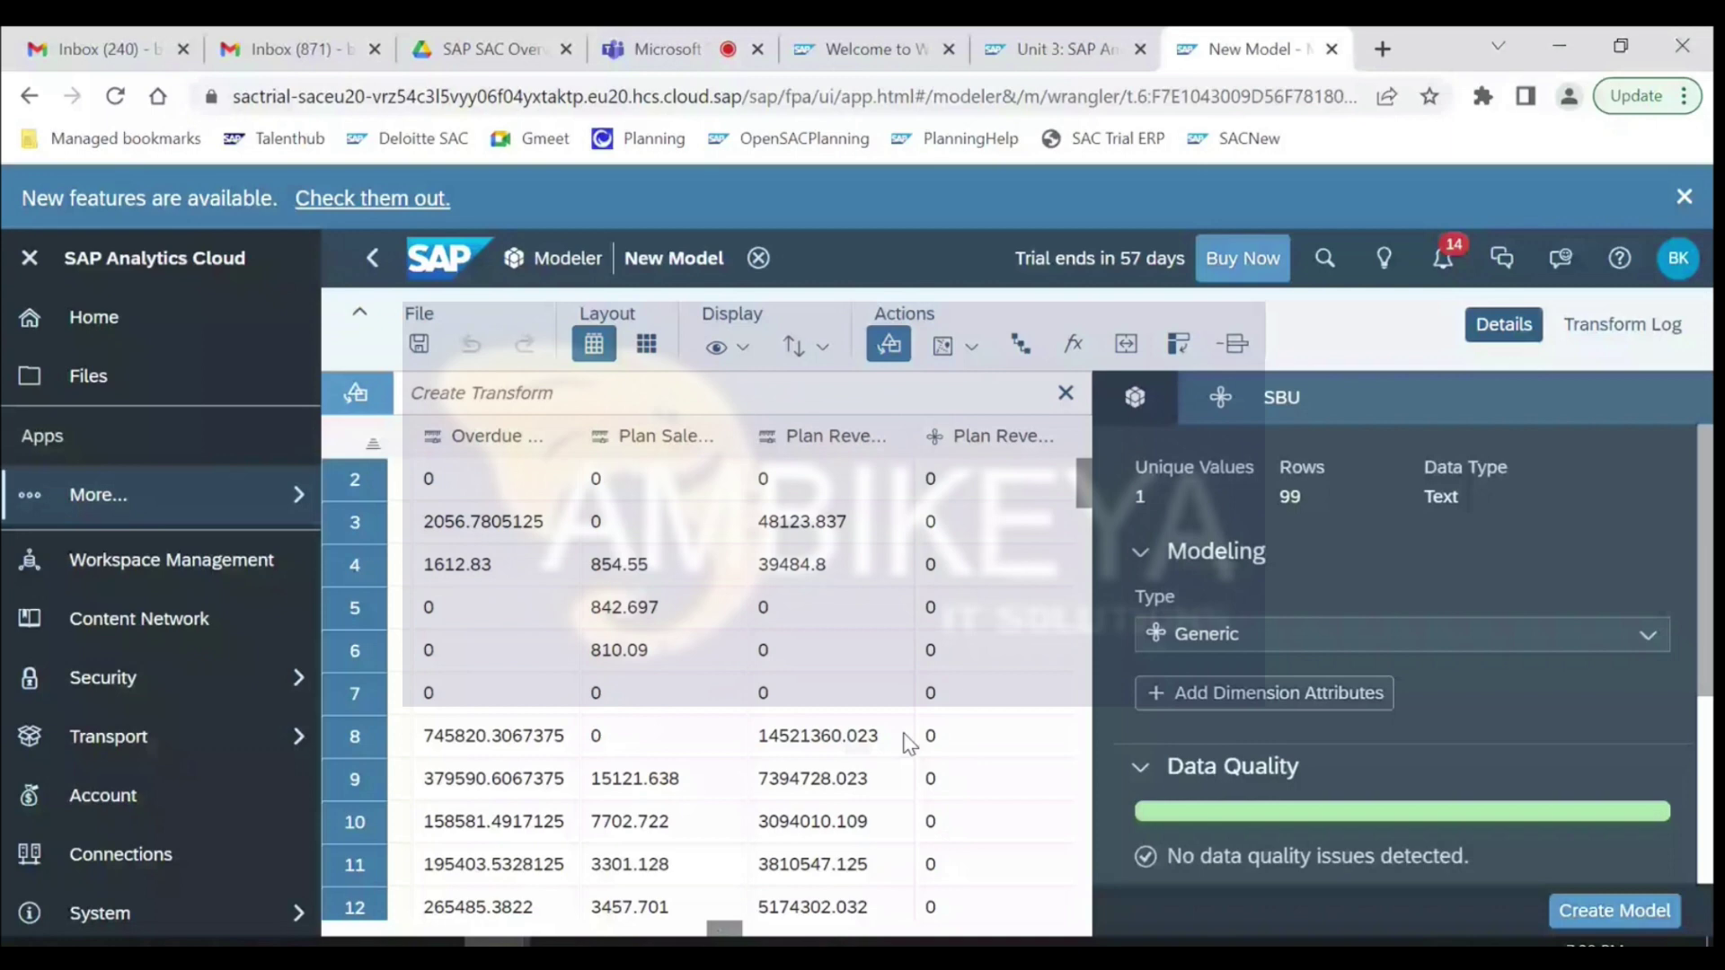
- Return to the Material and Customer columns, and view the available Create Transform operations without applying one
left_click_drag(724, 928, 449, 934)
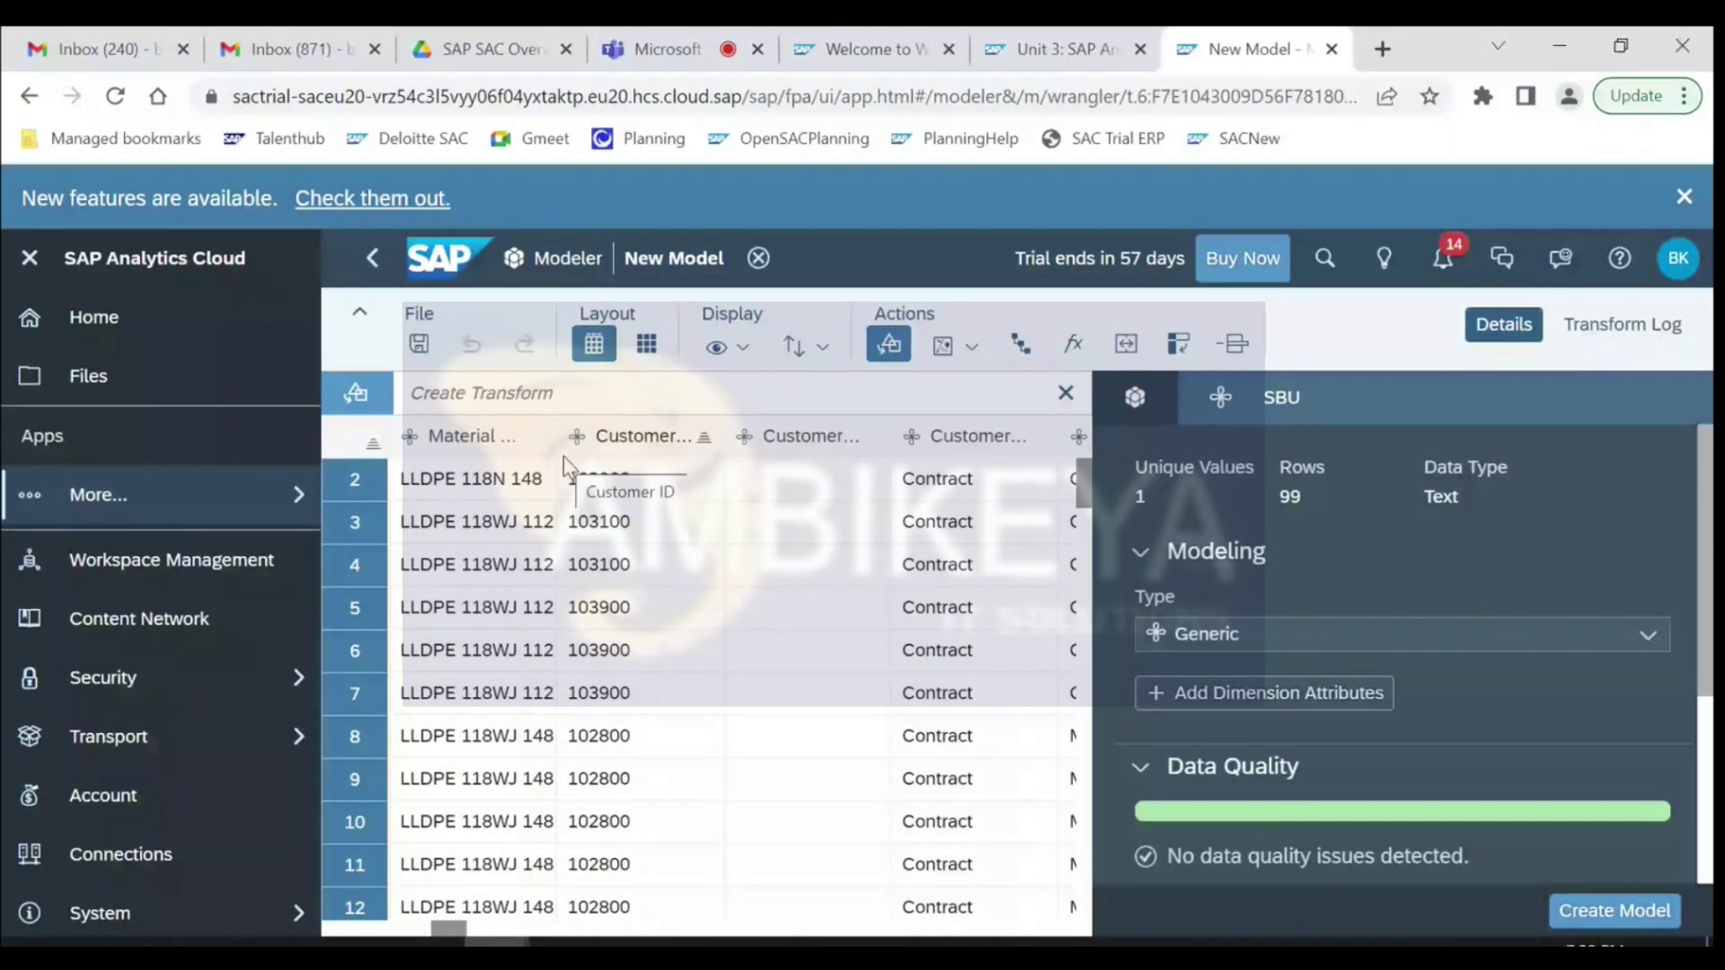
left_click(418, 395)
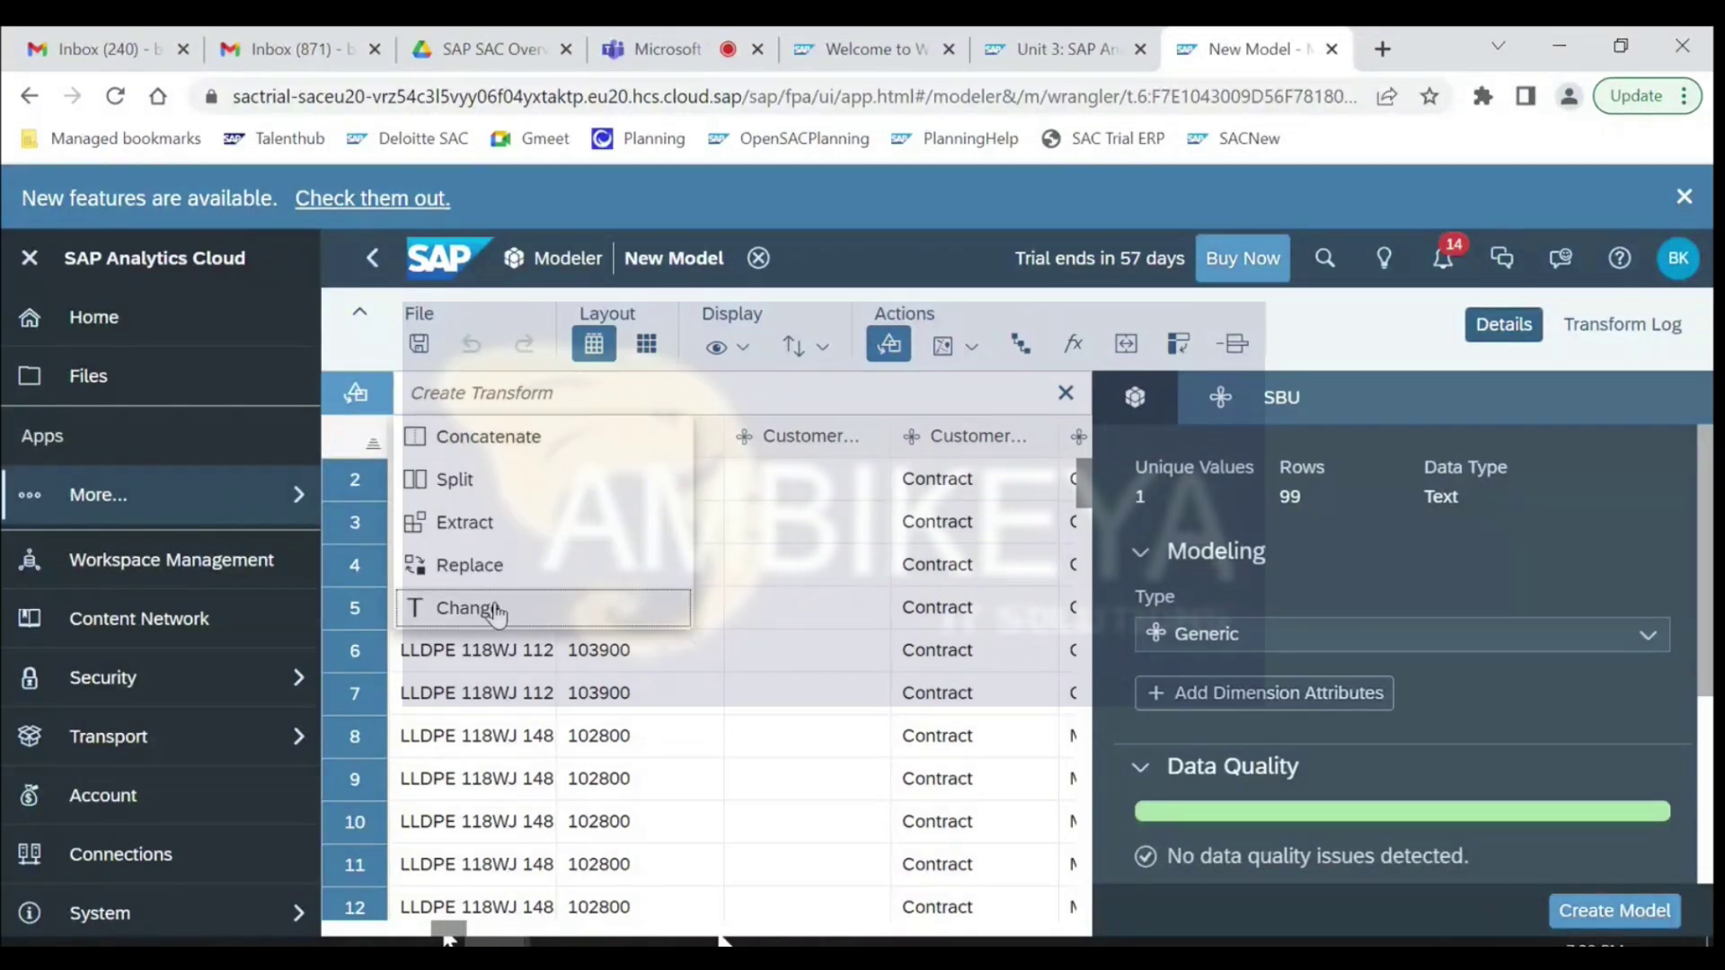
key("Up")
key("Down")
key("Escape")
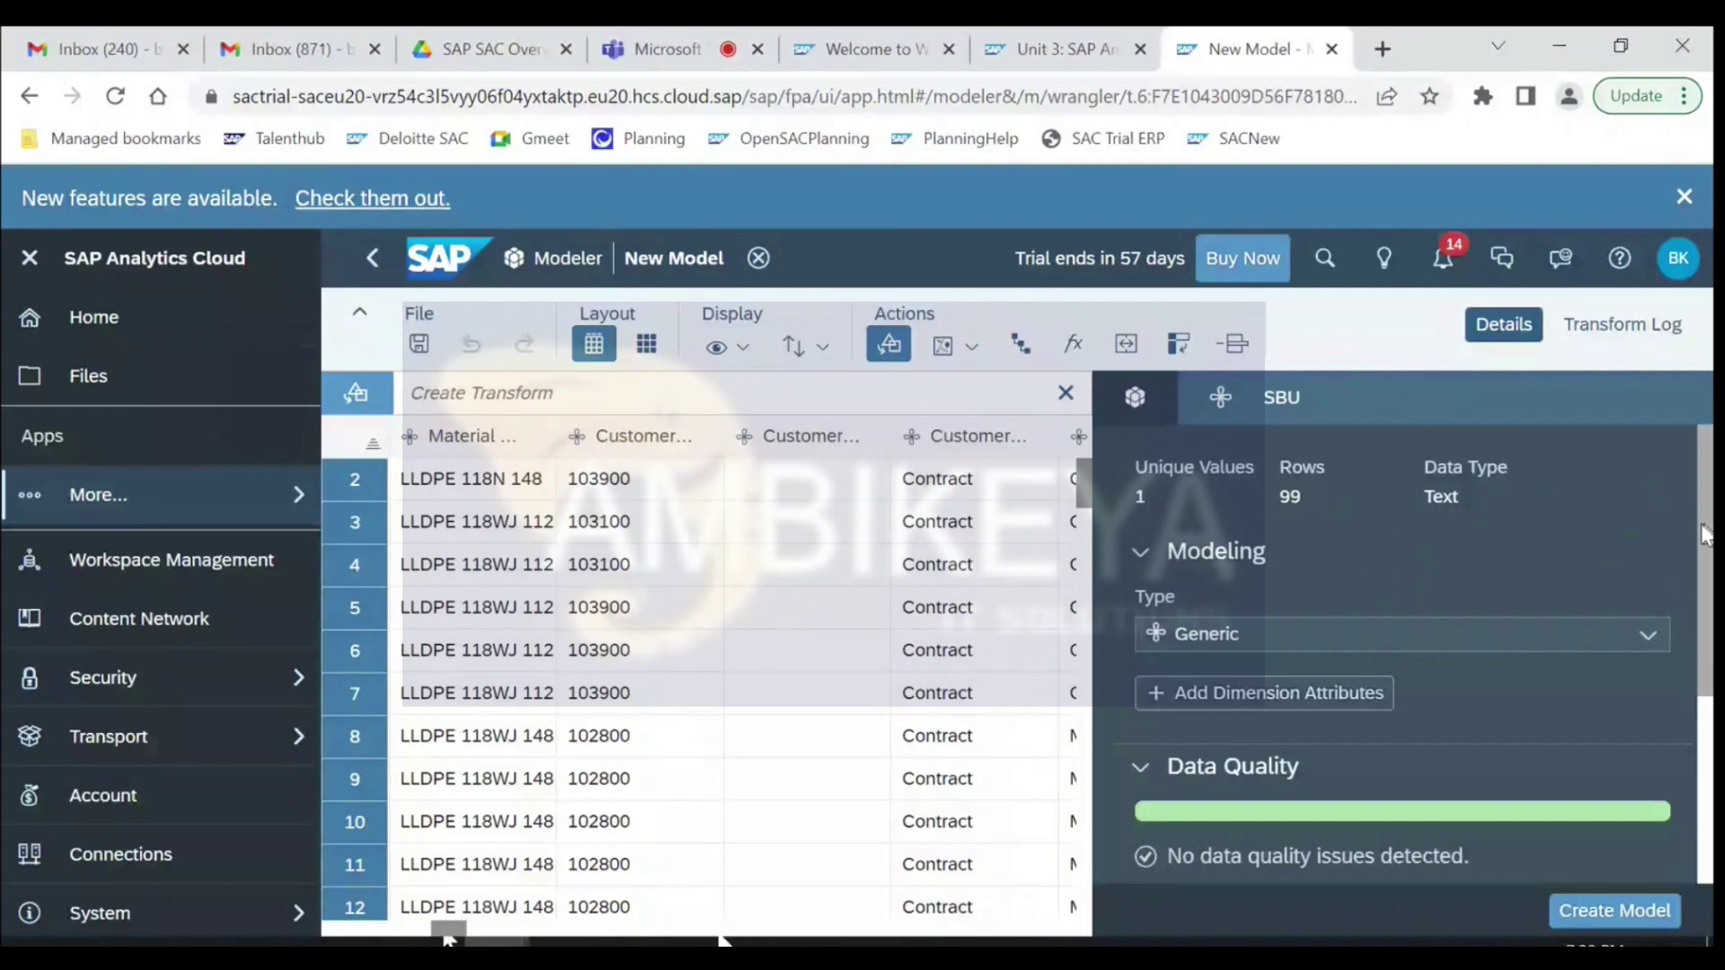
- Try the Measure type on the Customer ID column, and restore its type to Generic
left_click_drag(1704, 535, 1700, 540)
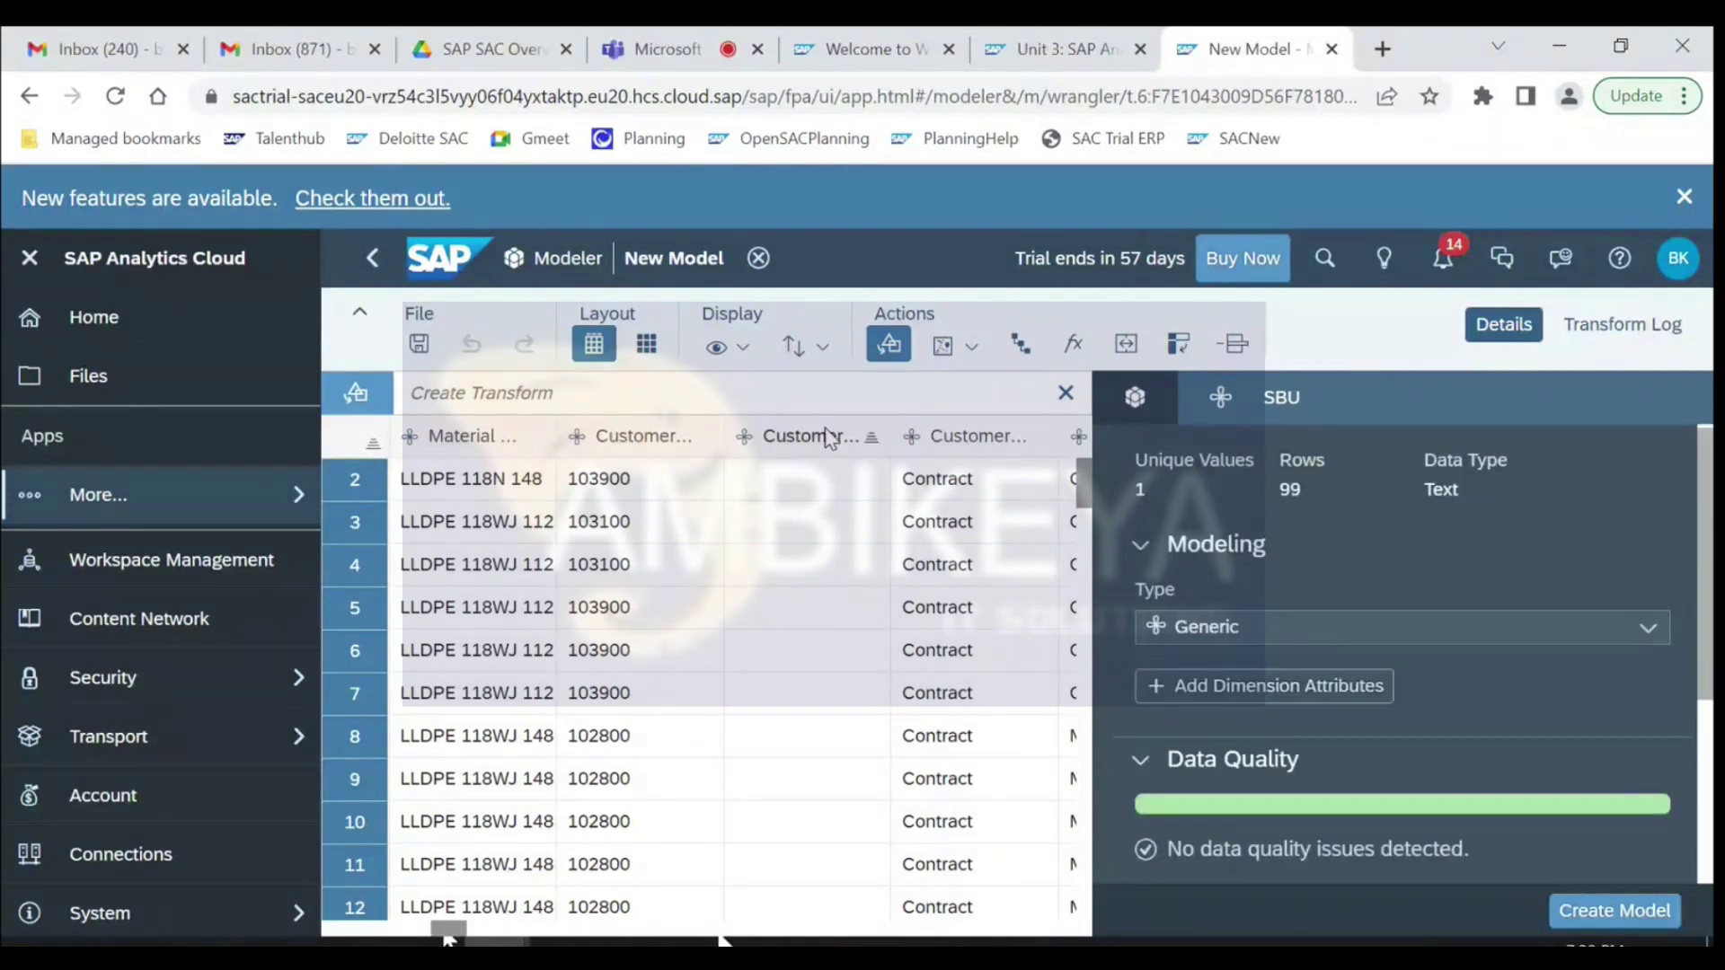
left_click(626, 440)
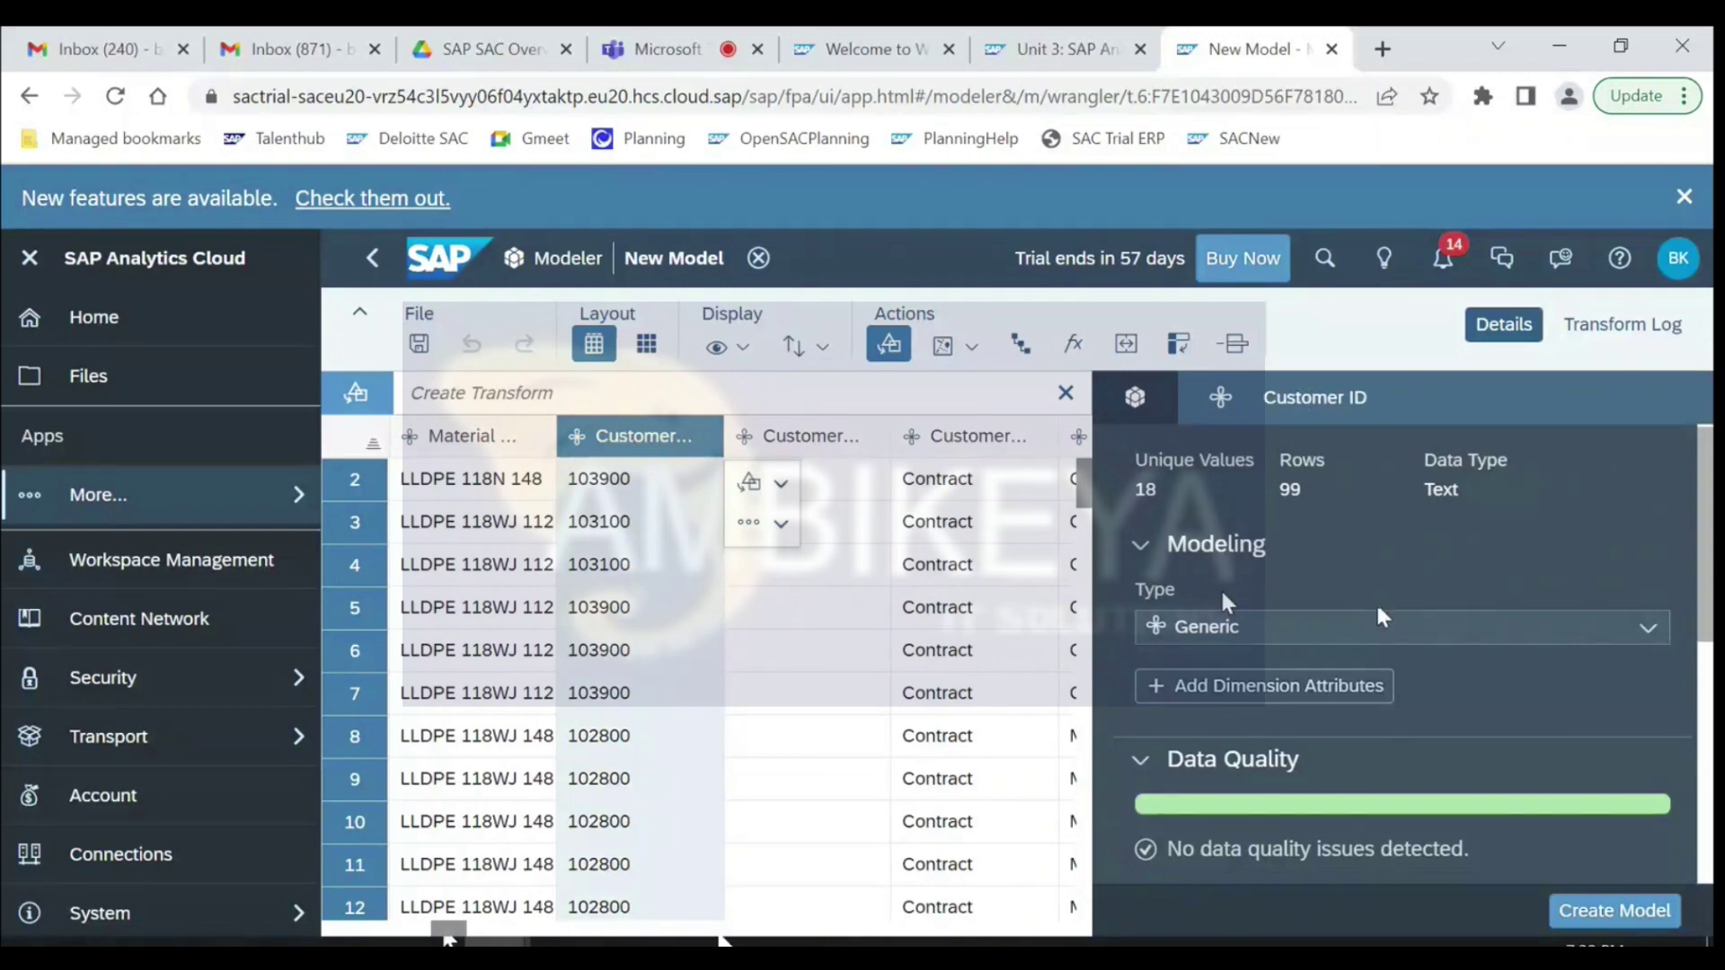
left_click(1648, 629)
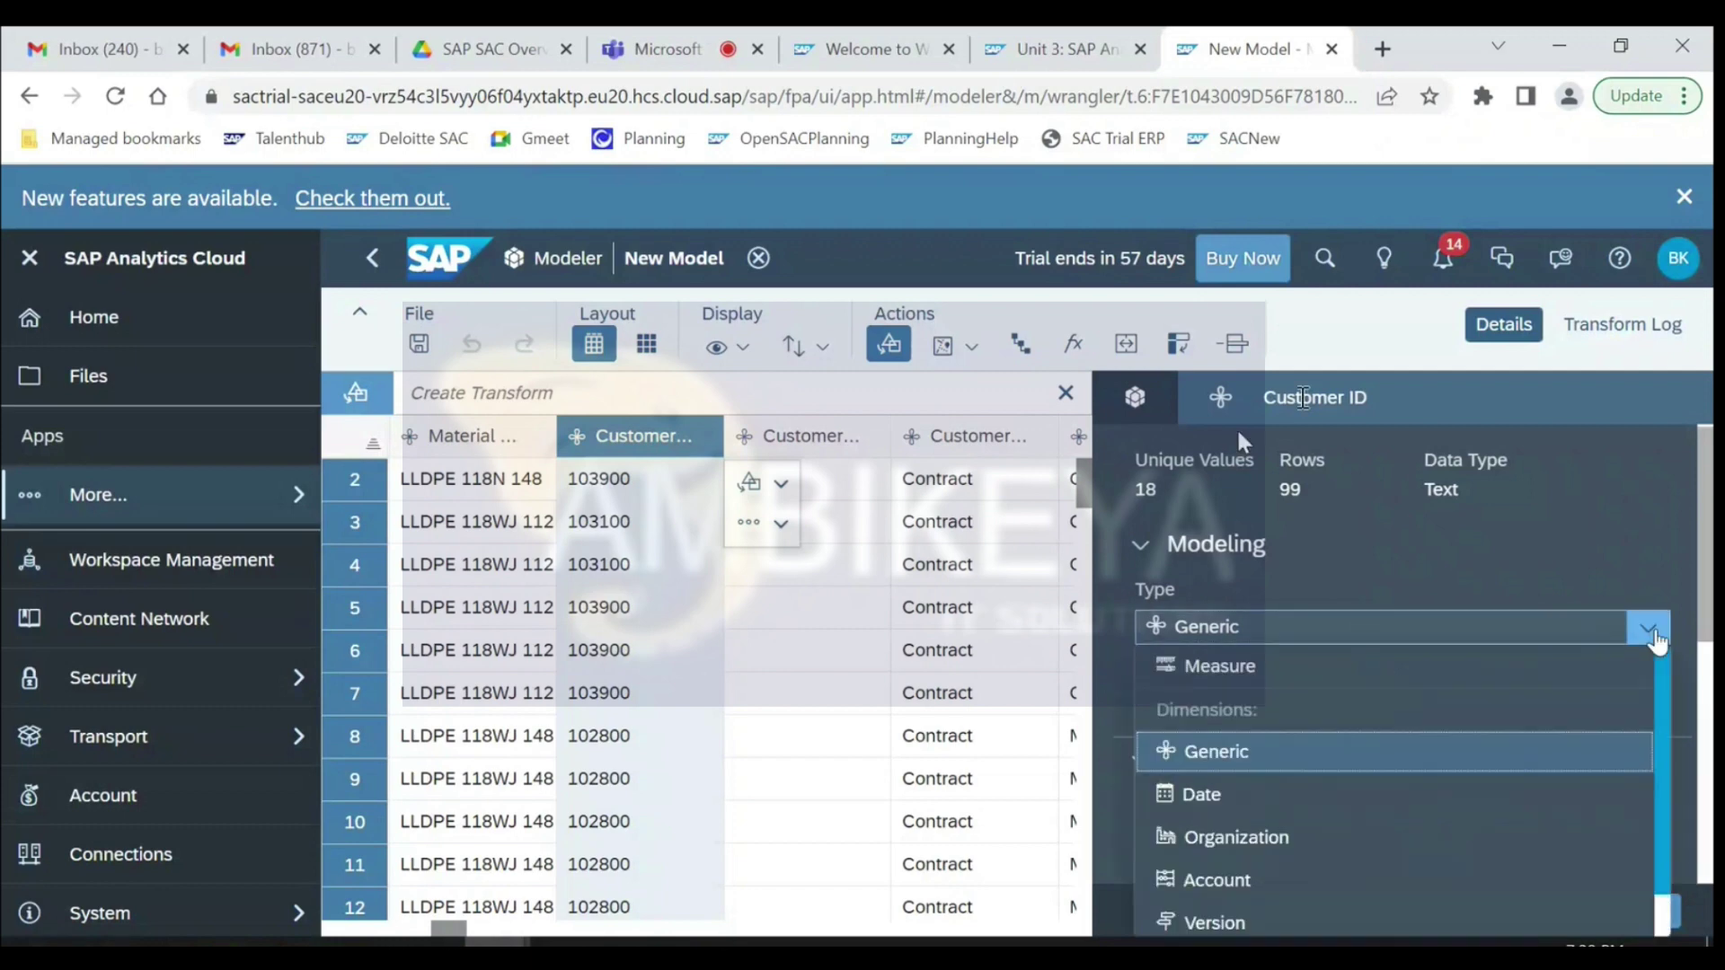
left_click(1251, 673)
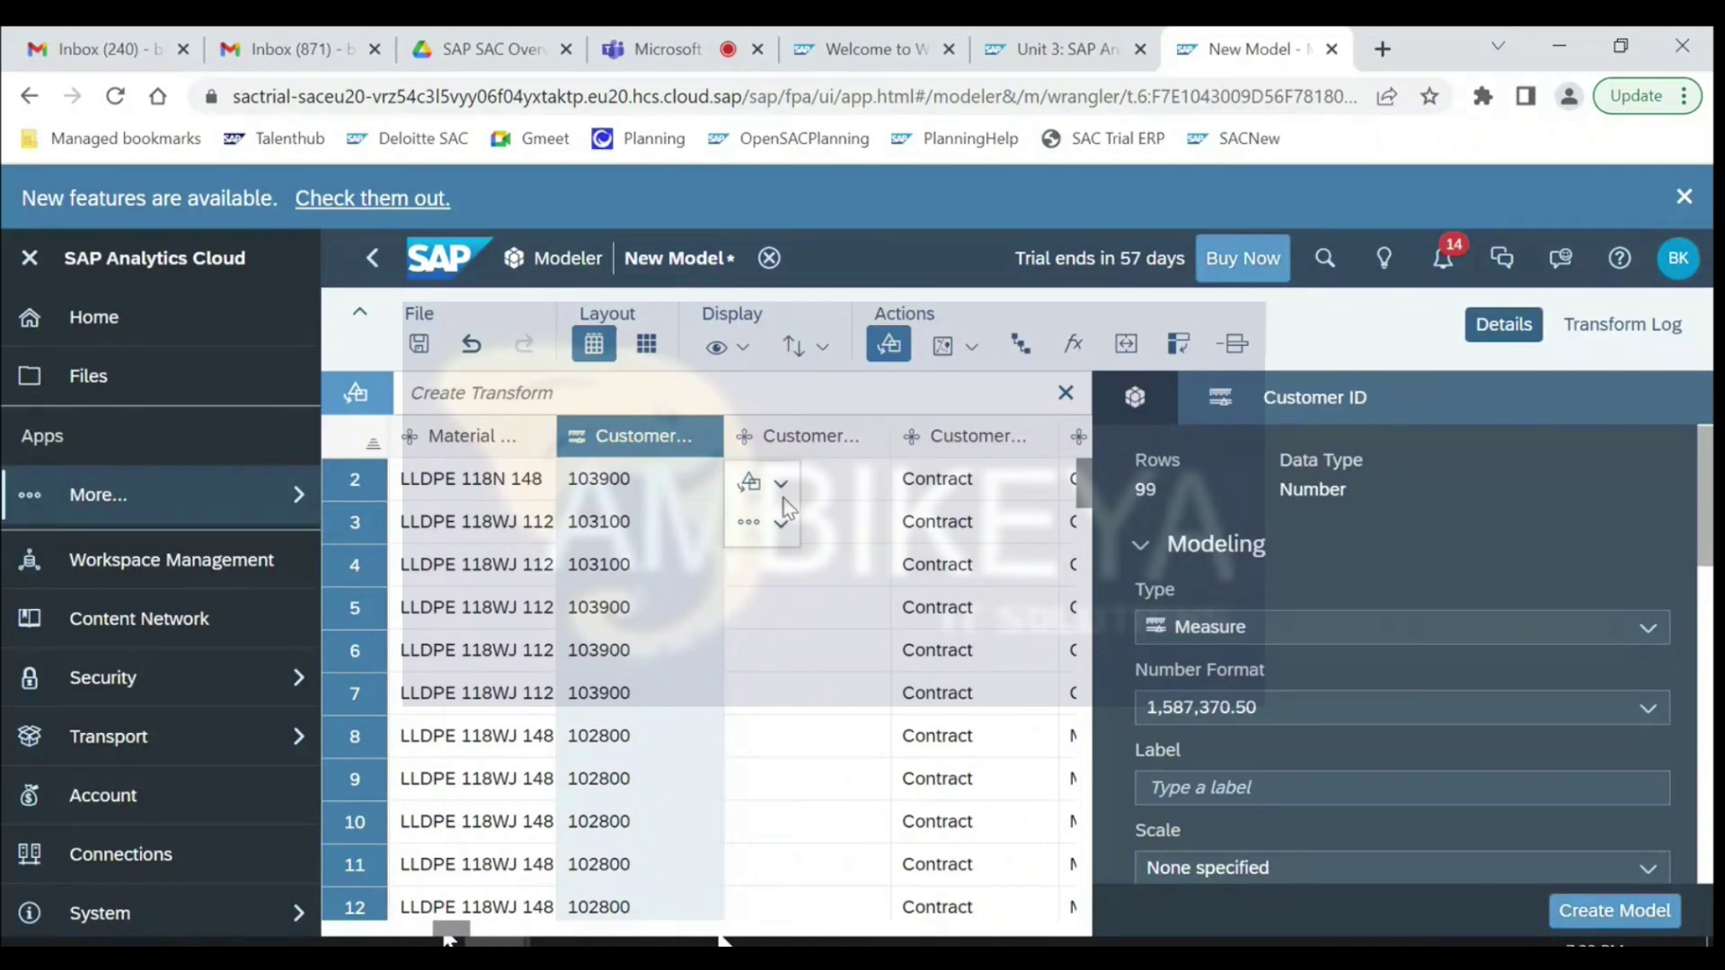
left_click(1644, 633)
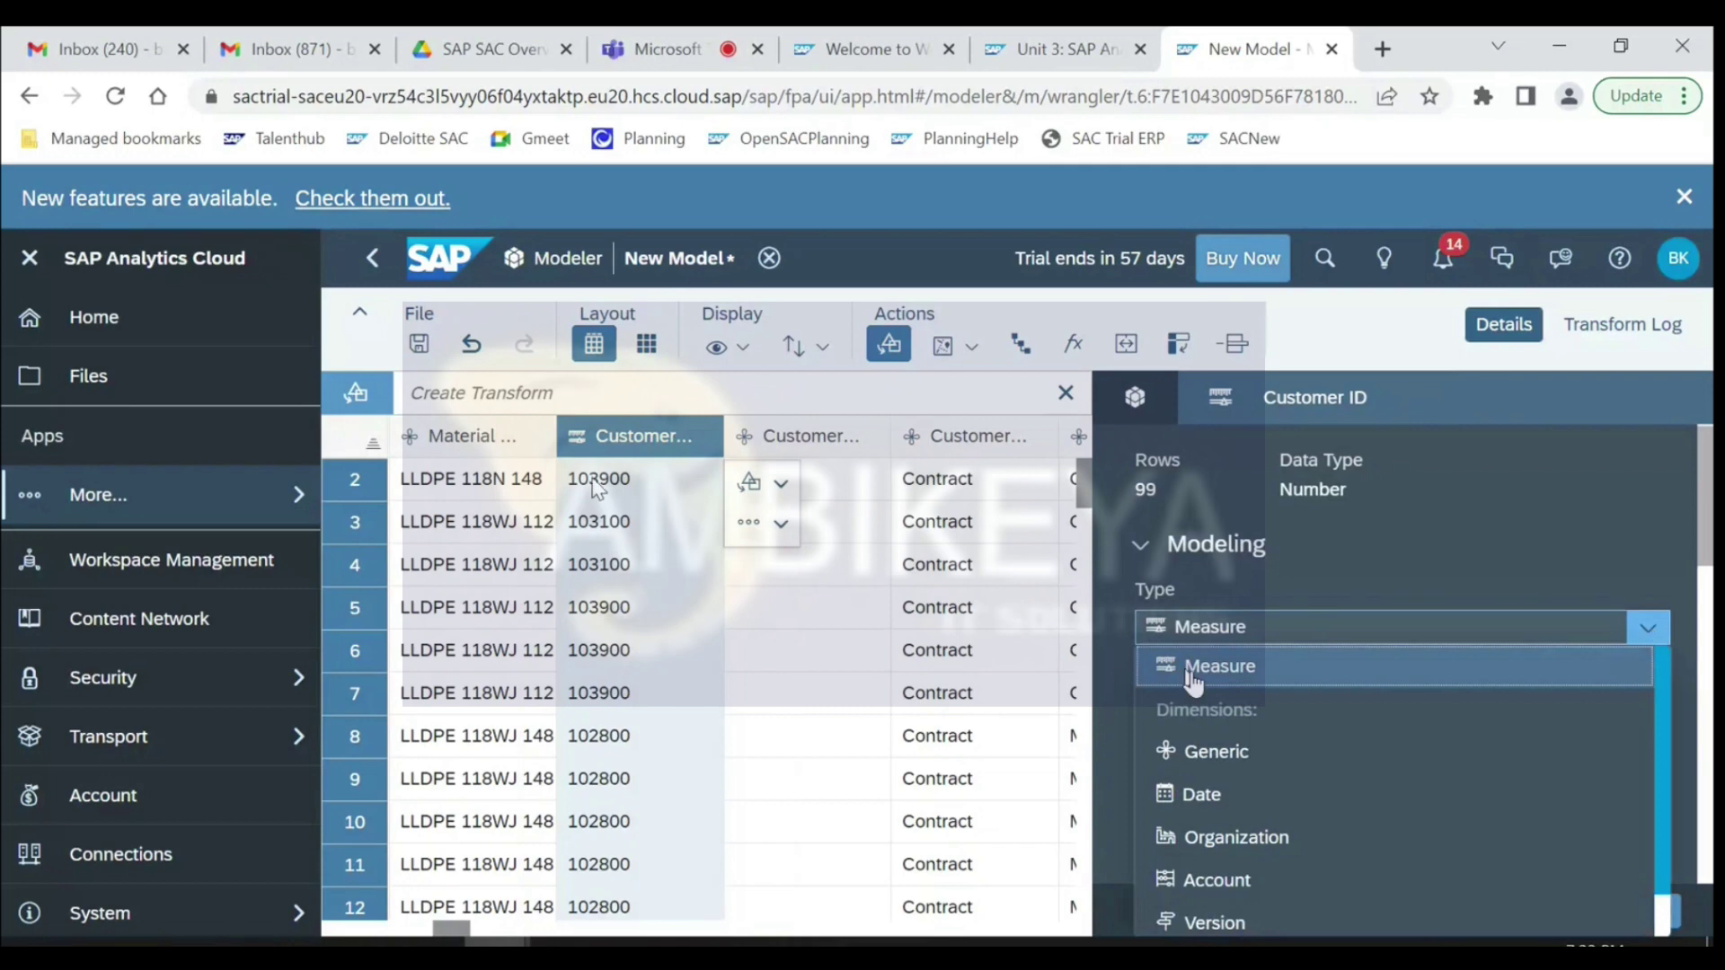
left_click(1210, 754)
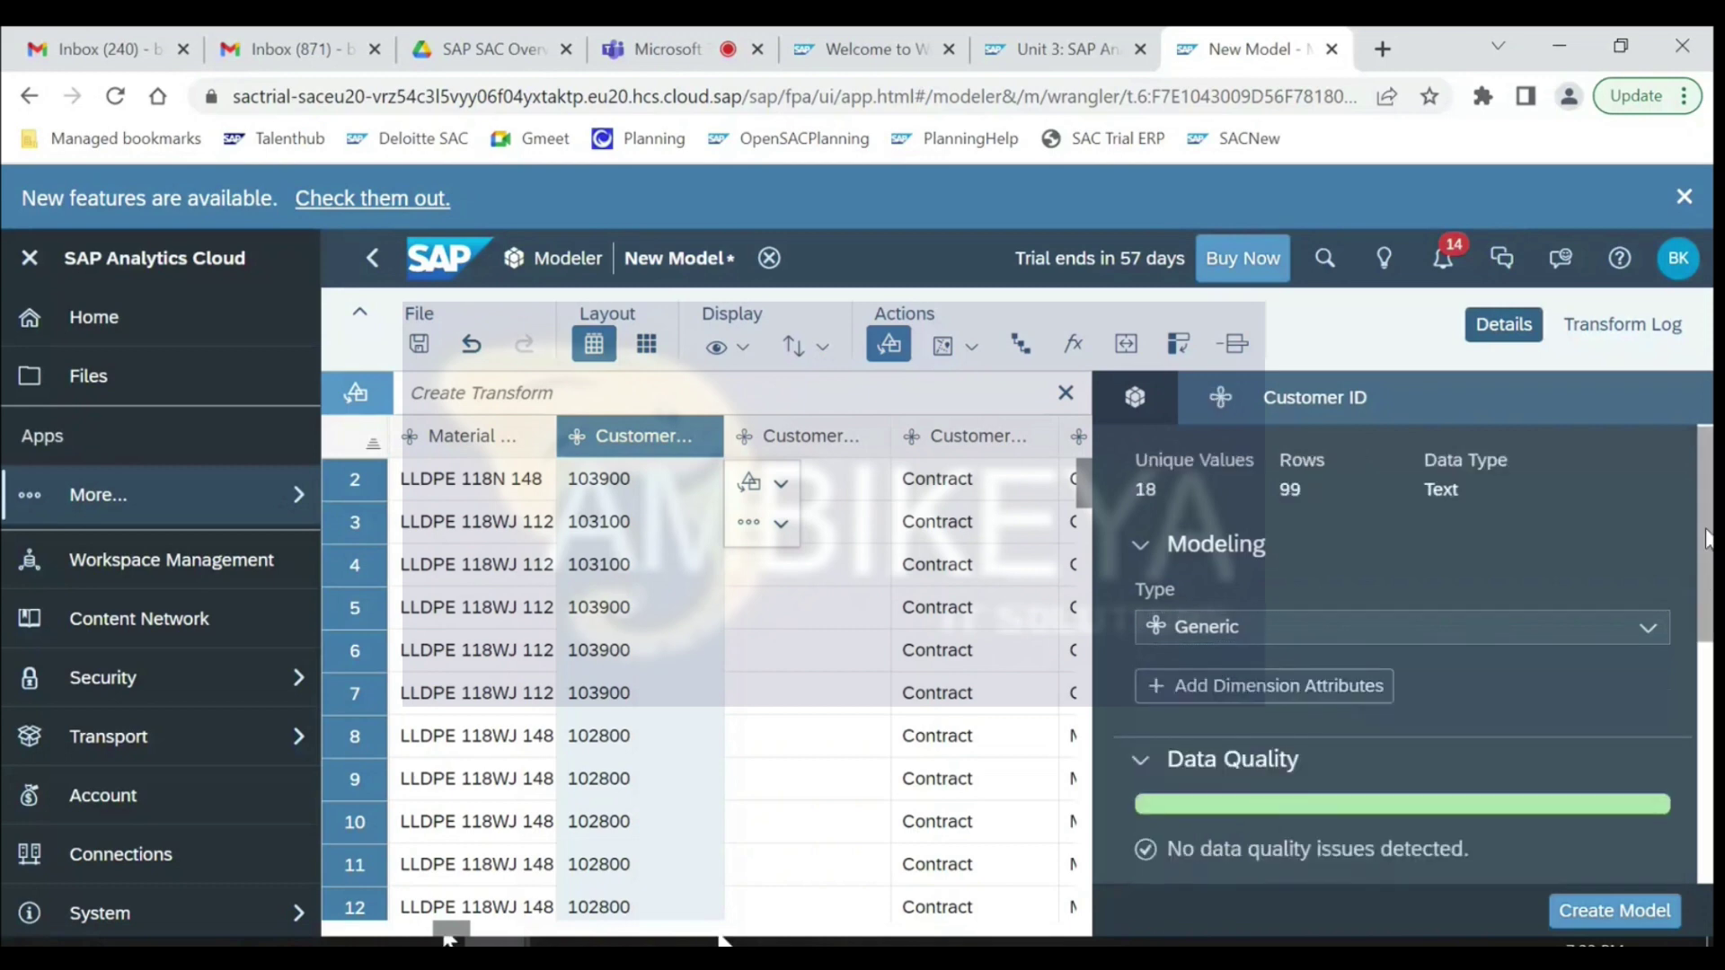
- Review Customer ID's data distribution, and inspect the SnC model overview including its Model Requirements
scroll(1707, 539, "down", 5)
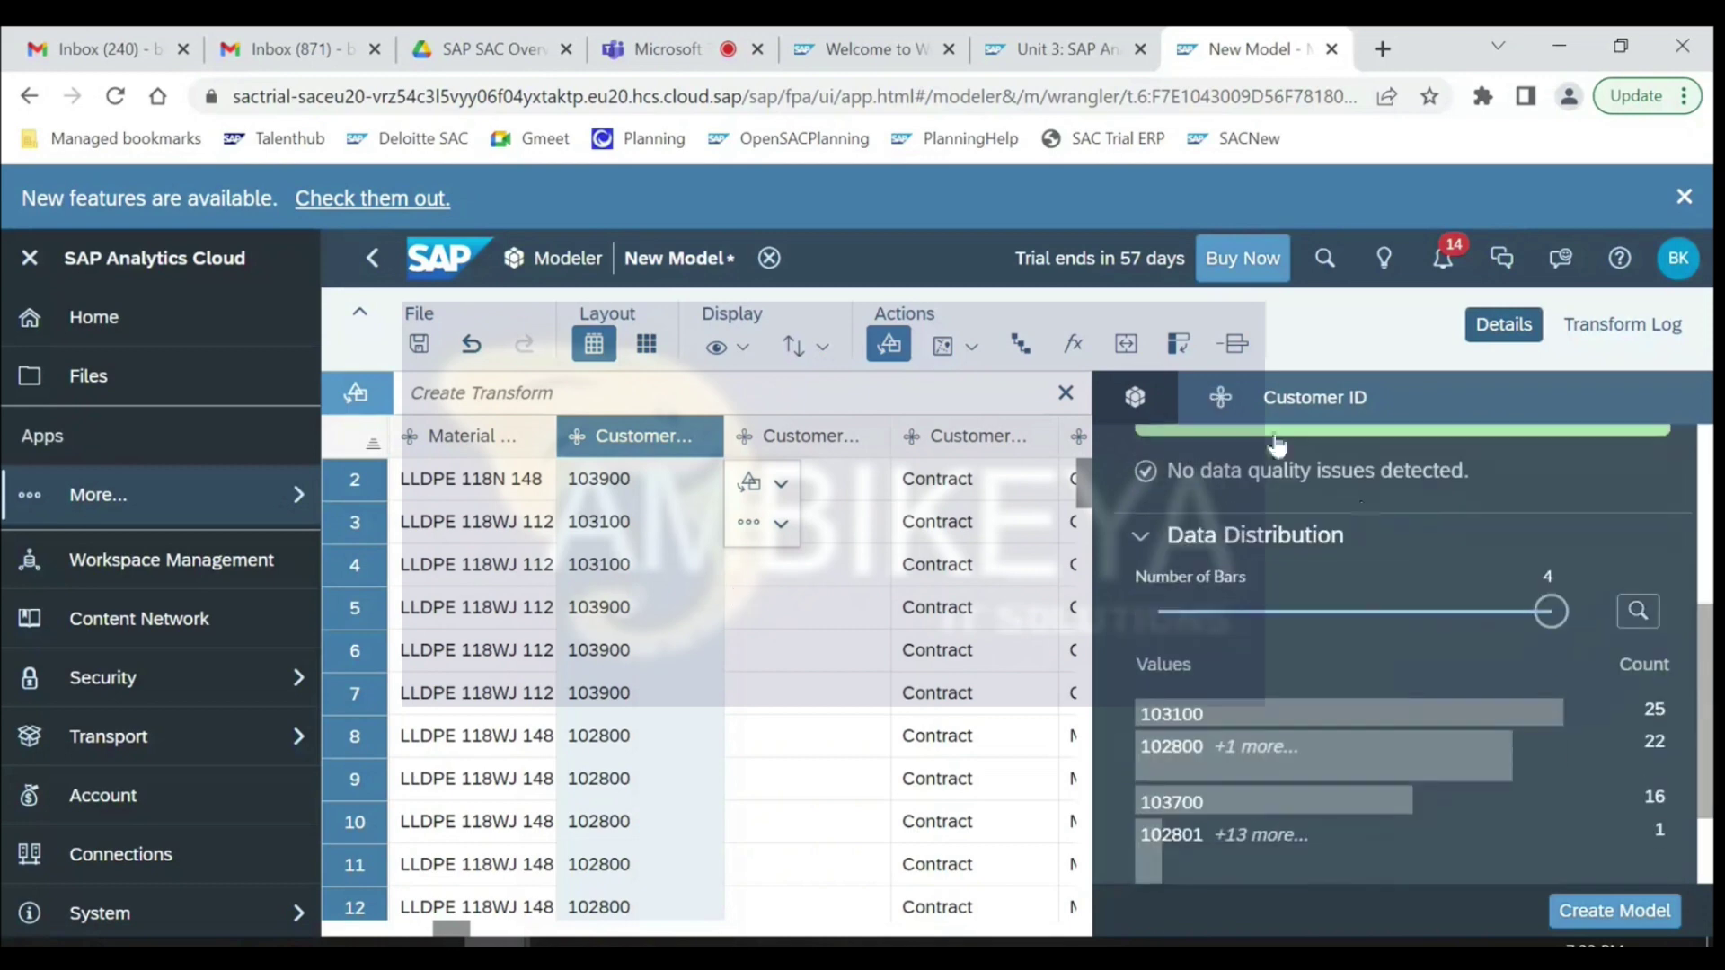
left_click(1136, 399)
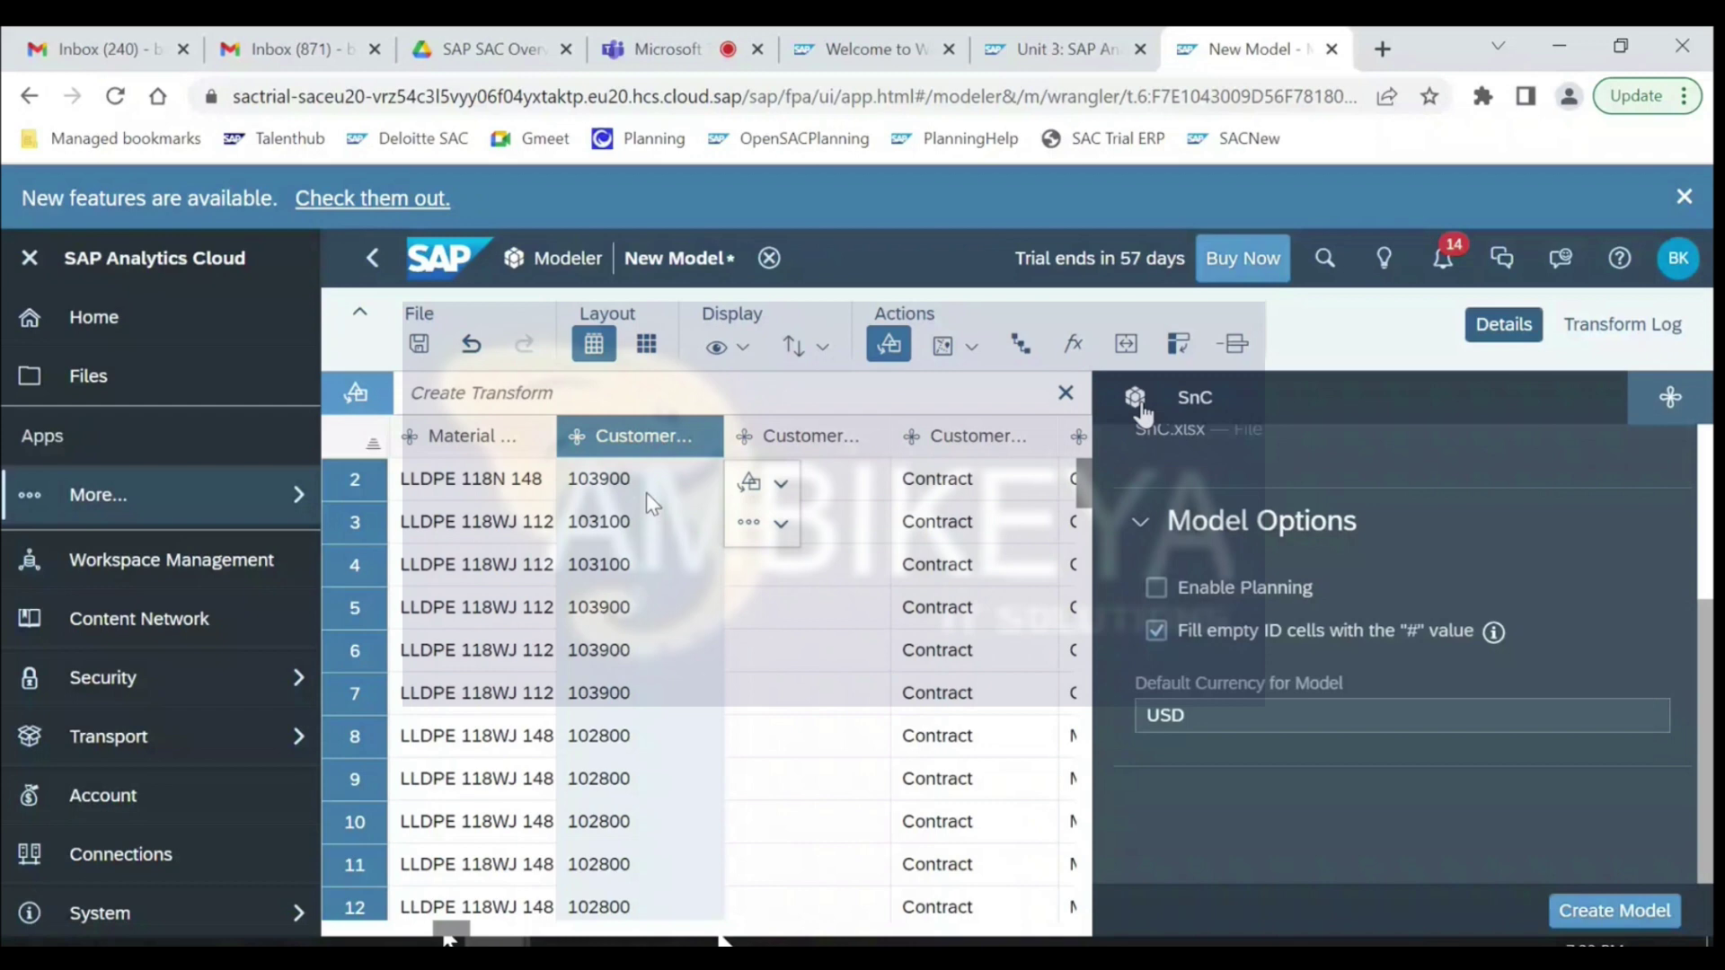
scroll(1706, 597, "up", 3)
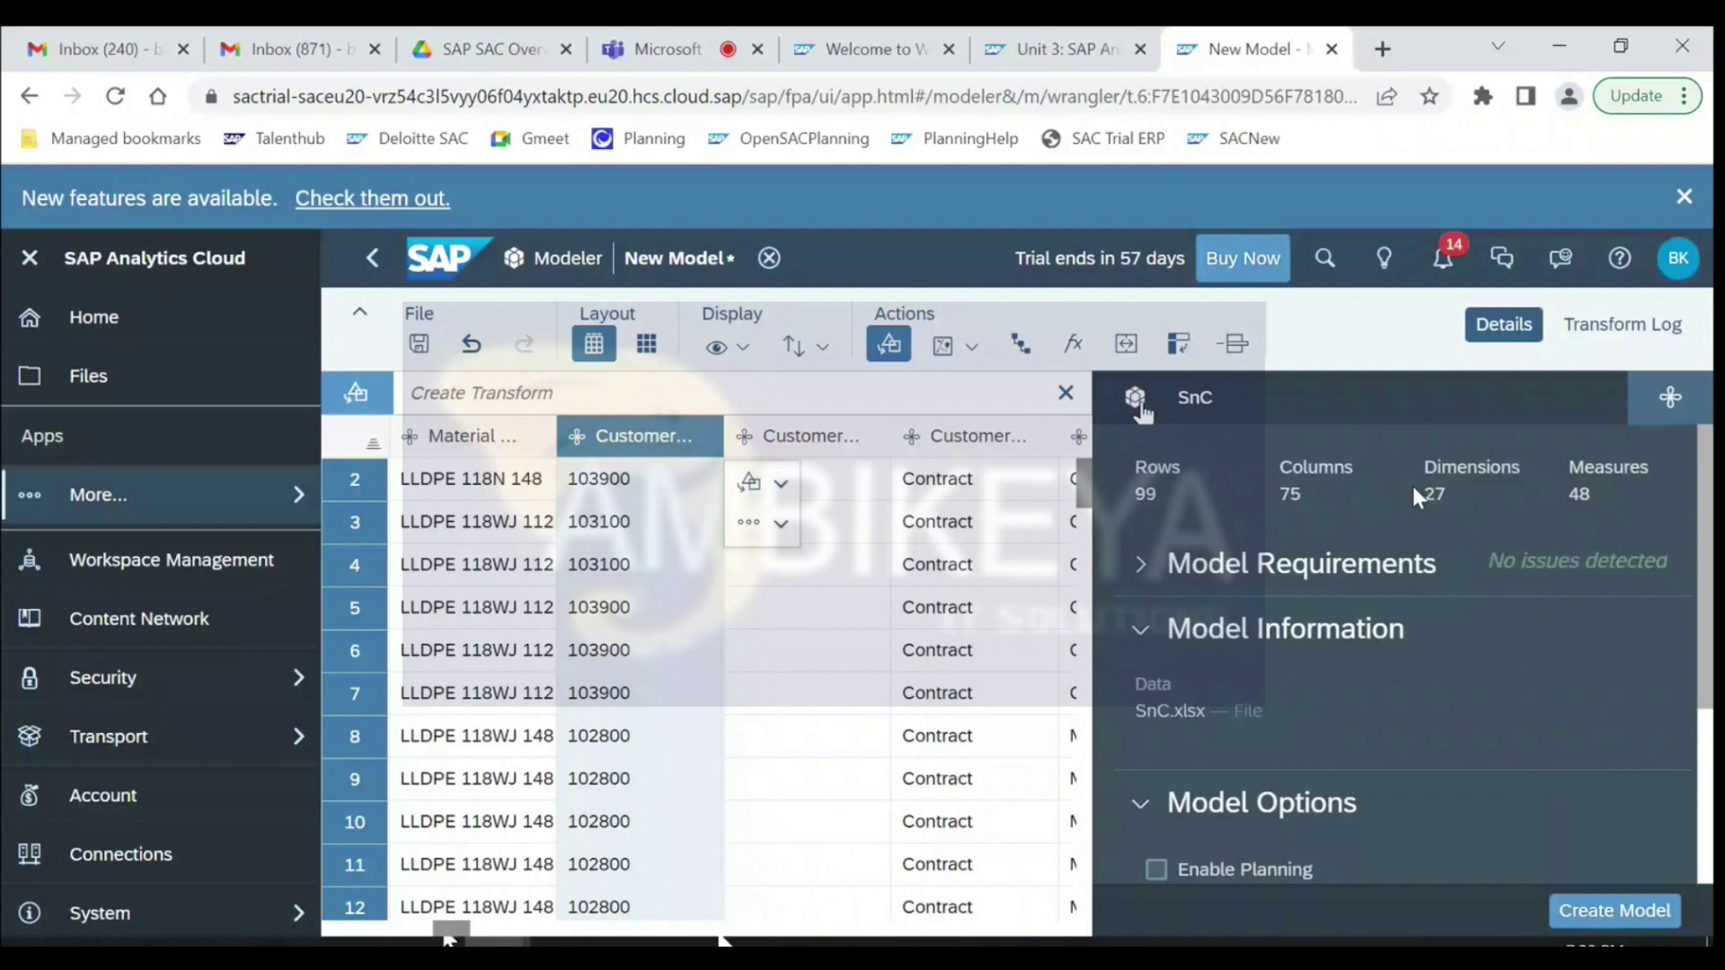
left_click(1140, 564)
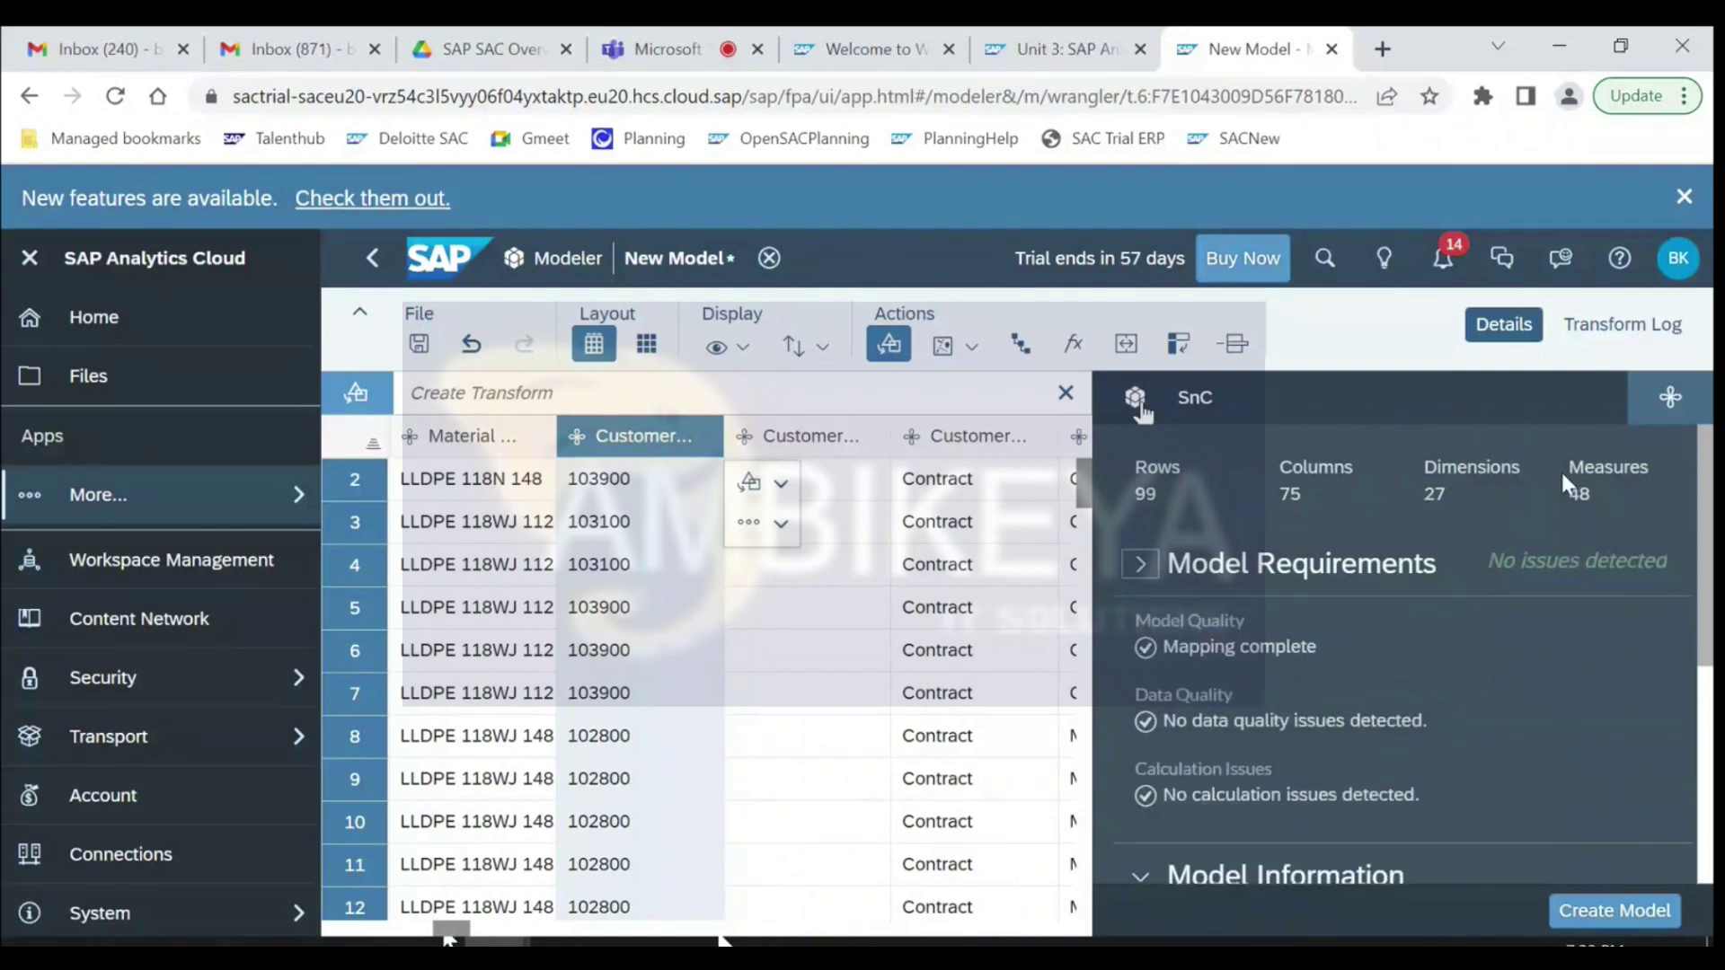
left_click(1141, 566)
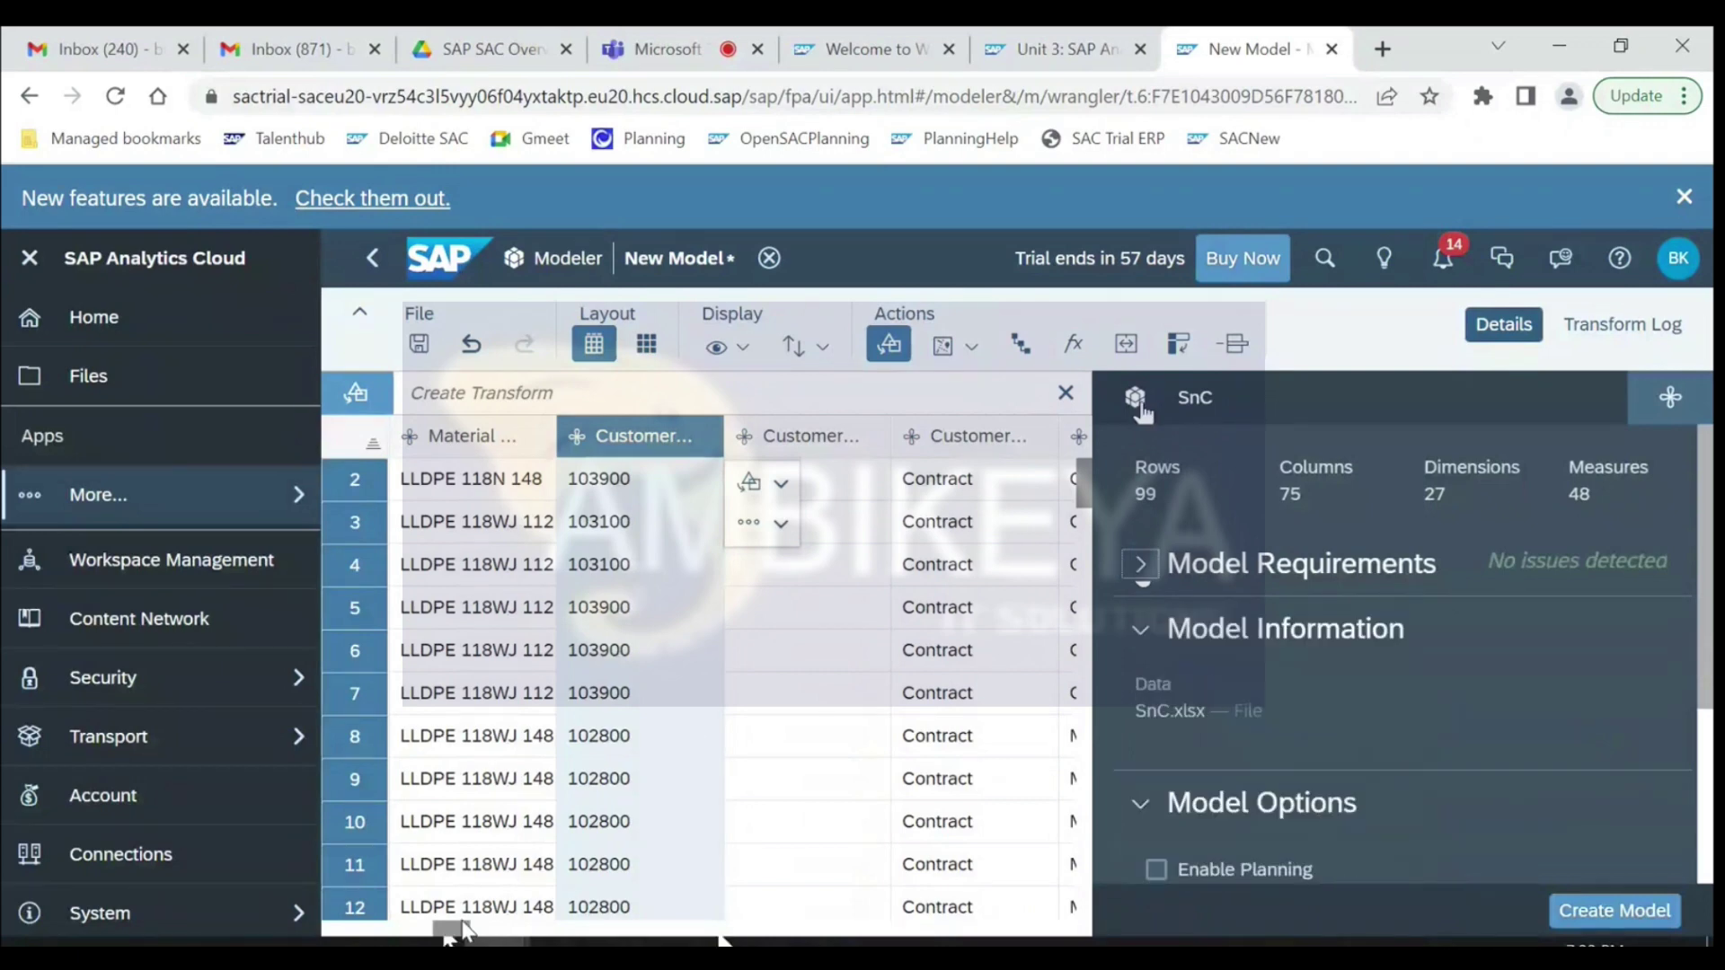
- Widen the Actual Resales column to fit its full name, and change its type to Measure
left_click_drag(460, 934, 594, 924)
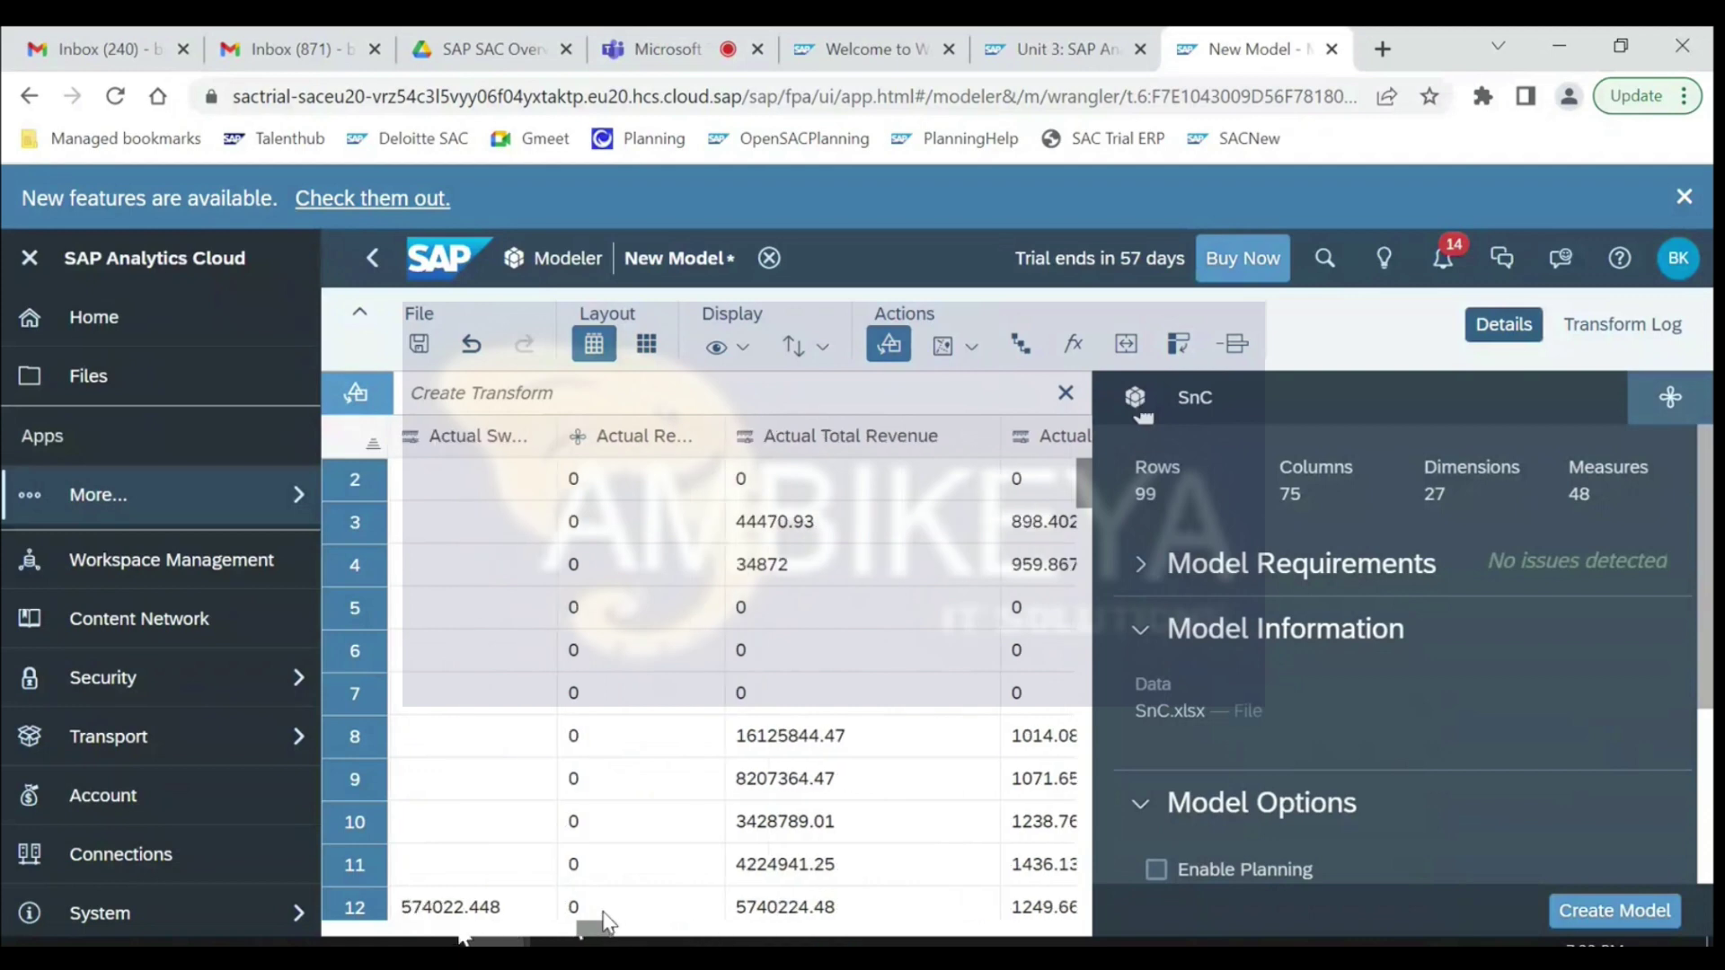
left_click(612, 439)
left_click_drag(725, 418, 844, 419)
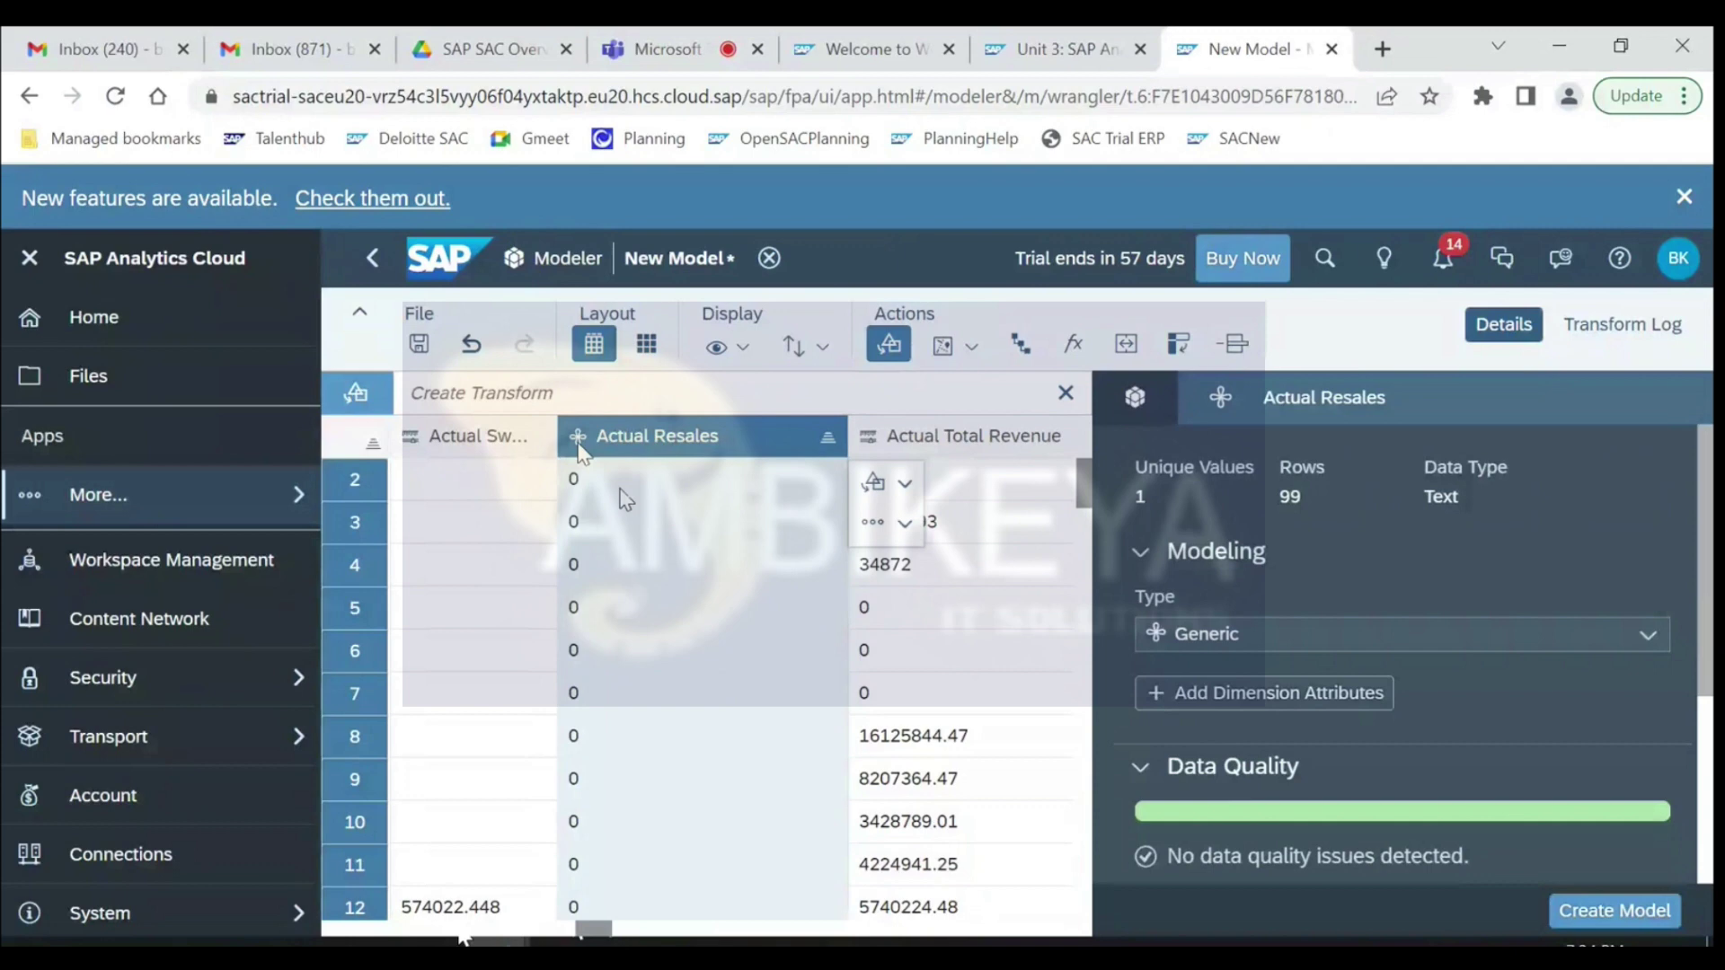
left_click(1651, 634)
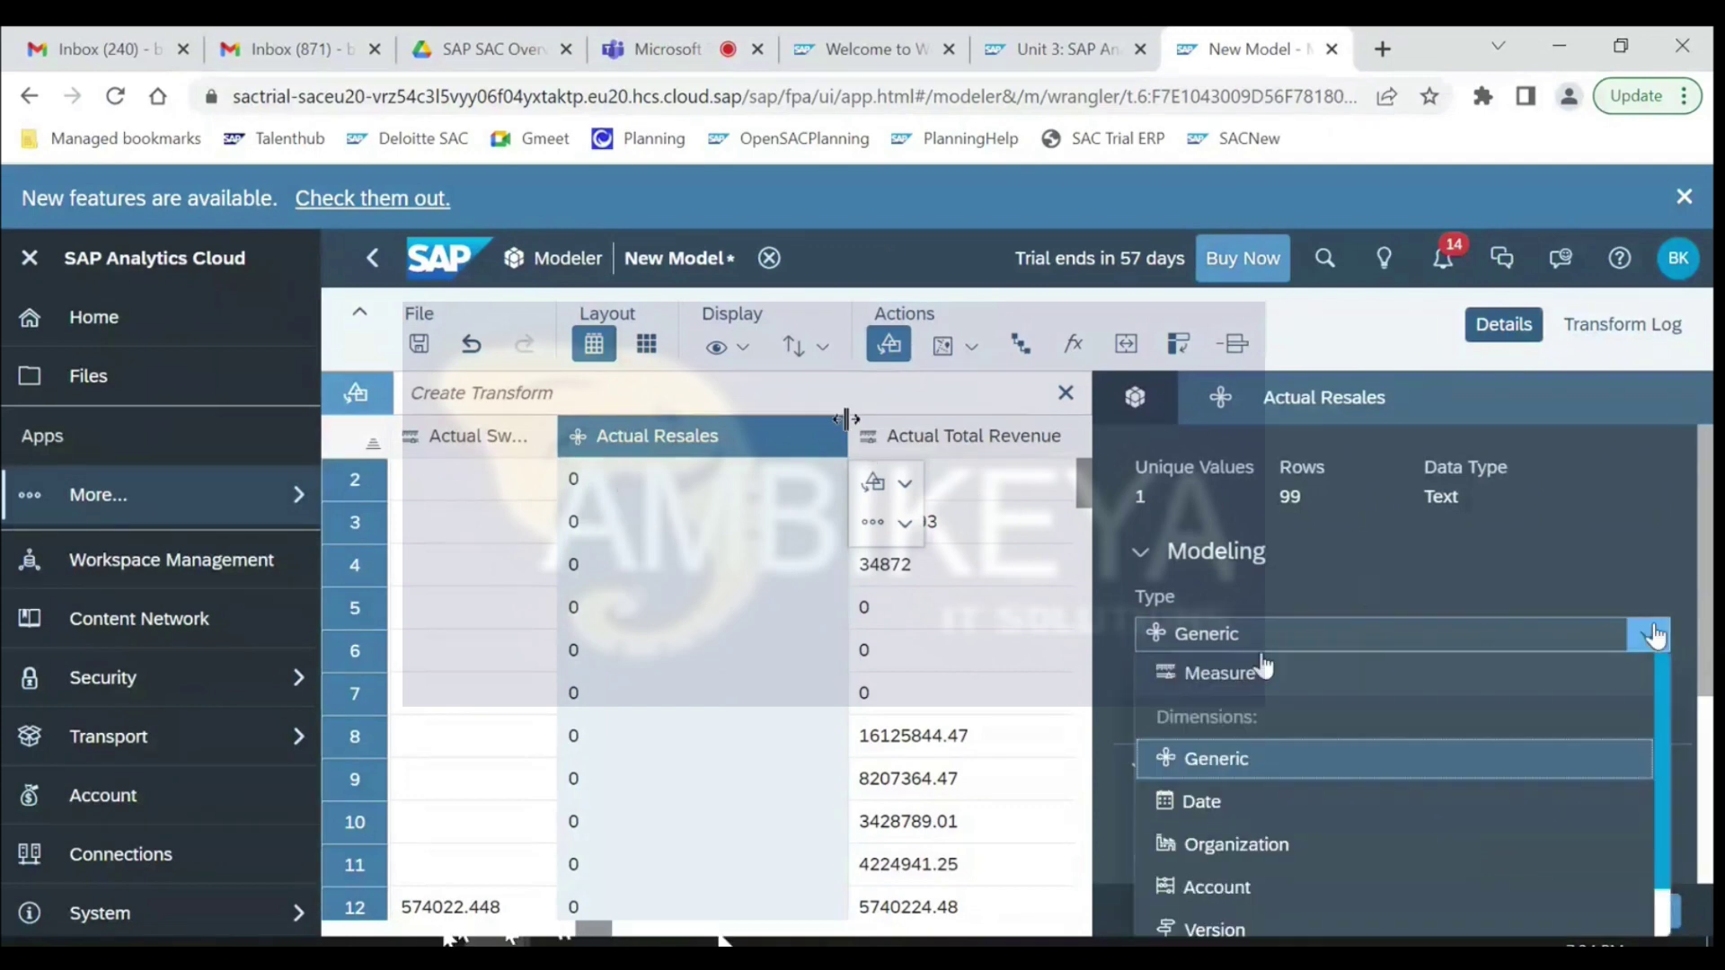
left_click(1244, 675)
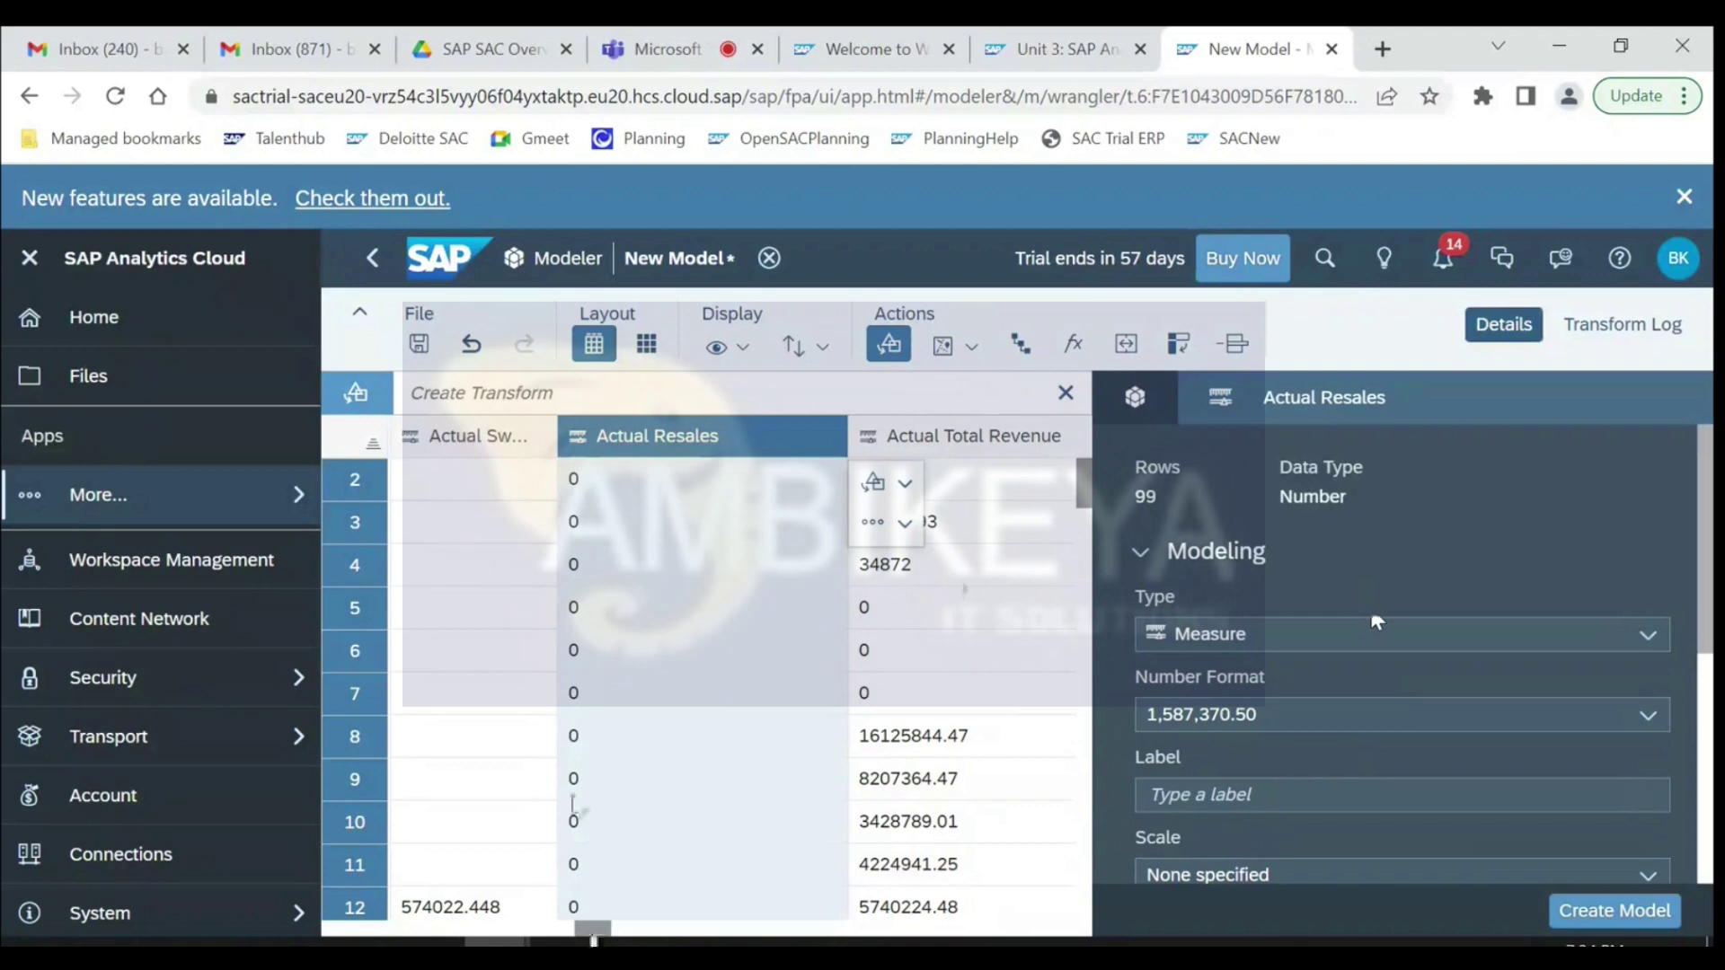
- Change the Year_Month column's type to Date
left_click_drag(593, 939, 530, 937)
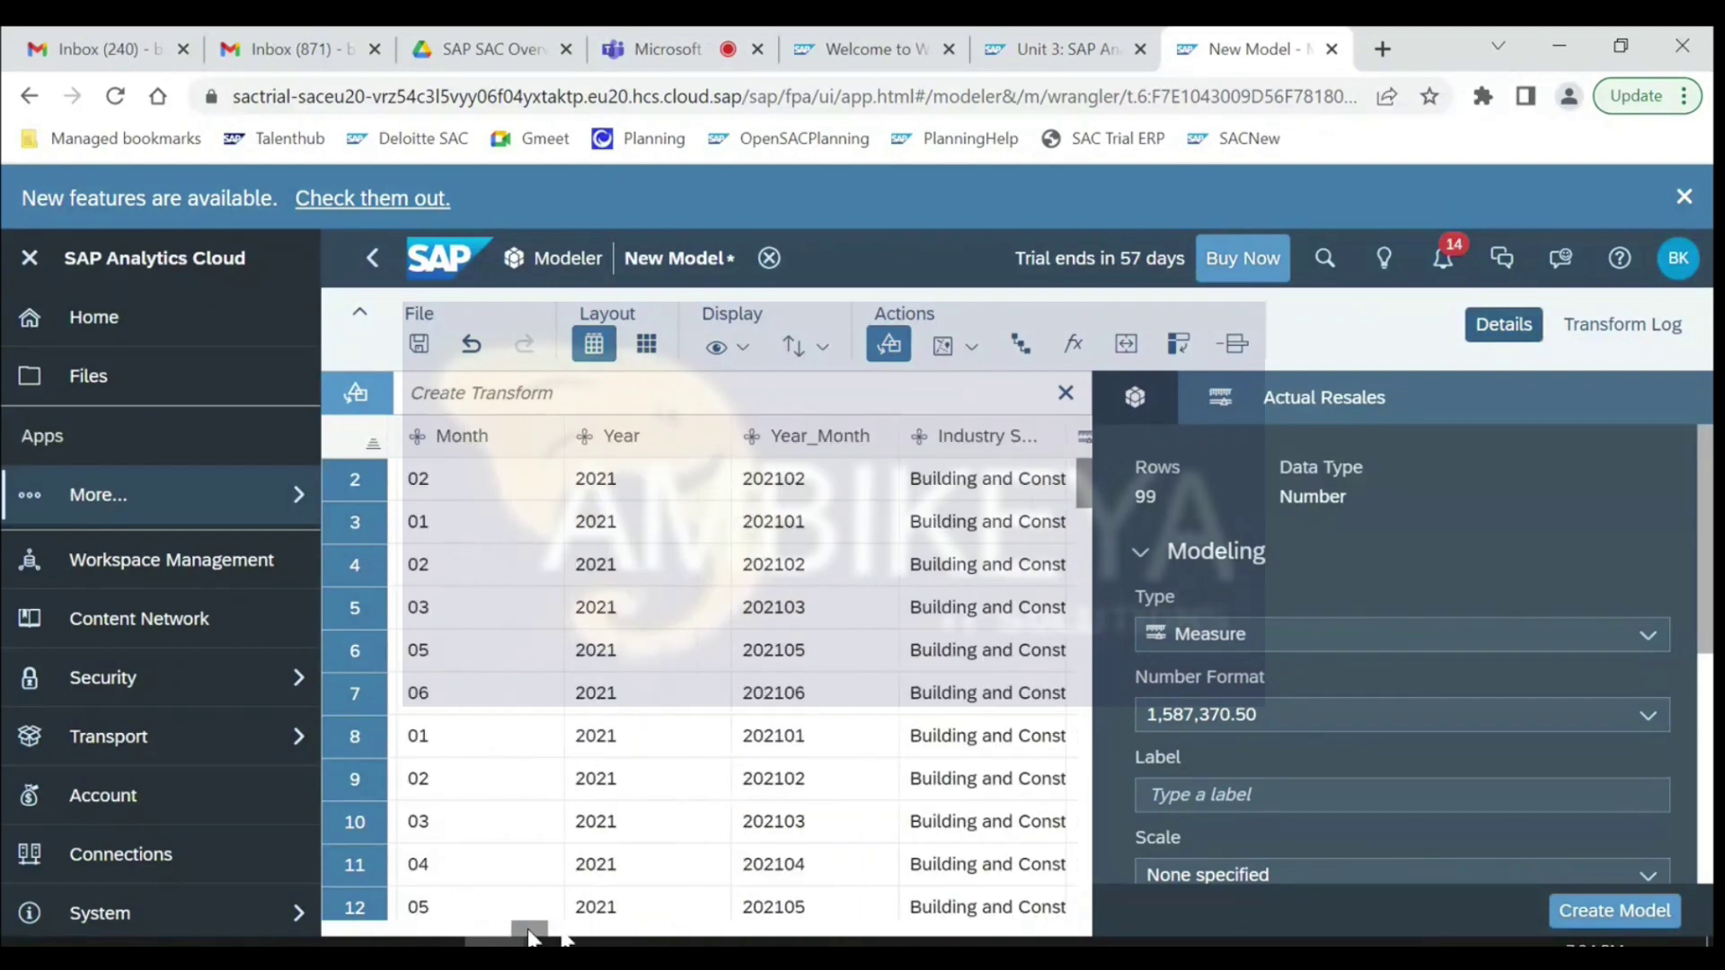
left_click(803, 437)
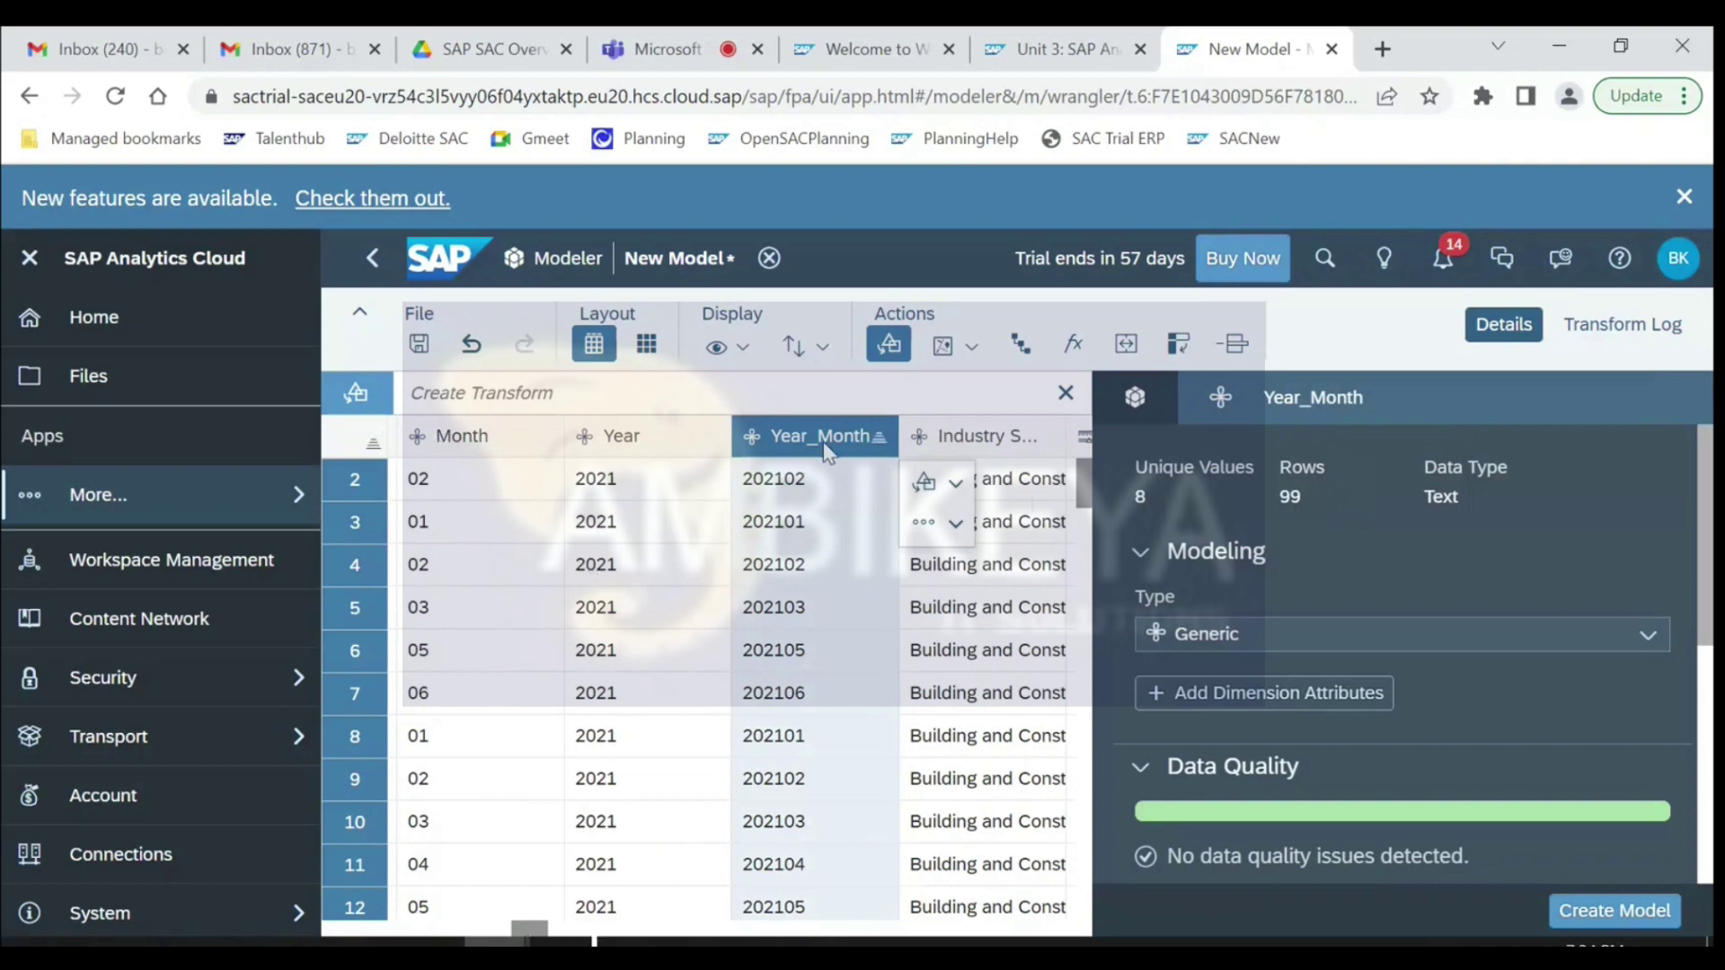
left_click(1649, 638)
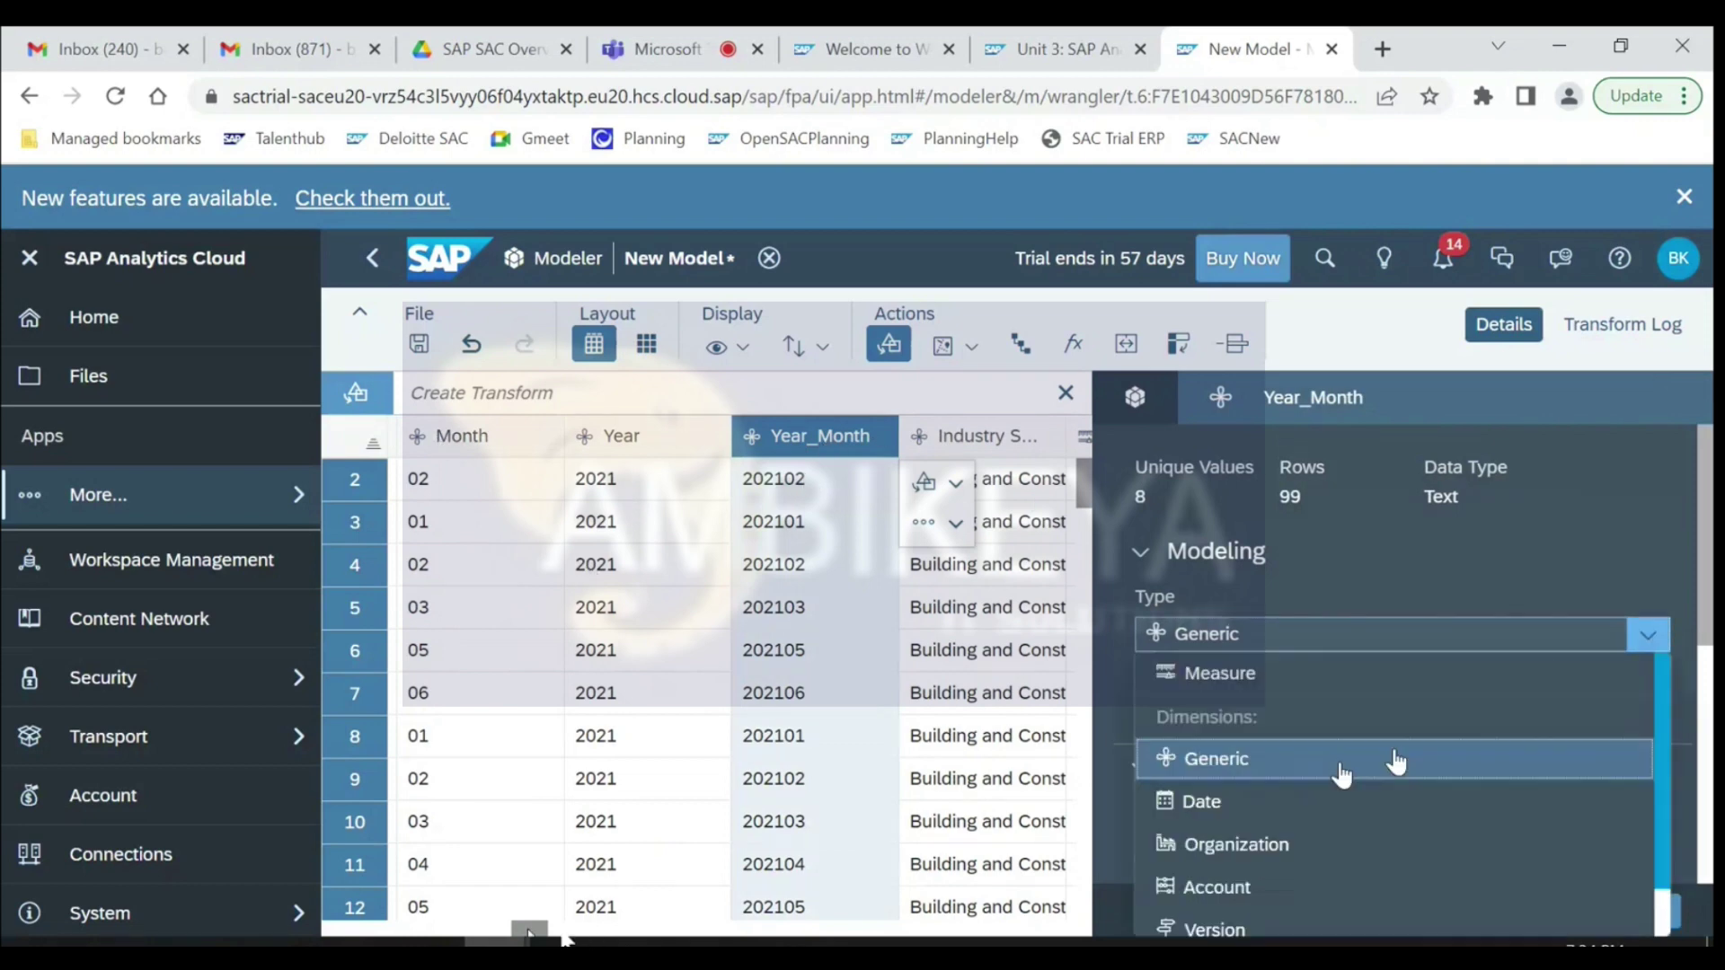
left_click(1258, 815)
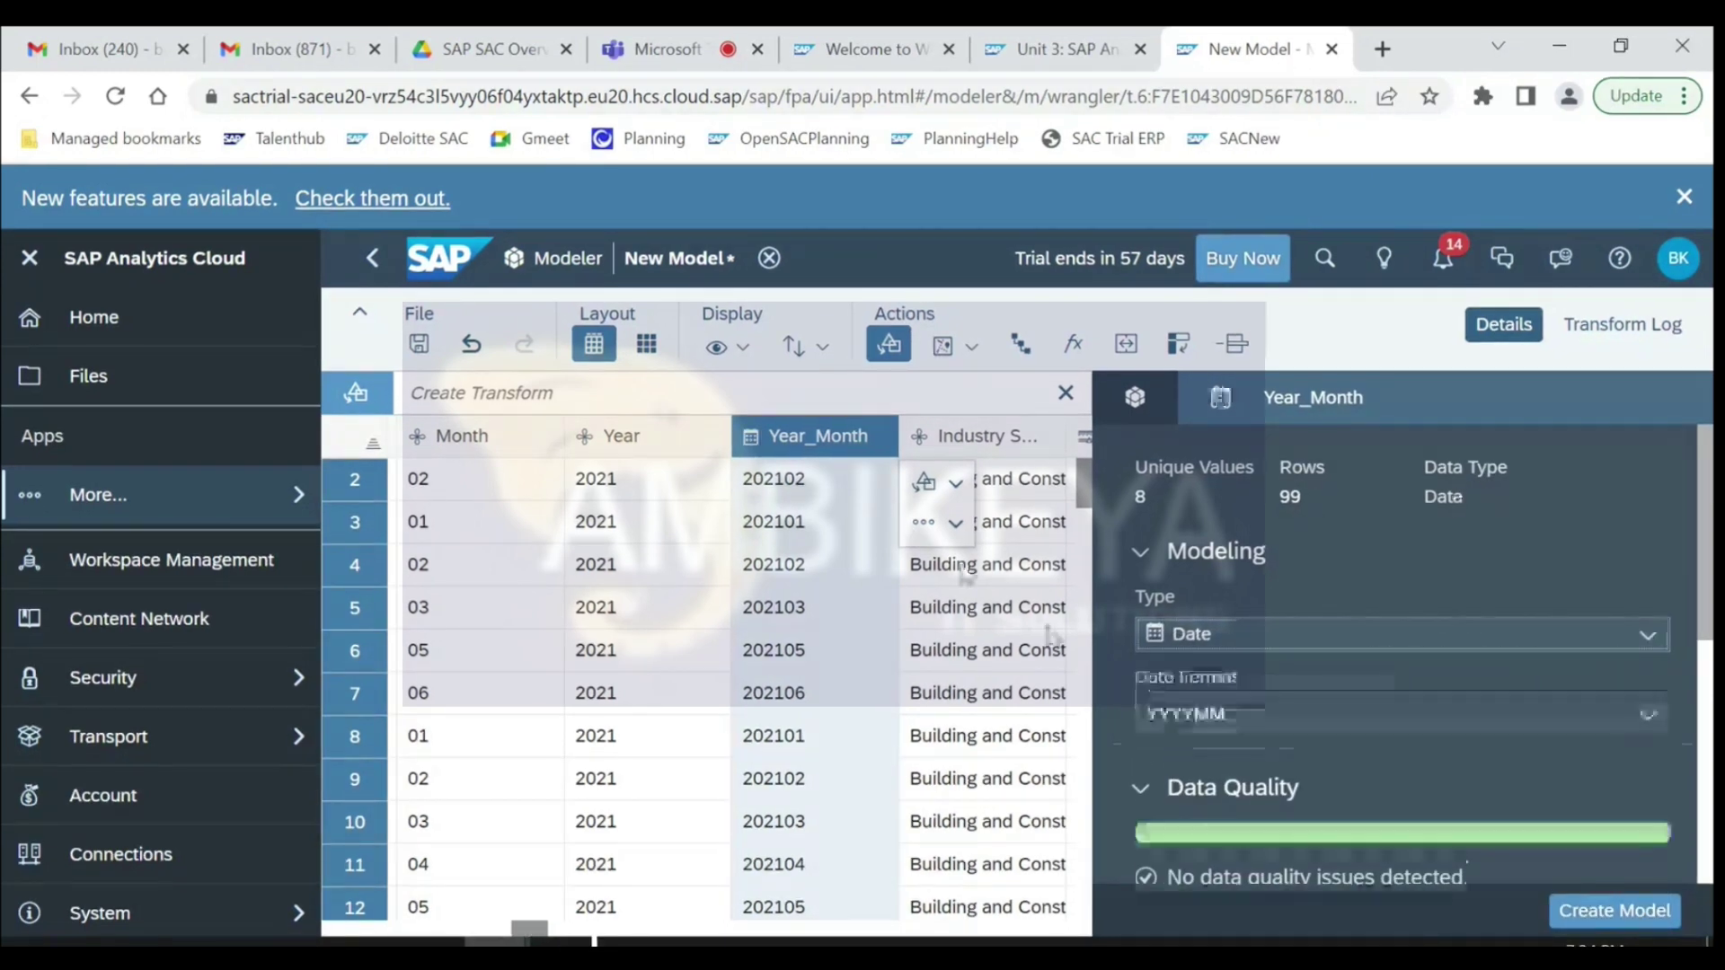
- Create the model and save it in My Files under the name SalesModel
left_click(1585, 914)
left_click(1076, 634)
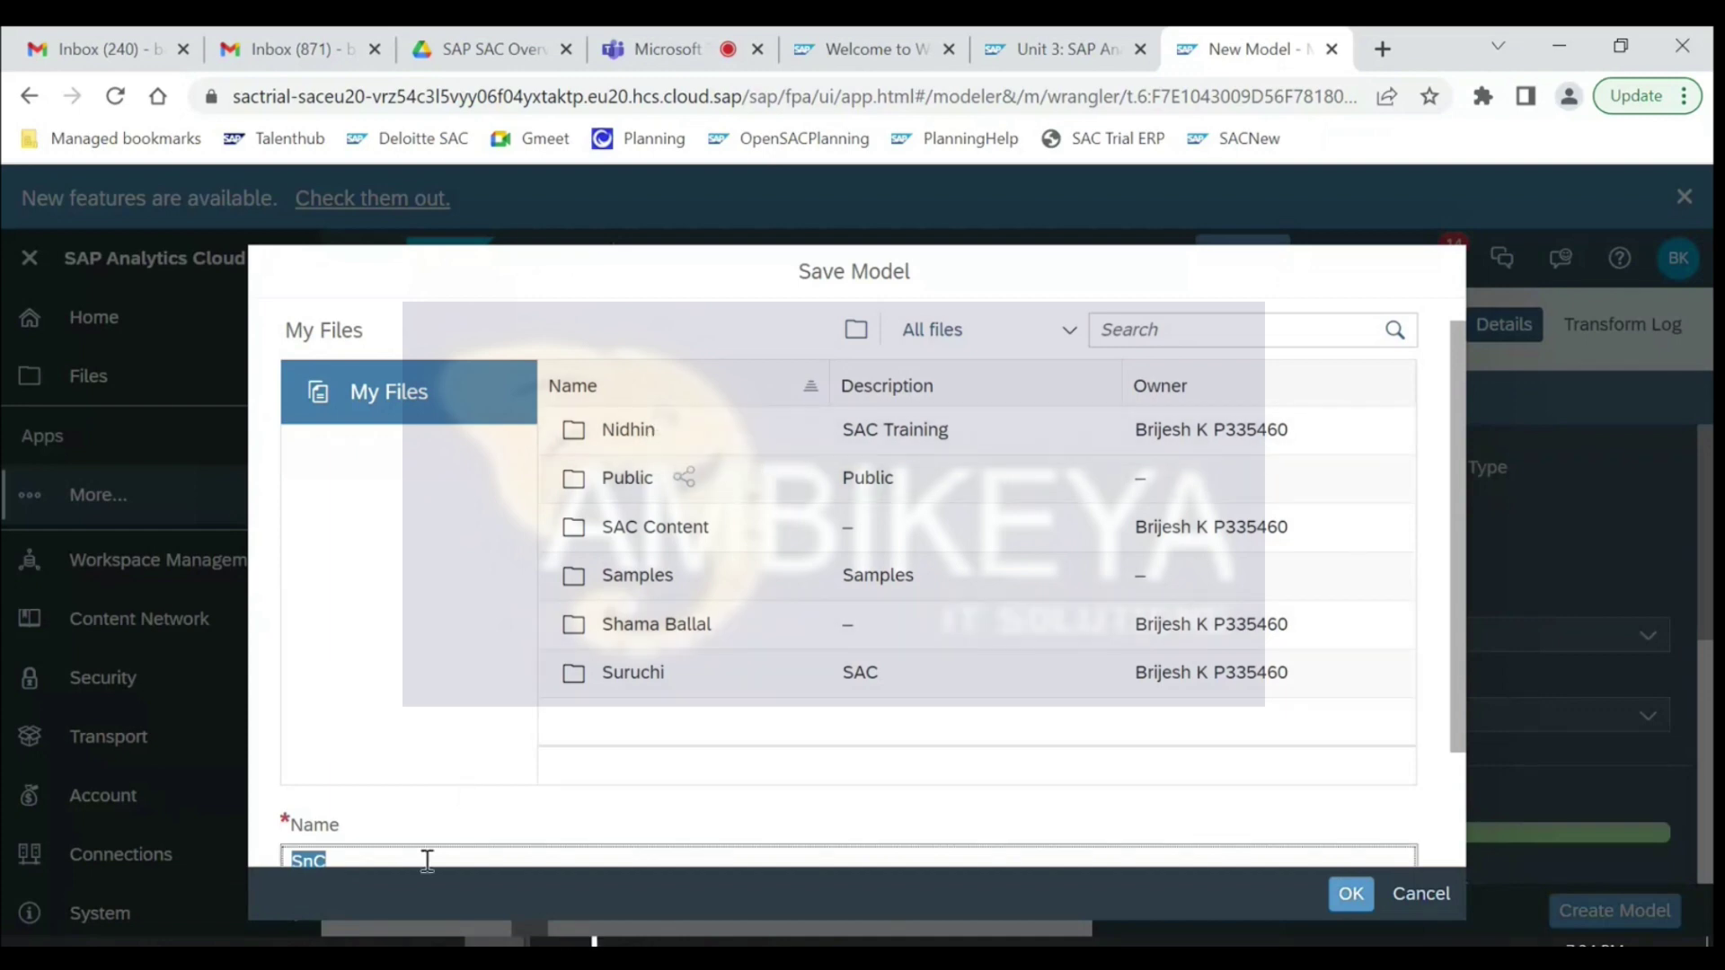
scroll(1457, 679, "down", 2)
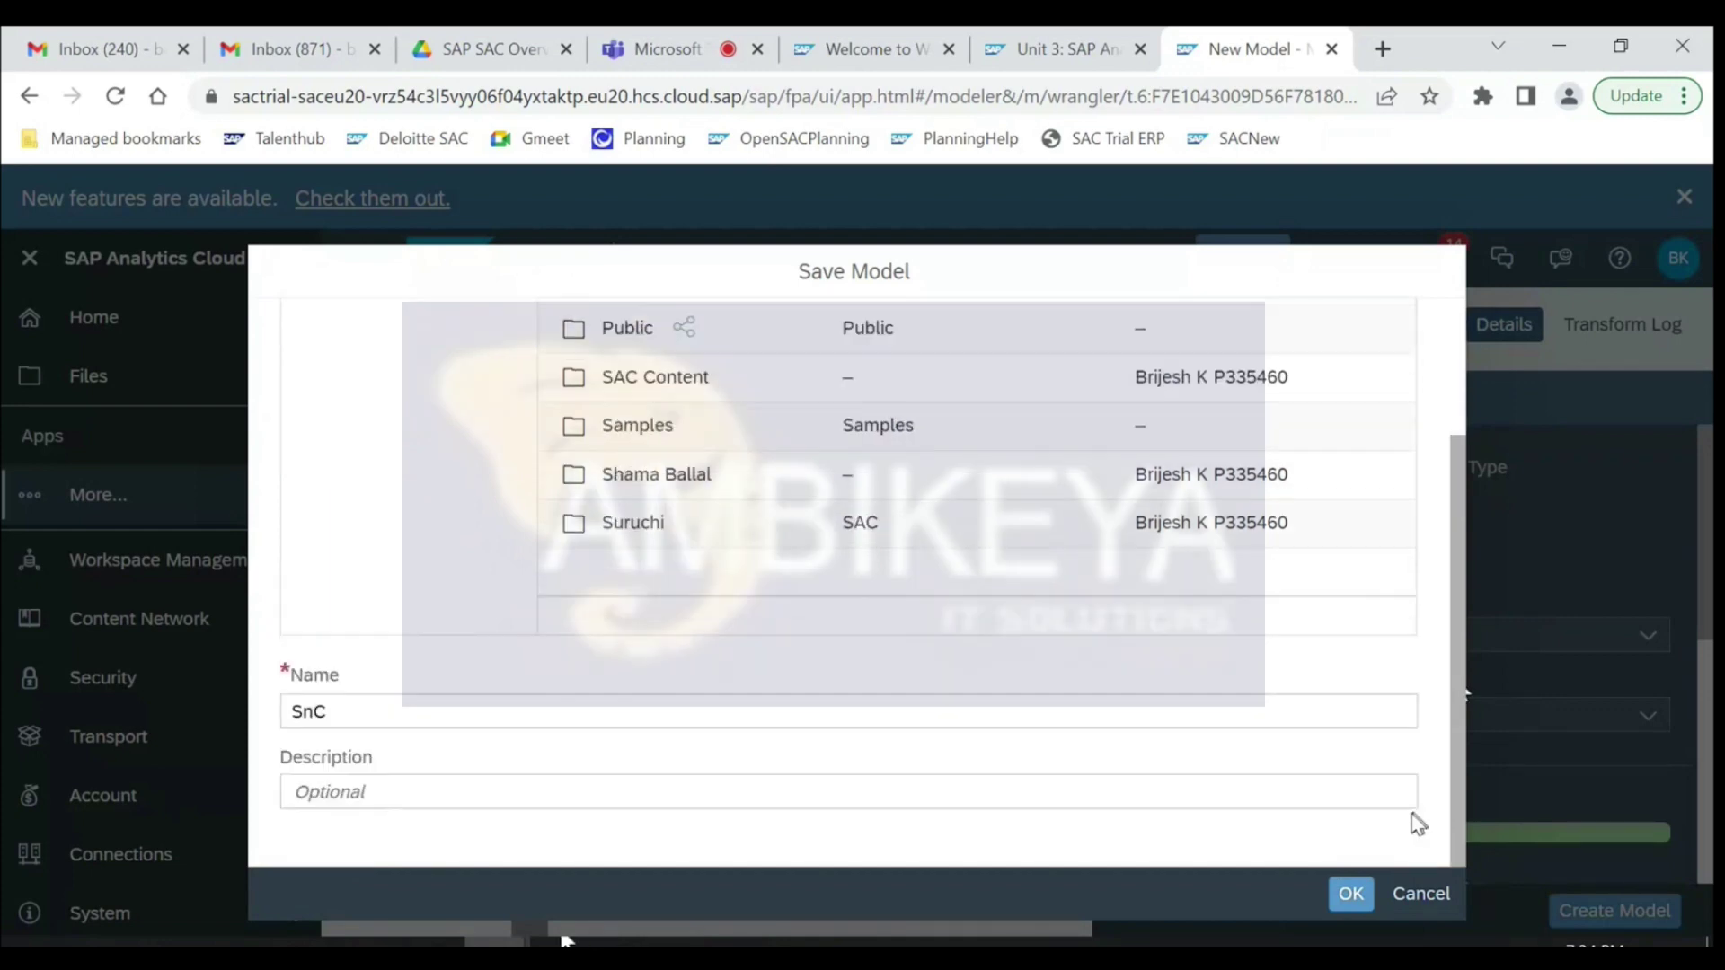
left_click(410, 714)
type("alesModel")
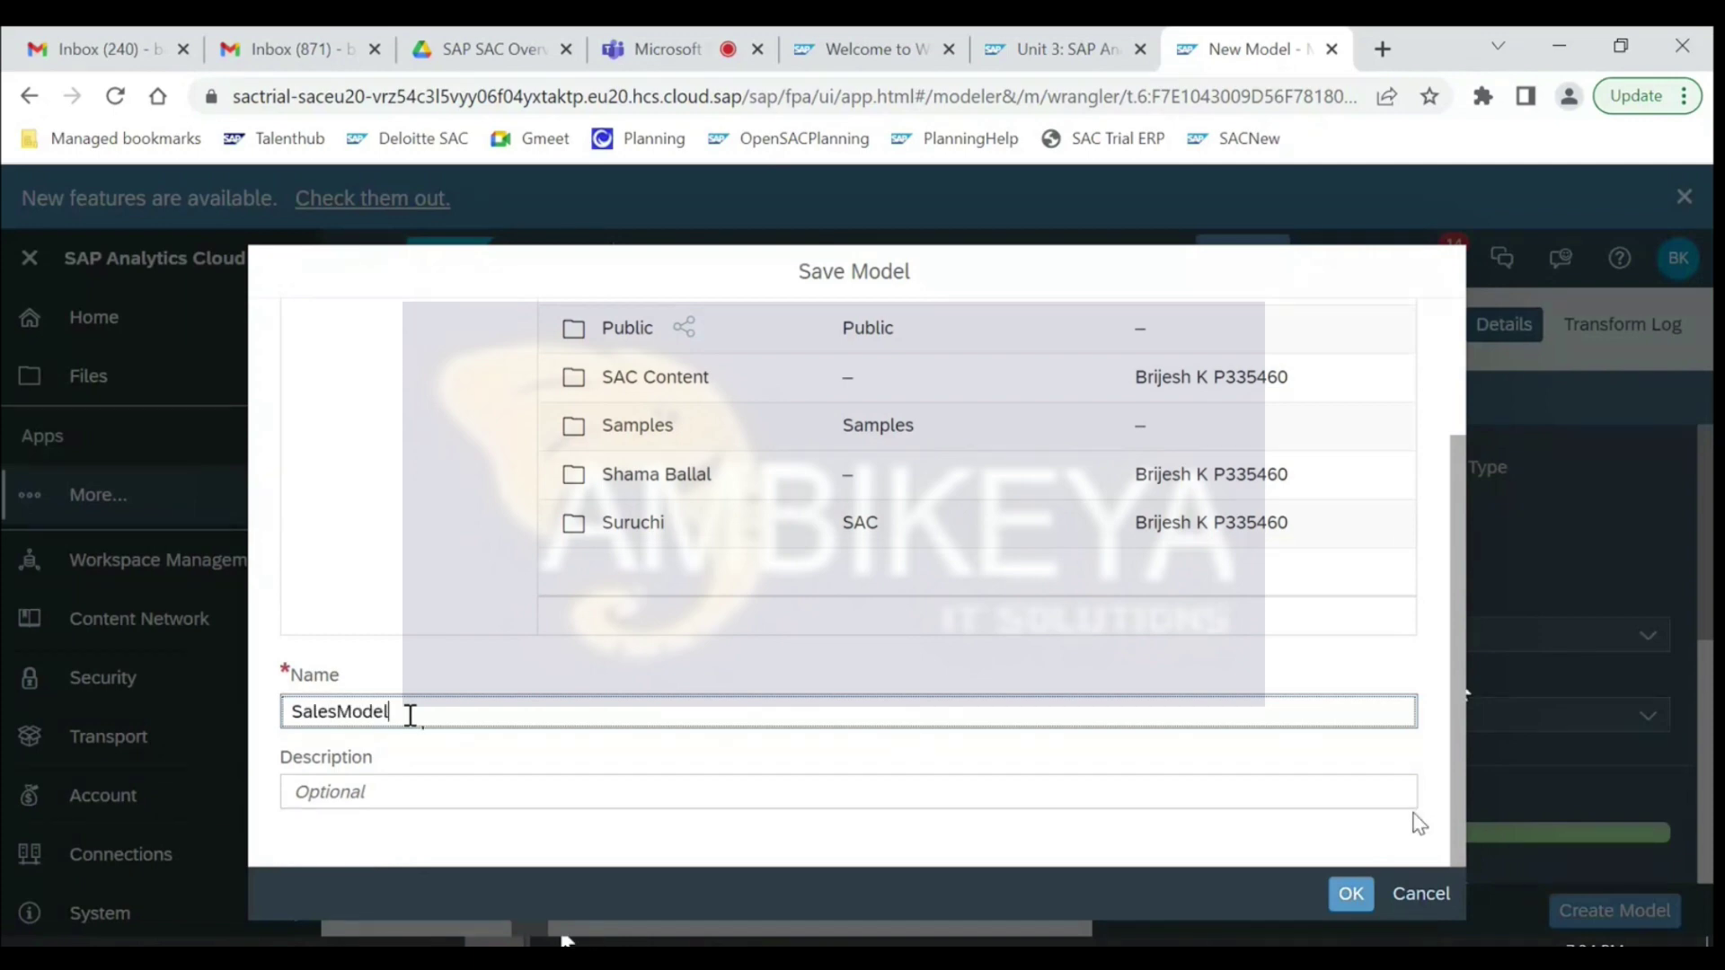
left_click(1352, 902)
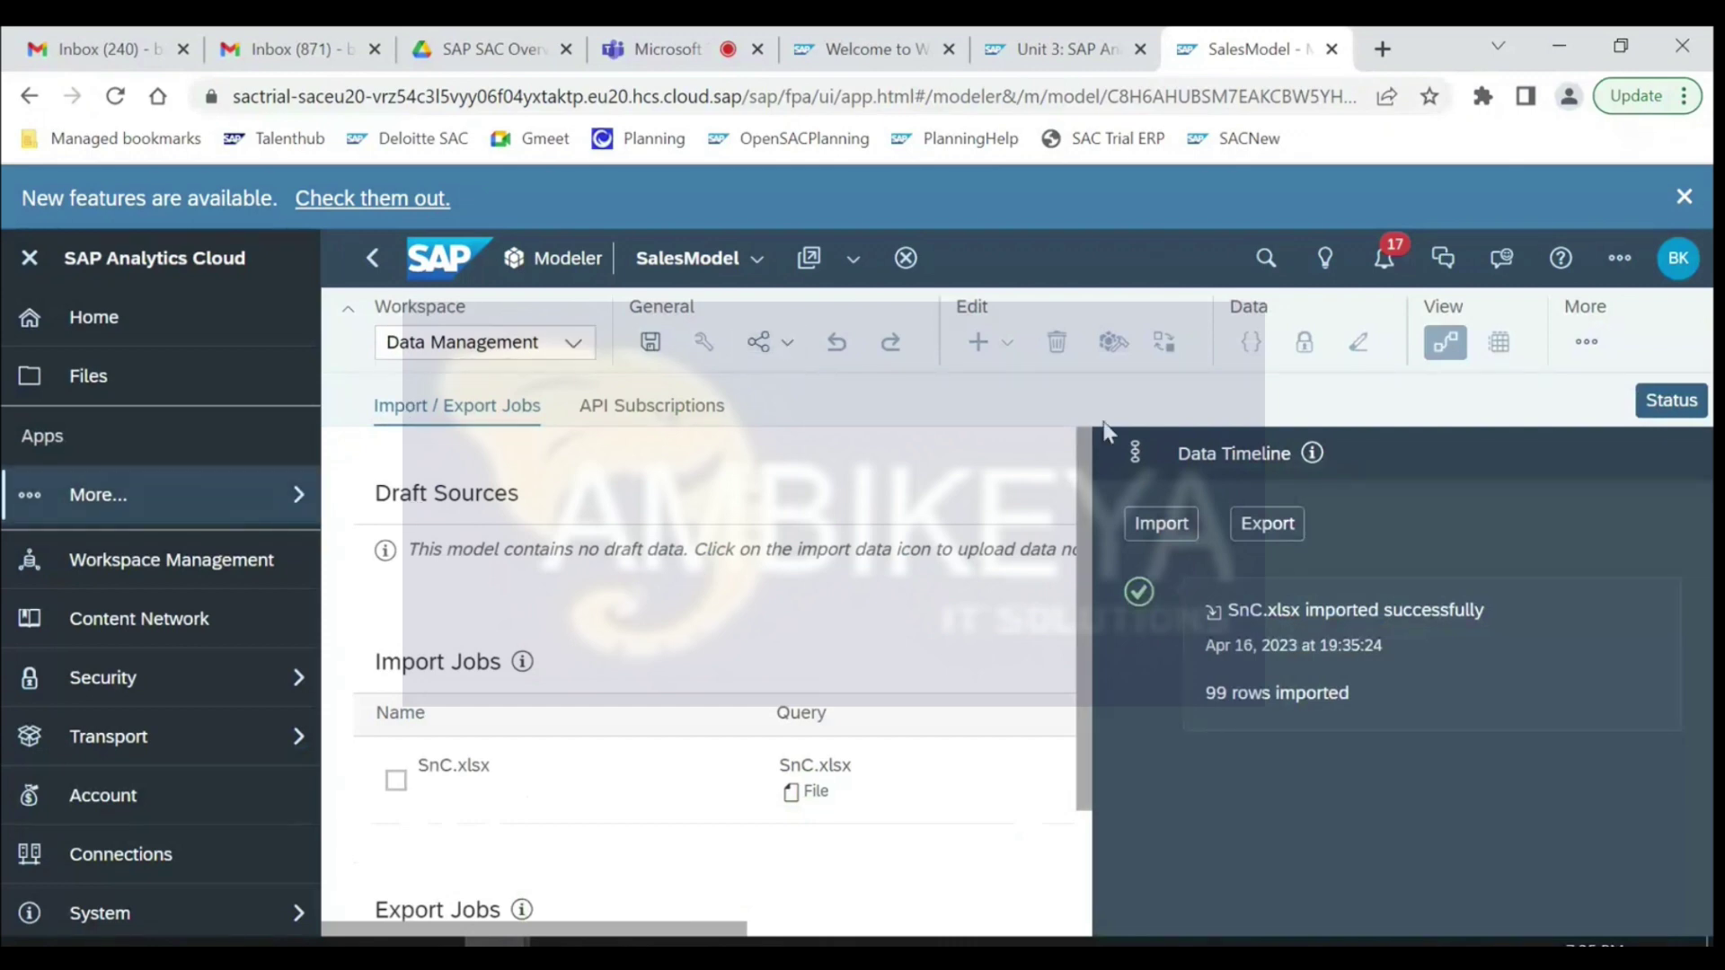
- Switch the SalesModel workspace to Model Structure, and inspect the members of the Account dimension
left_click(36, 270)
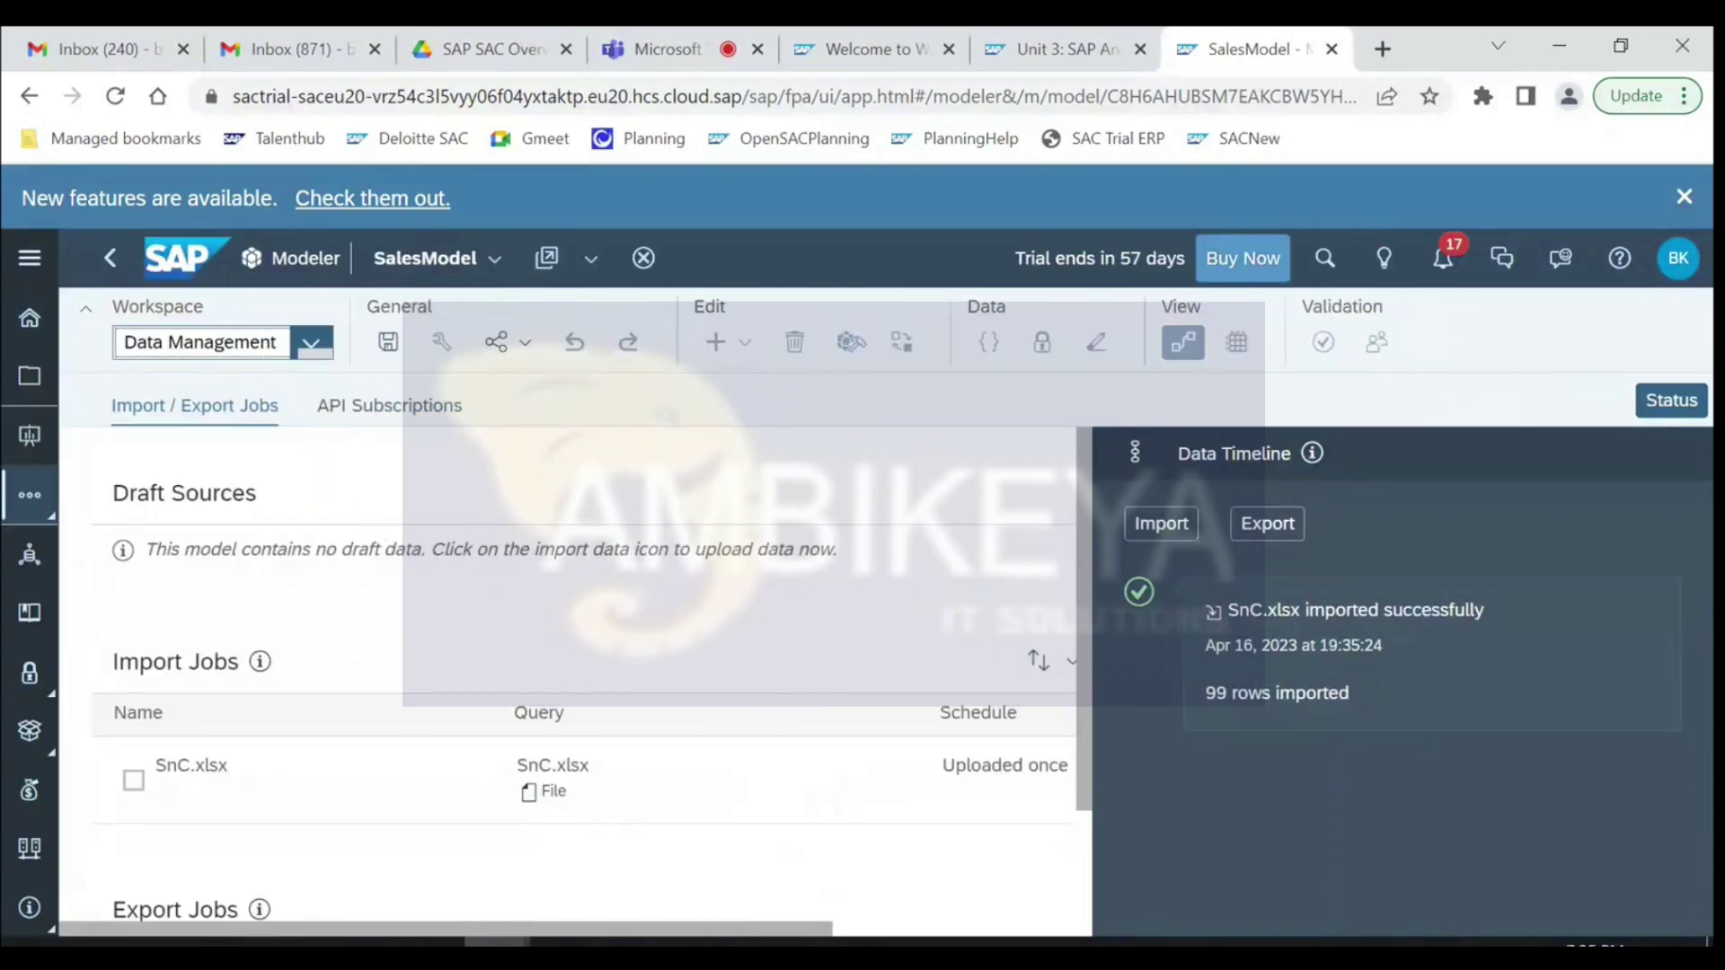
left_click(310, 346)
left_click(243, 392)
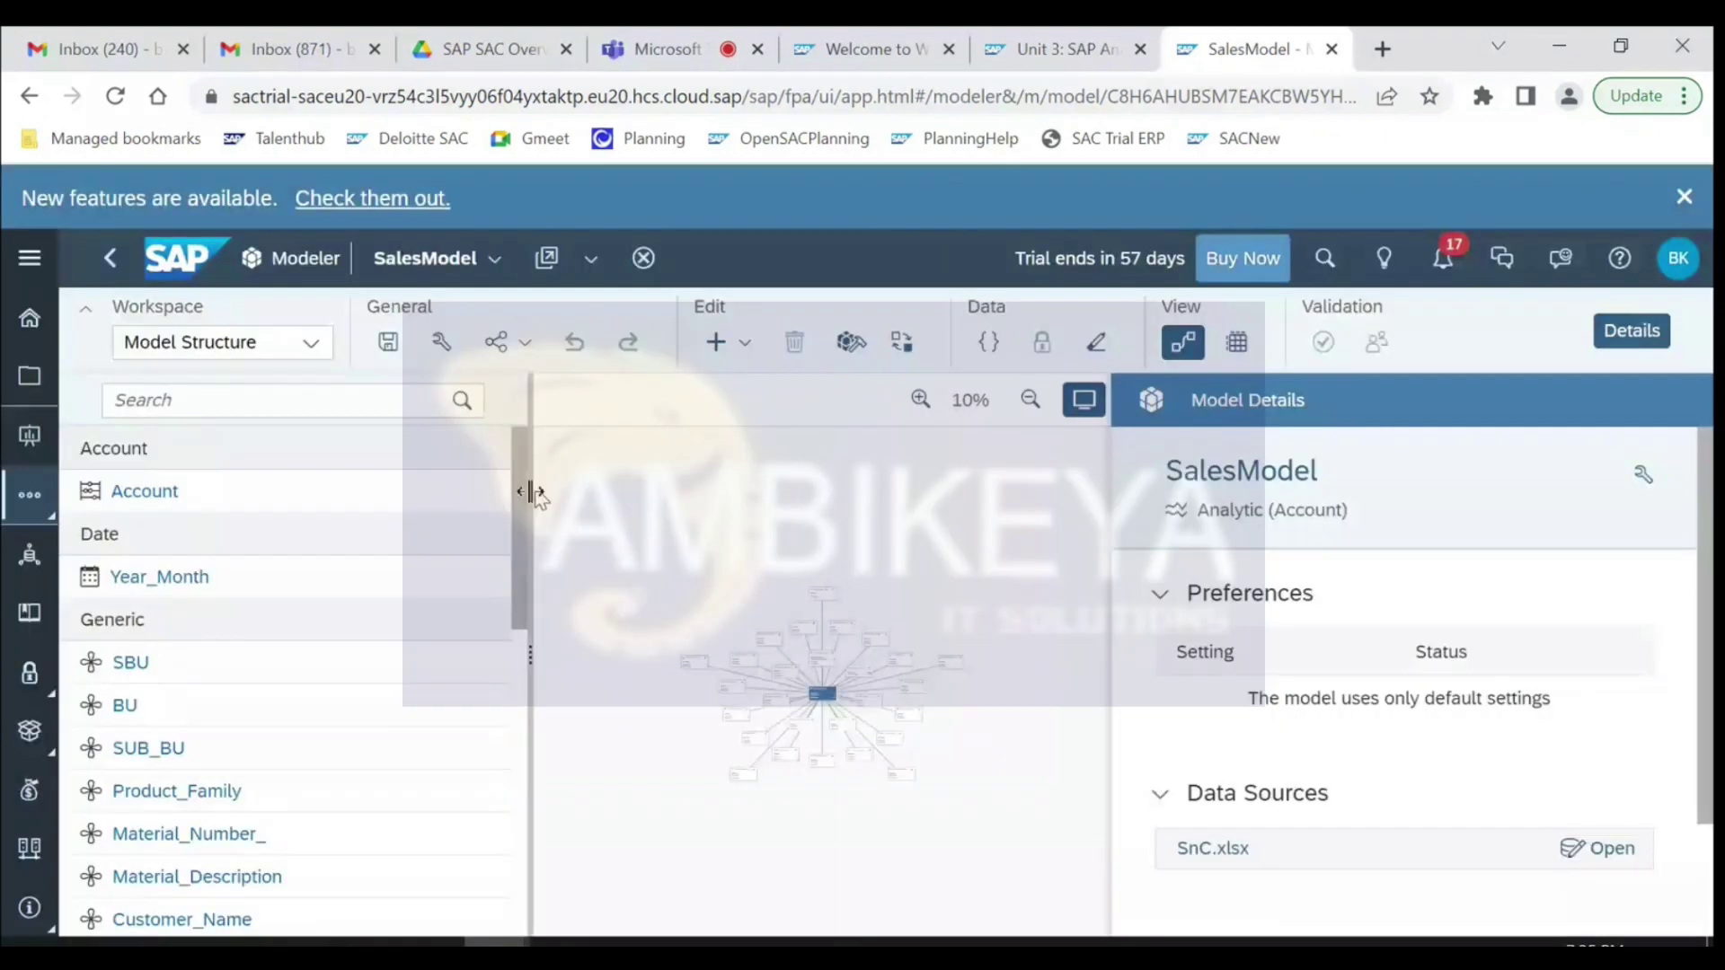
left_click_drag(537, 494, 639, 490)
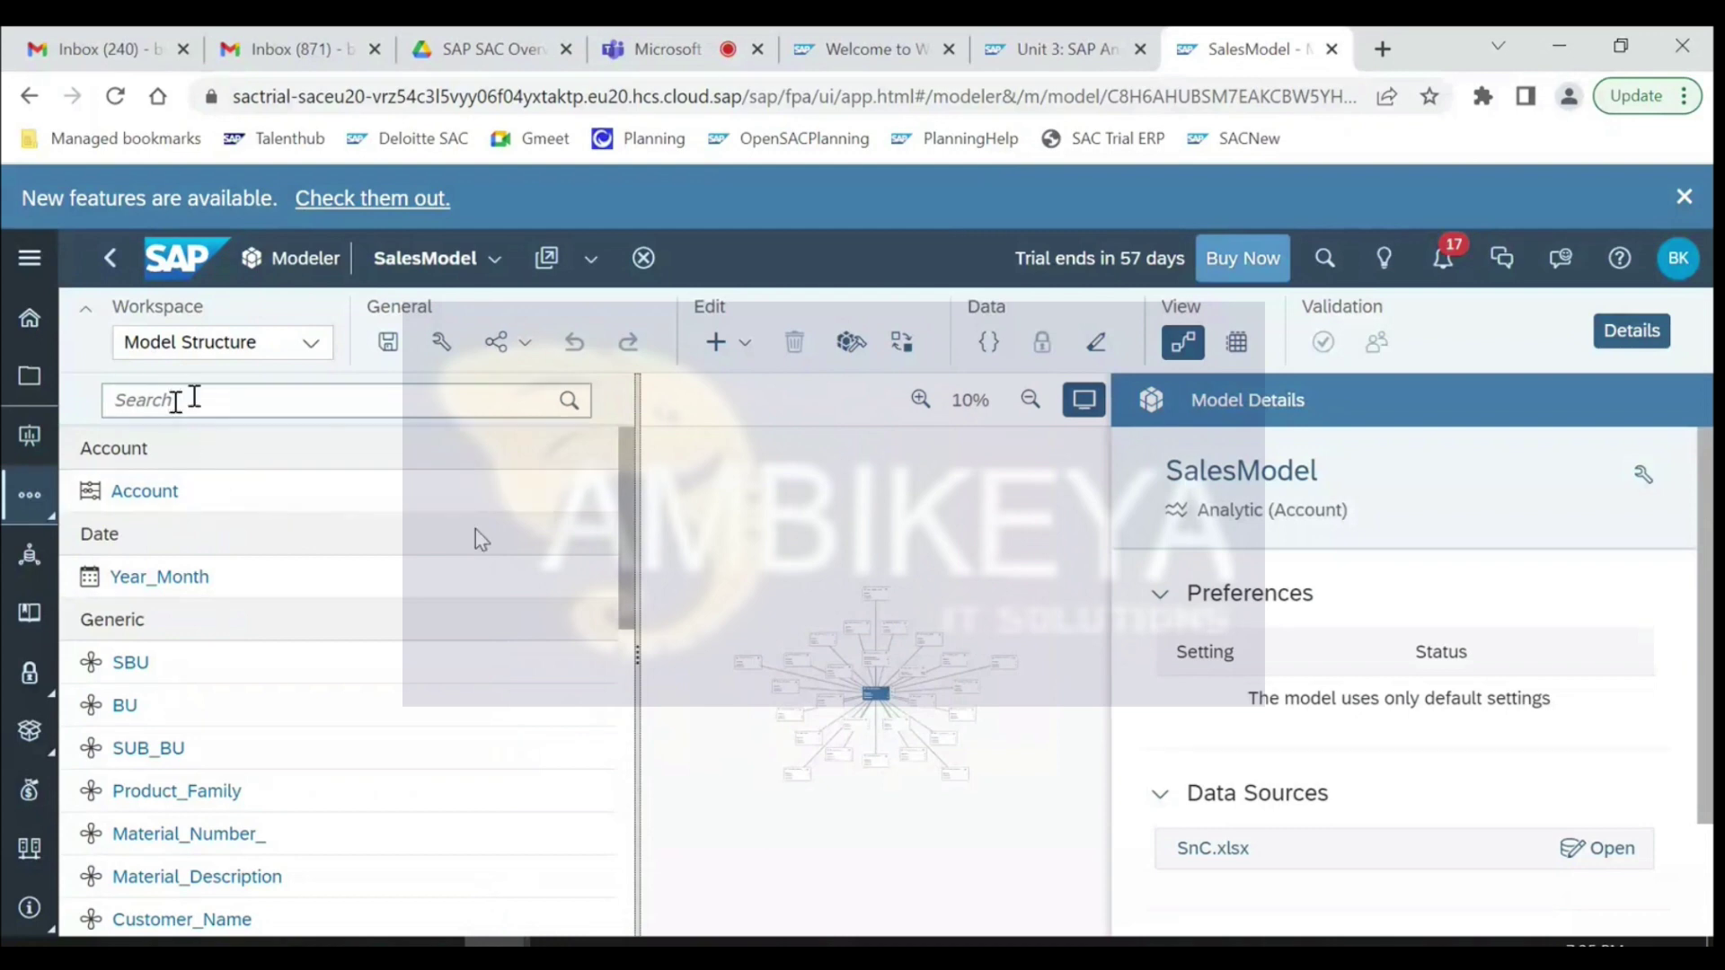
left_click(139, 494)
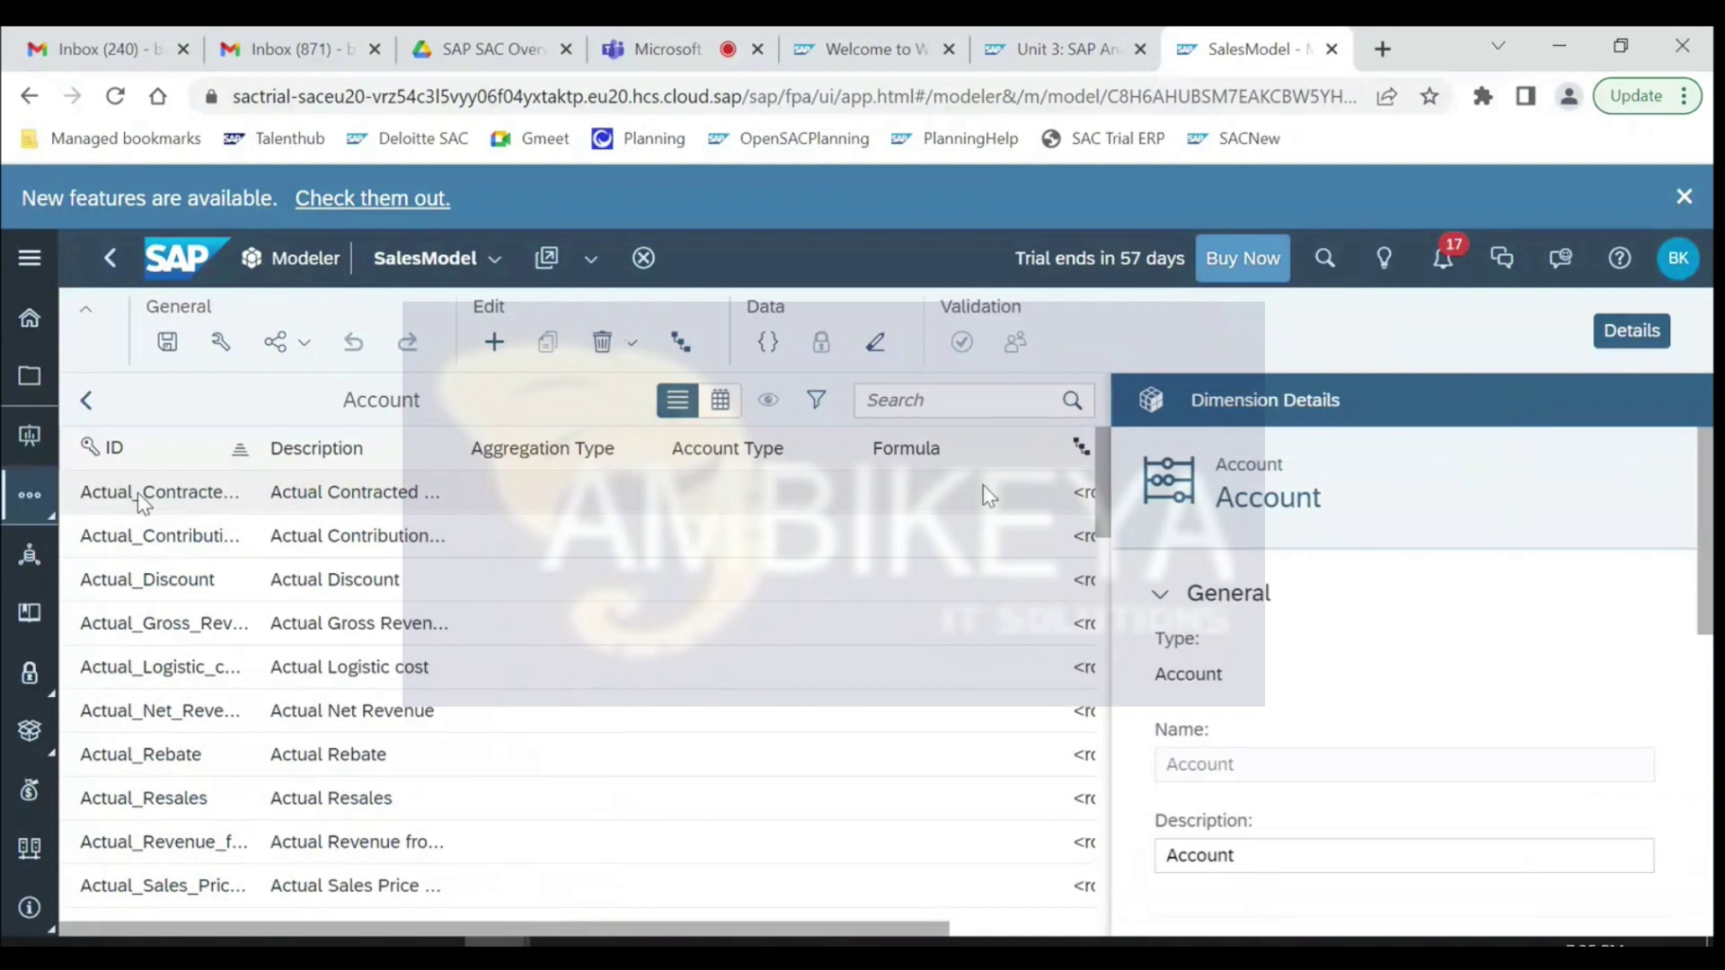
left_click_drag(1104, 480, 1119, 437)
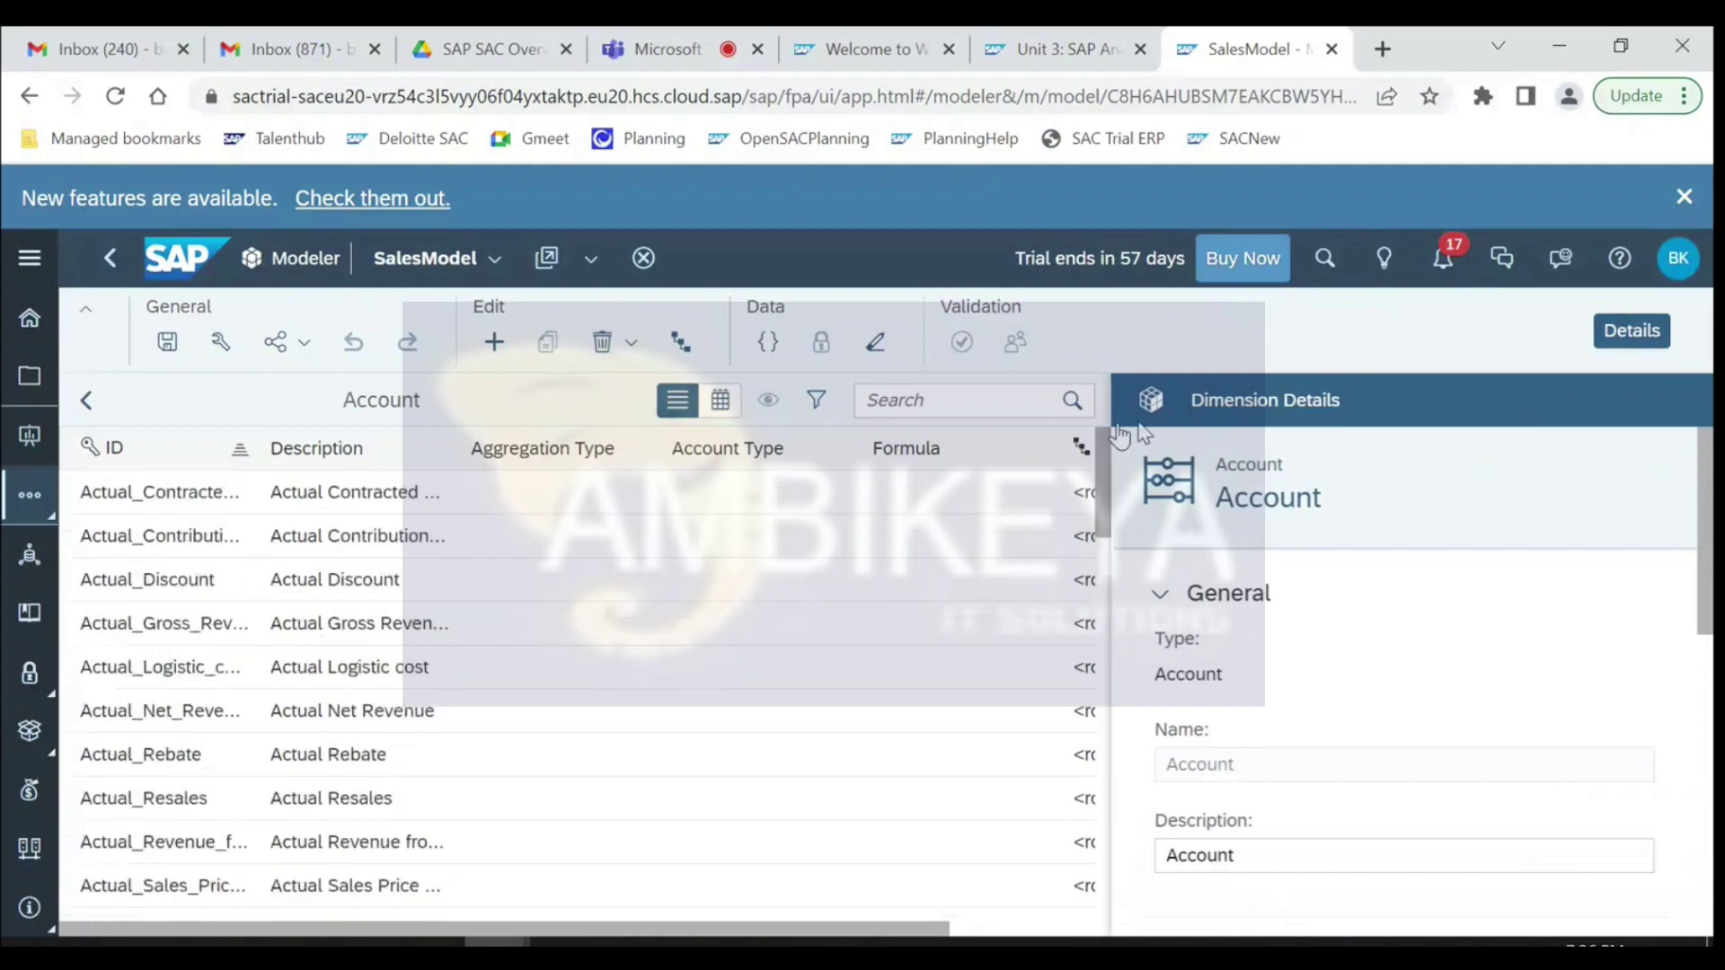
left_click(86, 401)
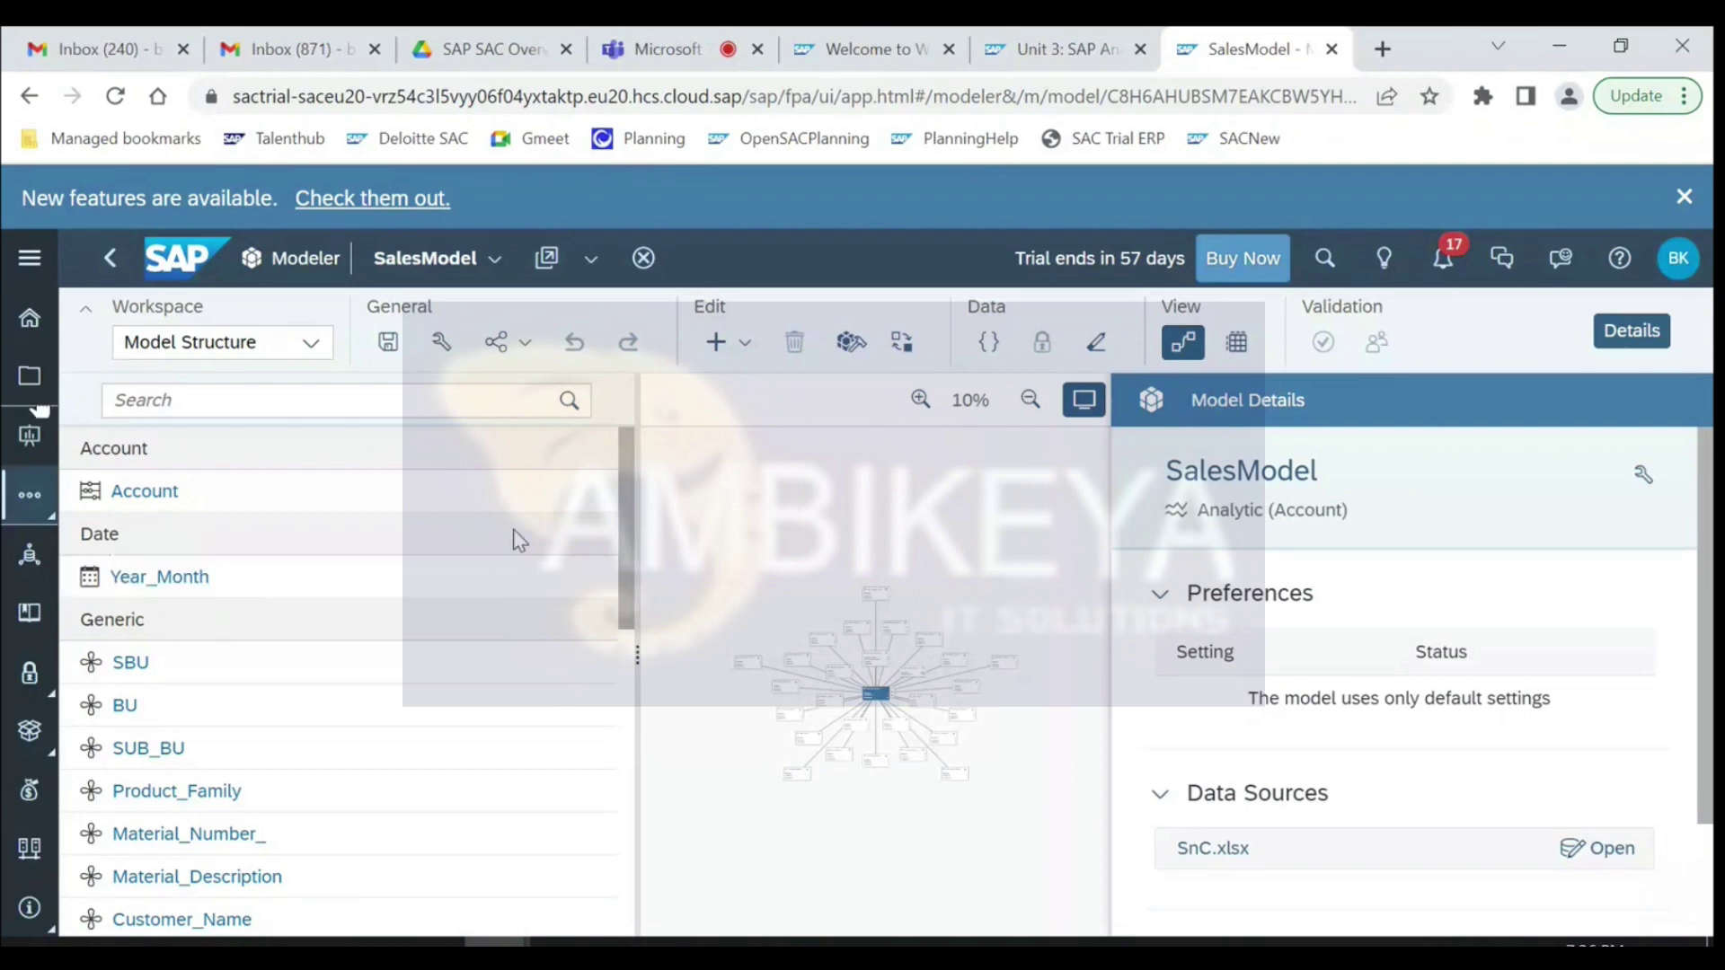
- Review the full list of date and generic dimensions in the SalesModel structure
scroll(625, 501, "down", 2)
scroll(404, 494, "up", 1)
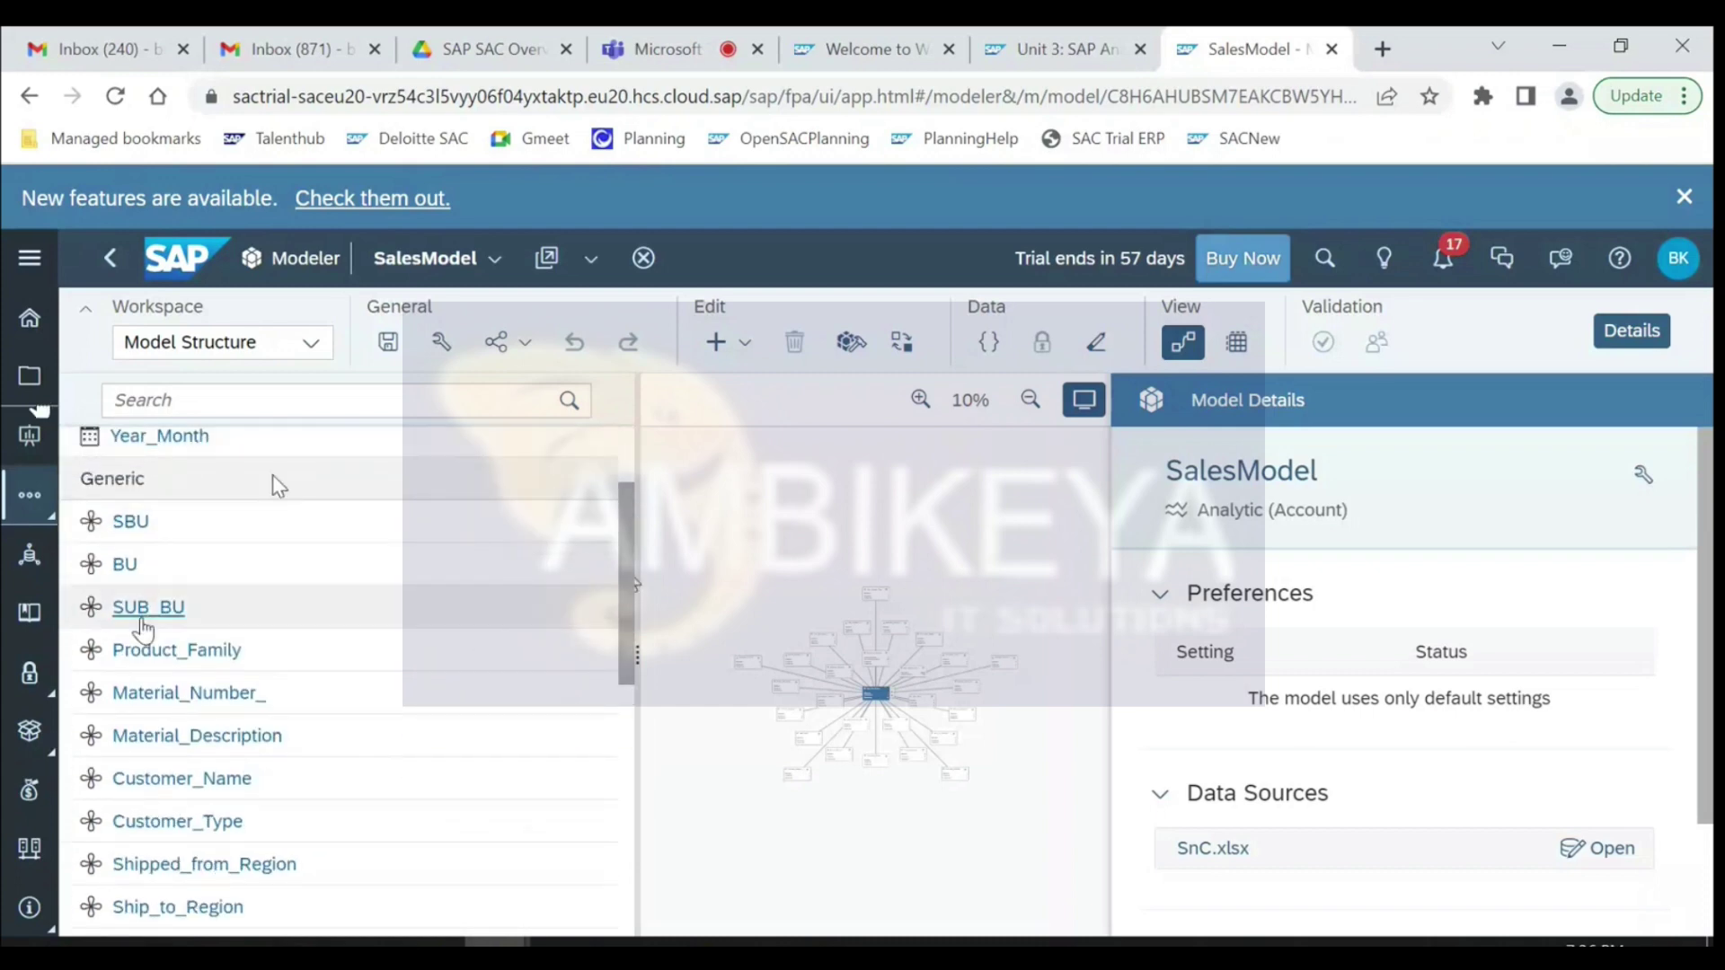
scroll(623, 552, "down", 5)
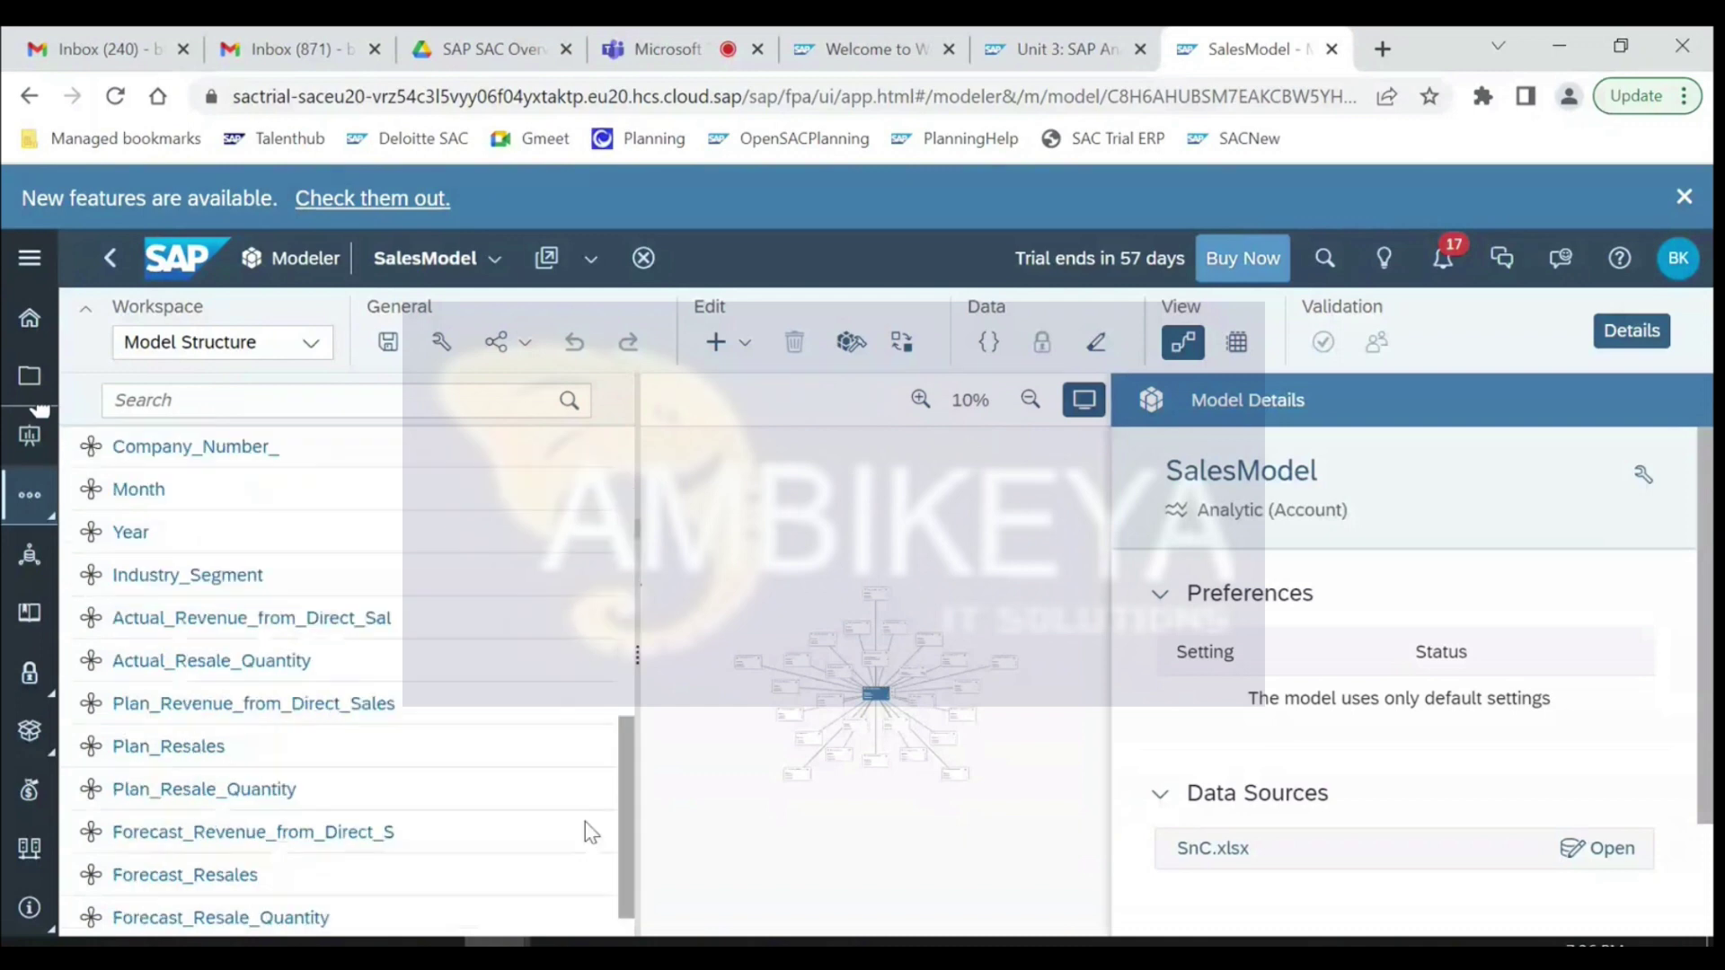
scroll(578, 877, "up", 8)
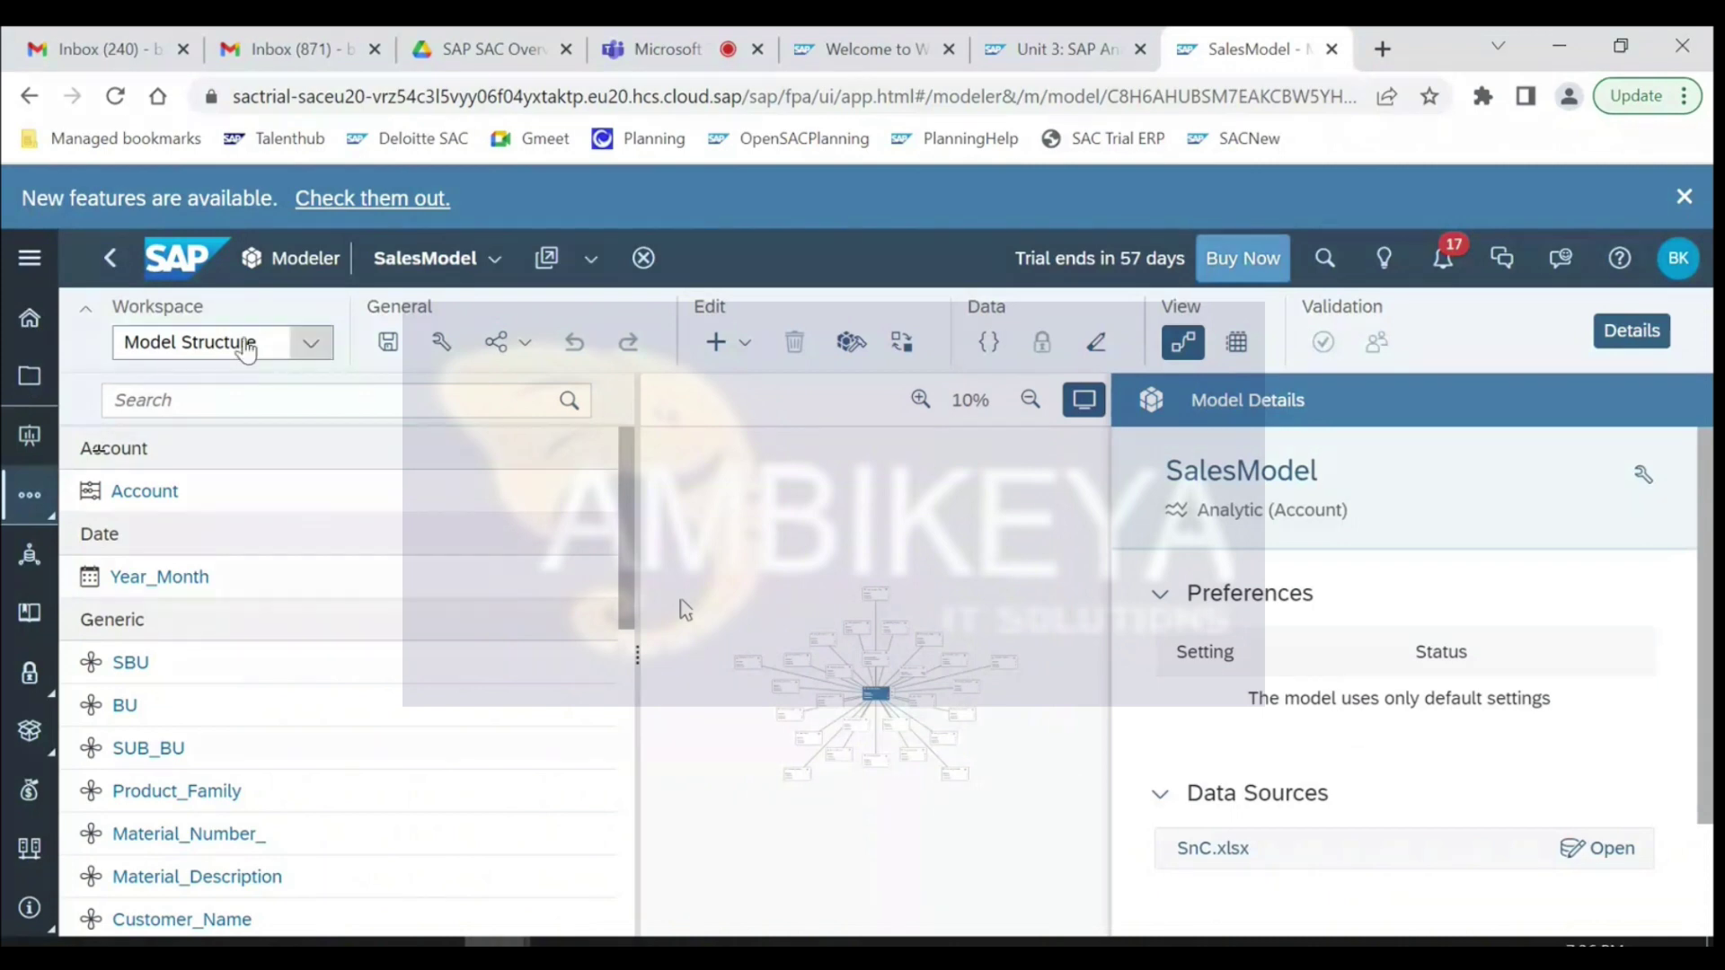
- Create a new story from My Files with a responsive page and the Optimized Design Experience
left_click(29, 376)
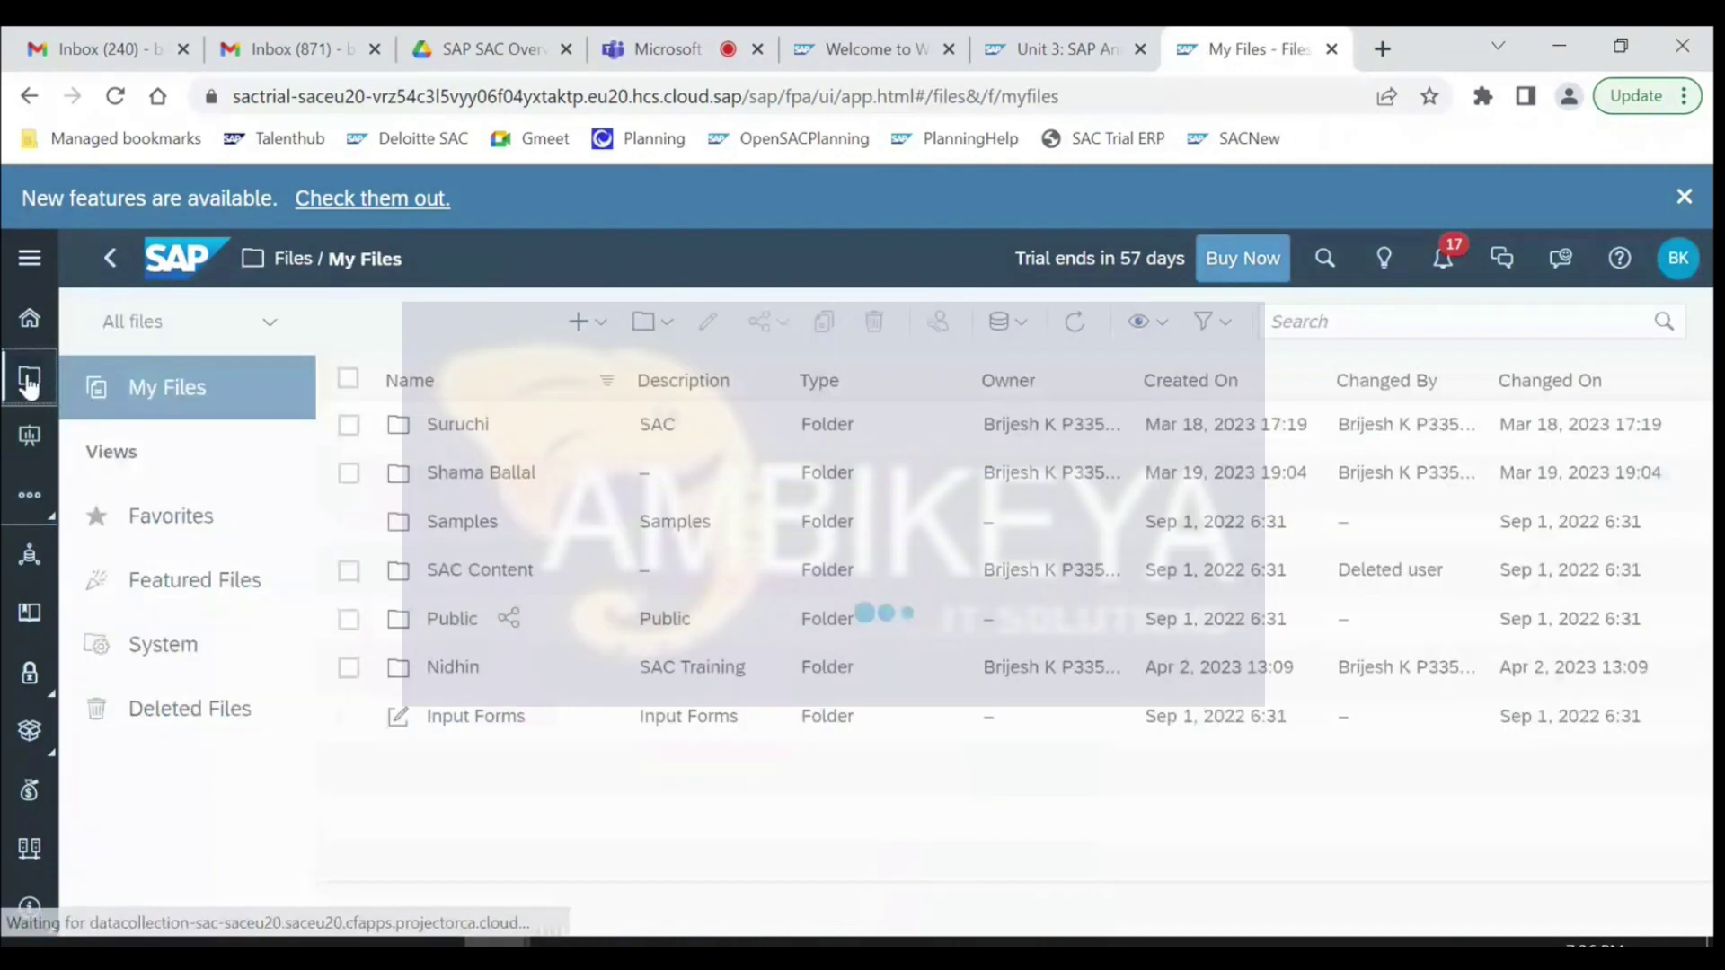
left_click(594, 323)
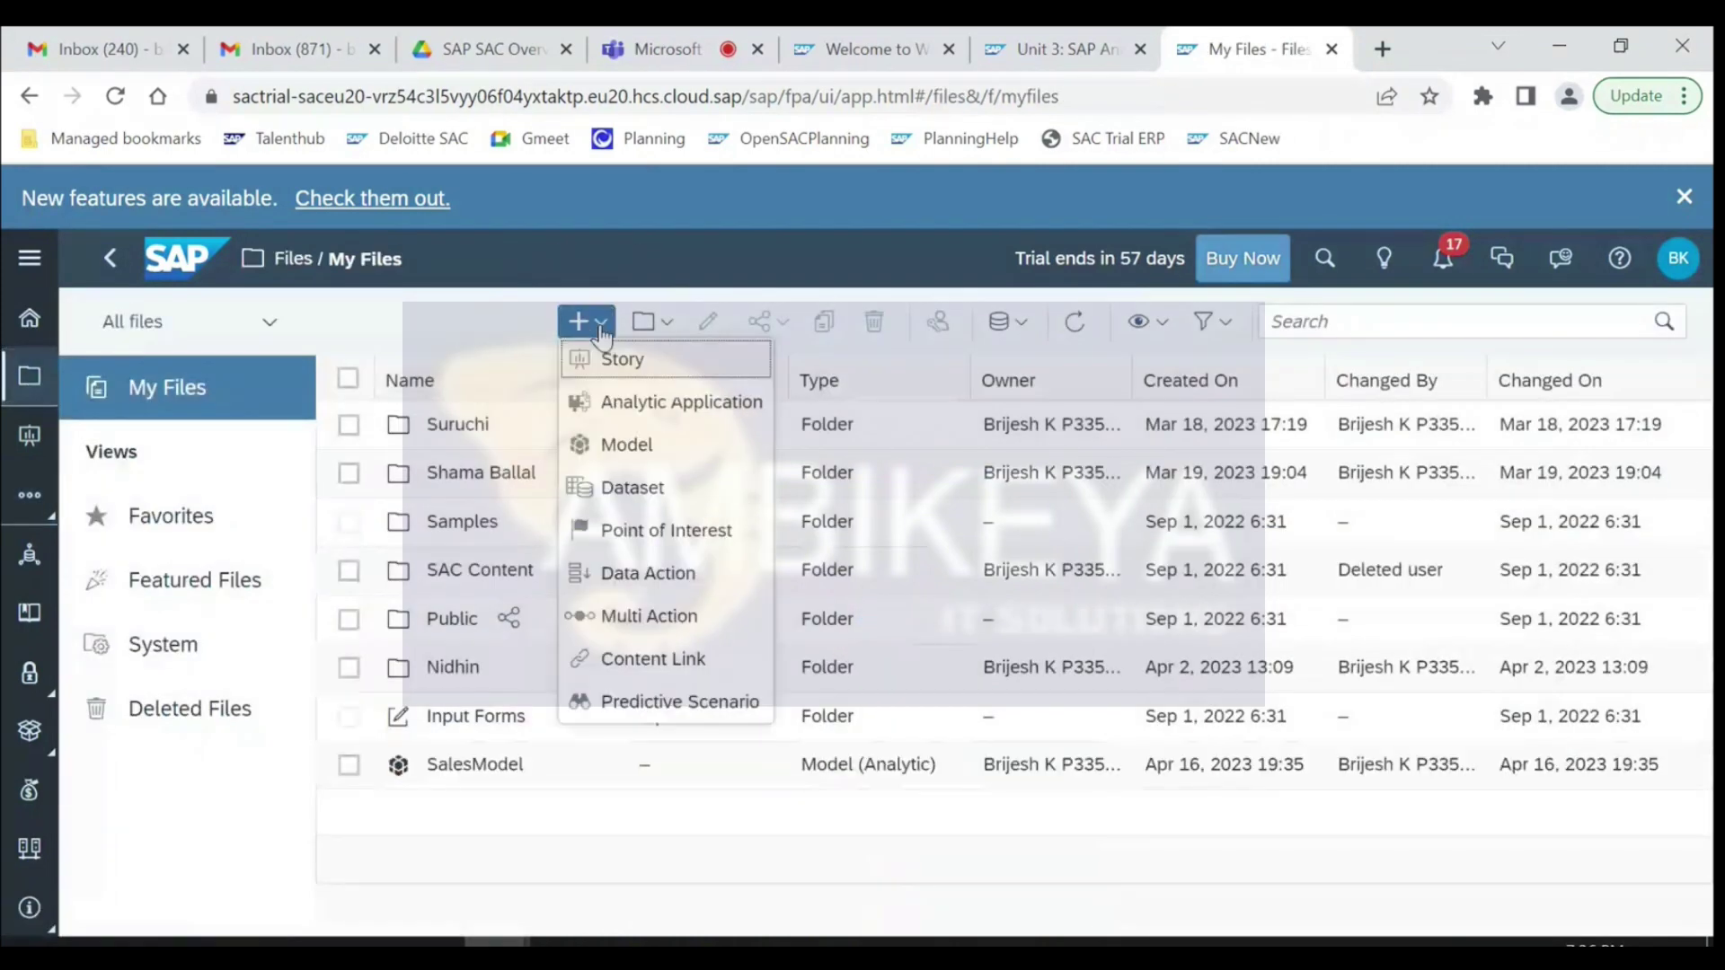
left_click(643, 368)
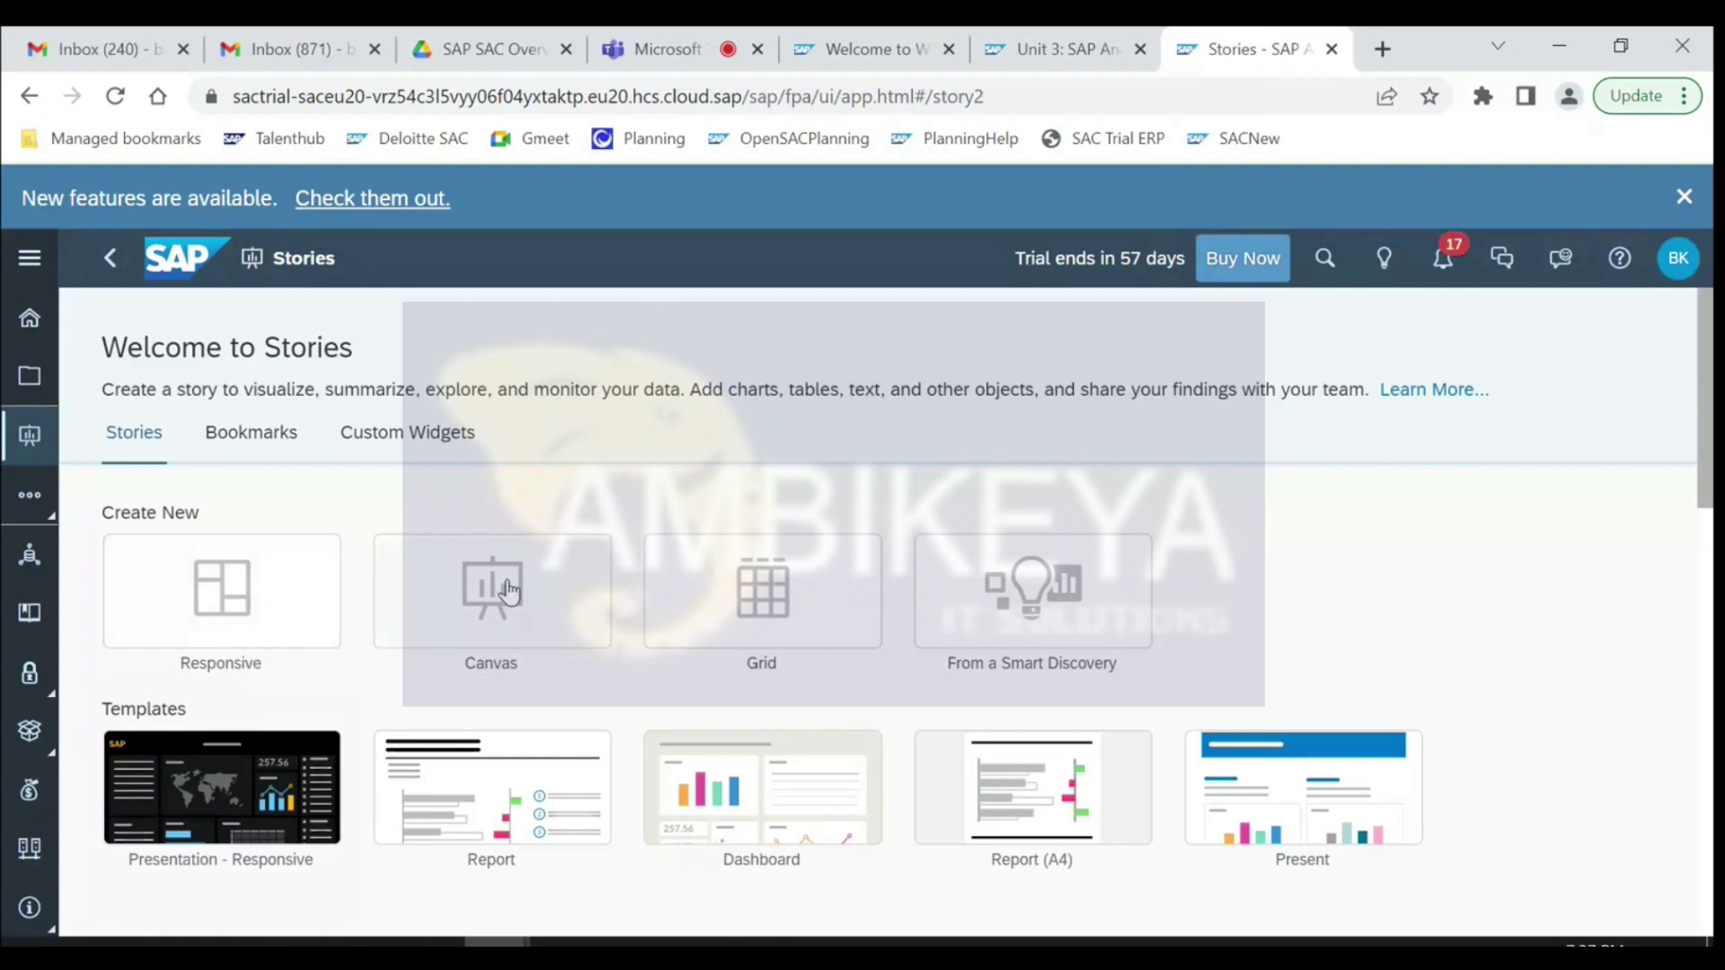
left_click(240, 598)
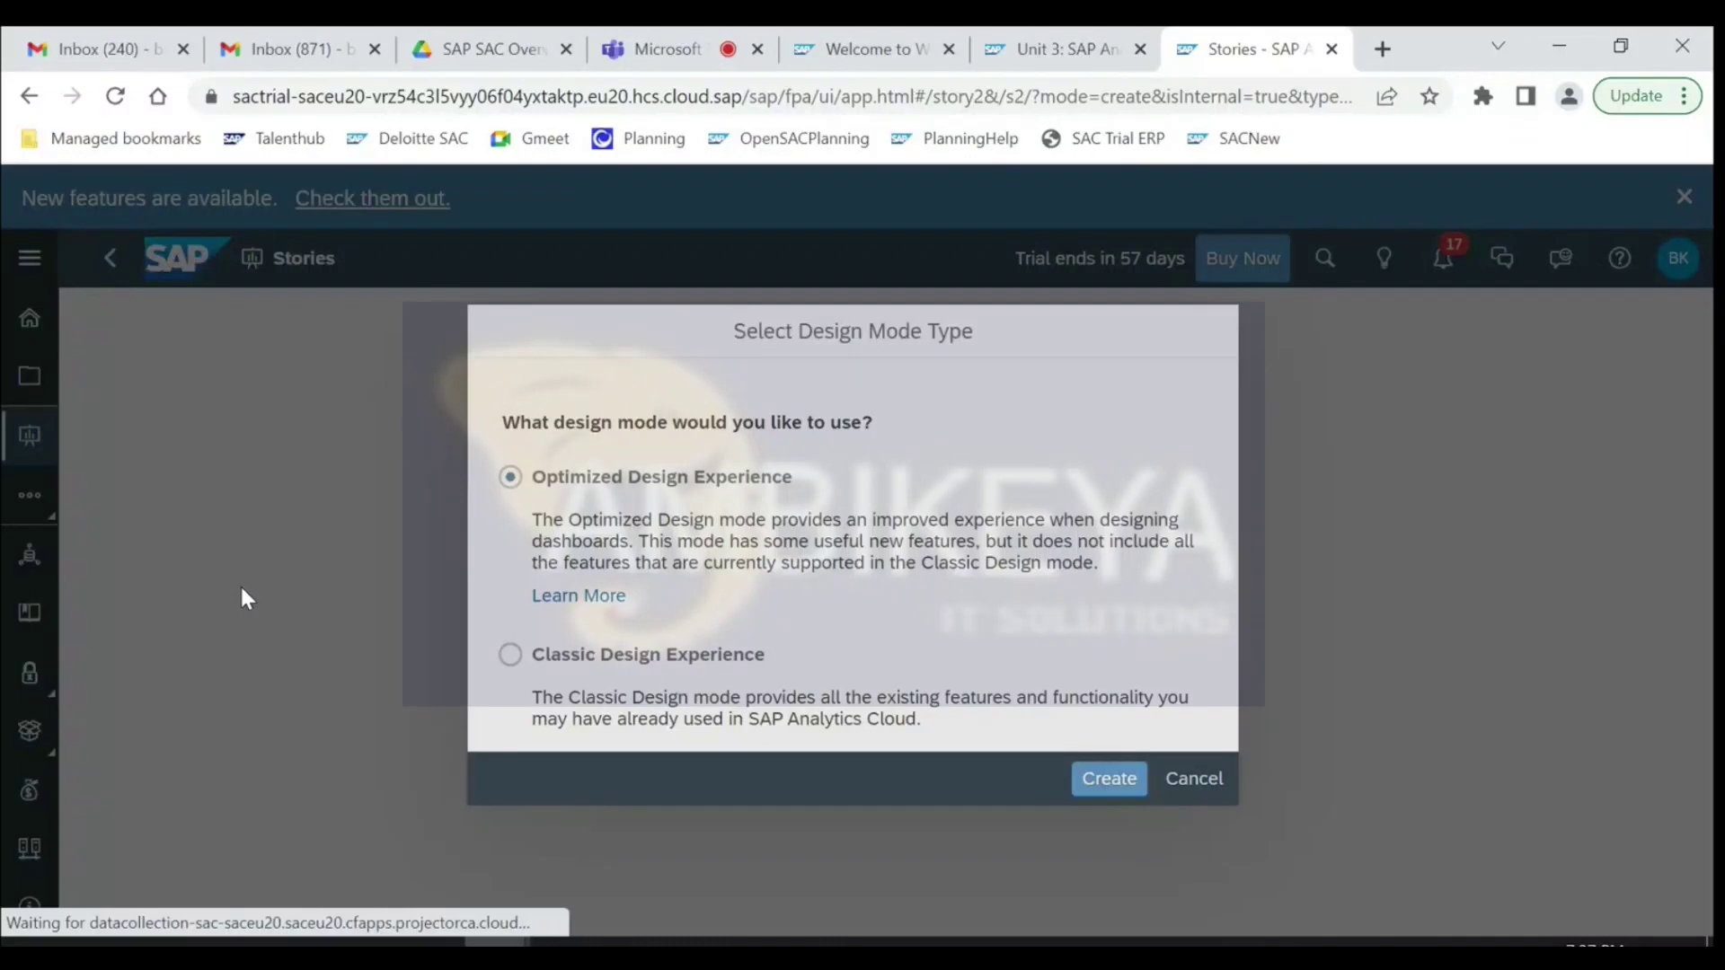
left_click(1104, 789)
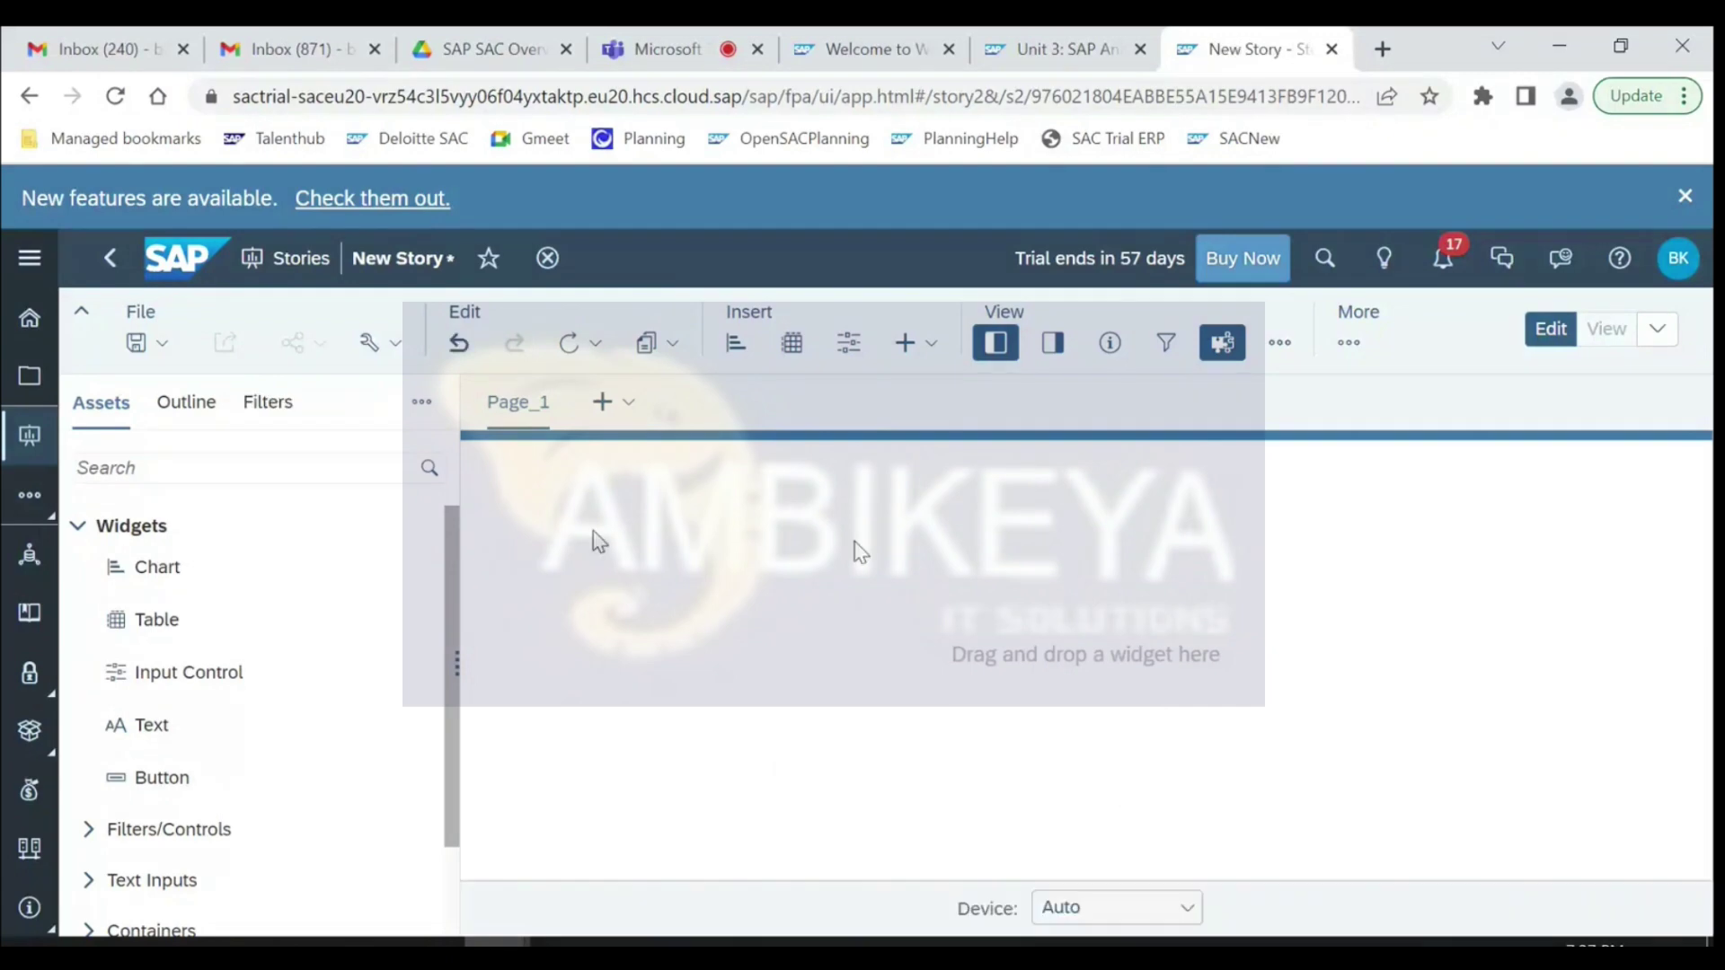
- Hide the story's Assets area, and check the canvas and responsive page types that can be added
left_click(995, 344)
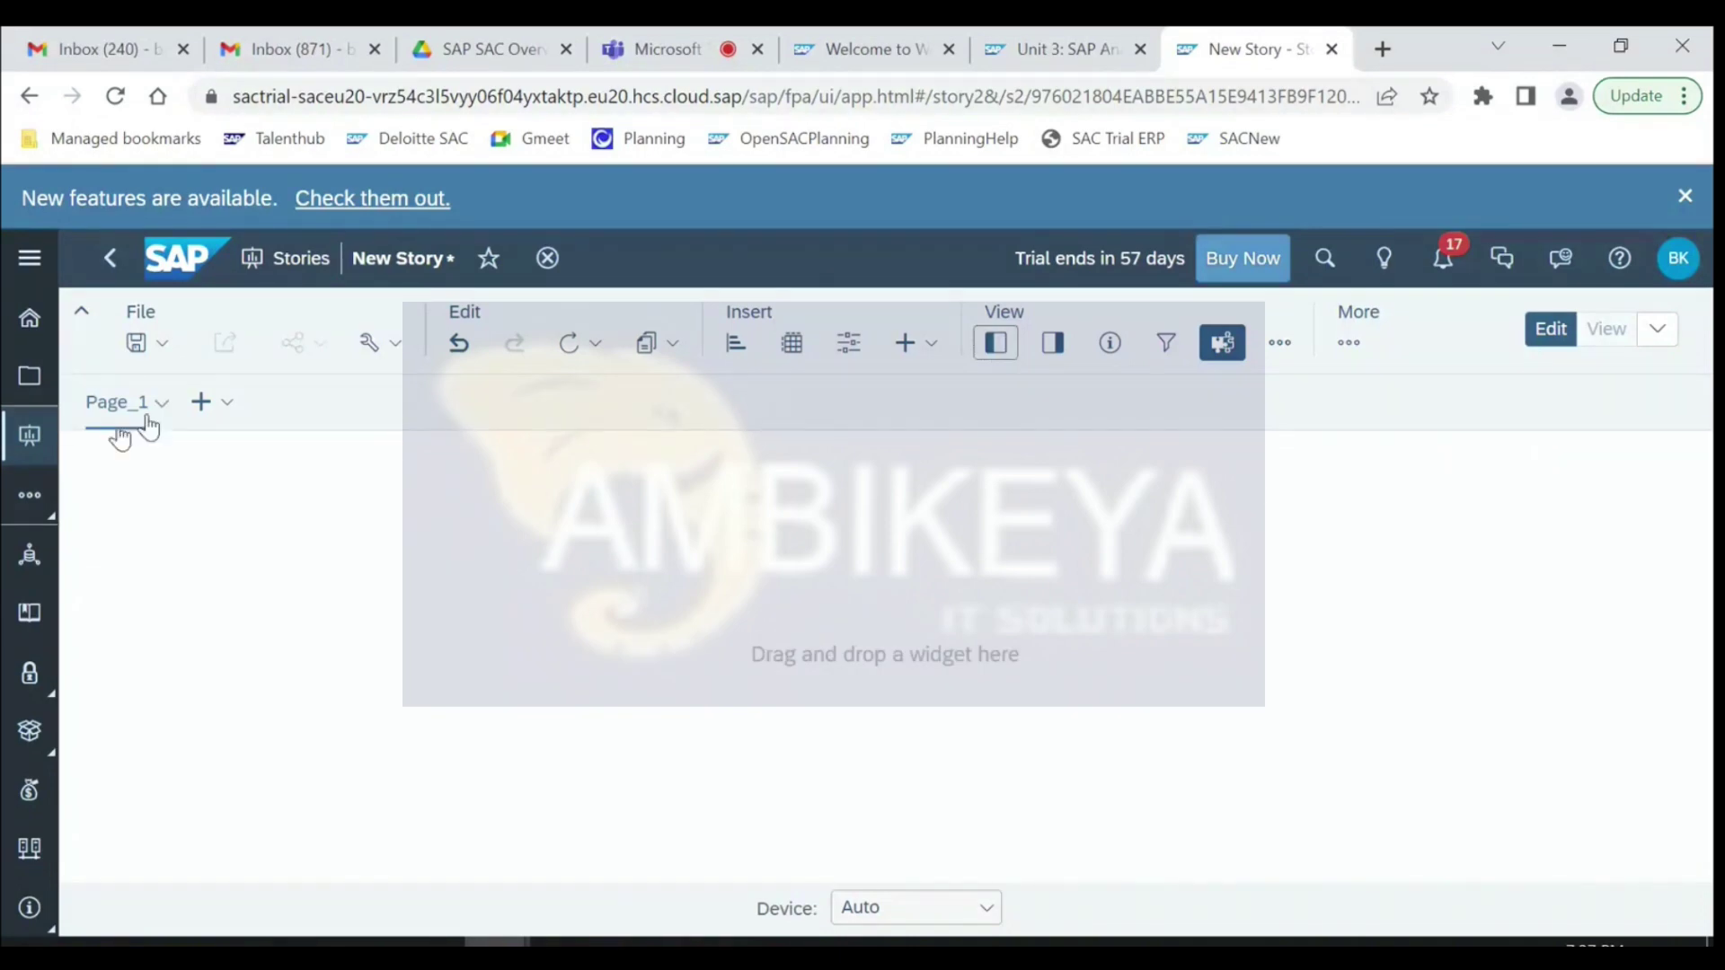
left_click(227, 409)
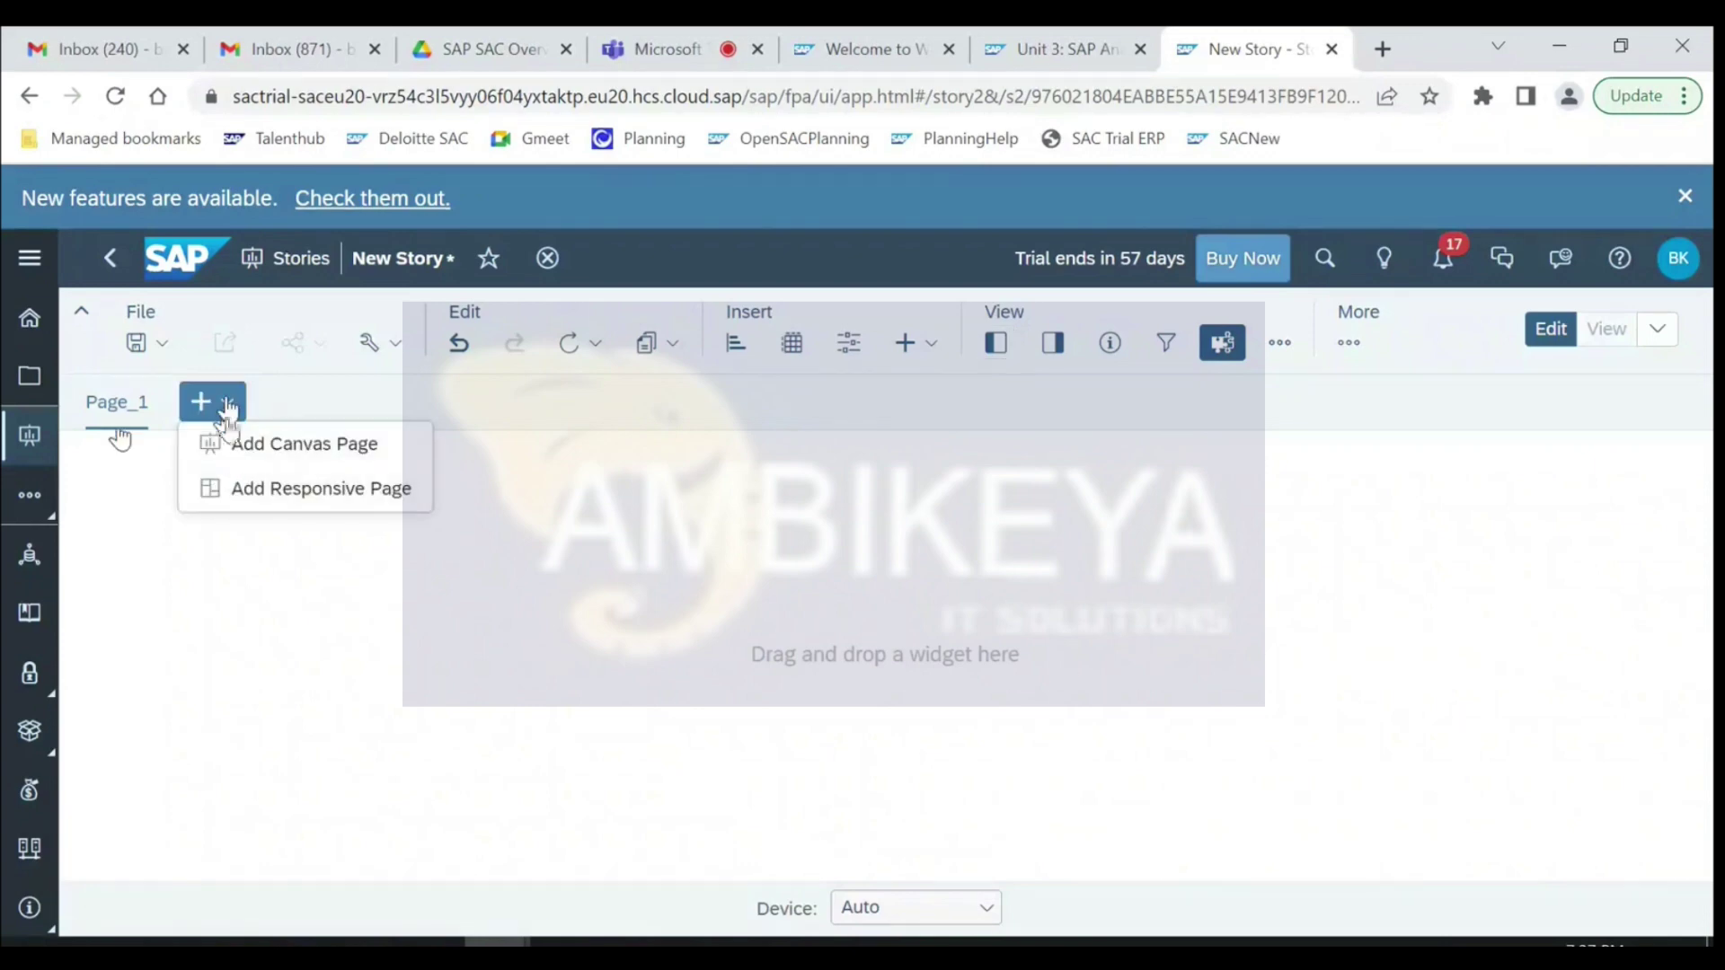
left_click(256, 488)
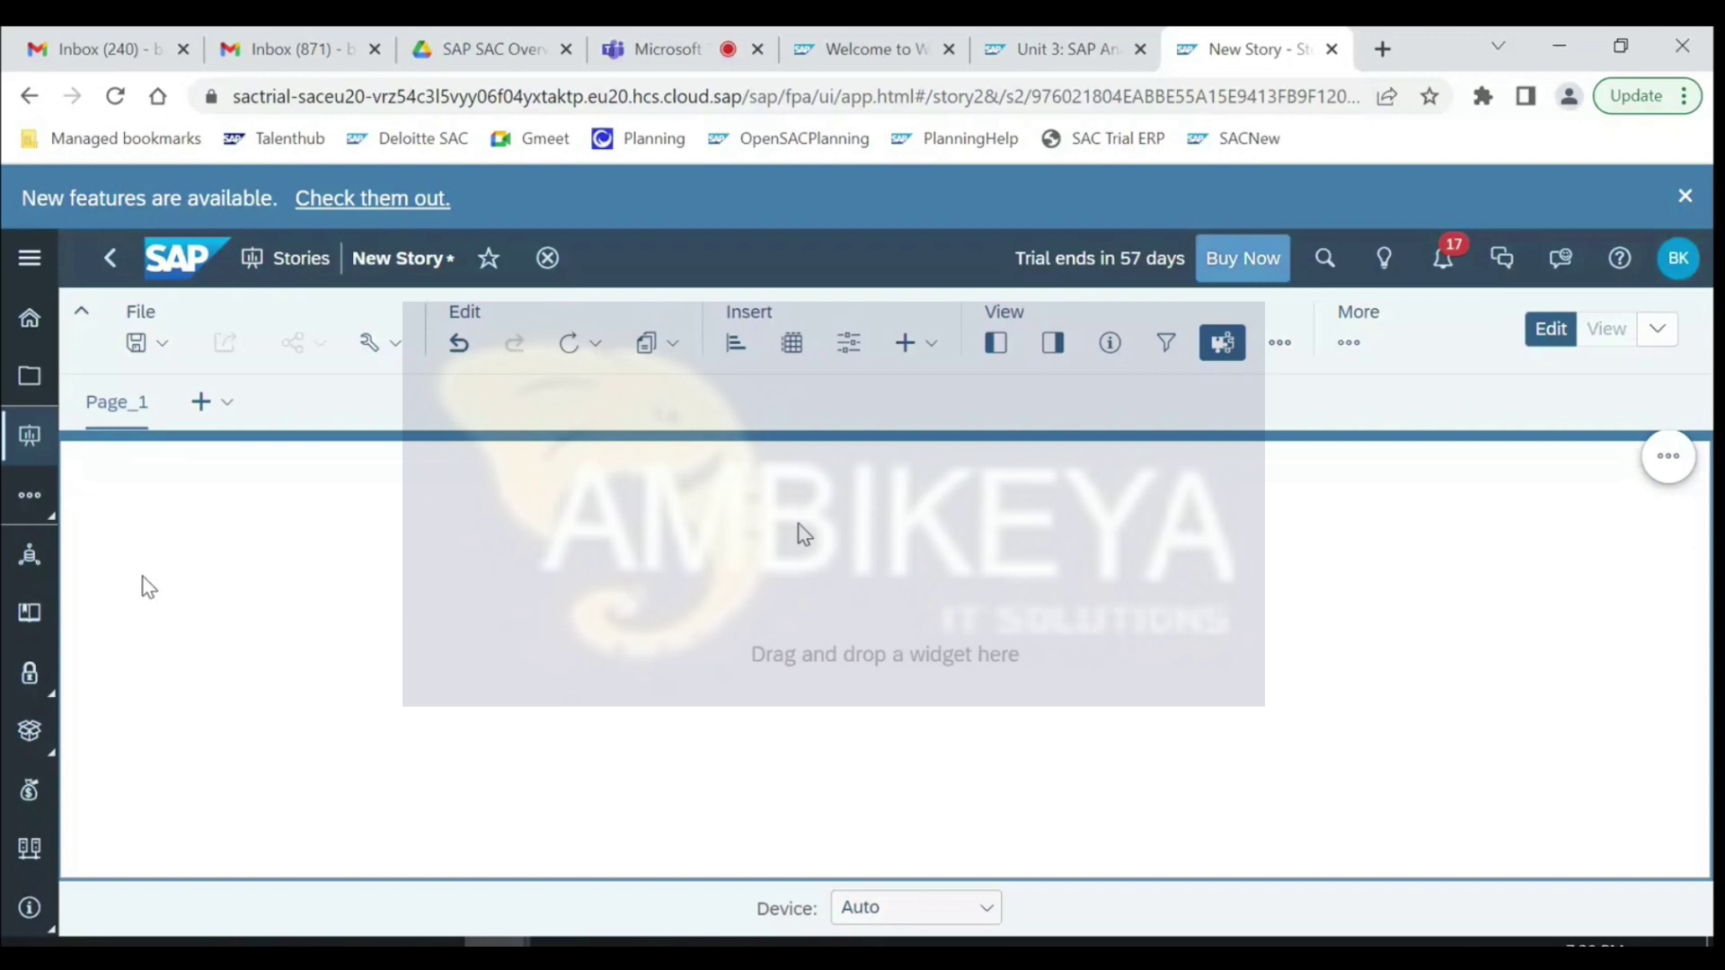
- Review the insertable widgets under Filters/Controls and Text Inputs, and insert a chart based on SalesModel
left_click(934, 358)
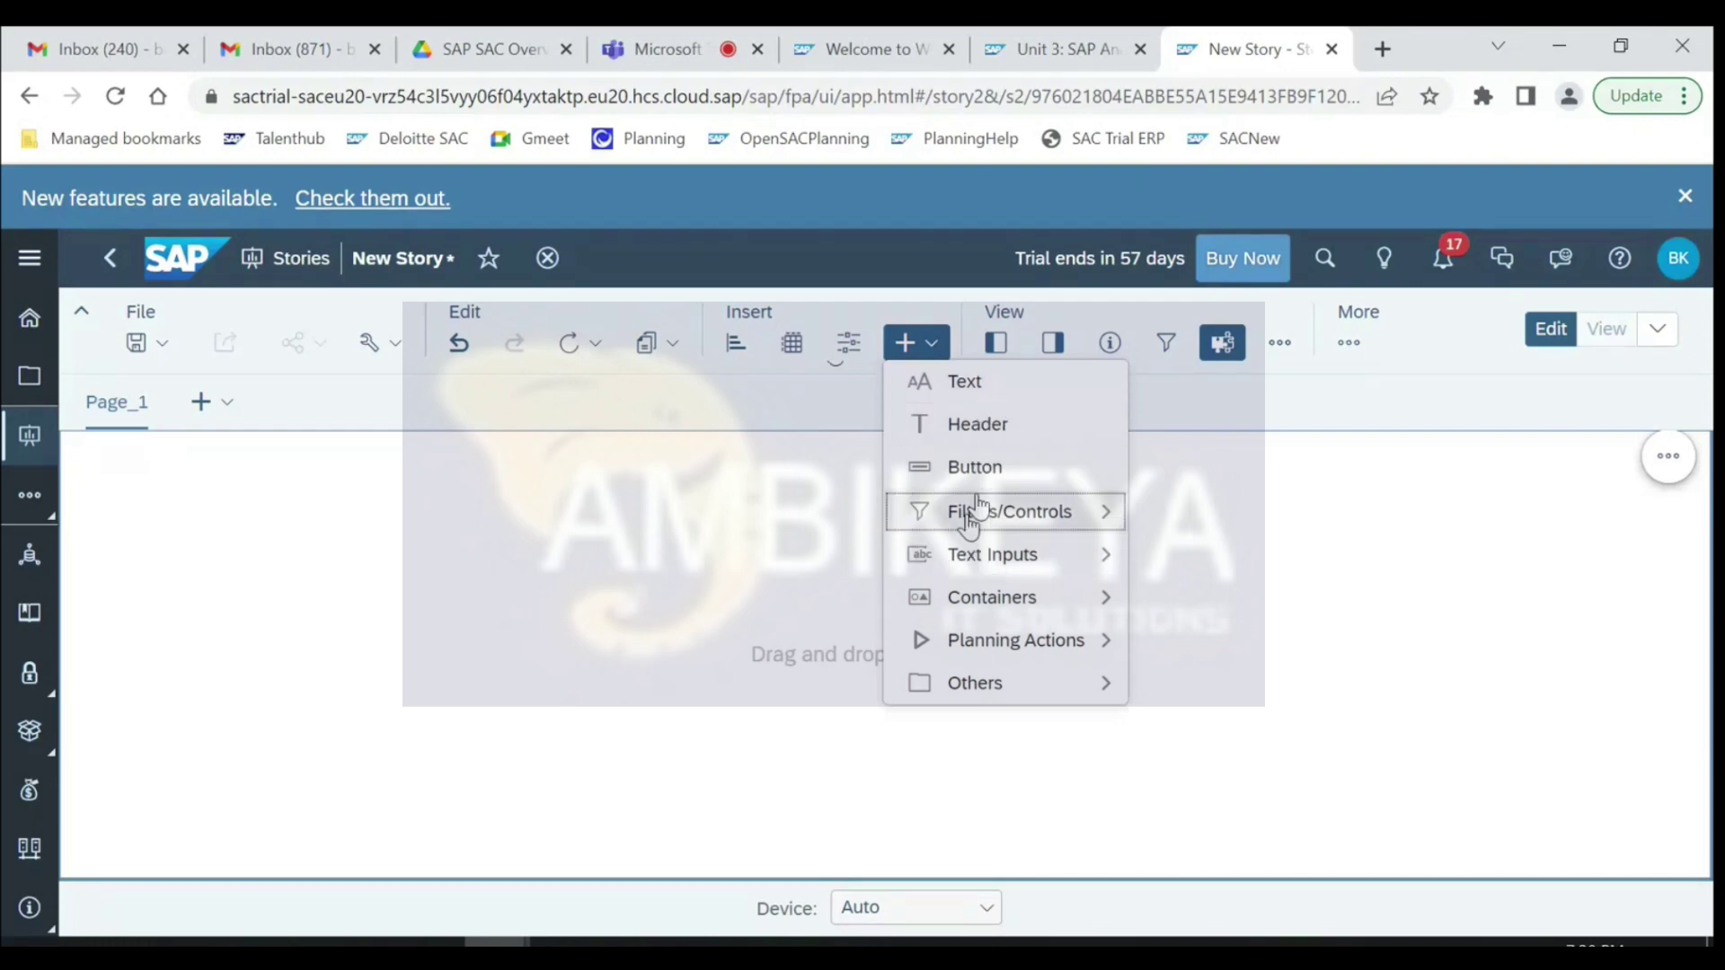
mouse_move(1014, 531)
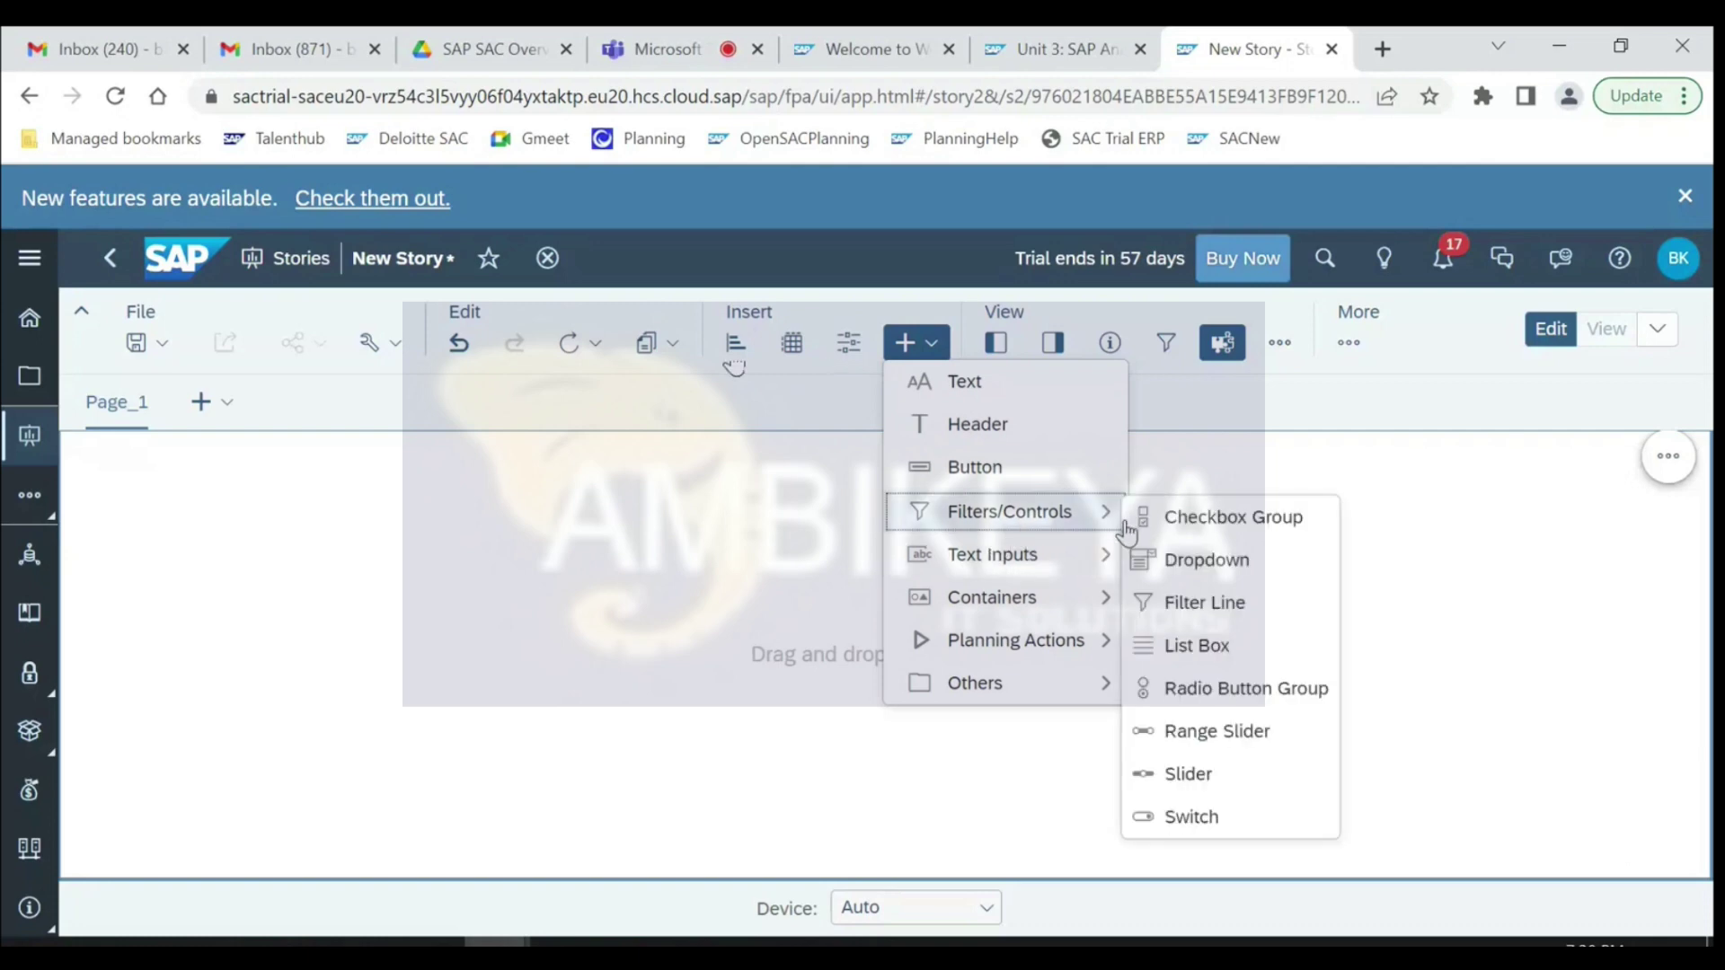
mouse_move(1056, 568)
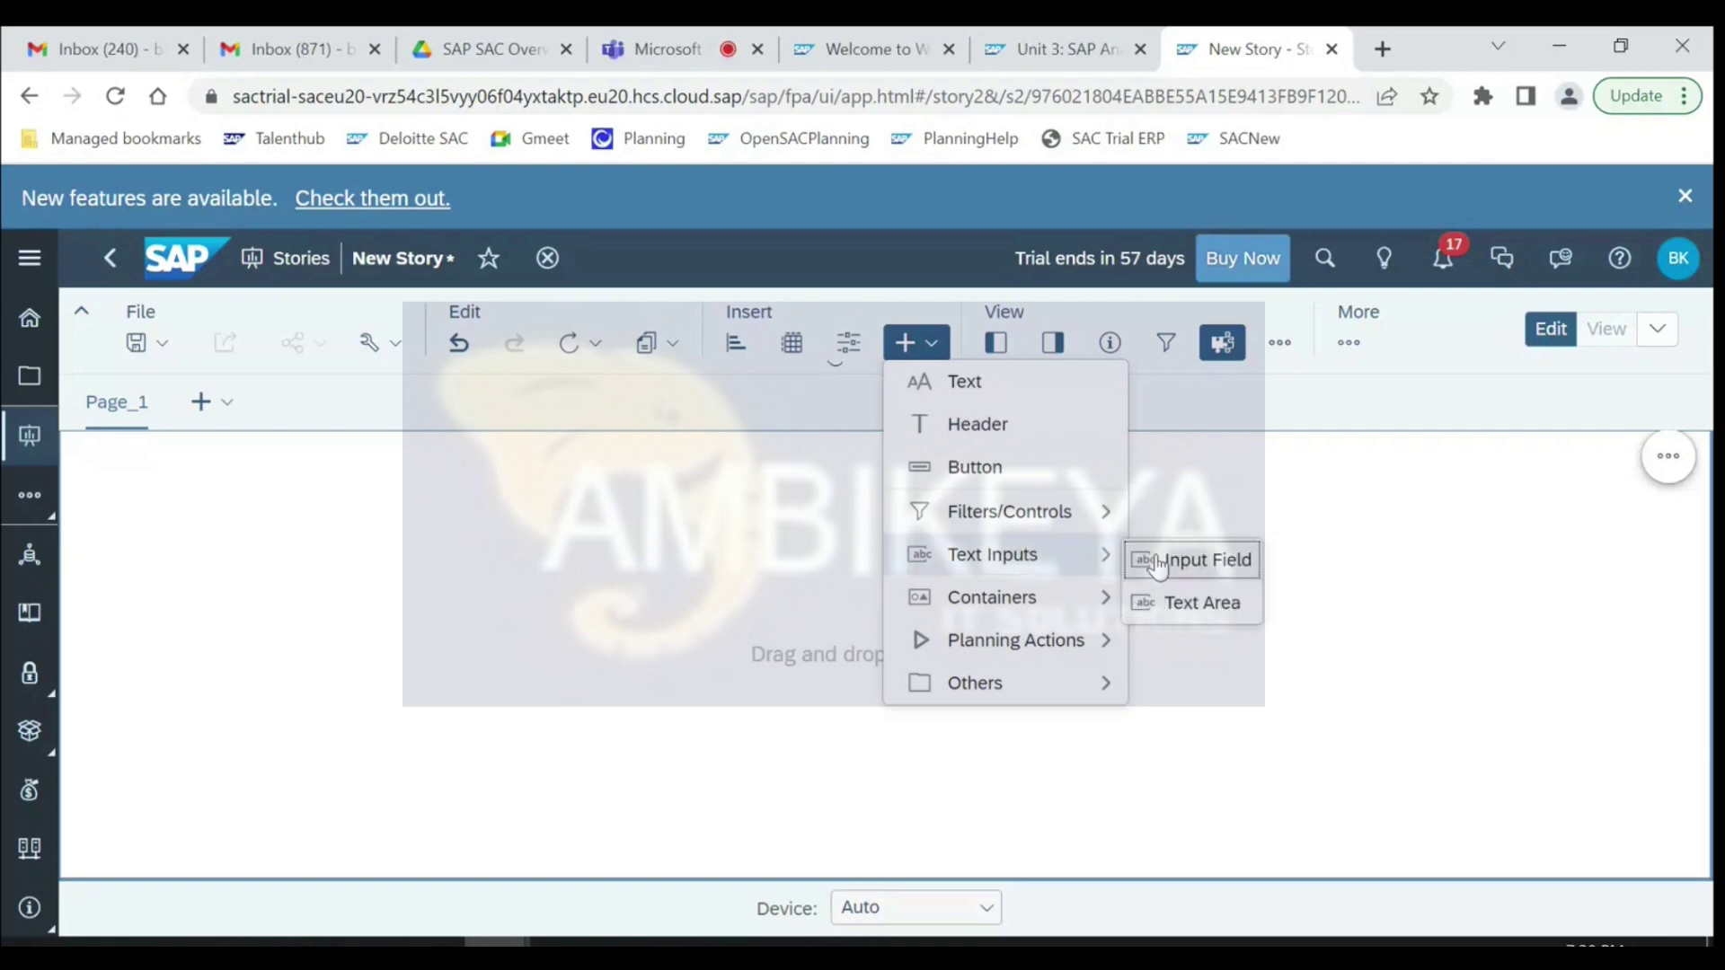
left_click_drag(1165, 595, 770, 551)
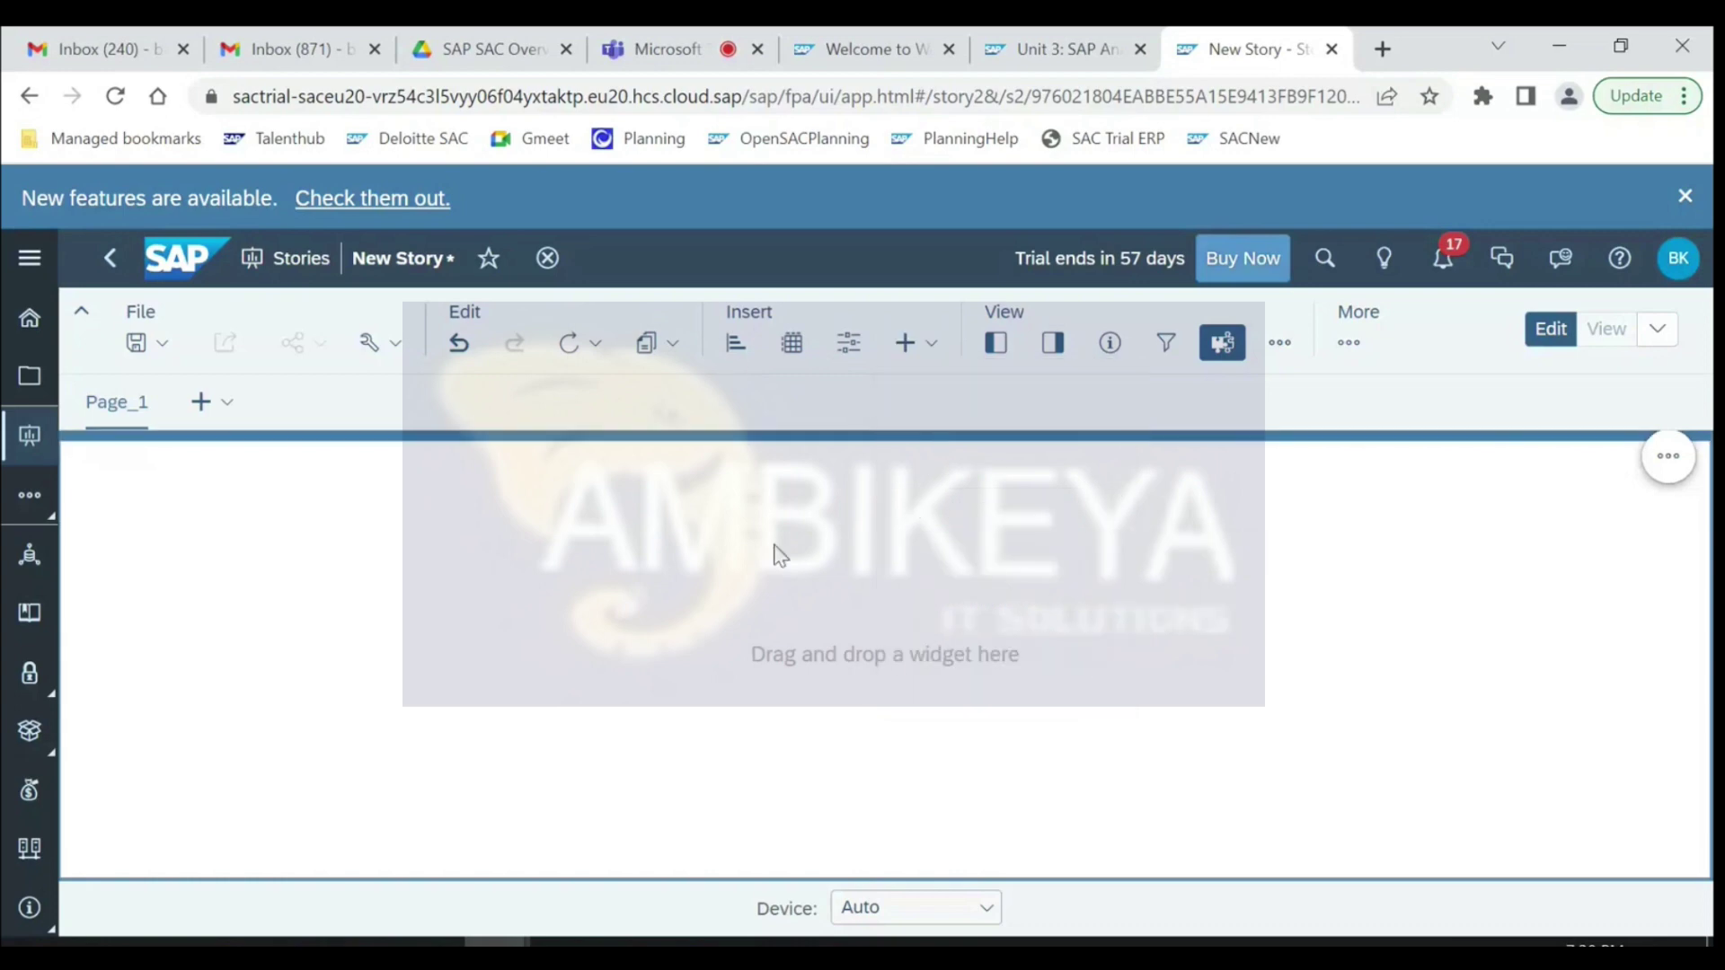
left_click(734, 352)
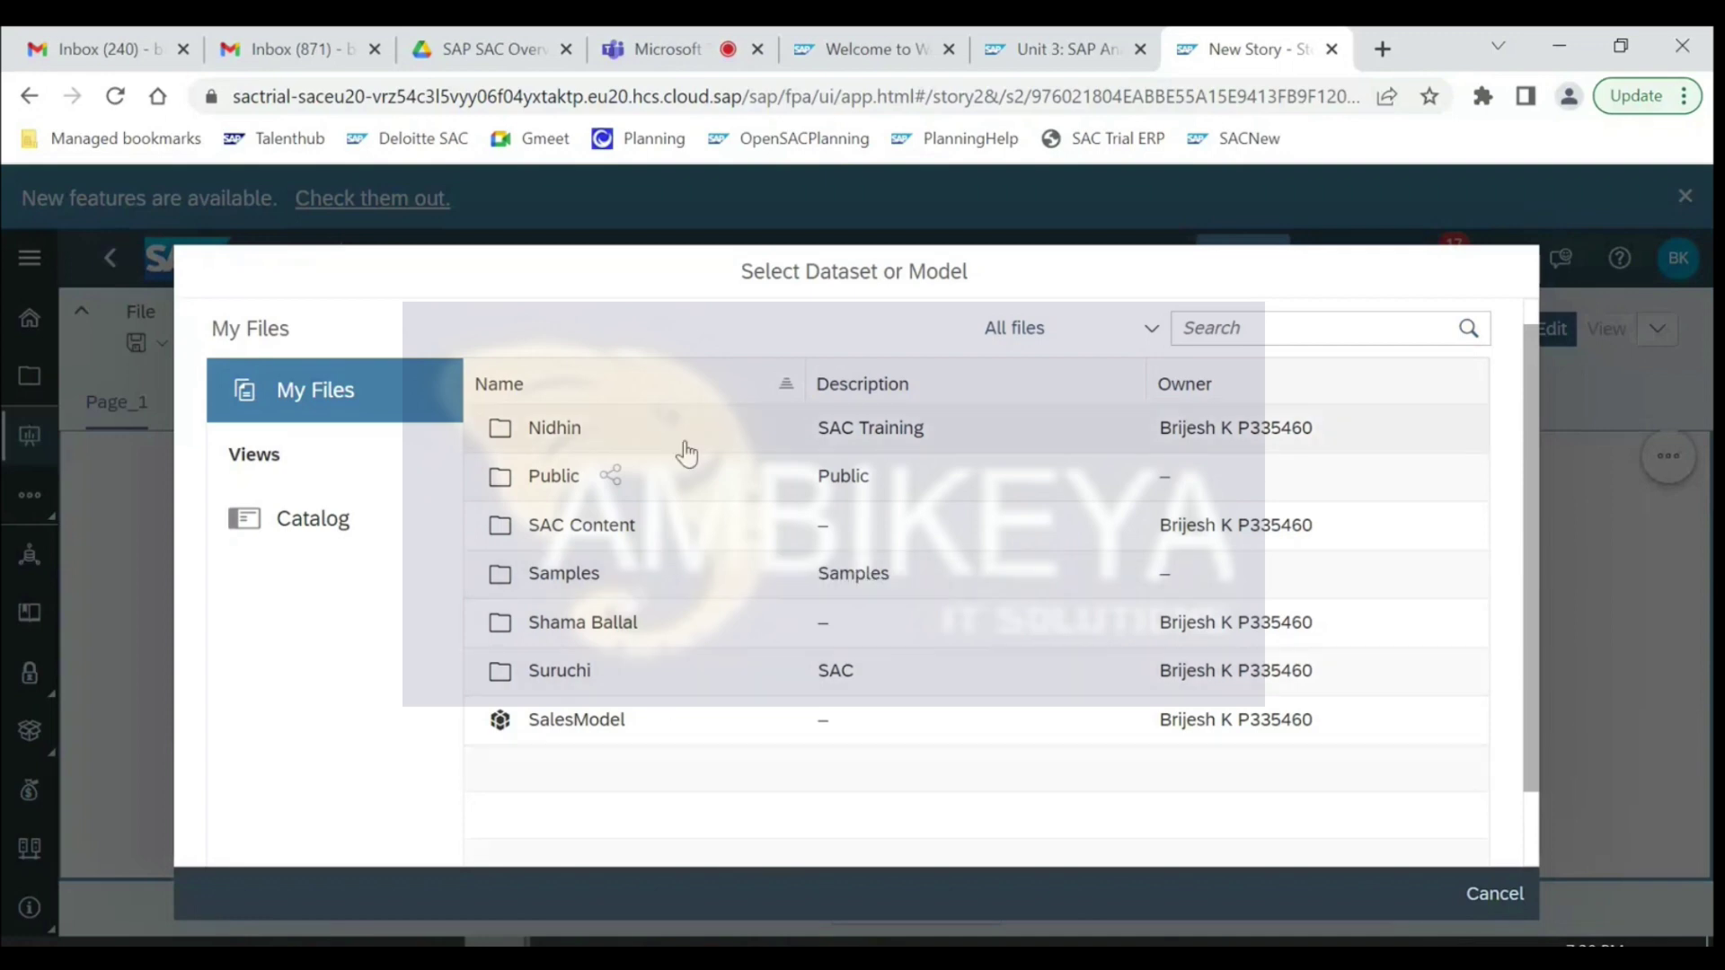
left_click(584, 719)
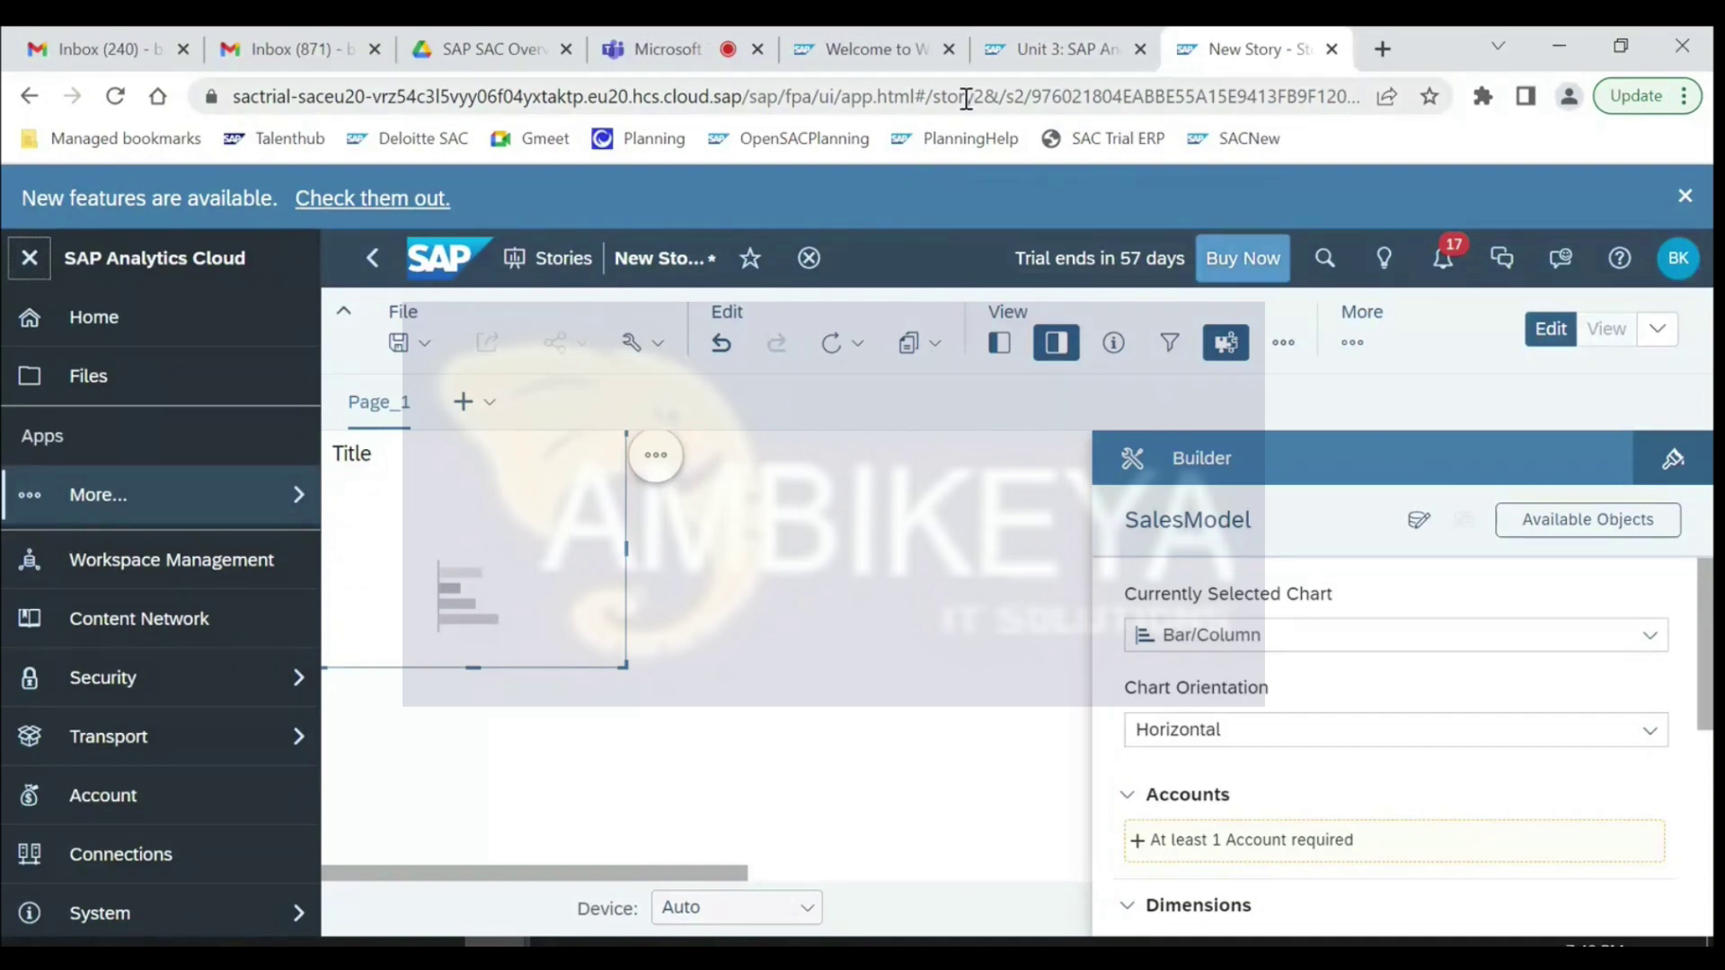
left_click(1061, 46)
left_click(898, 40)
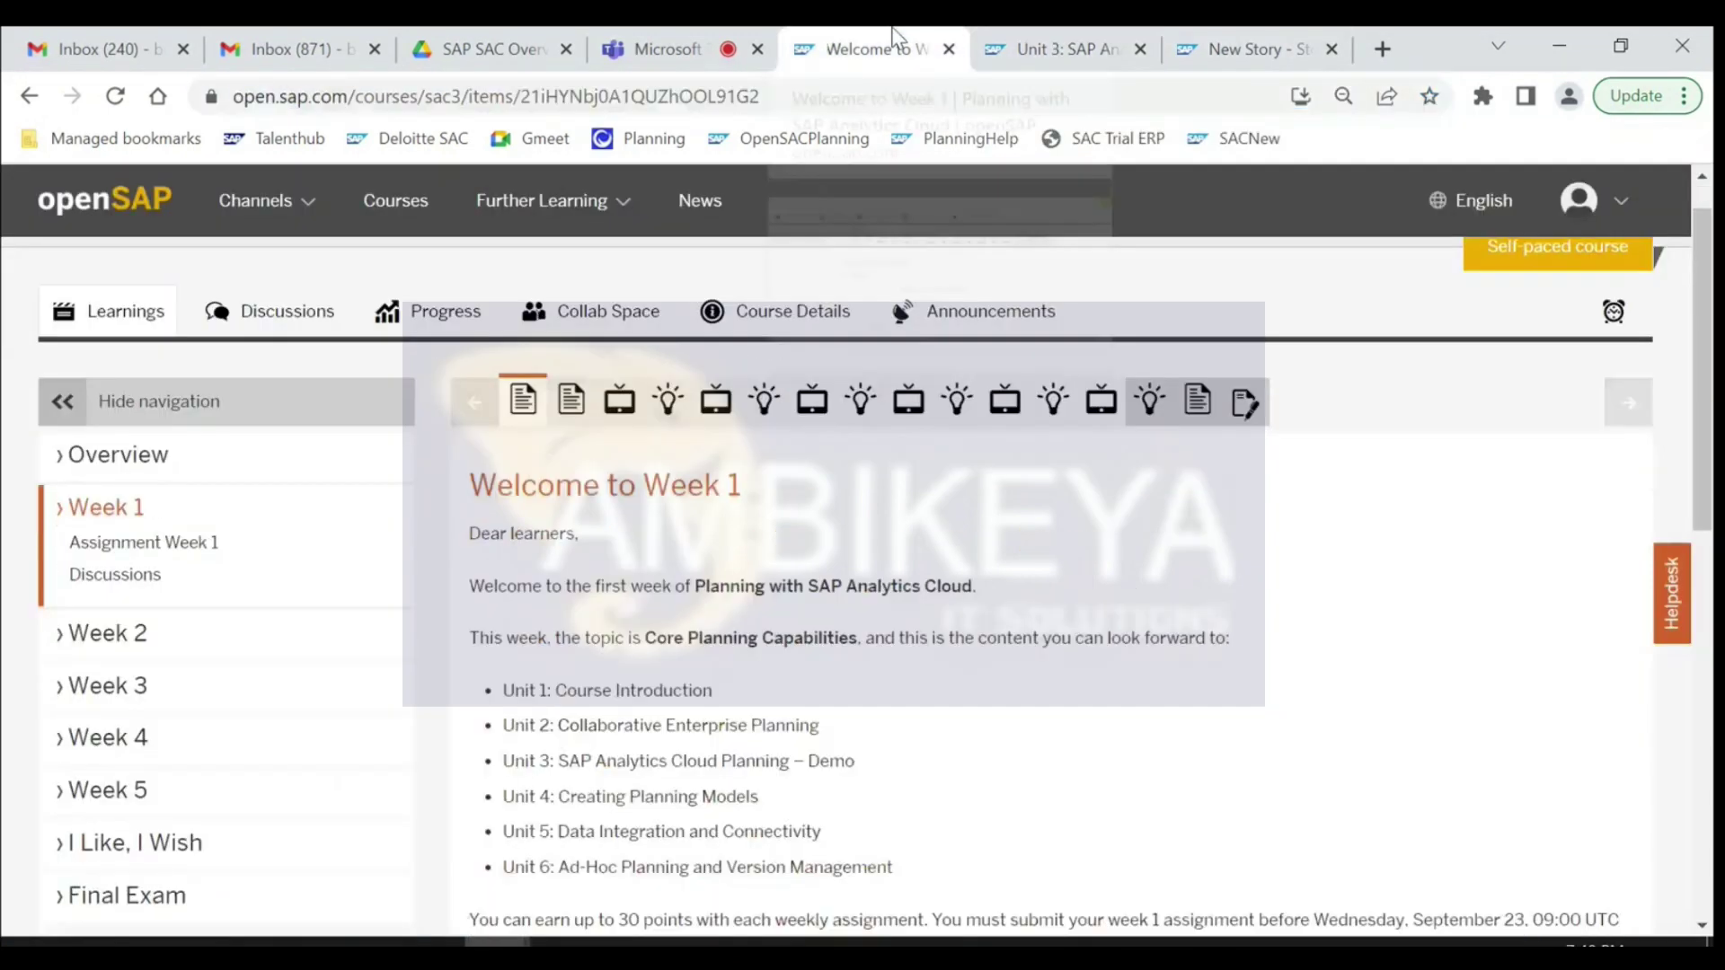
left_click(1224, 36)
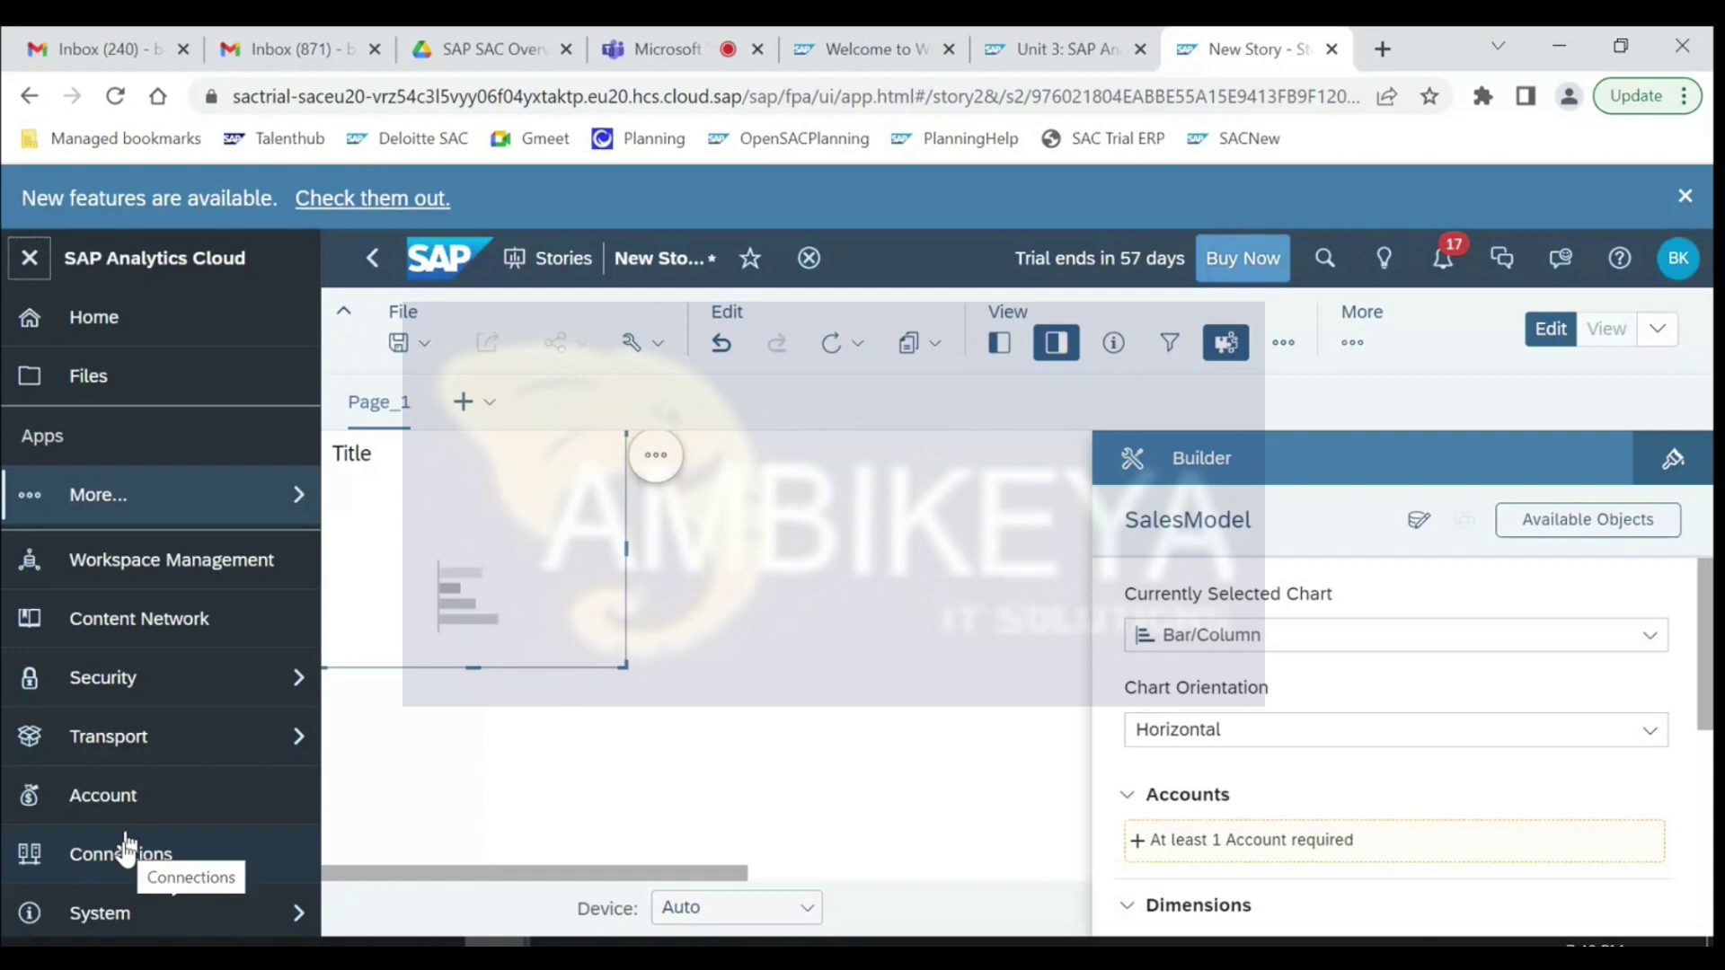
- Look at the Export and Import options offered for Transport
left_click(140, 743)
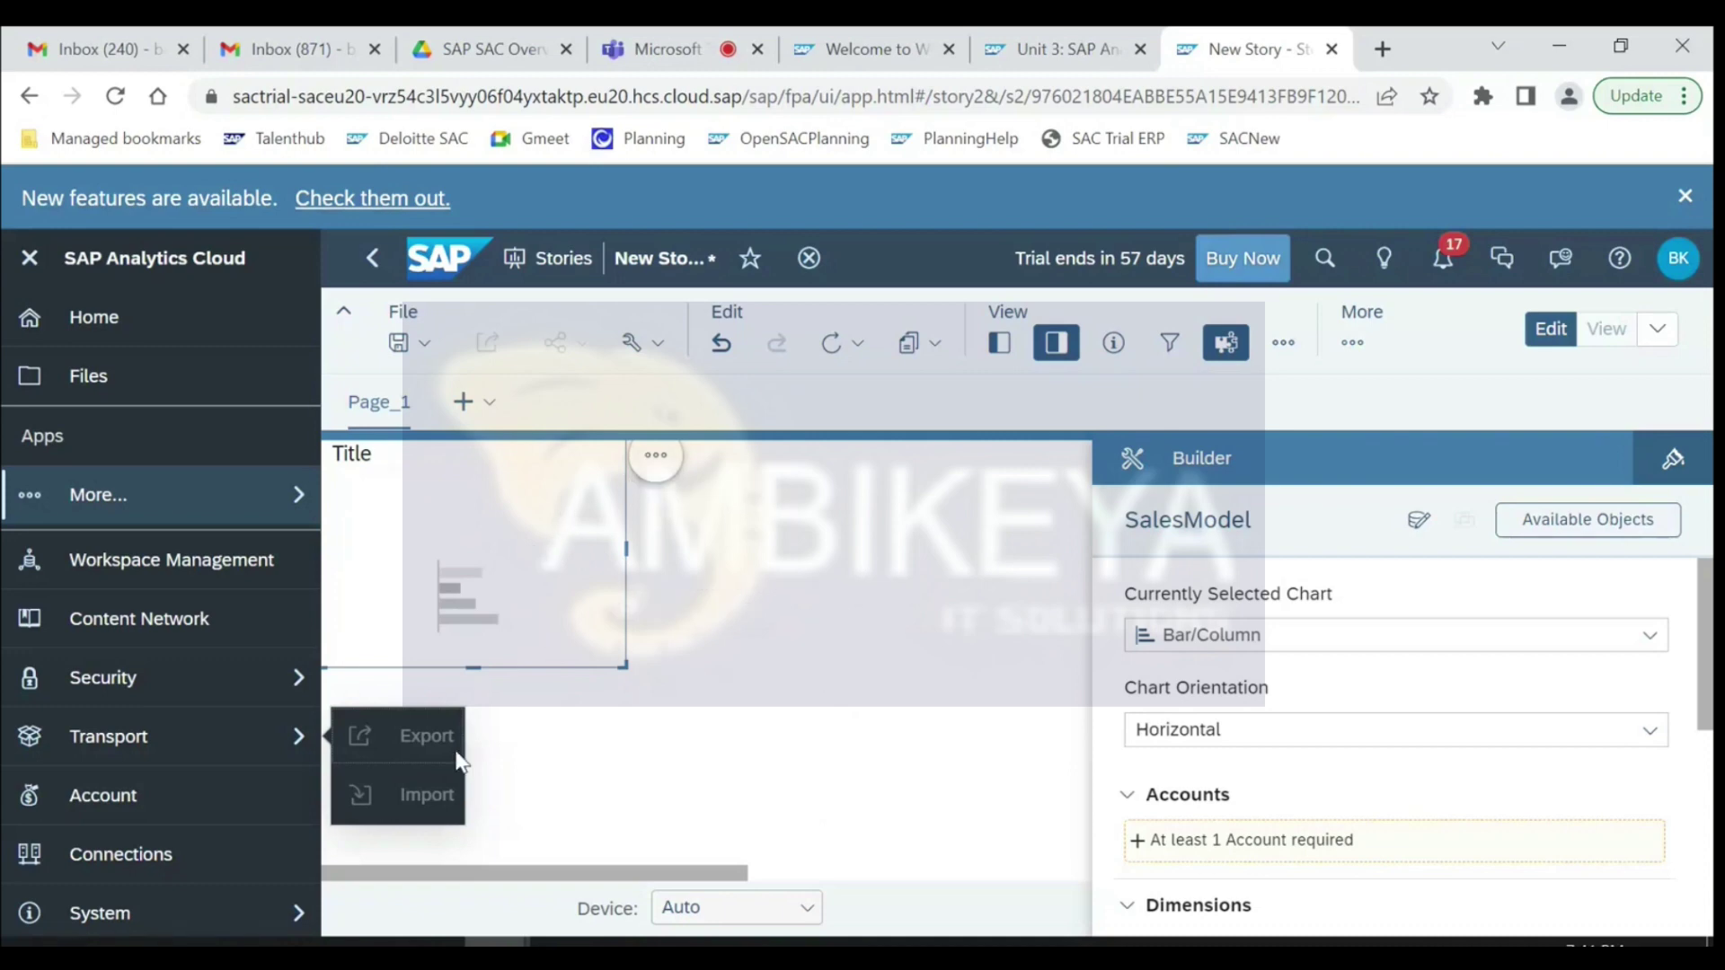
mouse_move(415, 754)
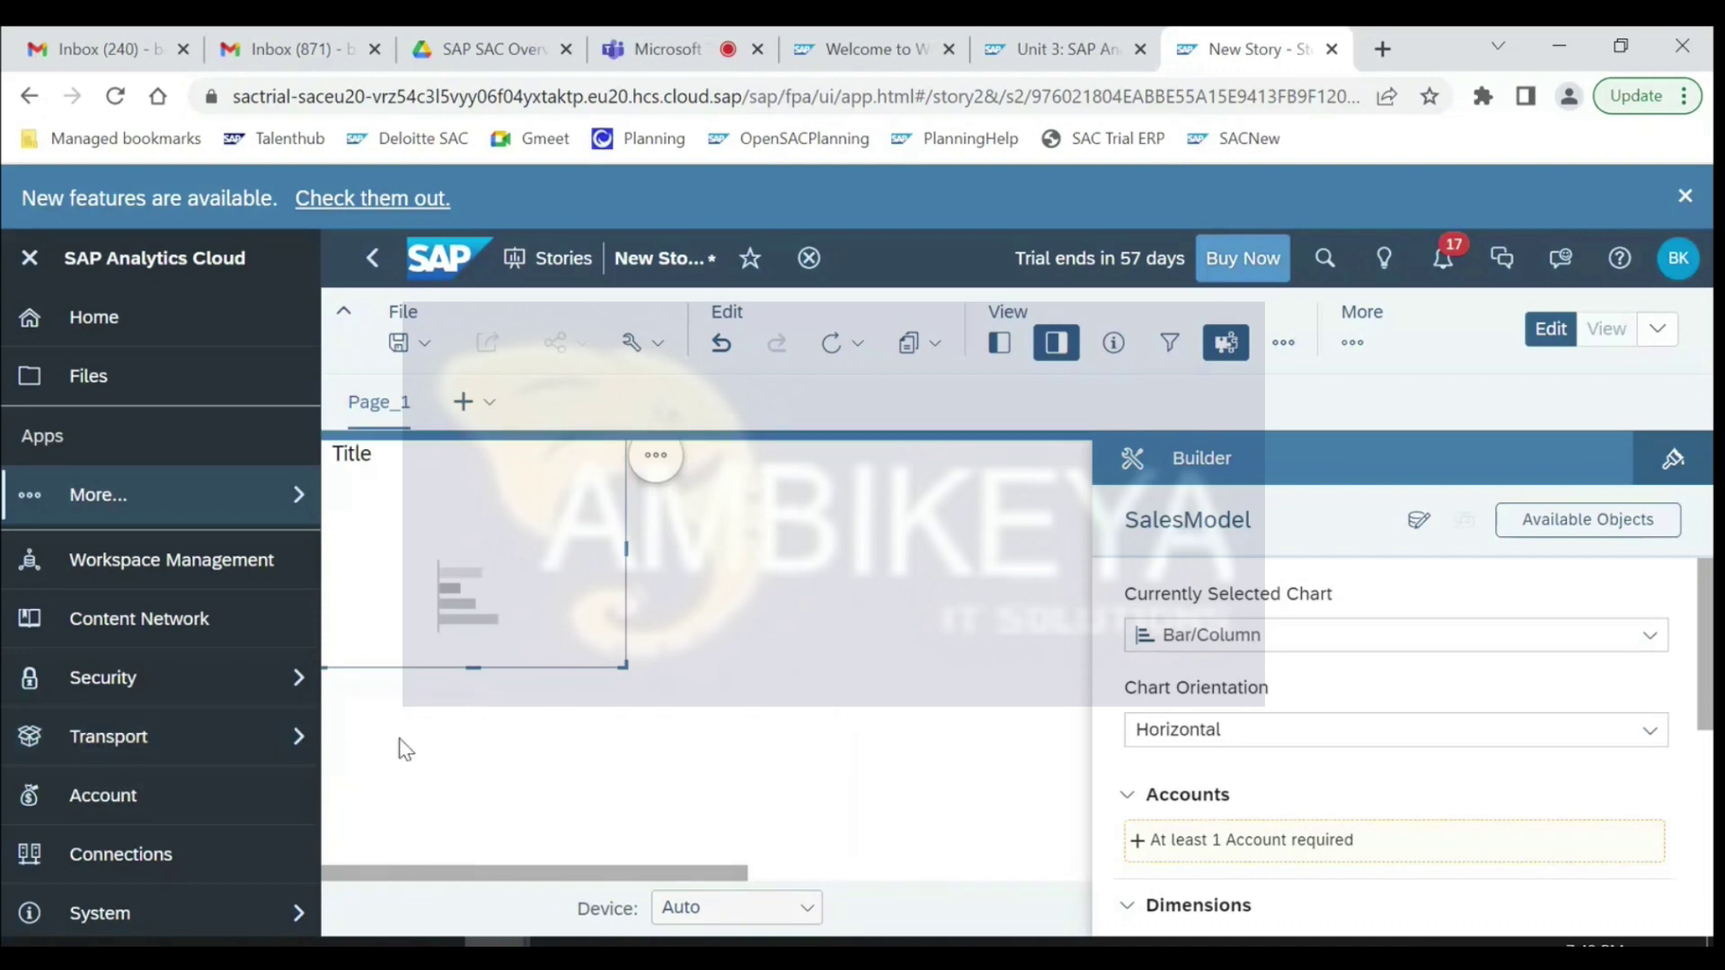
mouse_move(281, 750)
- Go to the Connections page, discarding the unsaved changes in the new story
left_click(183, 855)
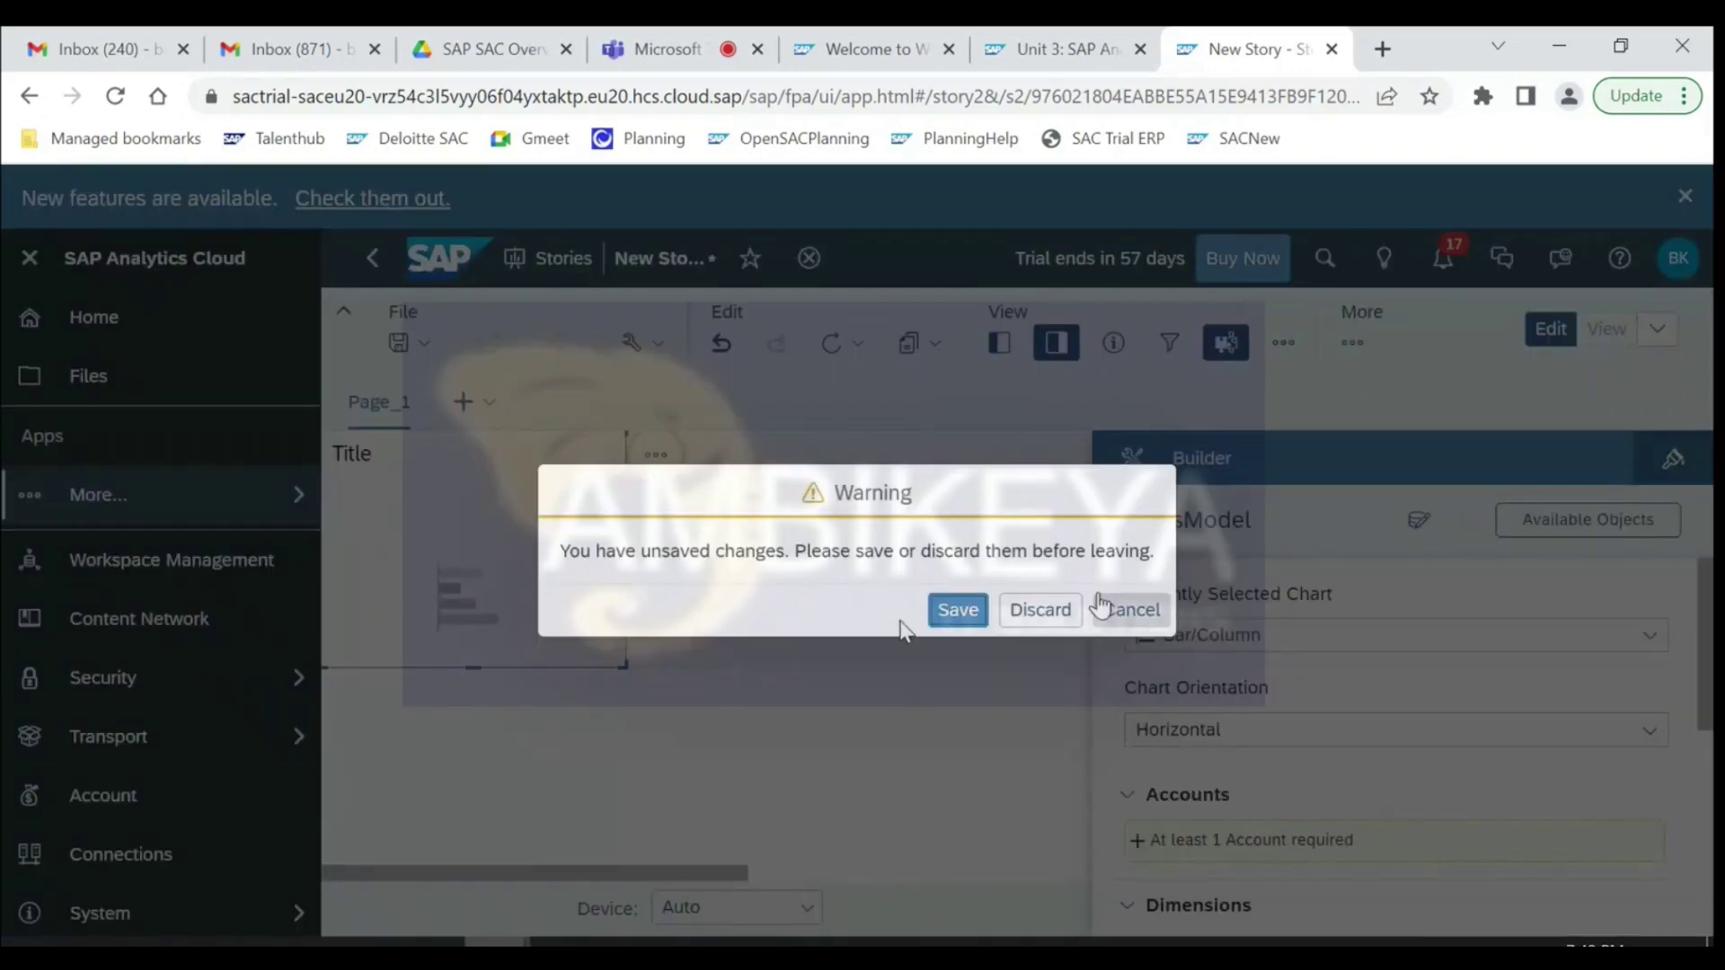
left_click(1034, 610)
left_click(273, 844)
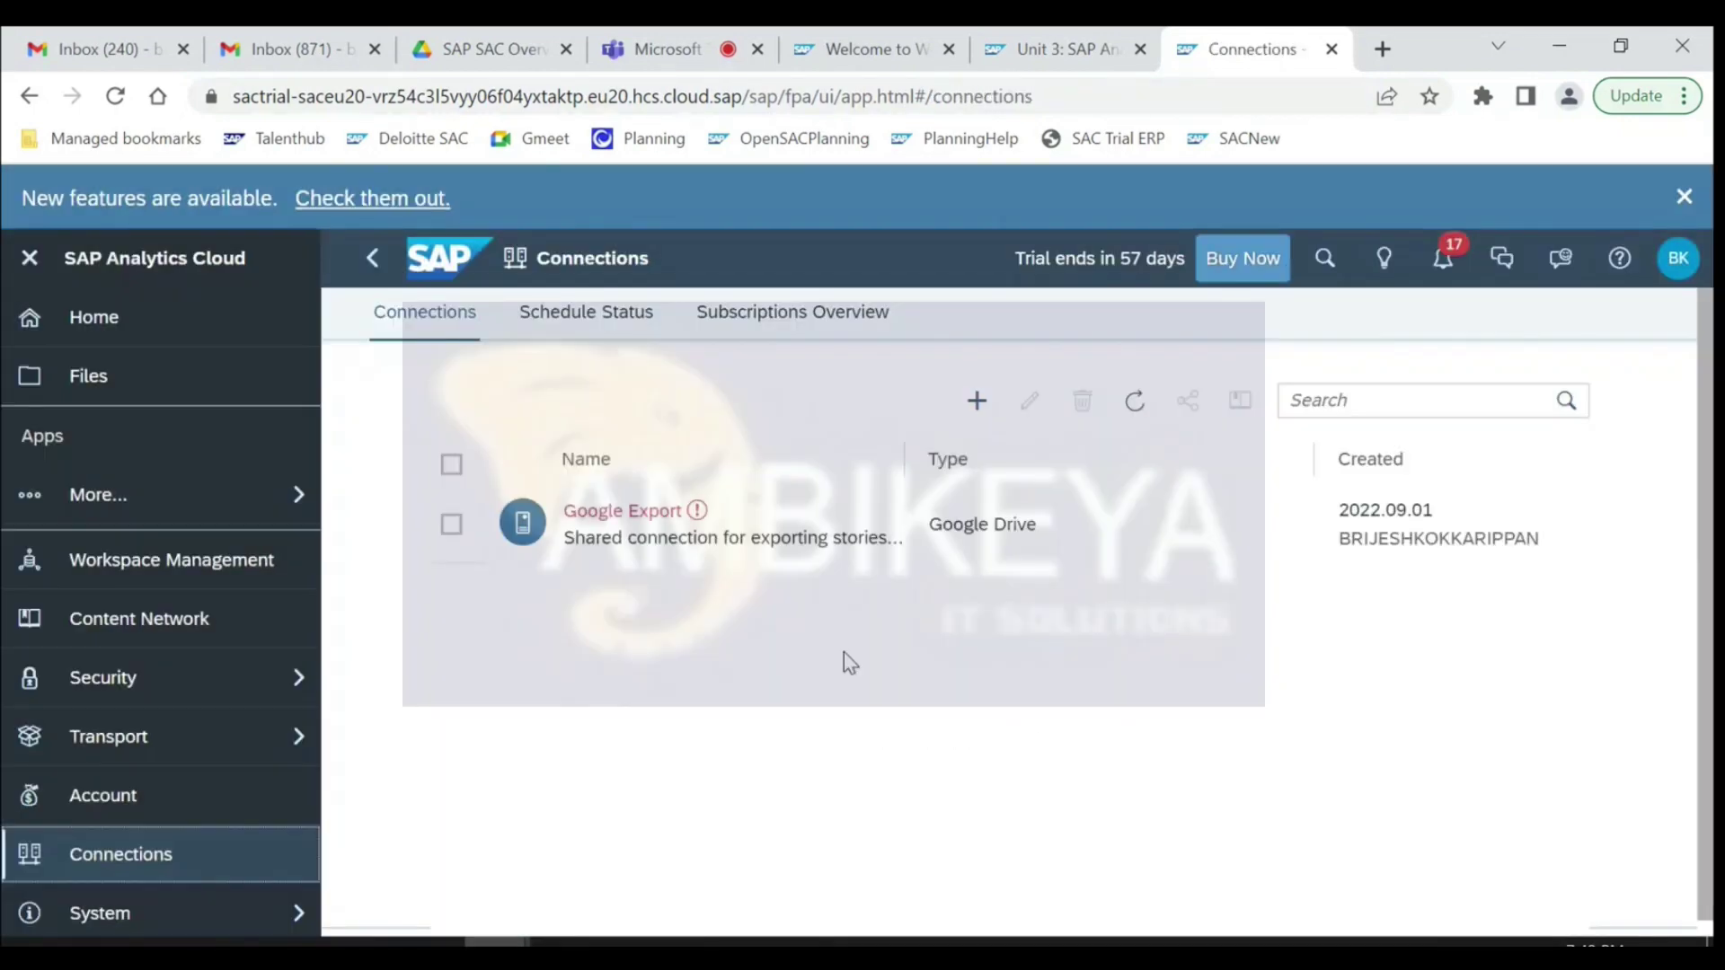
- Start adding a connection and review the data sources offered under Acquire Data, such as SAP S/4HANA and Google Drive
left_click(976, 401)
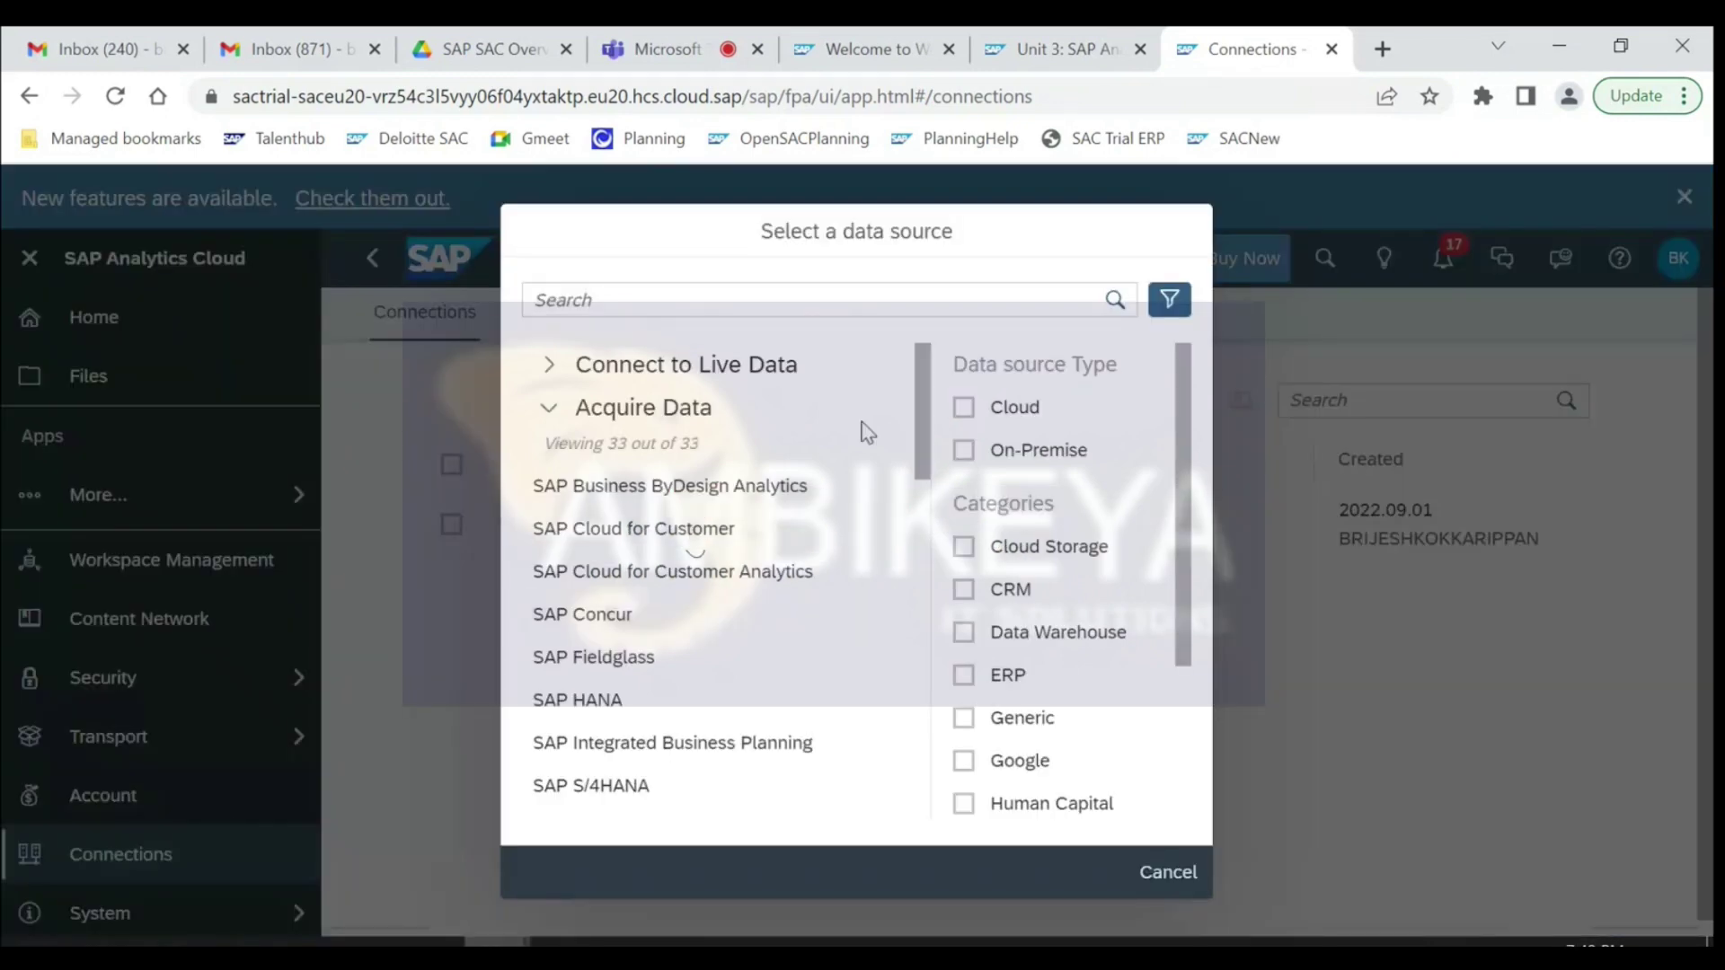
mouse_move(927, 403)
left_mouse_down()
mouse_move(897, 762)
mouse_move(943, 388)
left_mouse_up()
left_click(548, 409)
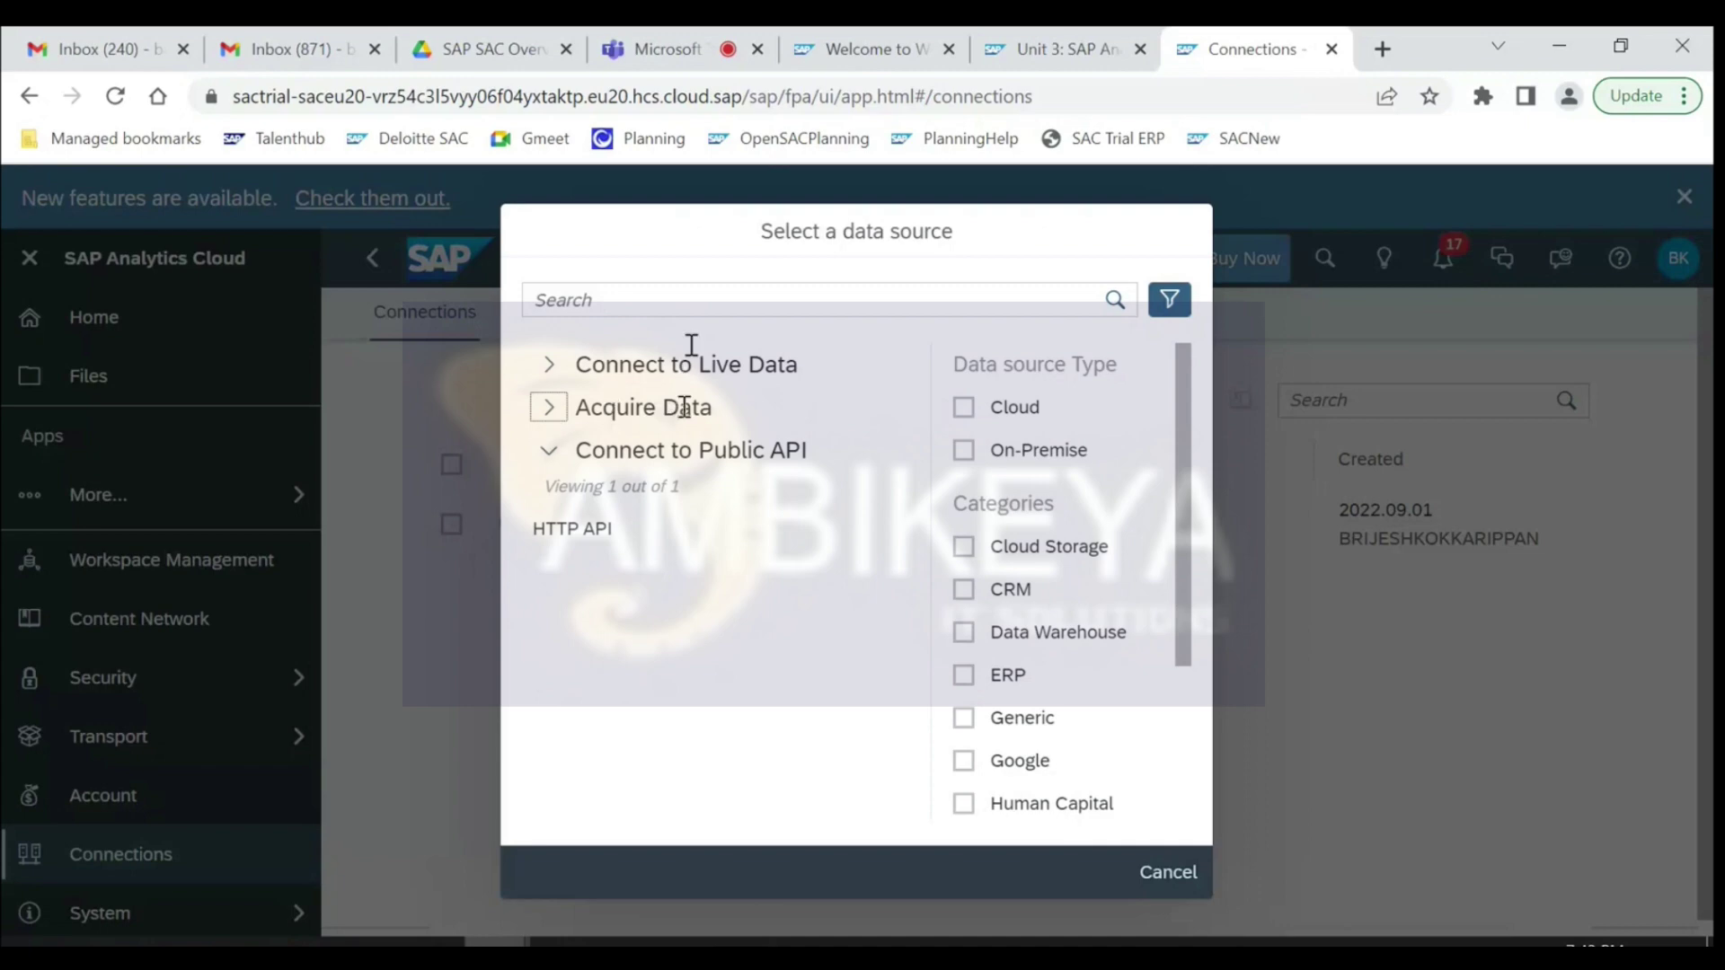
left_click(547, 411)
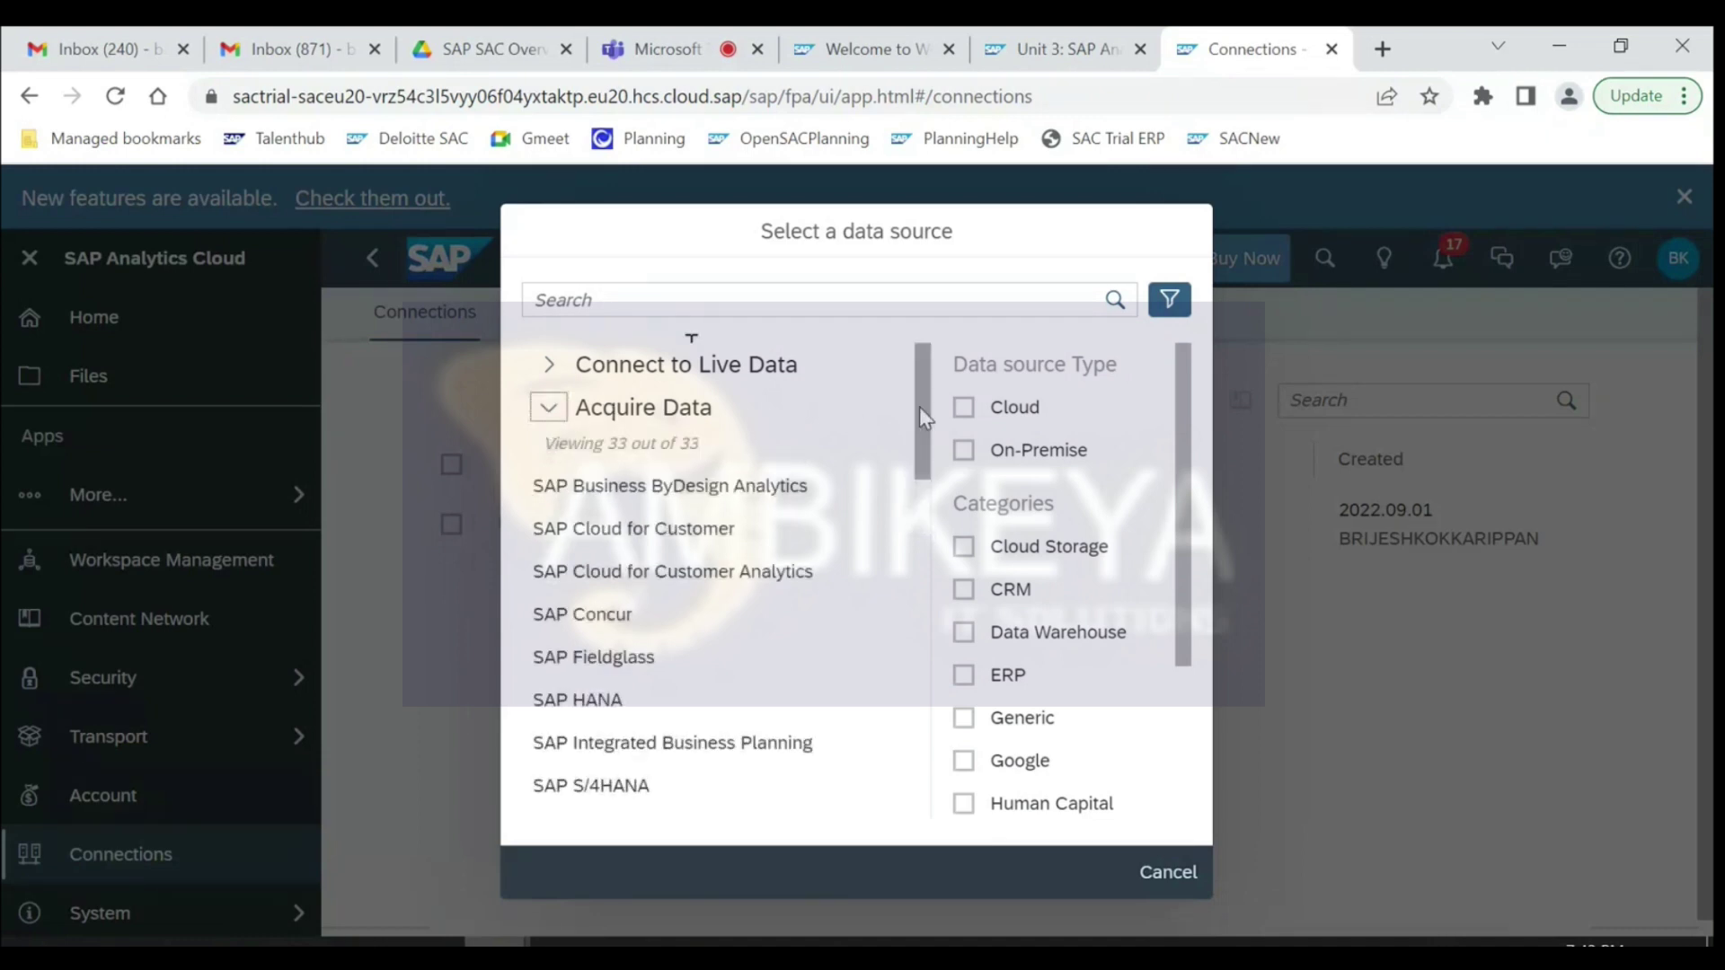
scroll(921, 422, "down", 1)
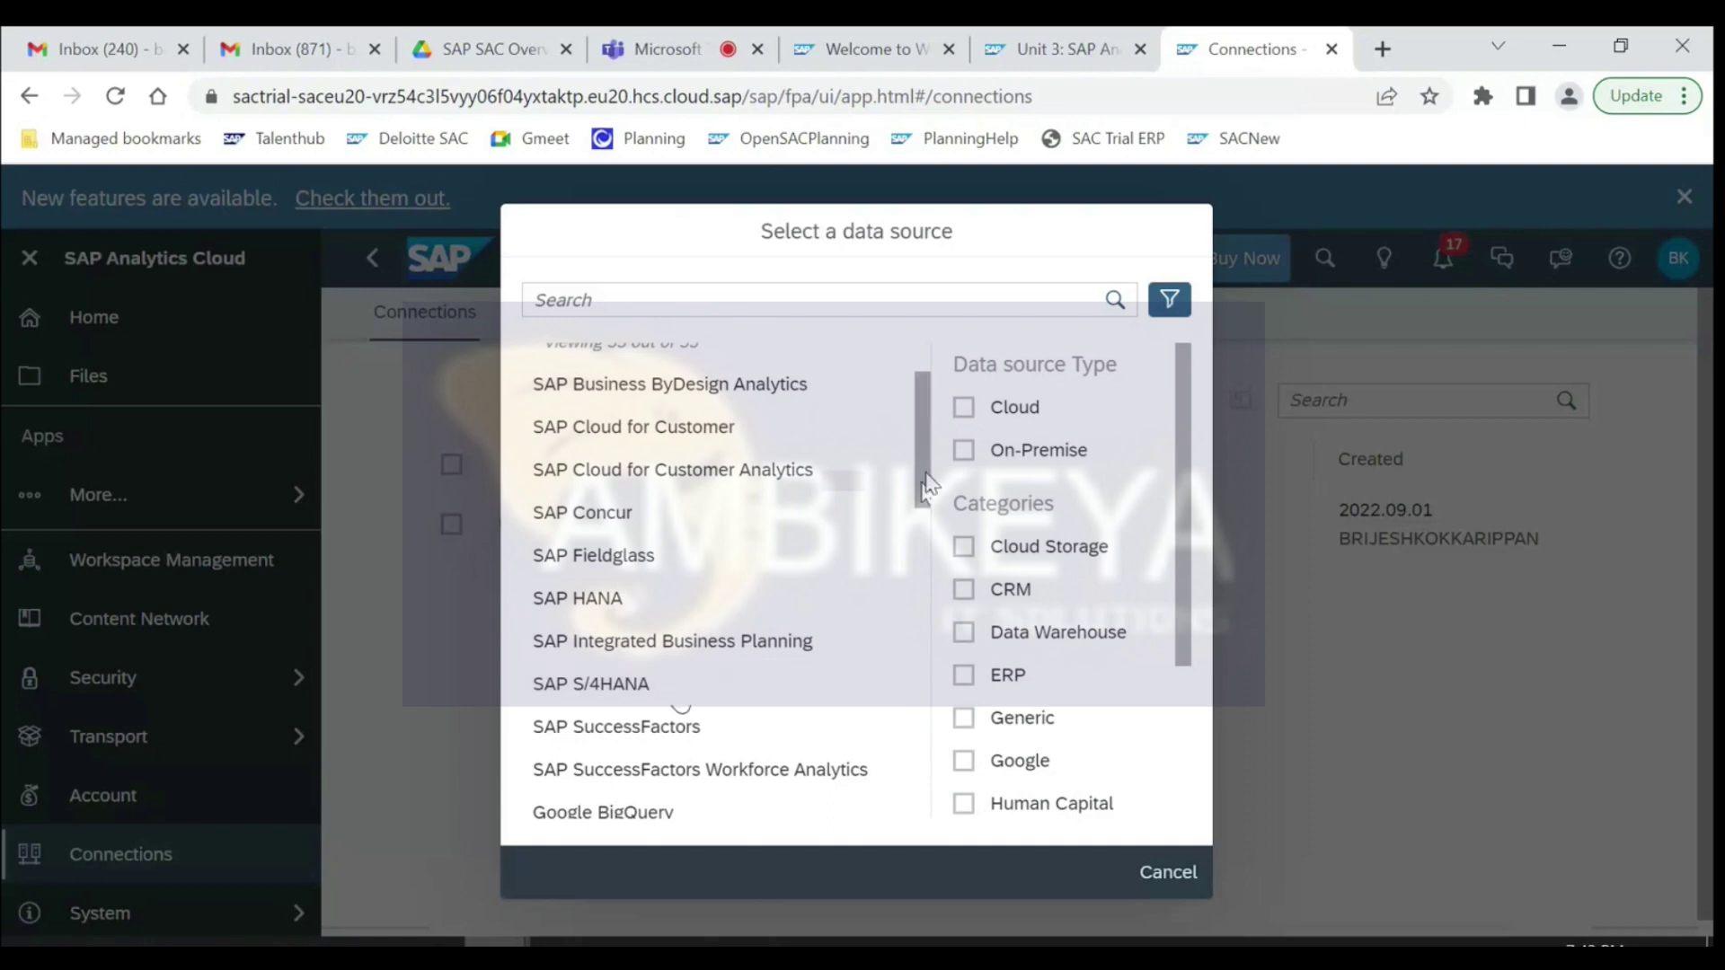
left_click_drag(929, 467, 929, 528)
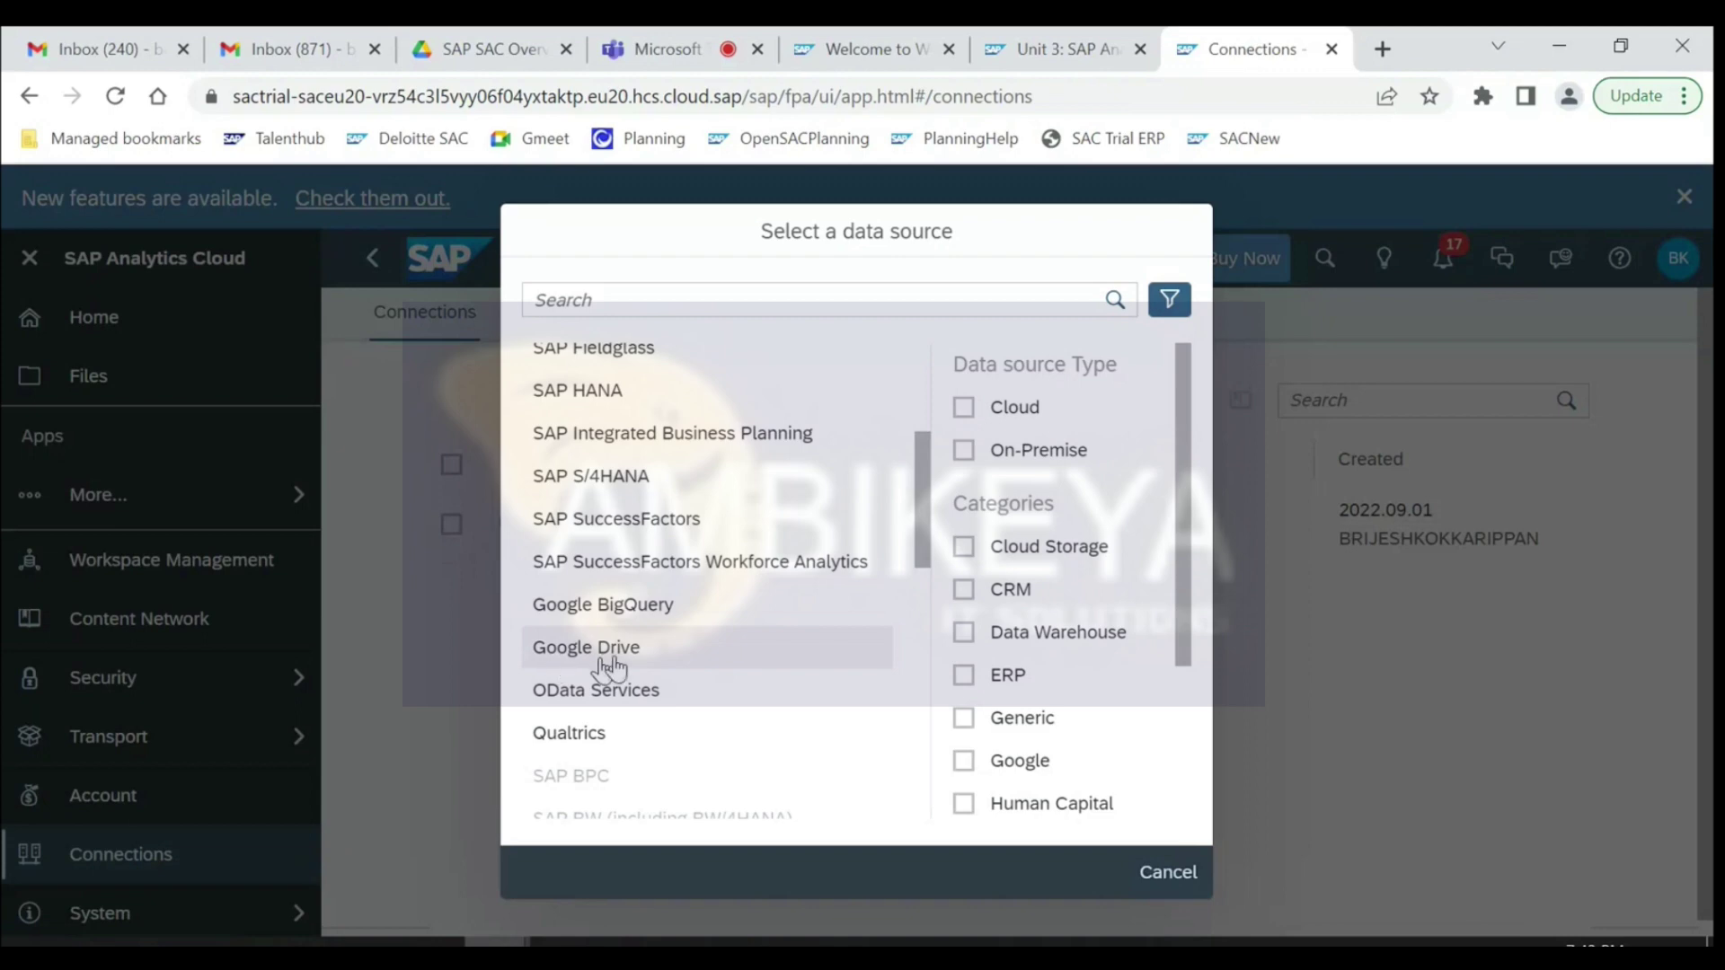
left_click_drag(921, 520, 931, 386)
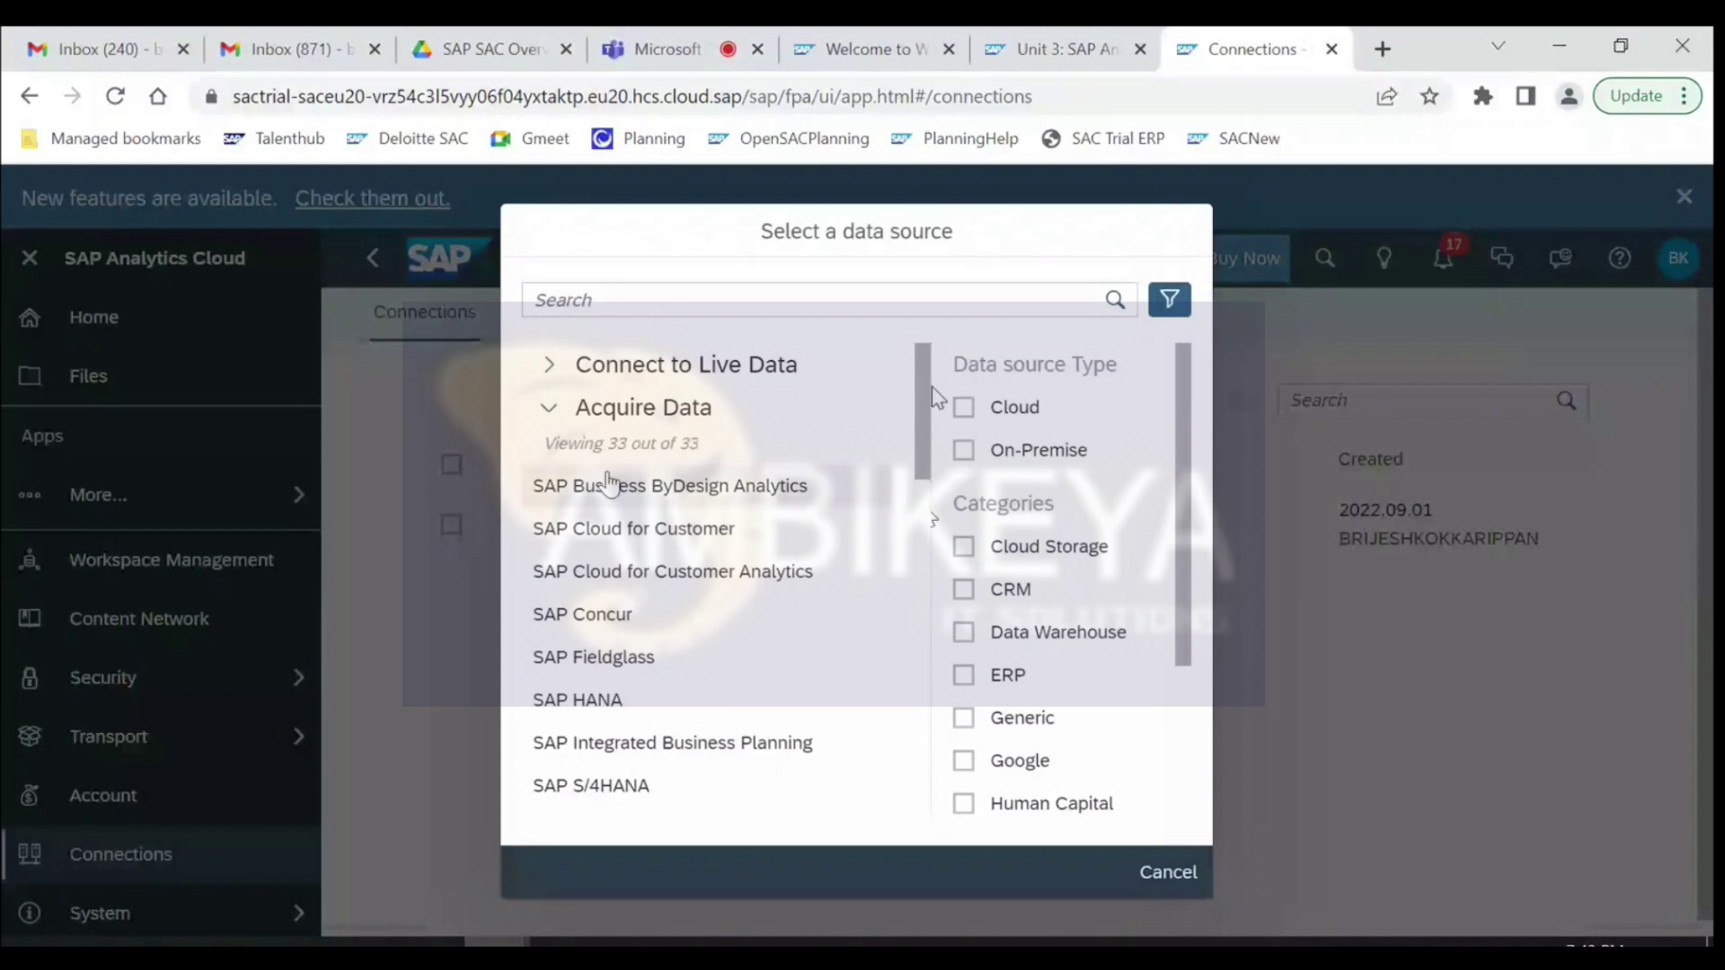
- Review the Connect to Live Data sources and the filter categories, filter the sources by Cloud, and leave the data source selection
left_click(550, 411)
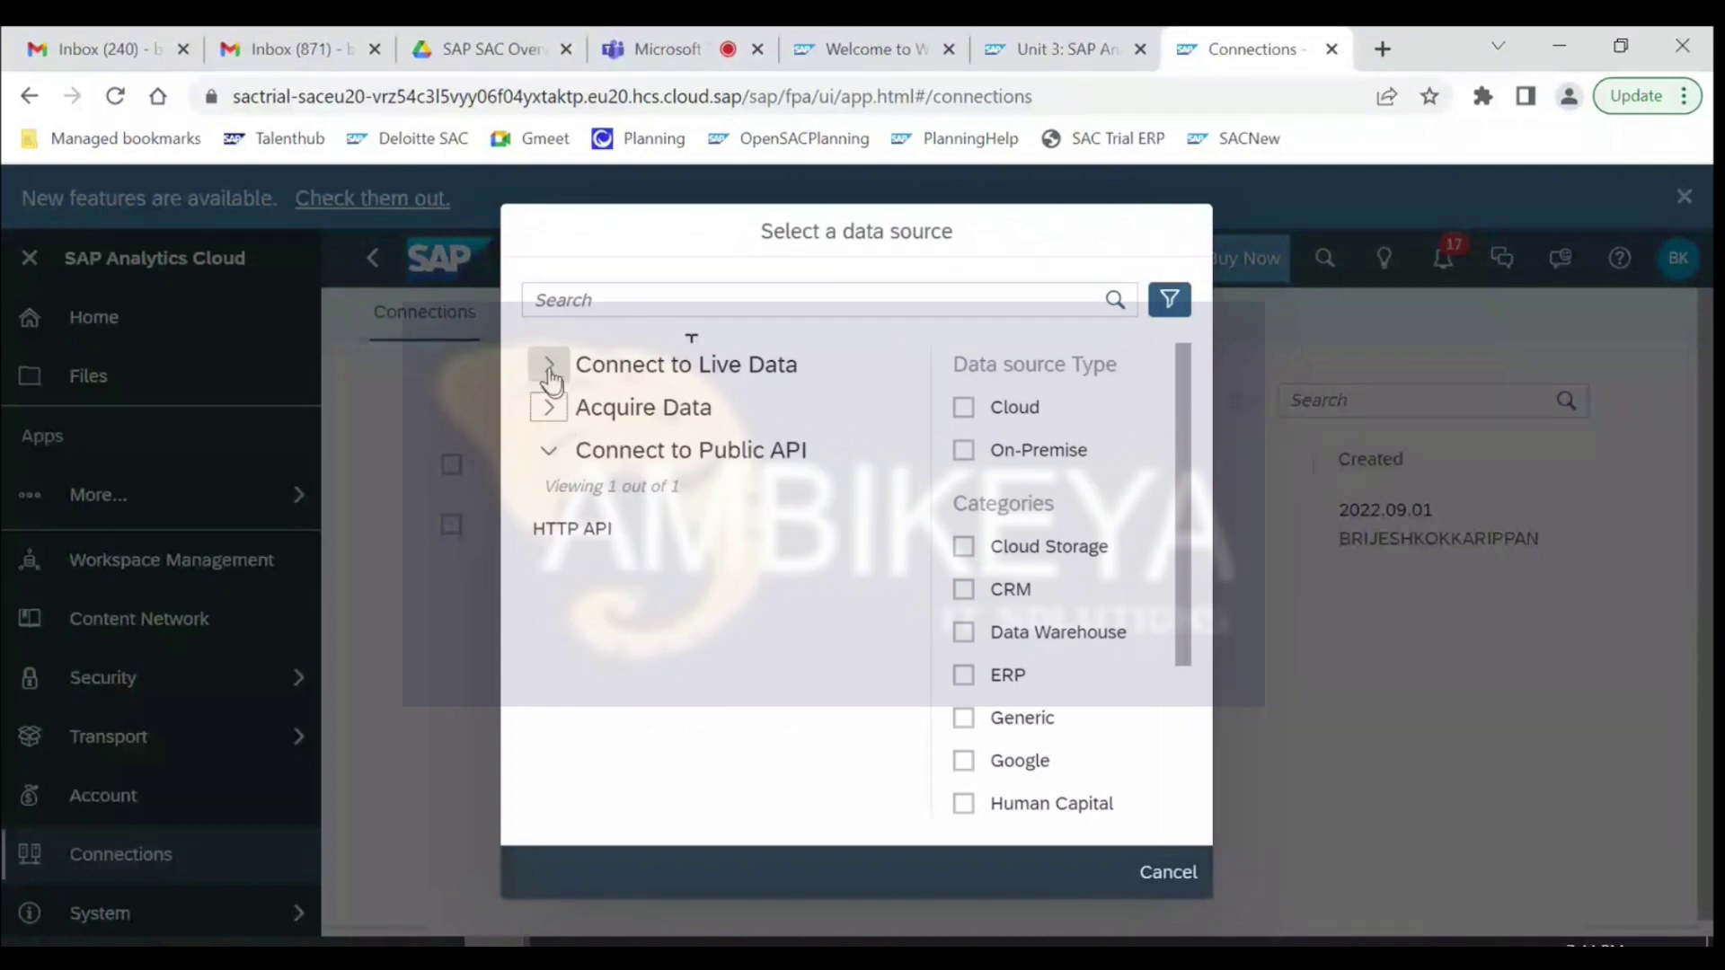
left_click(549, 368)
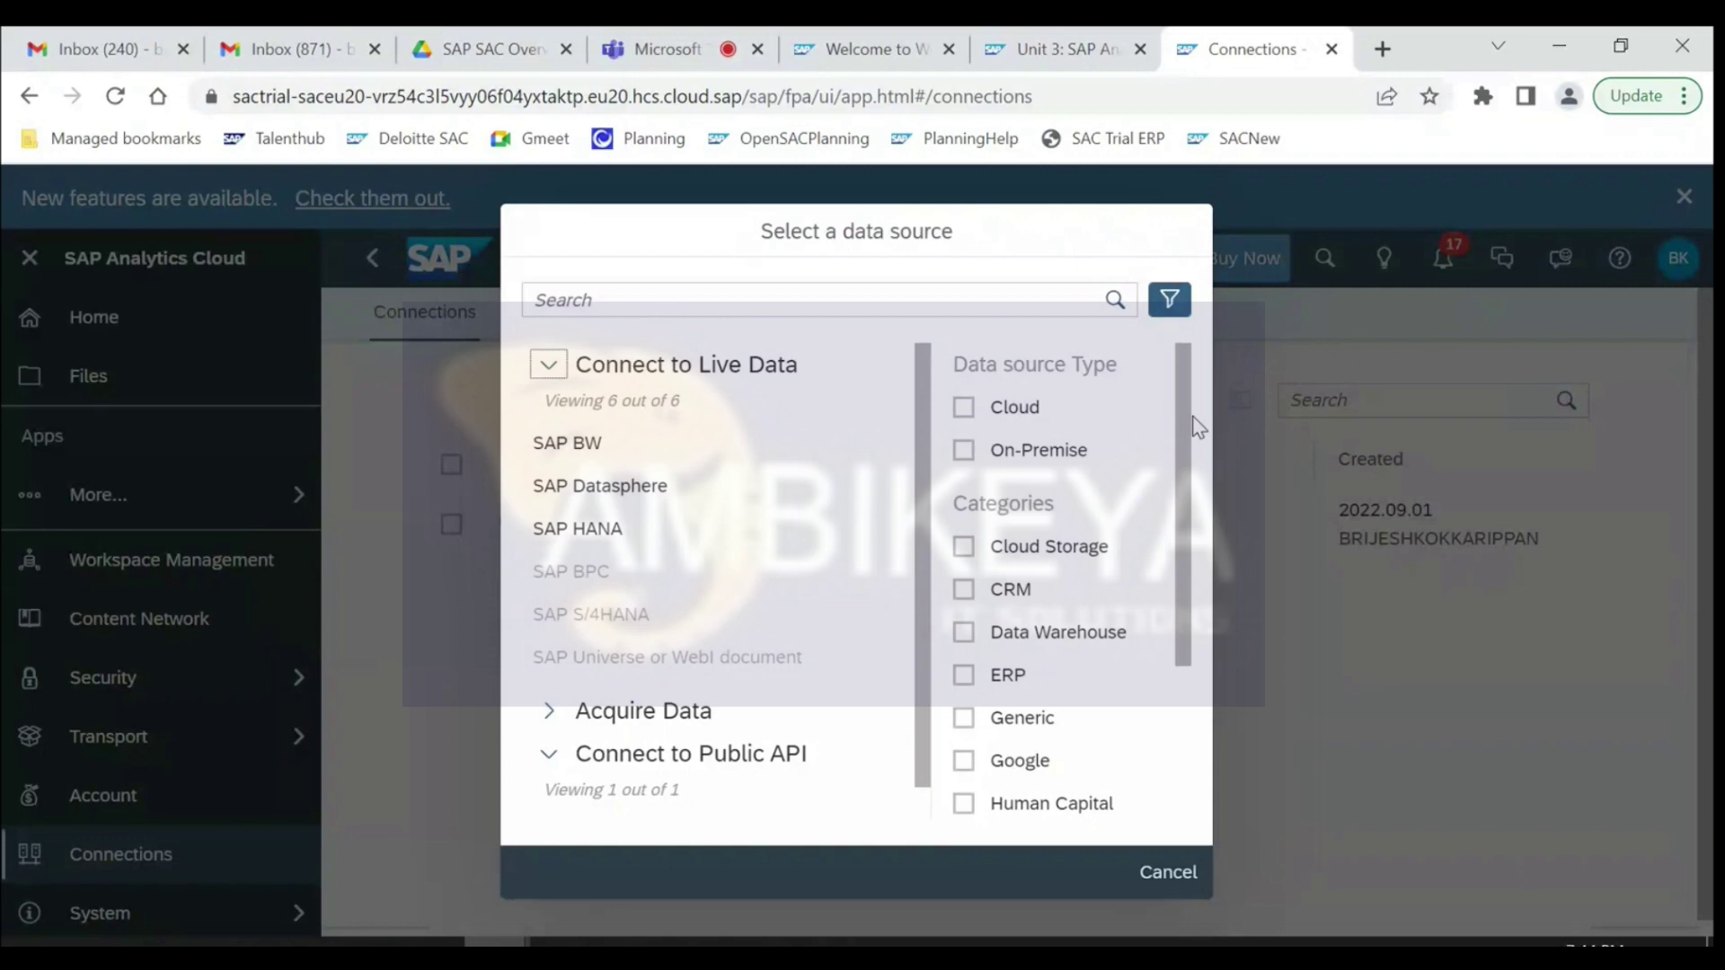
scroll(1199, 428, "down", 3)
scroll(1203, 434, "up", 3)
left_click(963, 406)
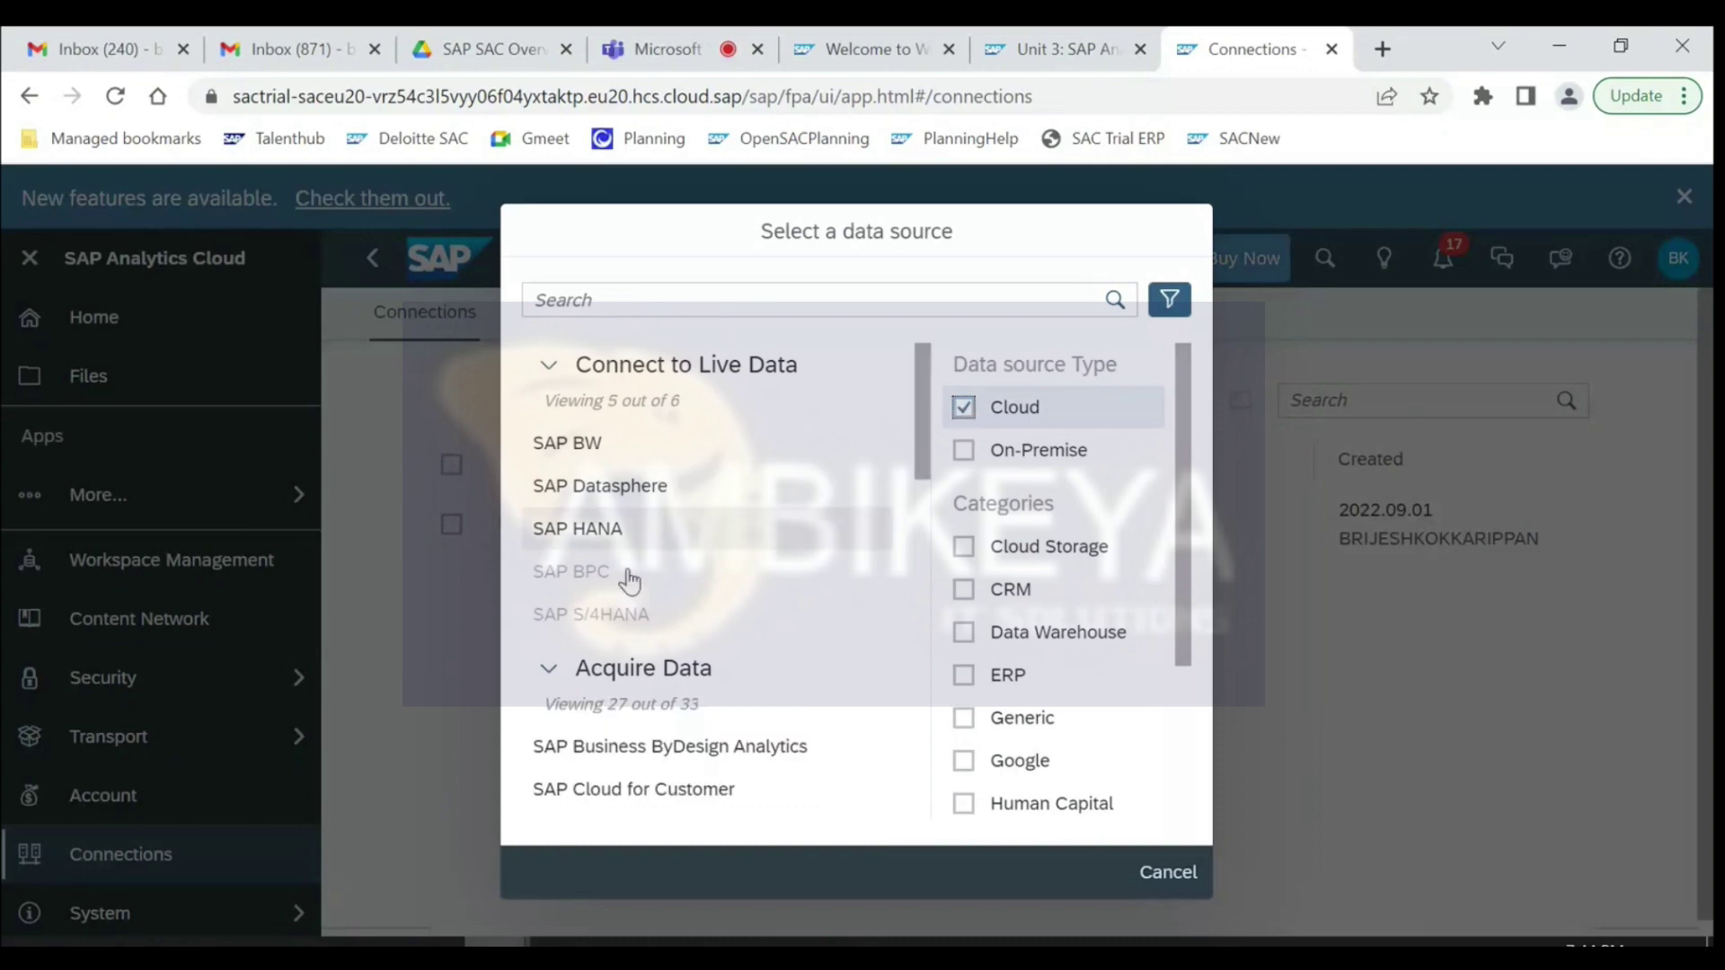
left_click_drag(925, 409, 912, 374)
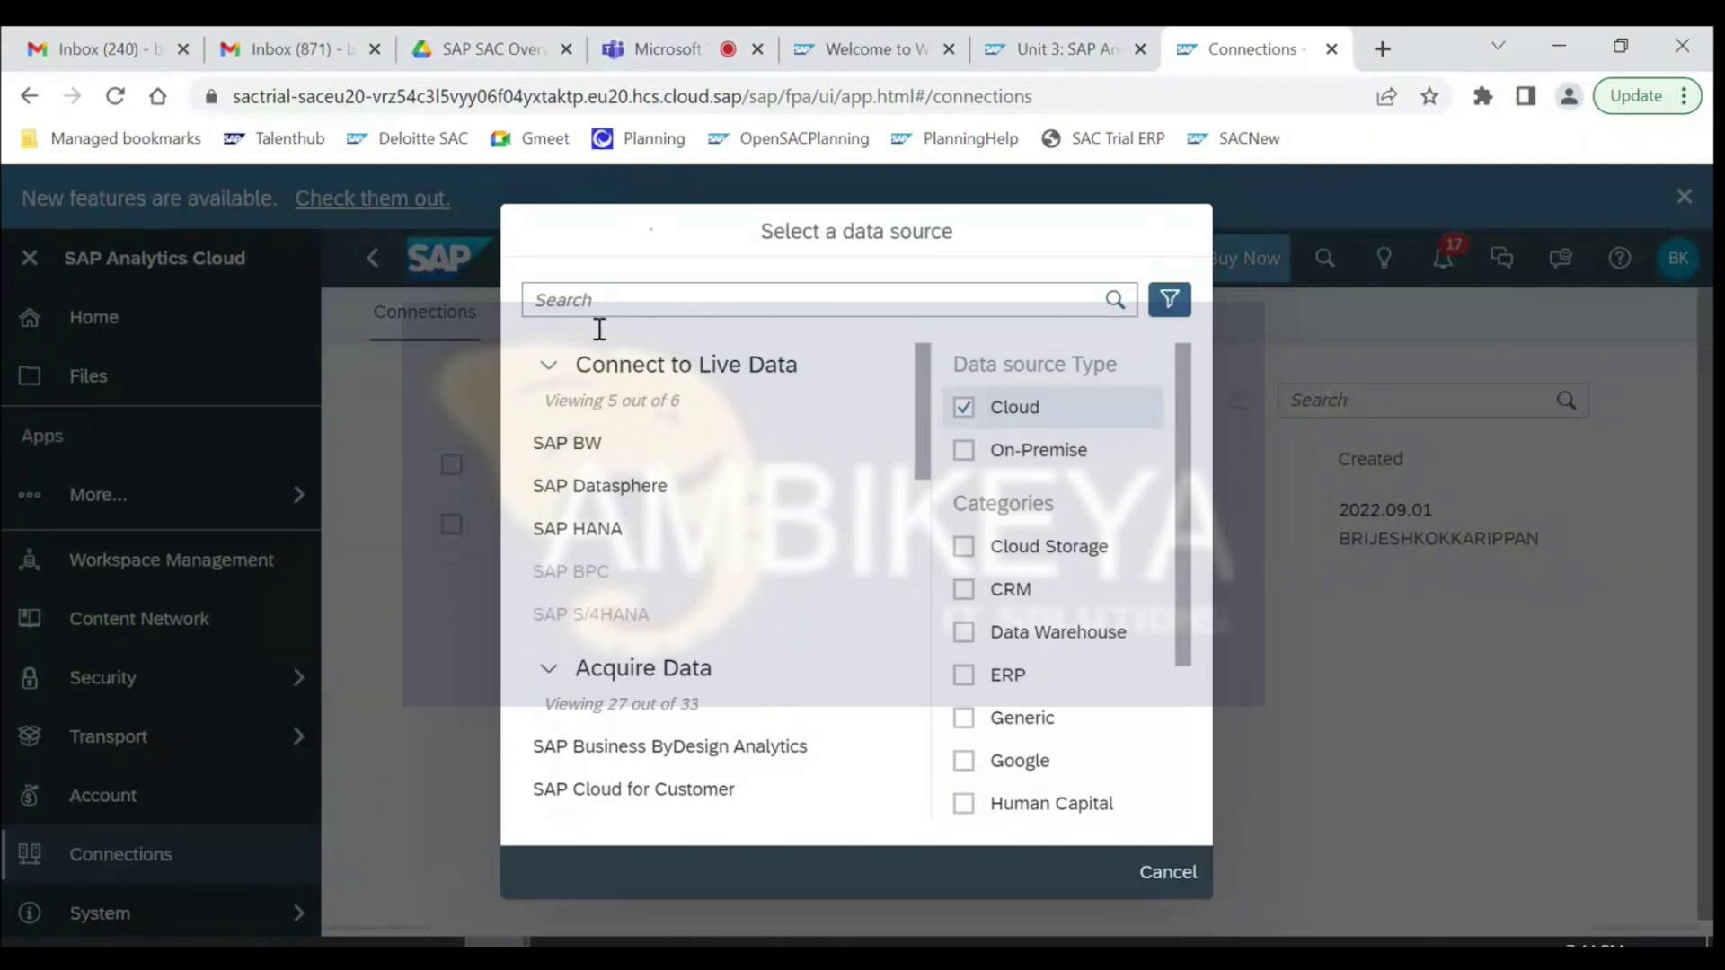
left_click(654, 29)
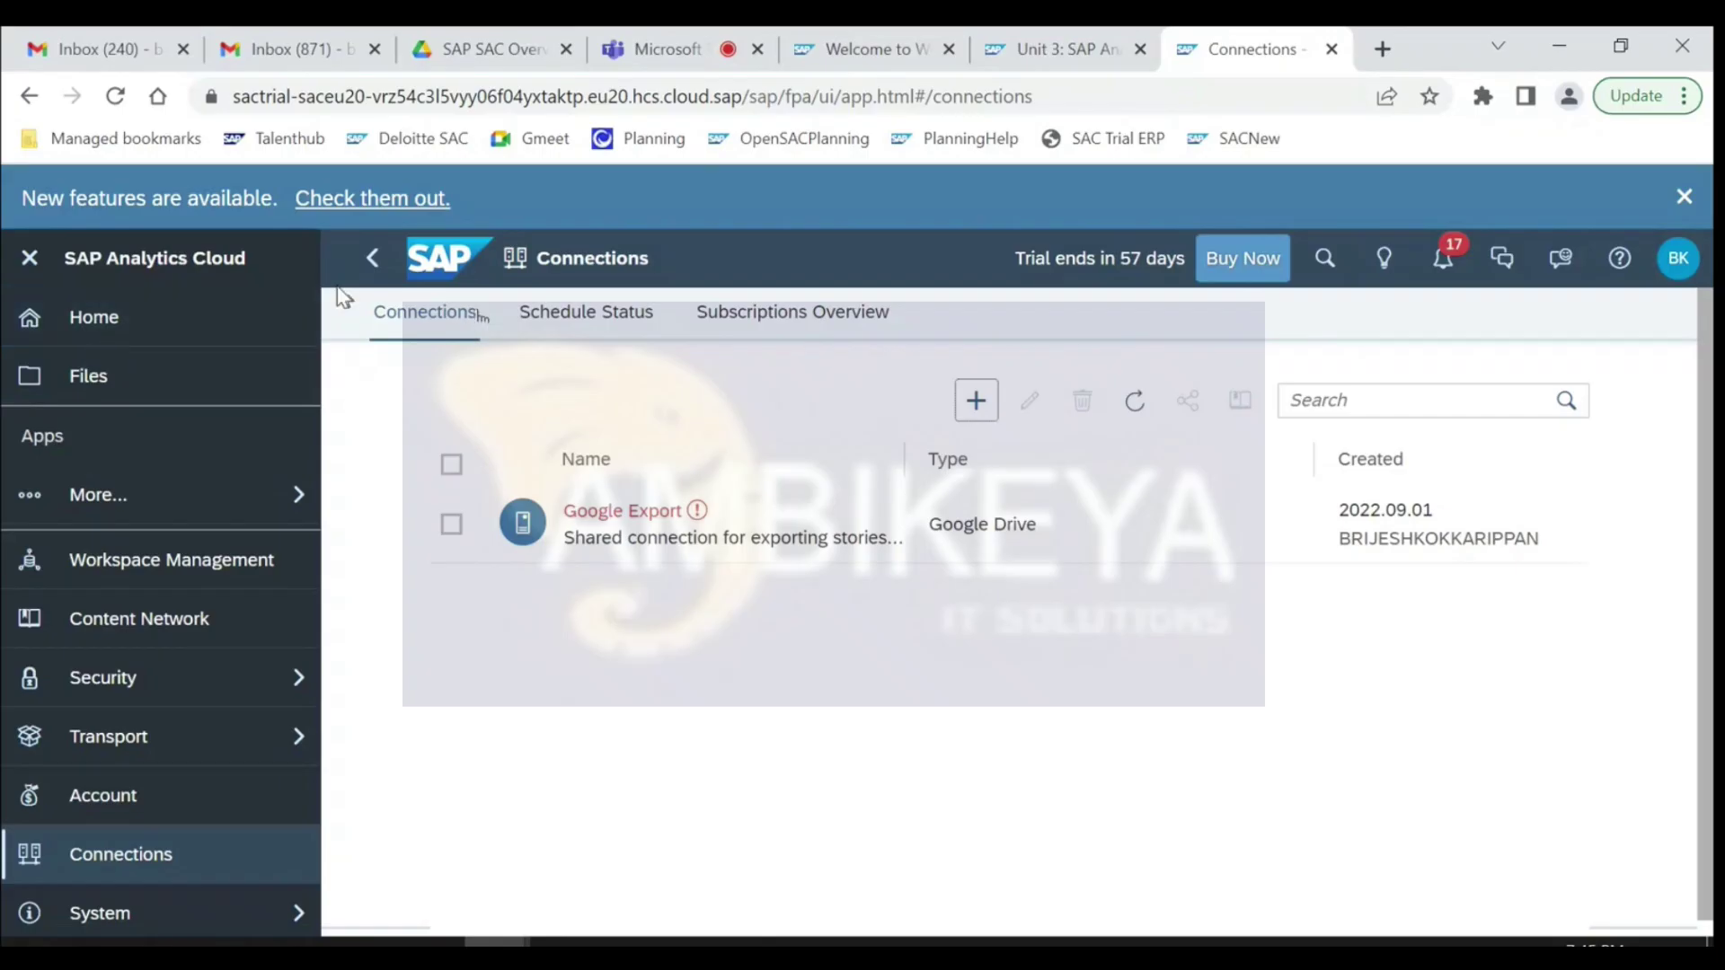
- Look through the additional apps available, from Stories and Modeler to Predictive Scenarios and Calendar
left_click(83, 492)
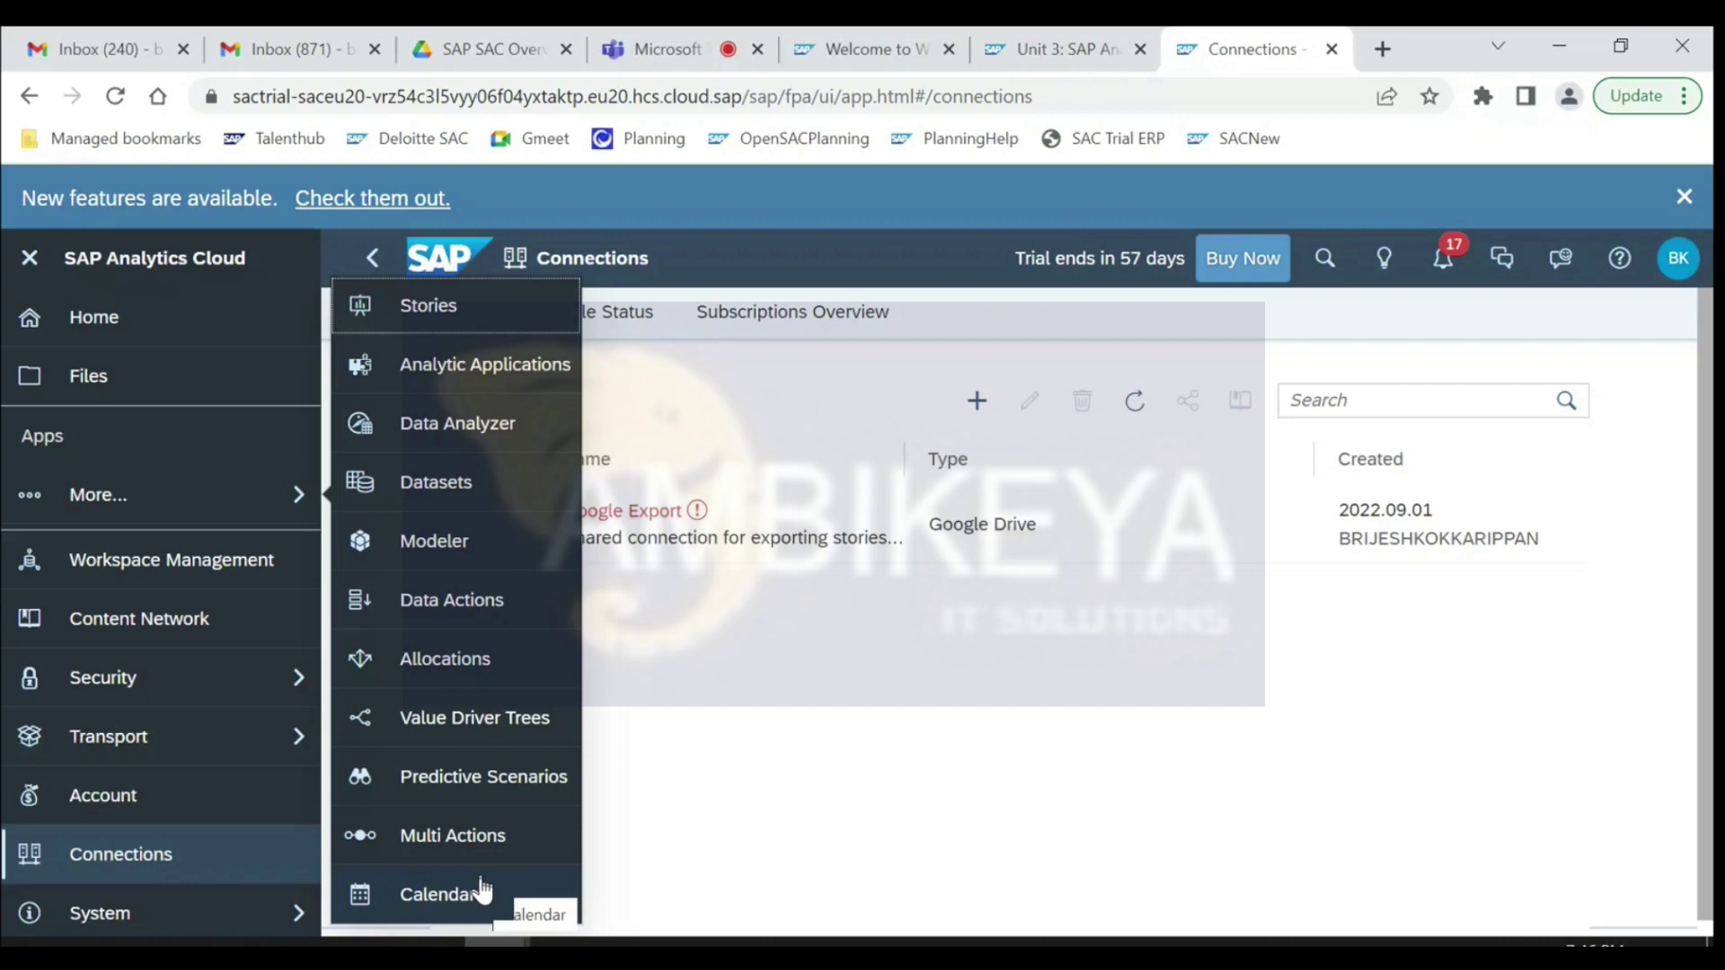
left_click(482, 892)
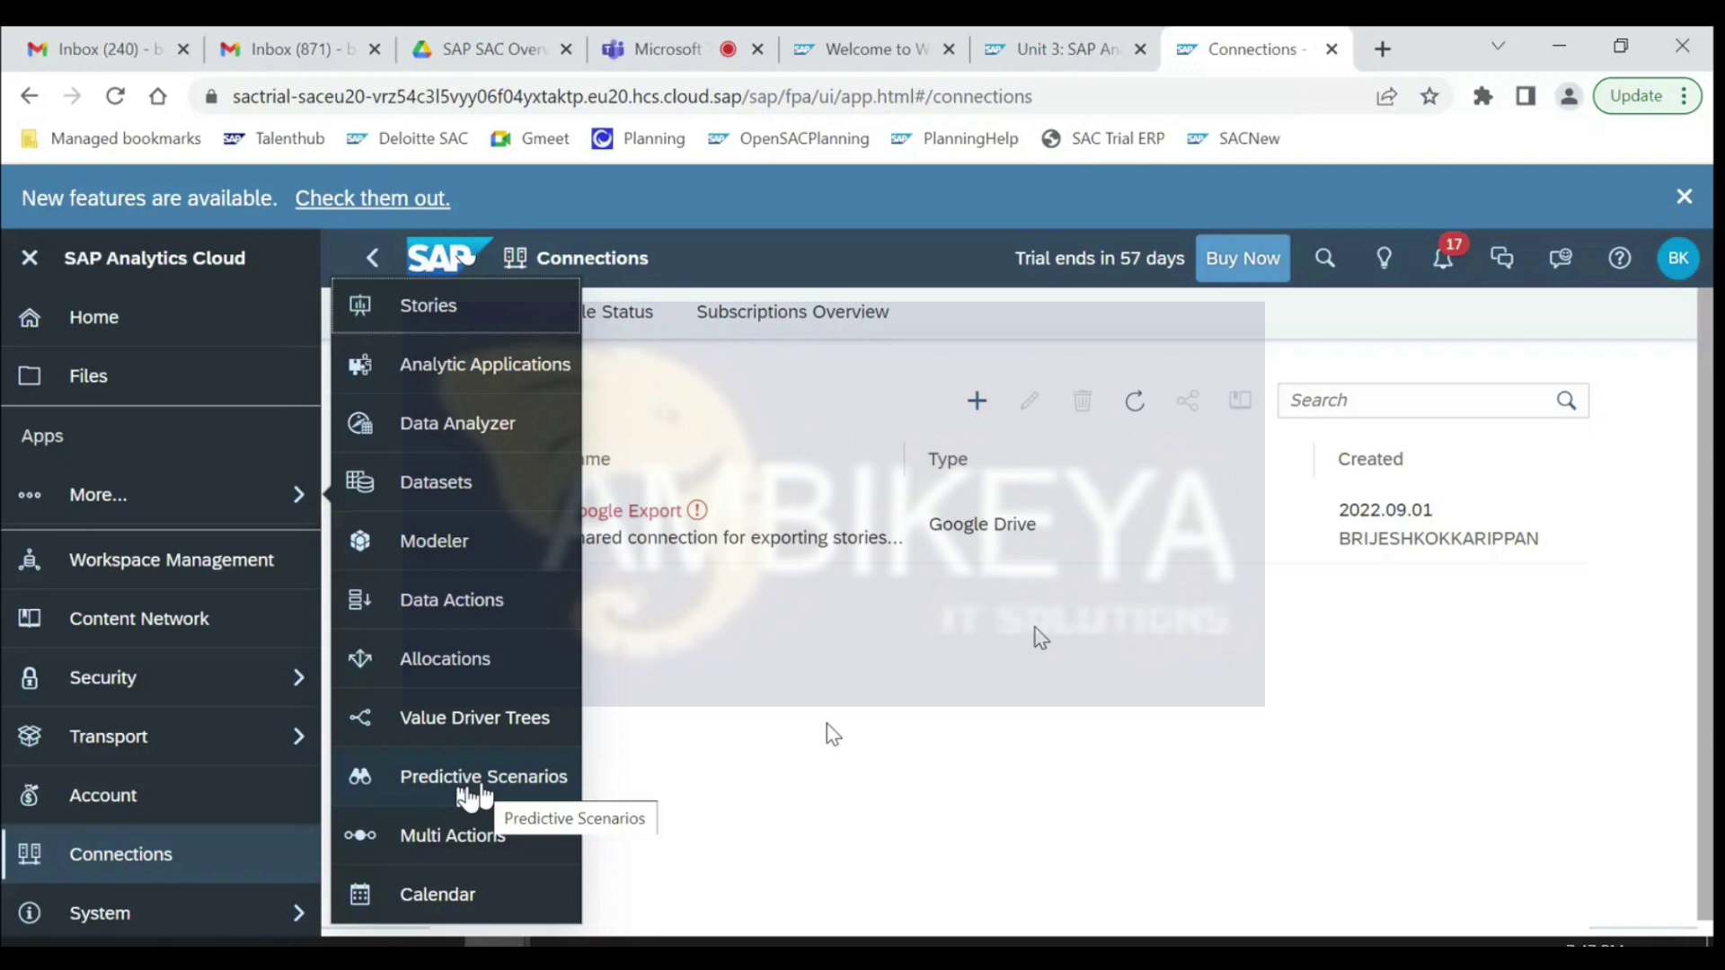
left_click(715, 806)
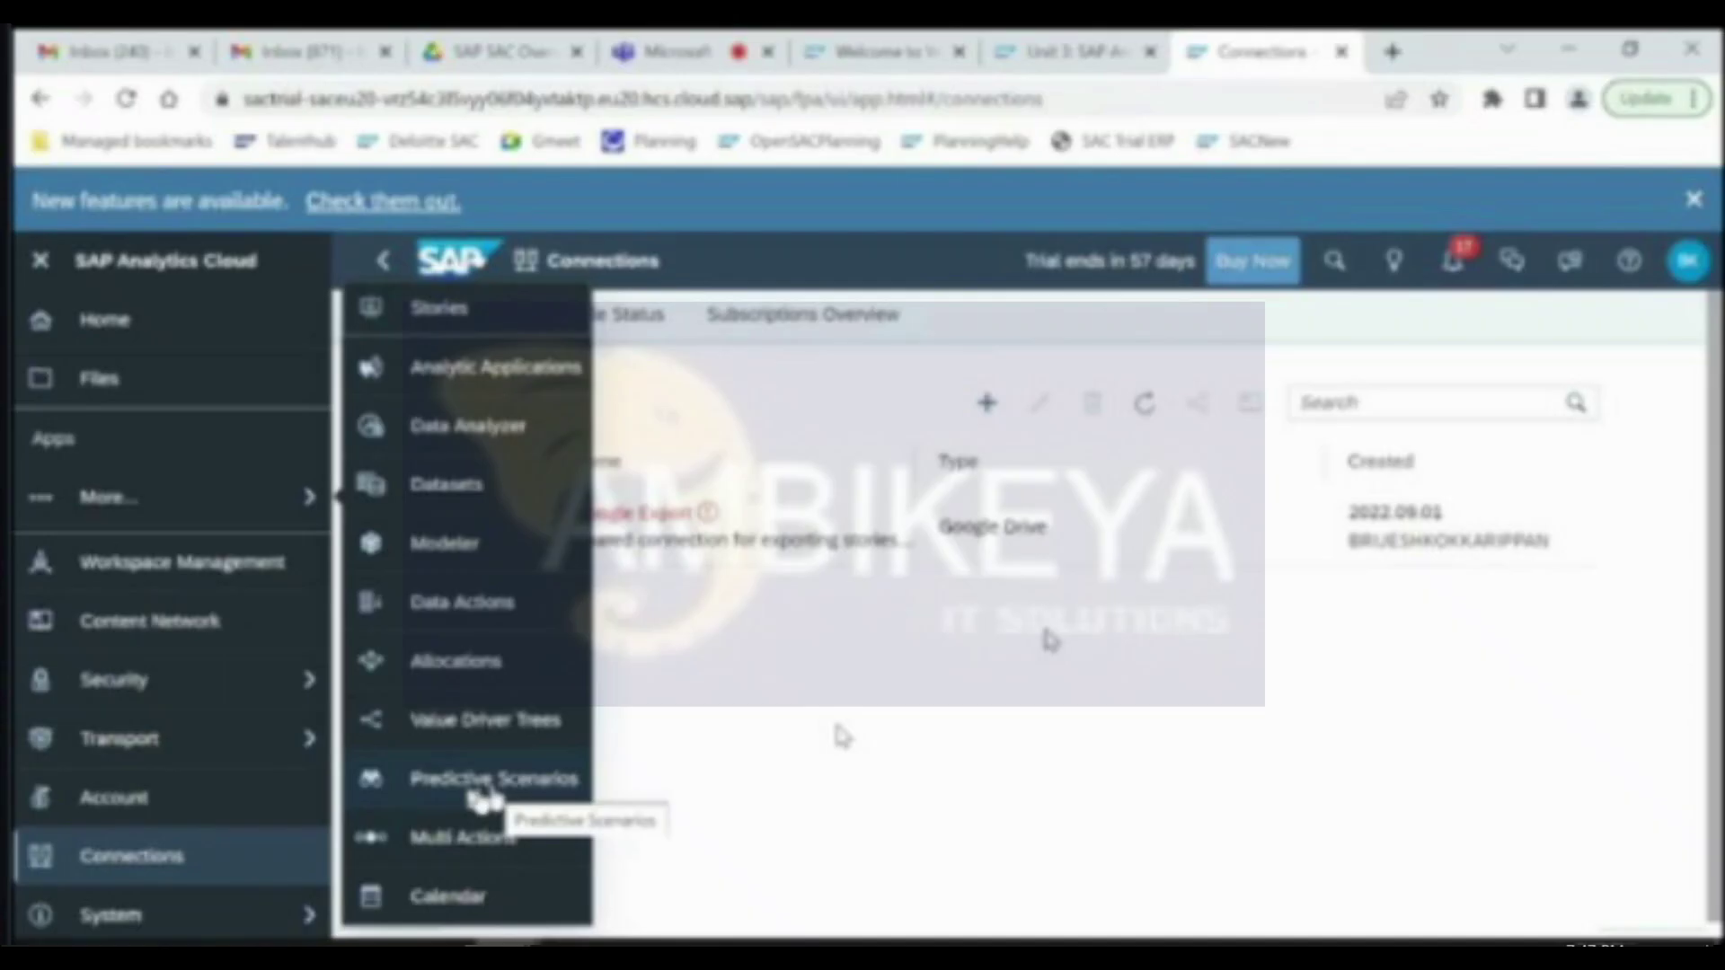
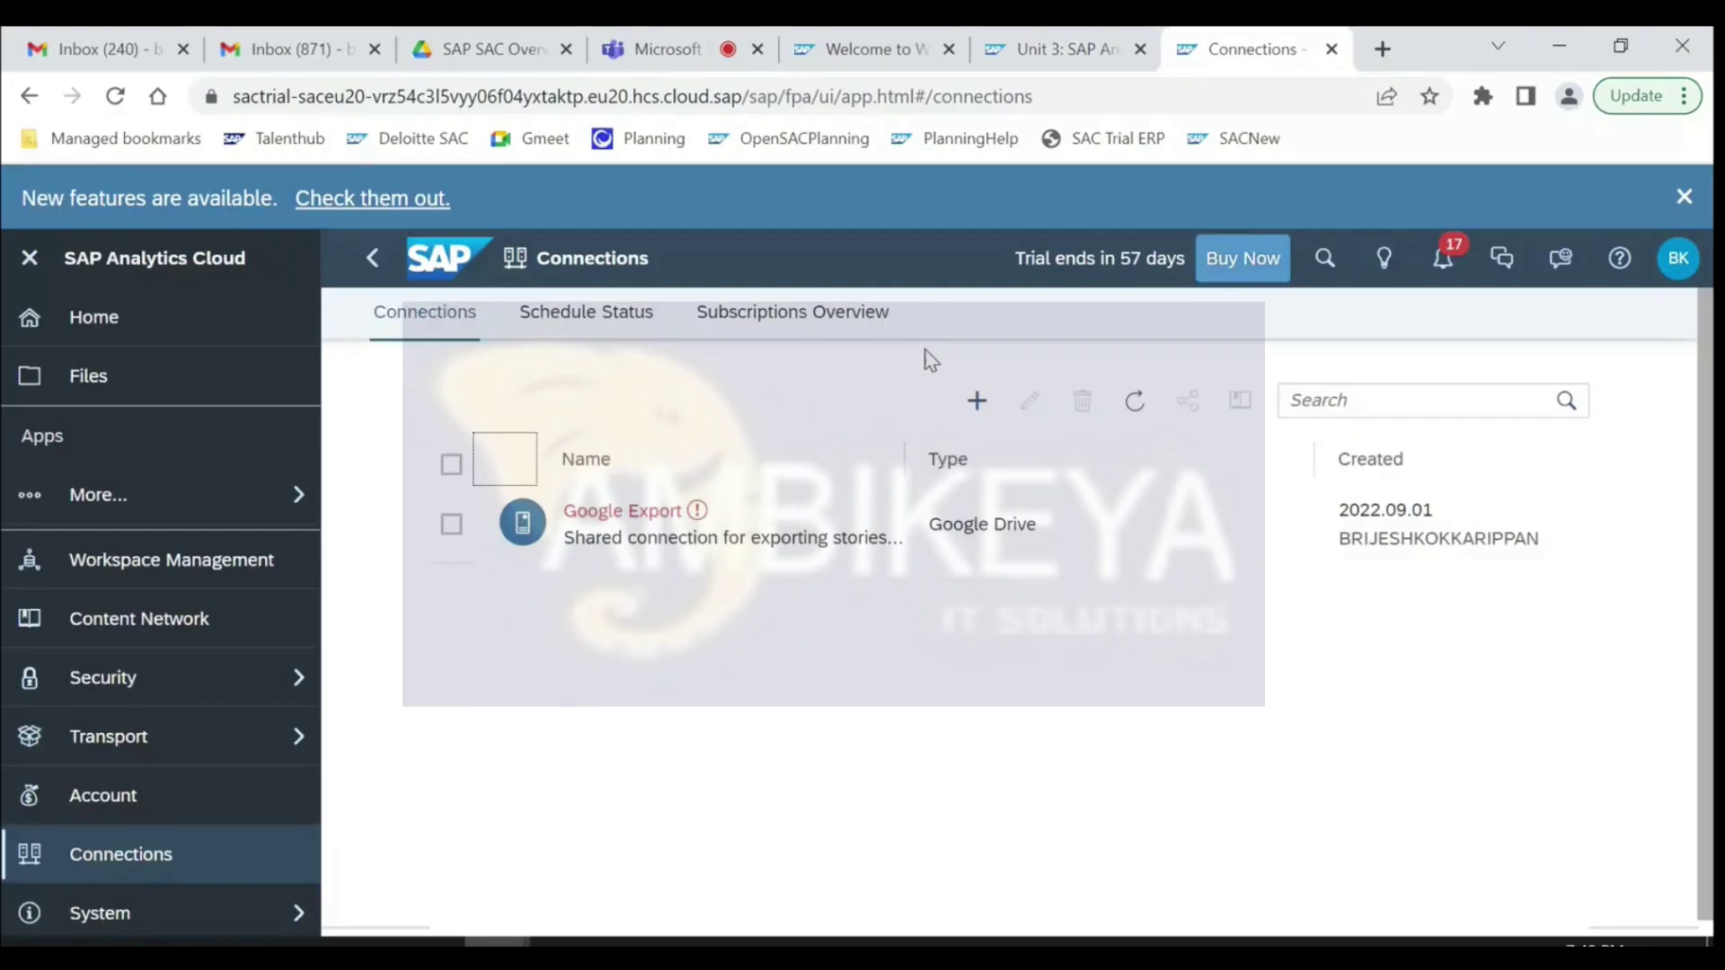
- Create a new responsive story from Files with the Optimized Design Experience, and hide its Assets area
left_click(101, 377)
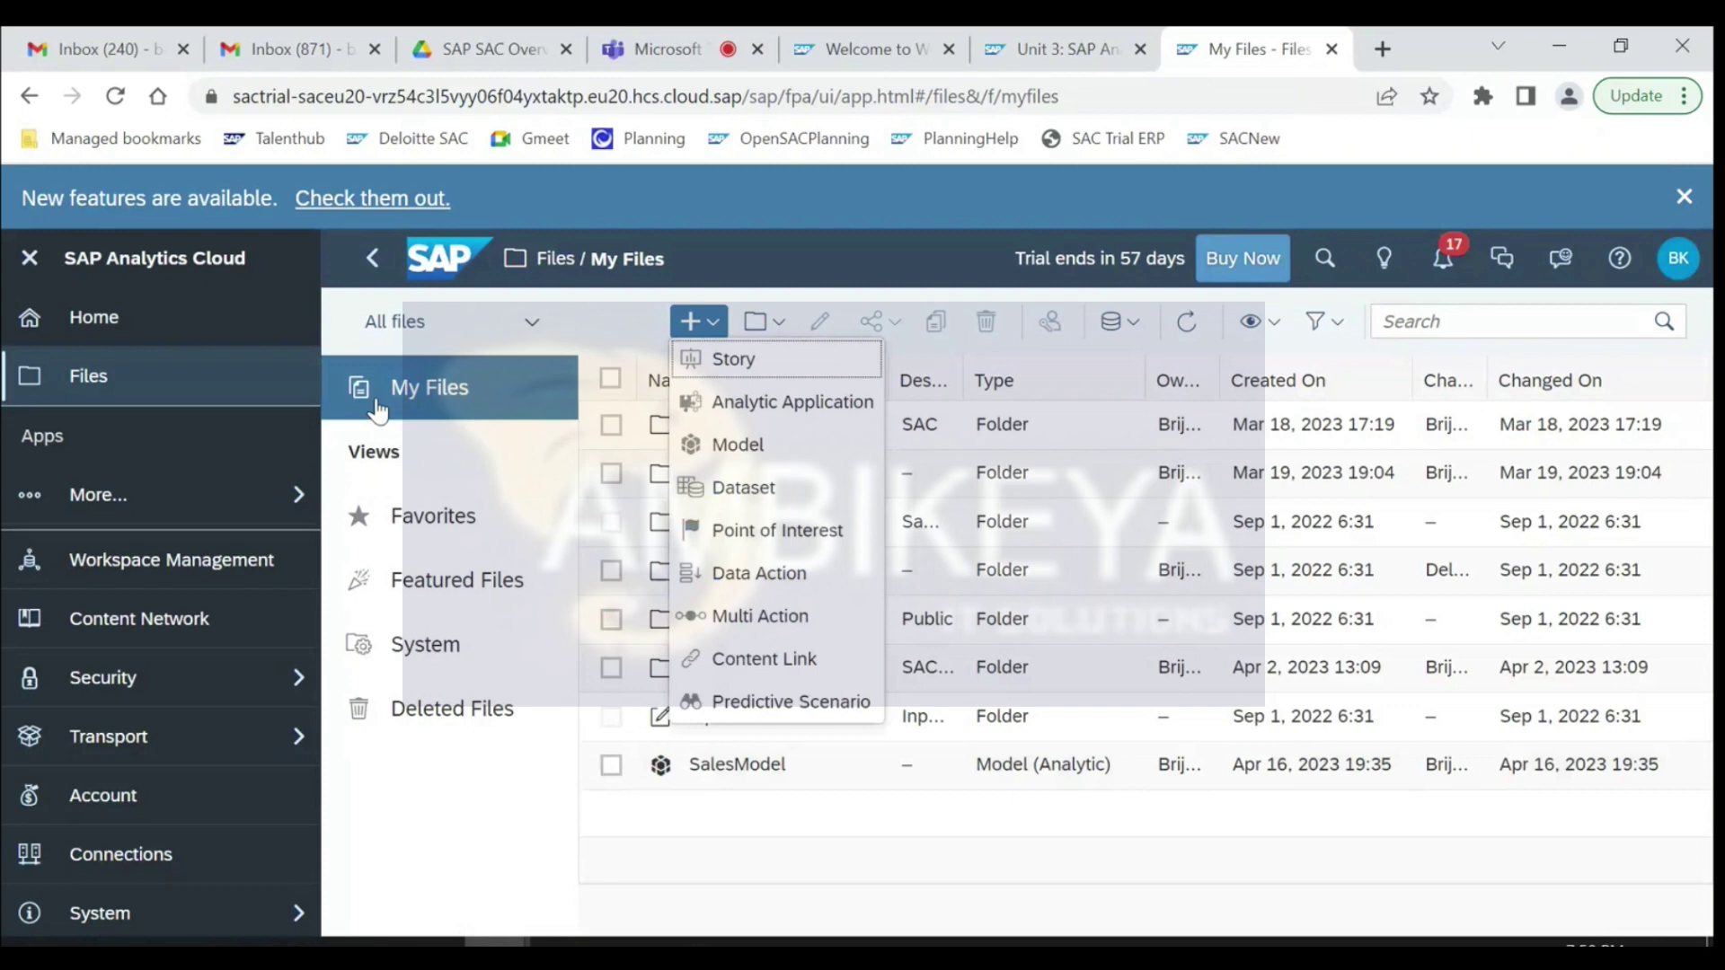
left_click(765, 364)
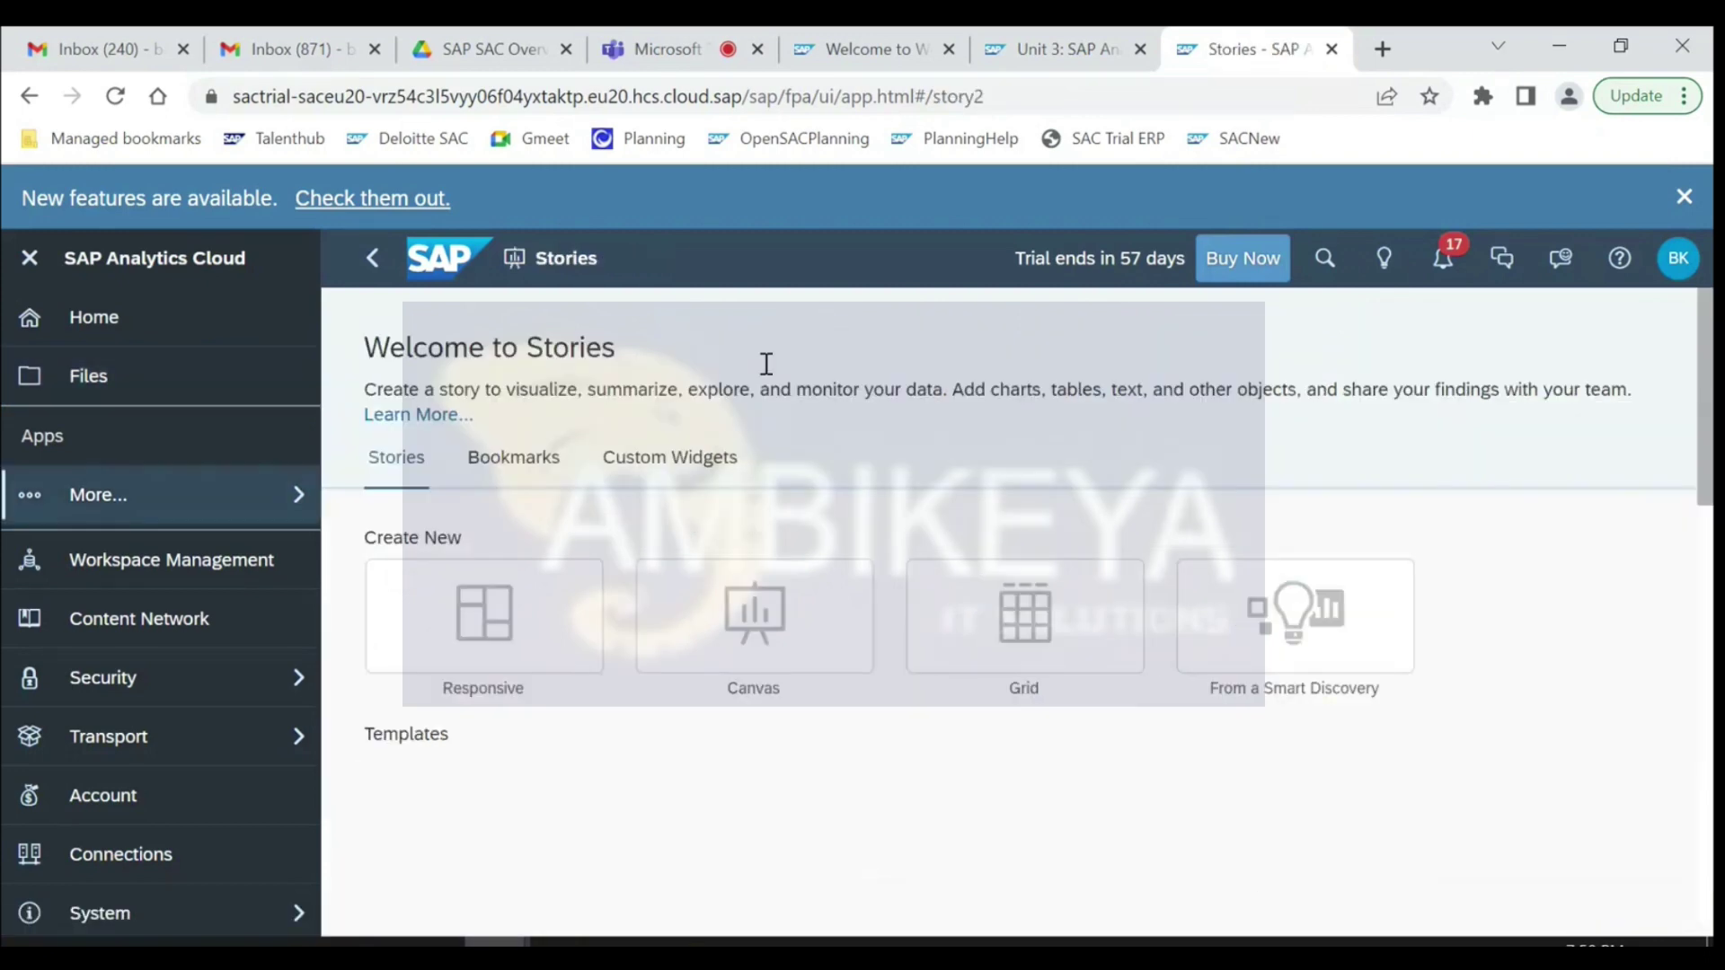
left_click(476, 615)
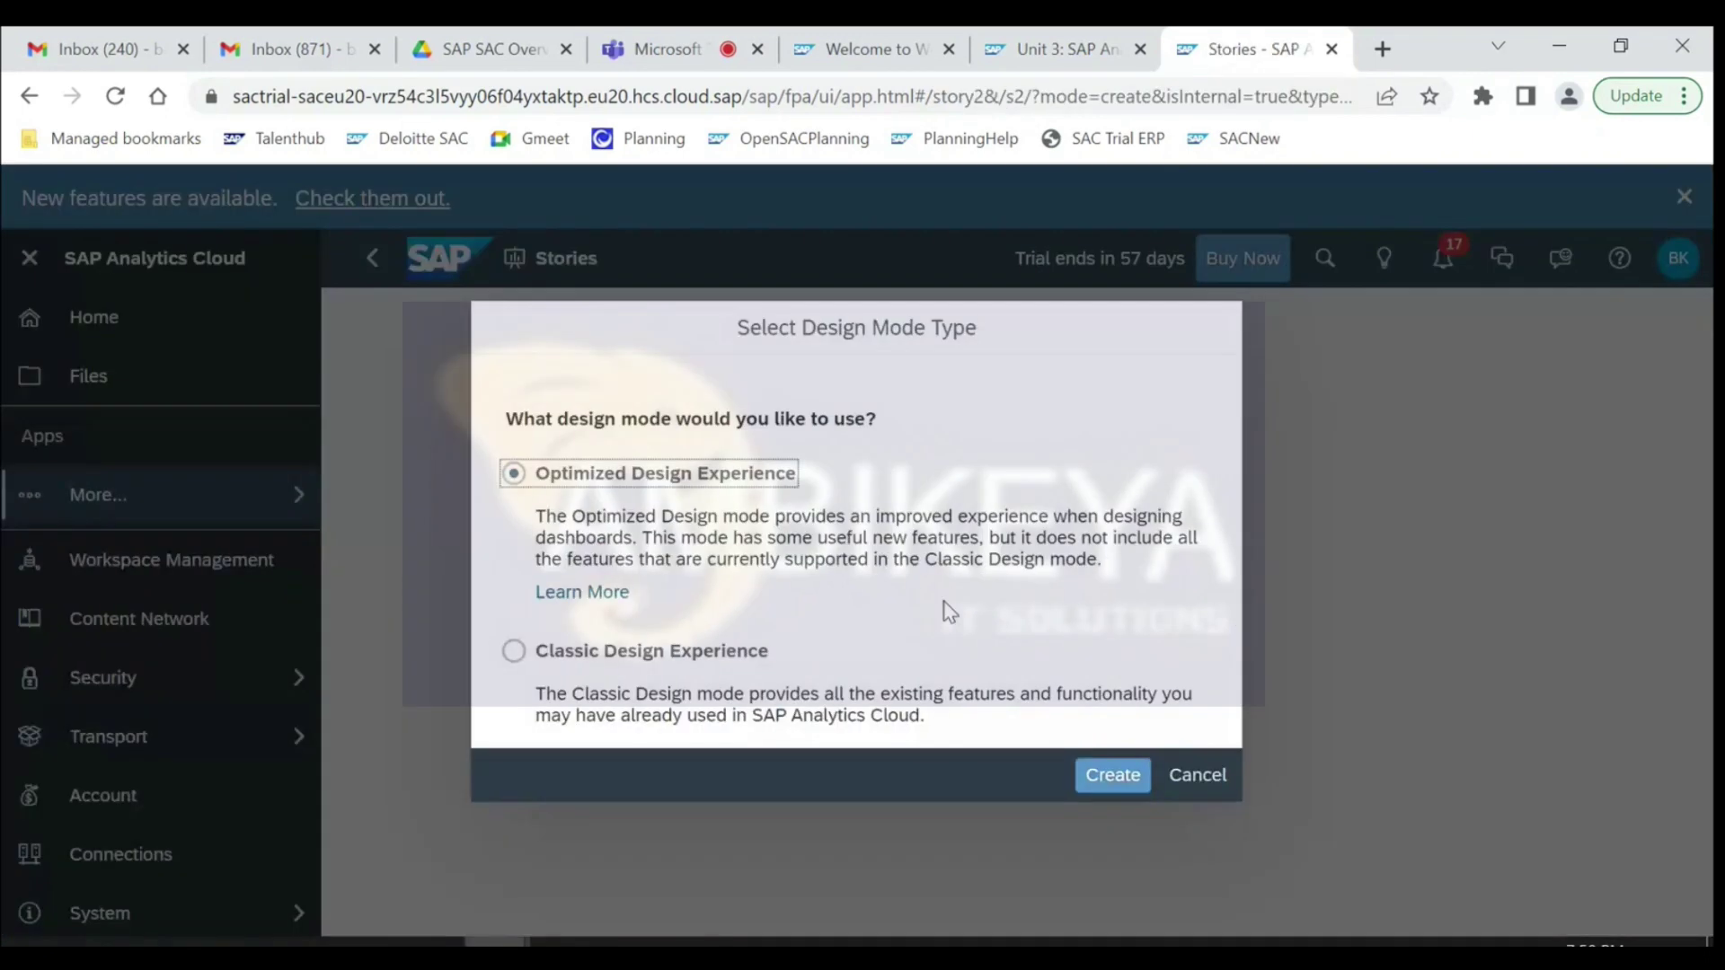
left_click(1098, 778)
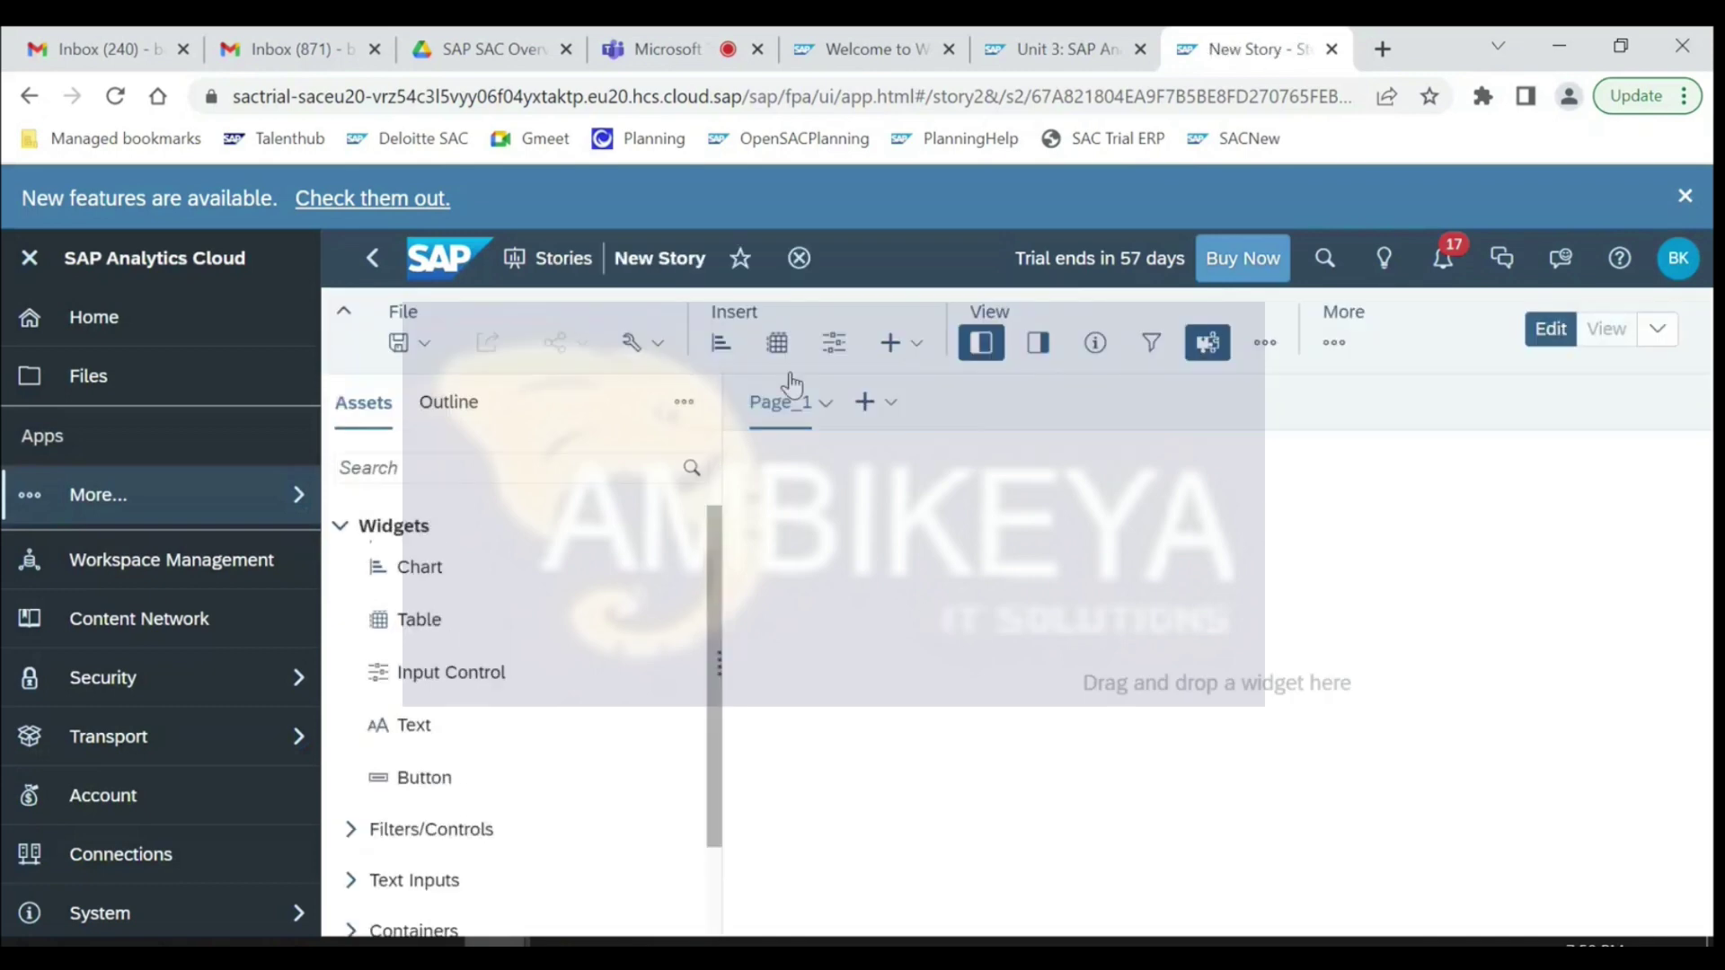
left_click(979, 348)
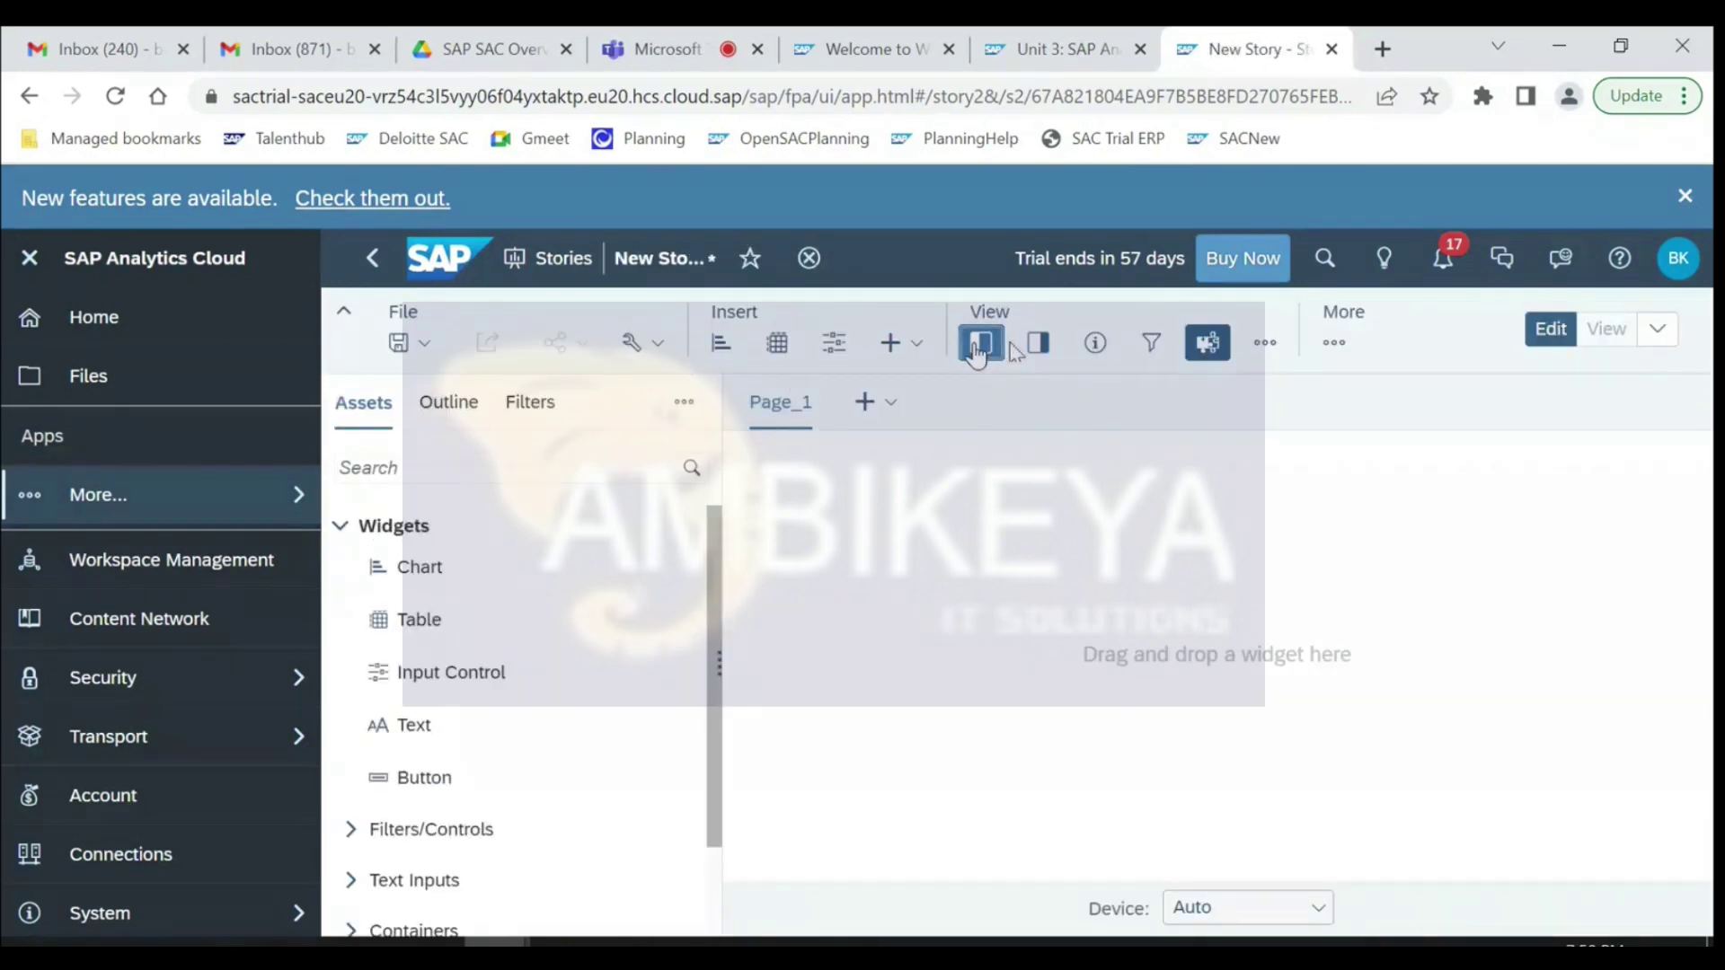
- Insert a Bar/Column chart based on SalesModel and set its orientation to Vertical
left_click(722, 351)
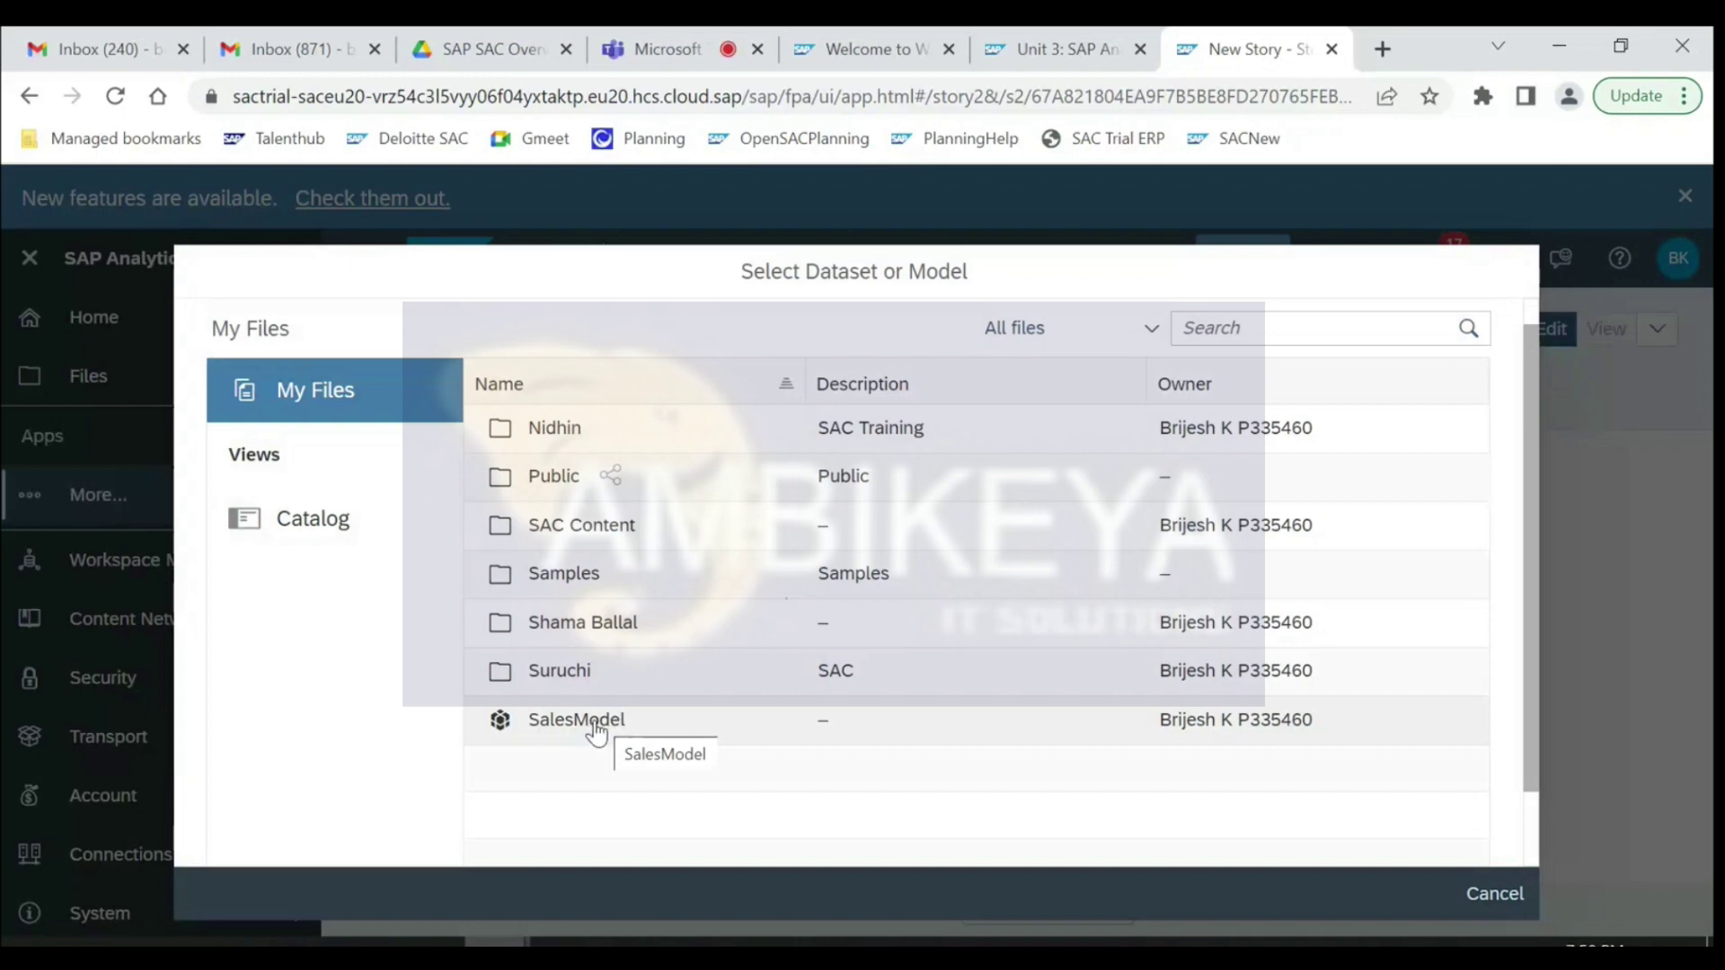
left_click(539, 717)
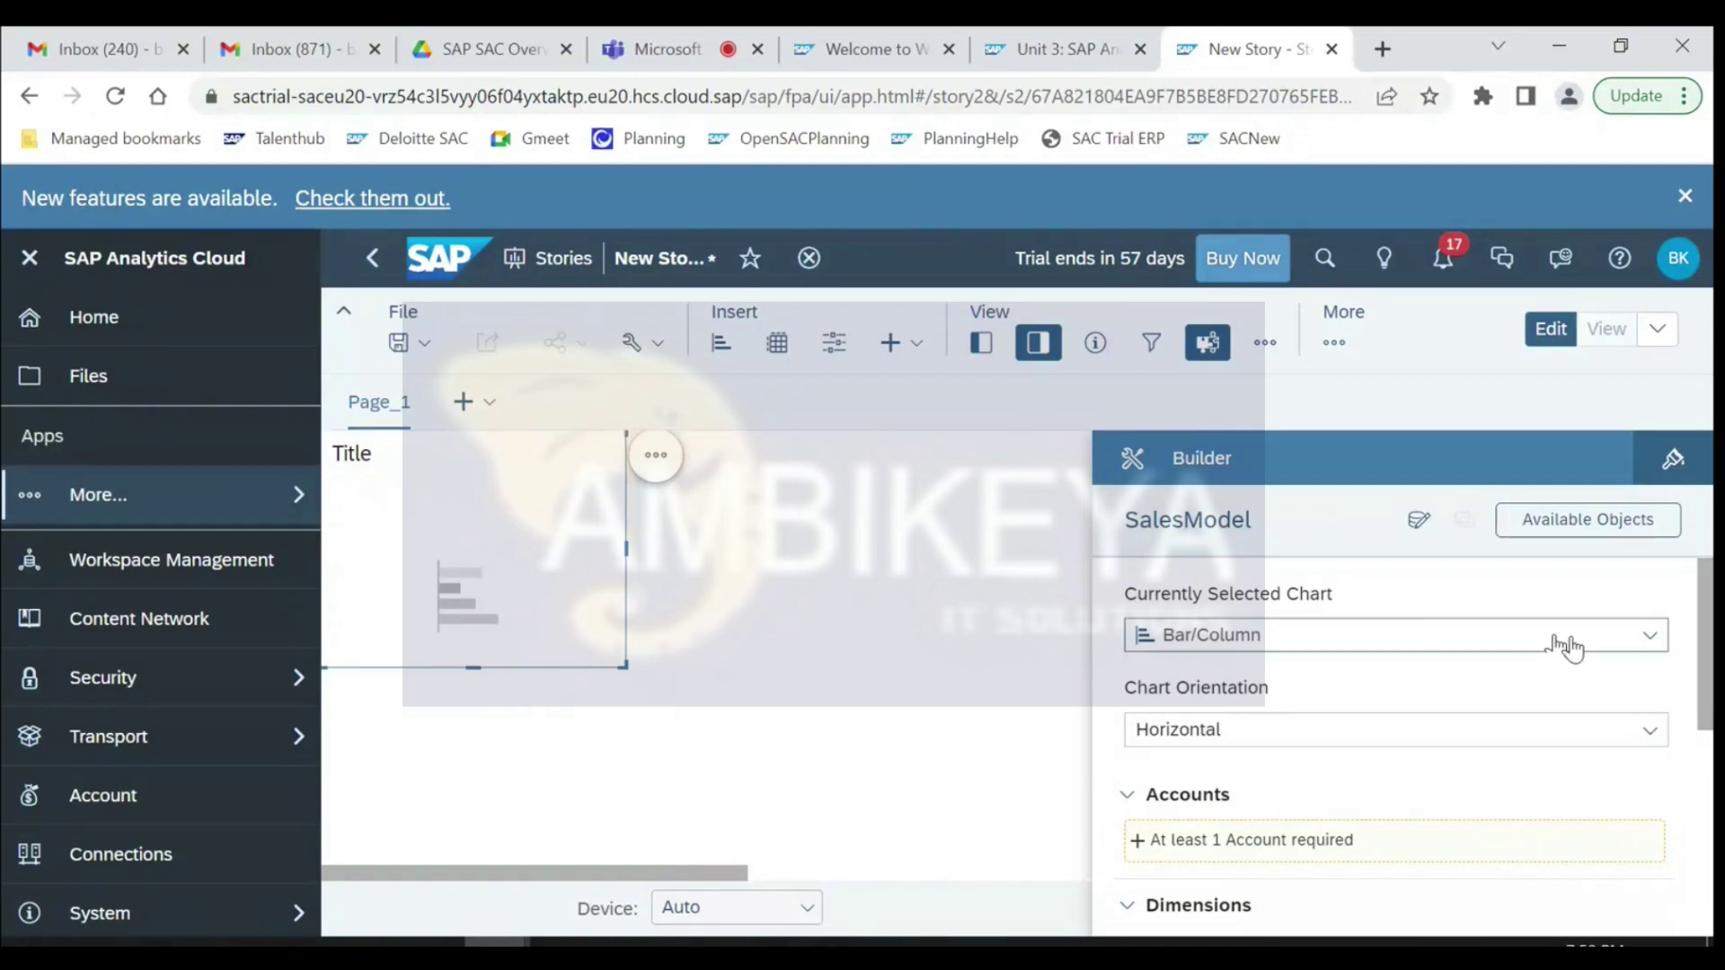
left_click(1651, 643)
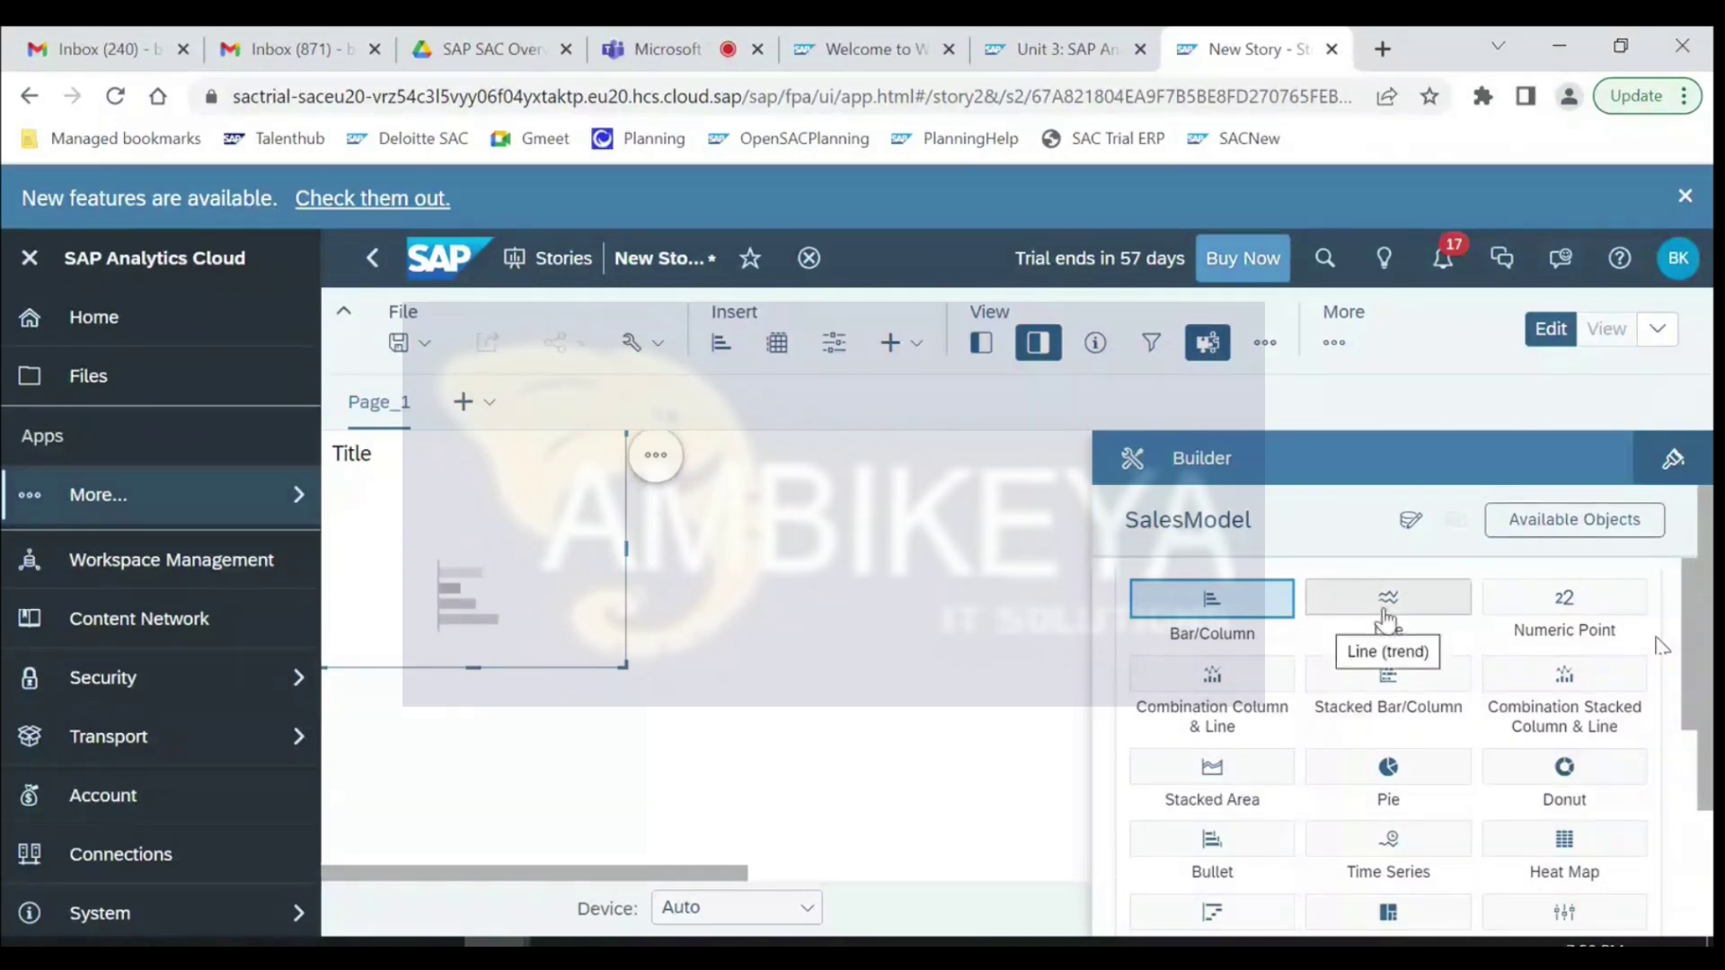
left_click(1217, 604)
left_click(1652, 733)
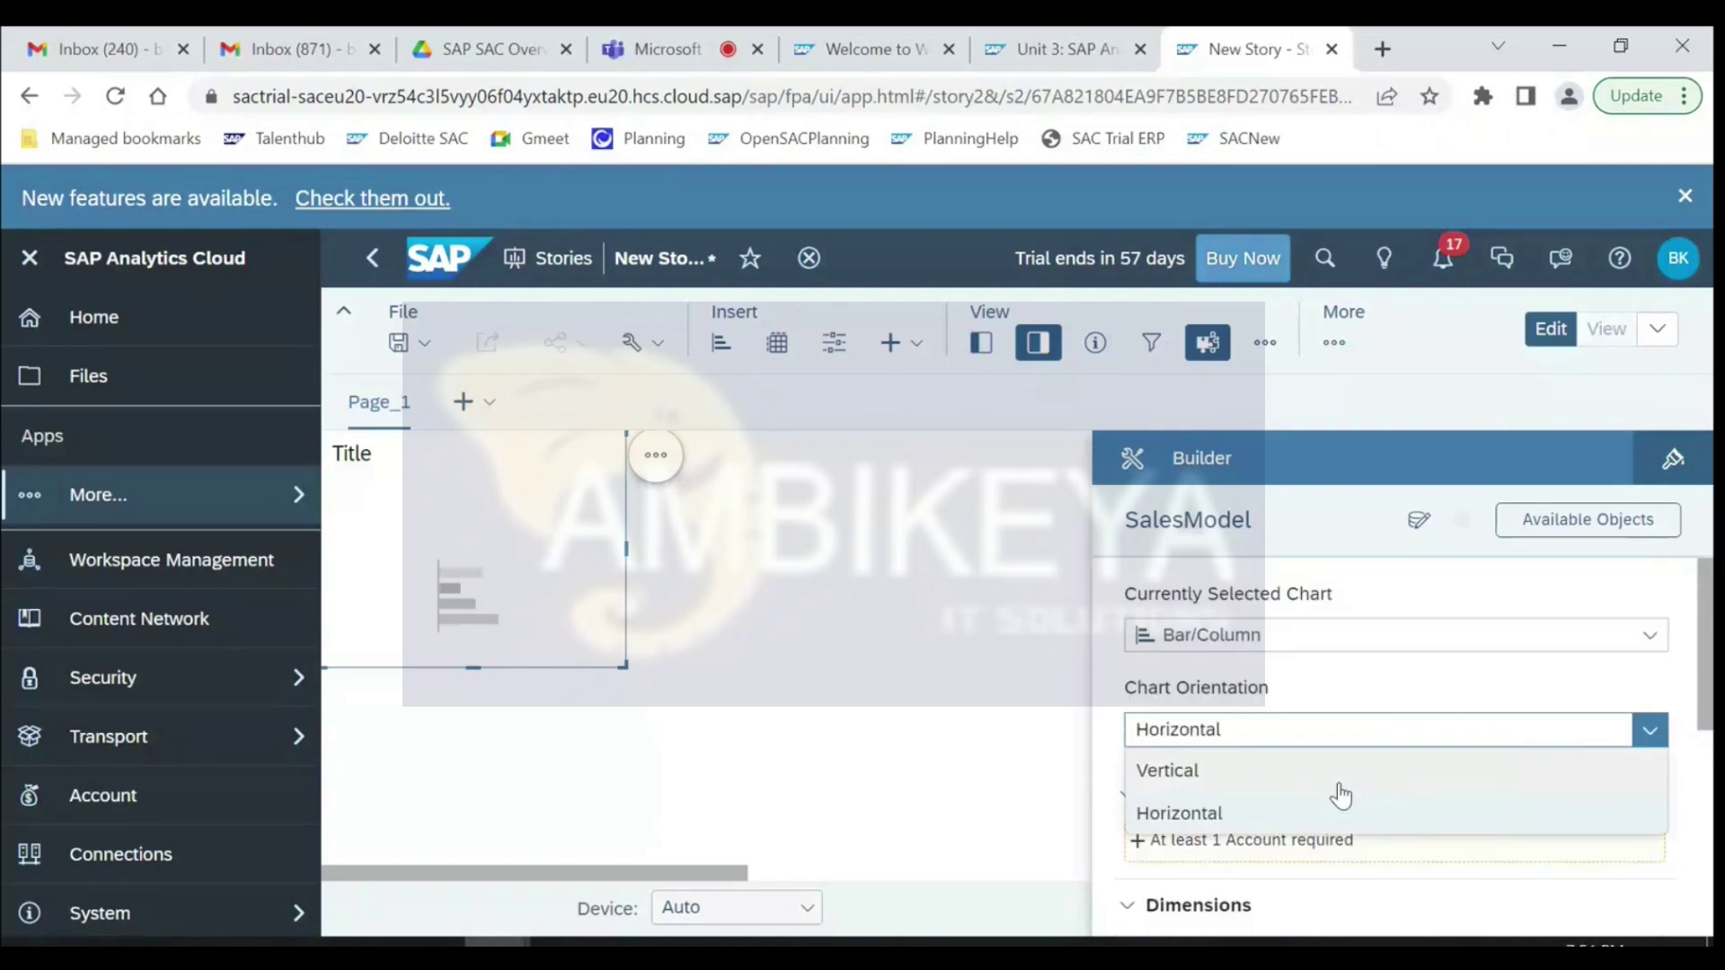
left_click(1447, 765)
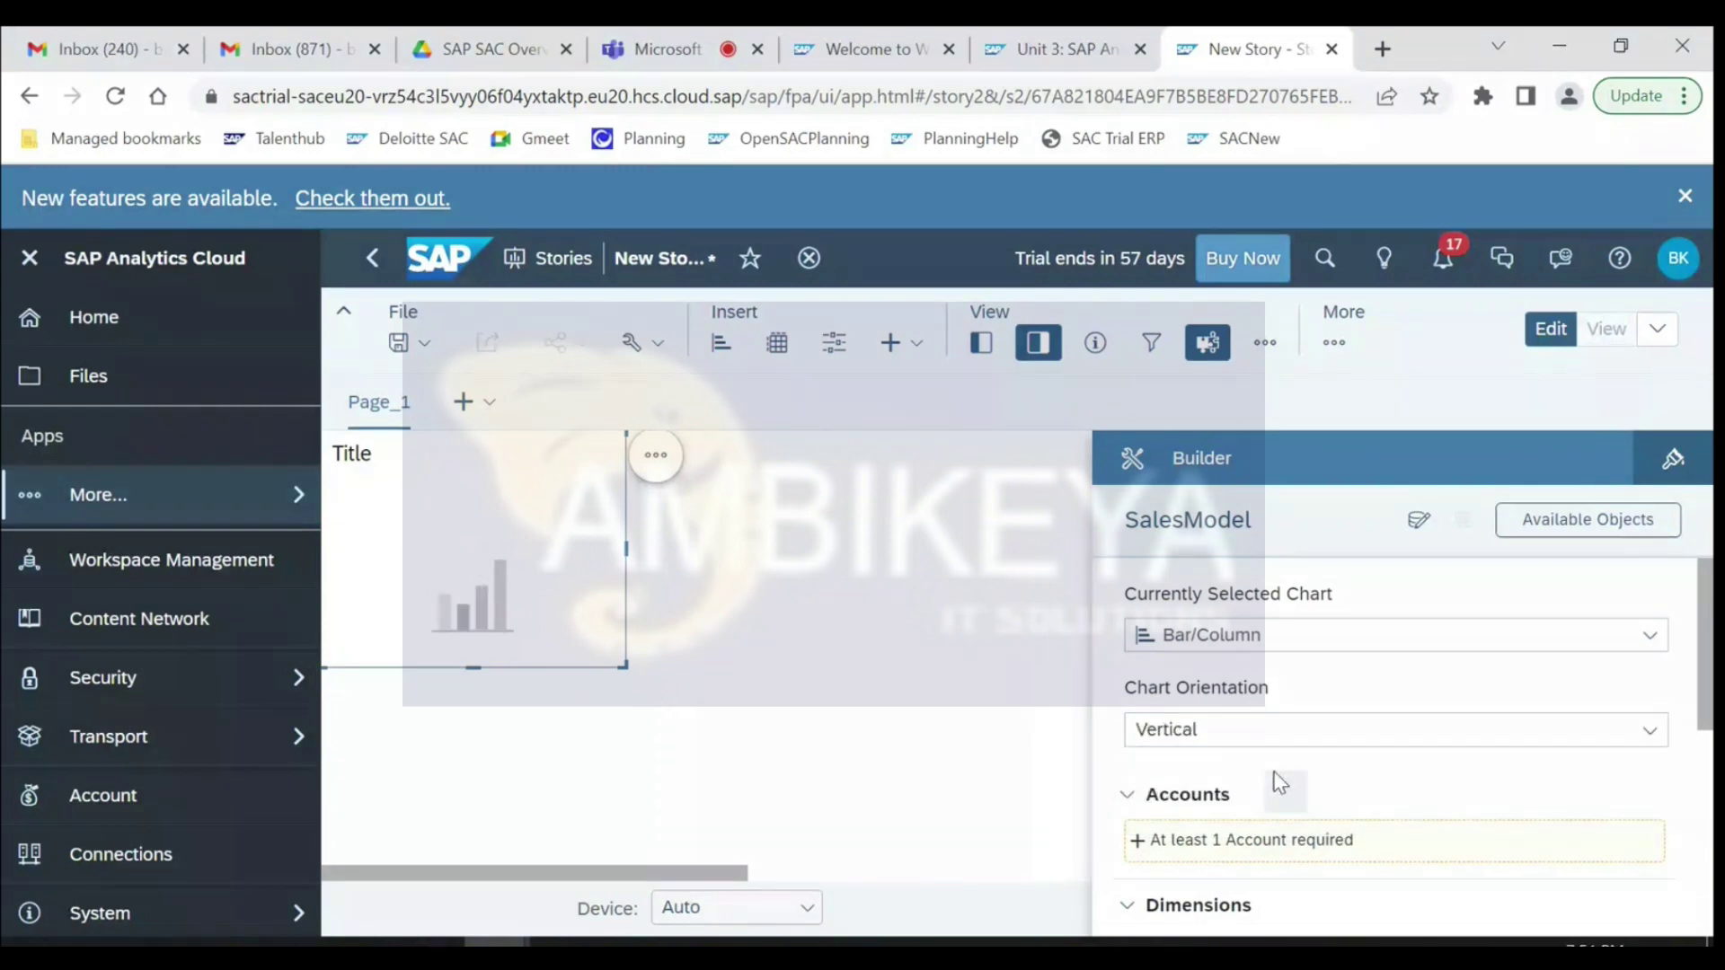
- Find the total revenue accounts and add Actual Total Revenue, Plan Total Revenue and Forecast Total Revenue to the chart
scroll(1276, 724, "down", 2)
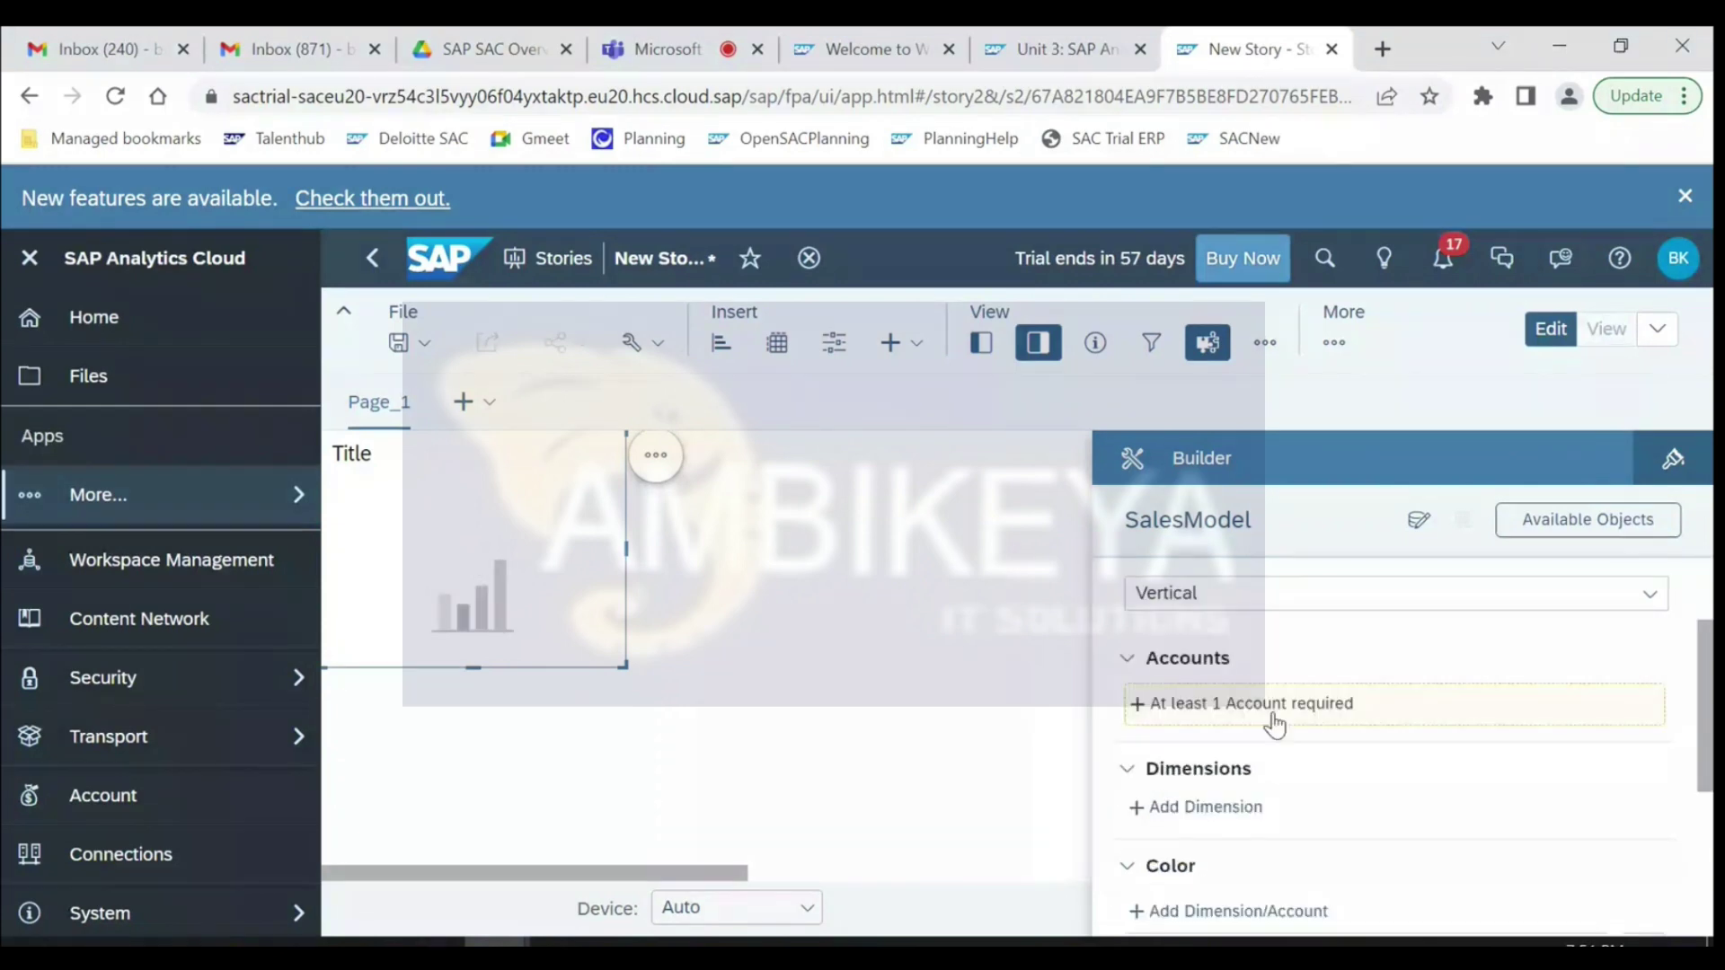
left_click(1257, 714)
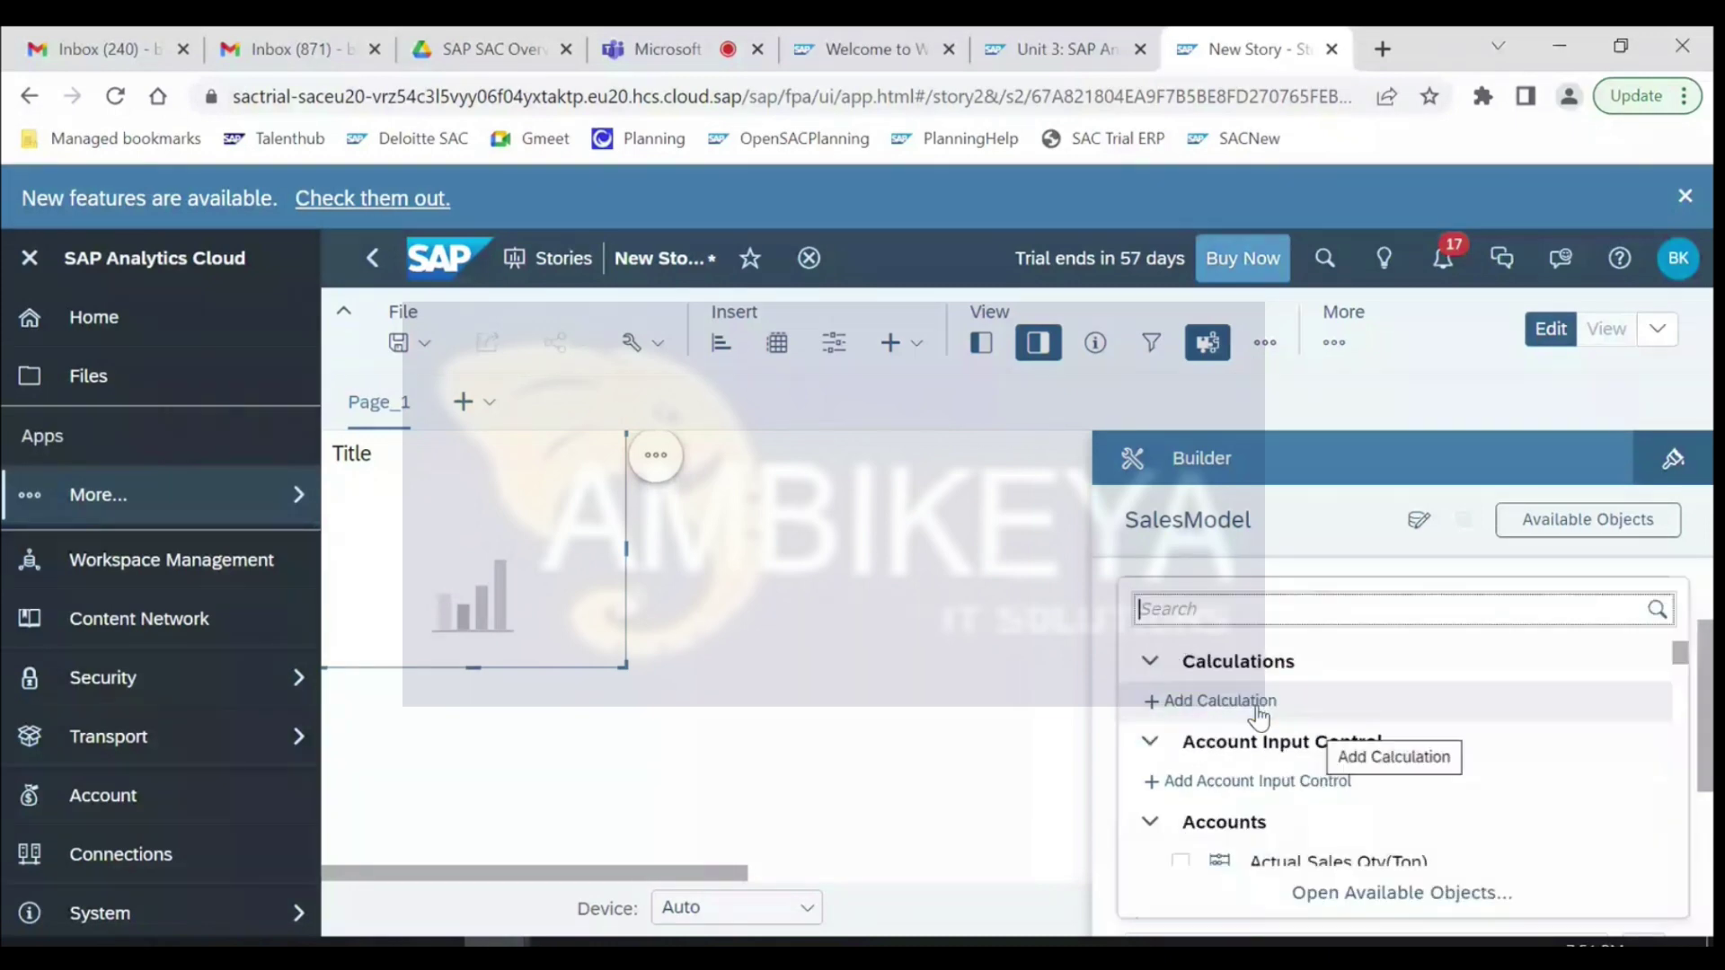
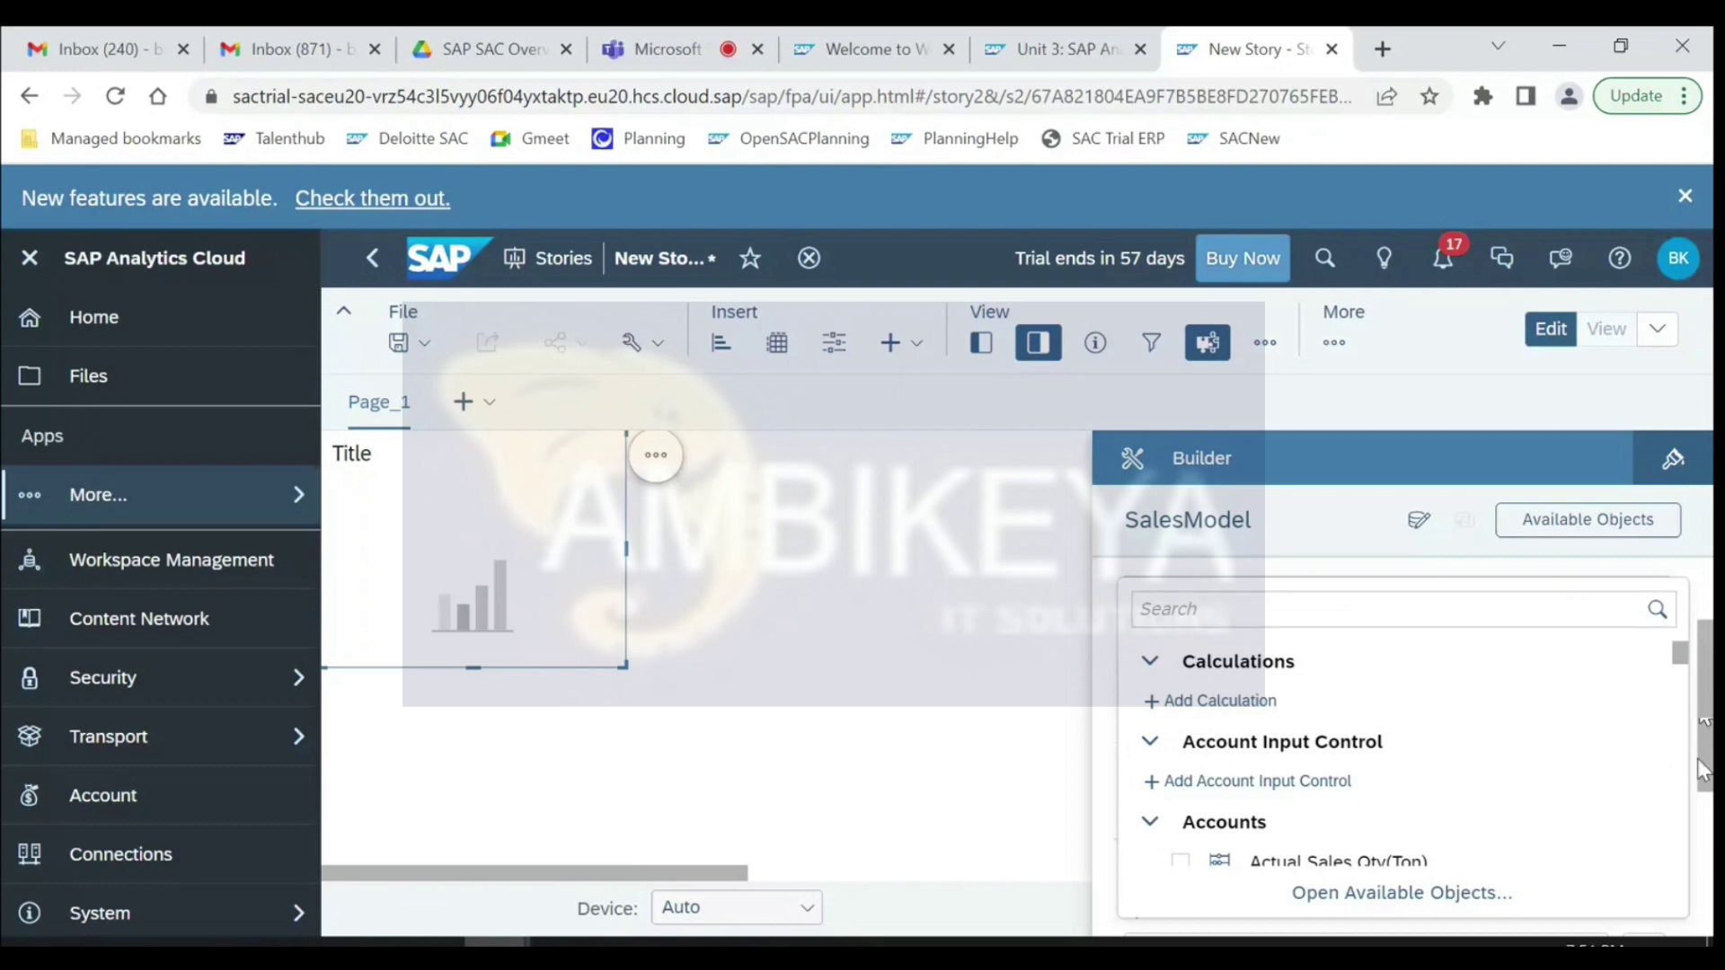
left_click(1266, 704)
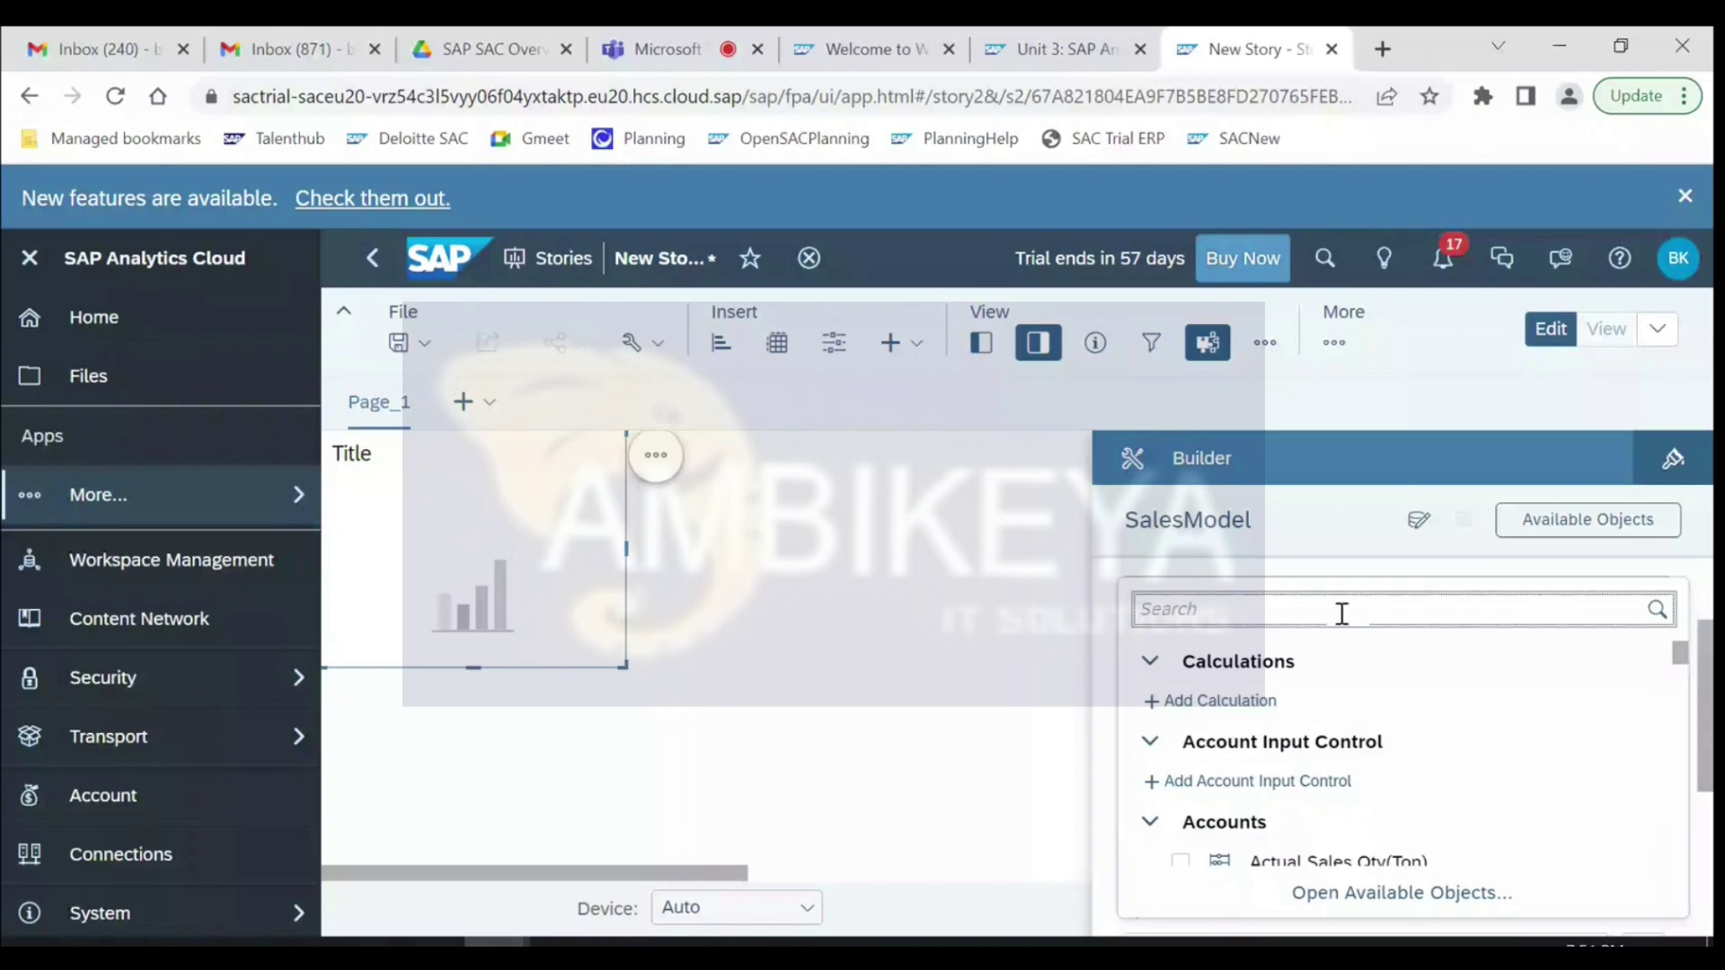
type("Total re")
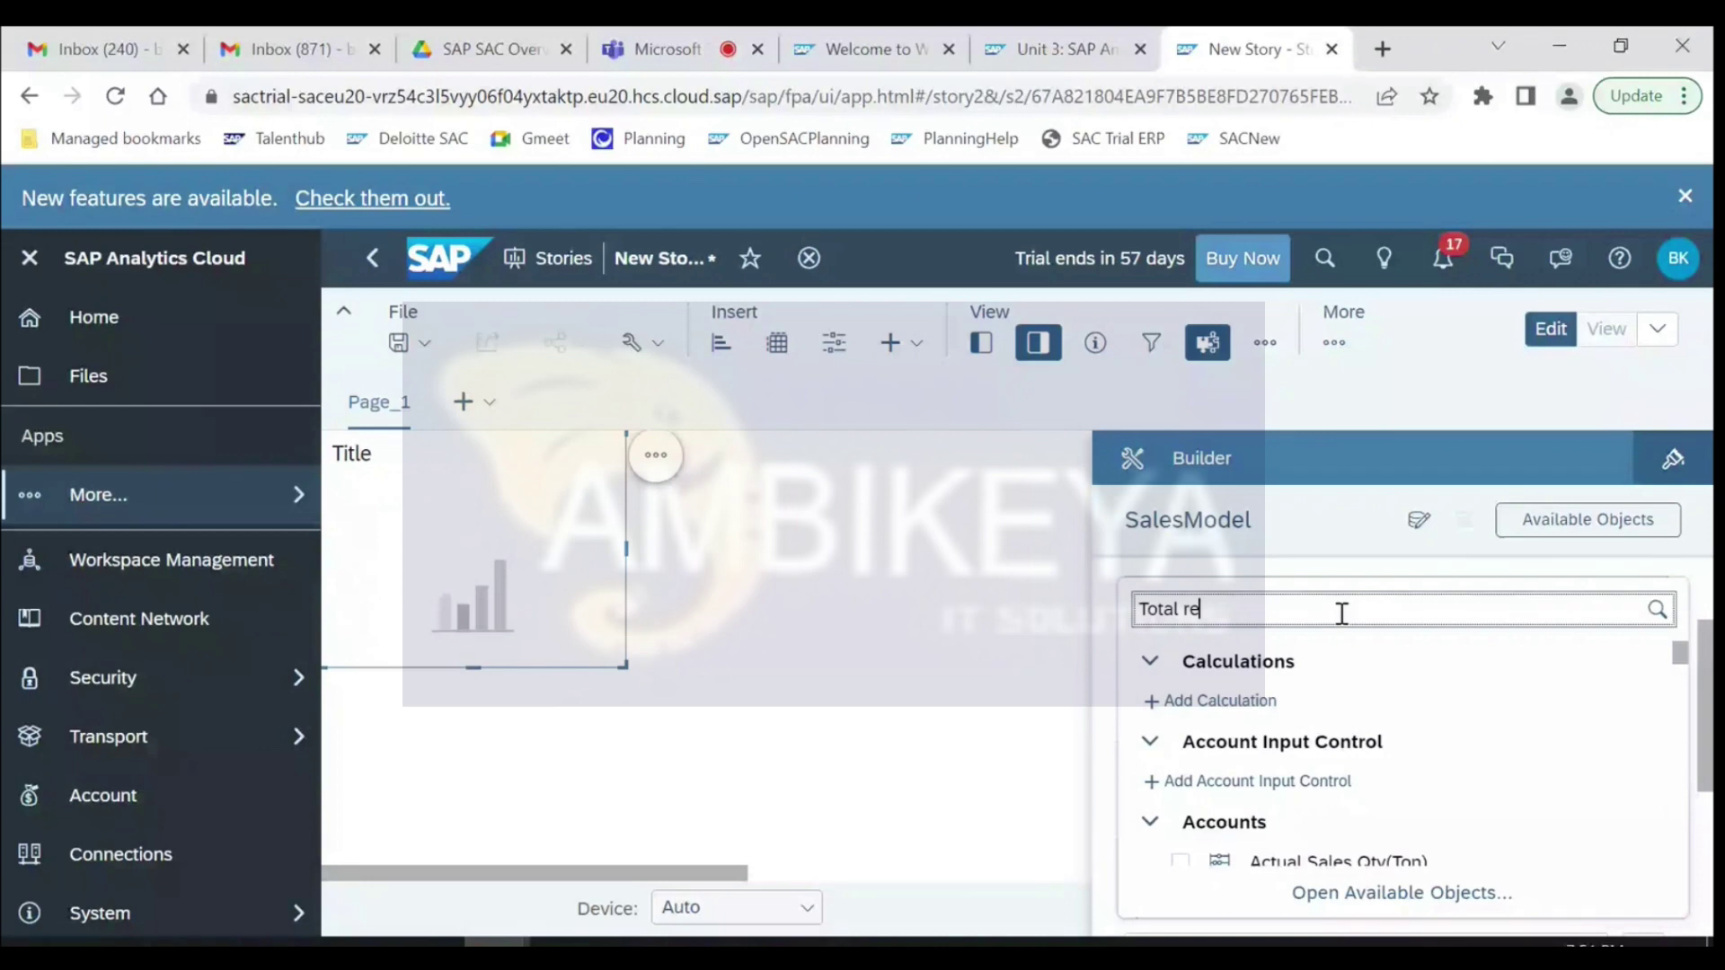
type("ve")
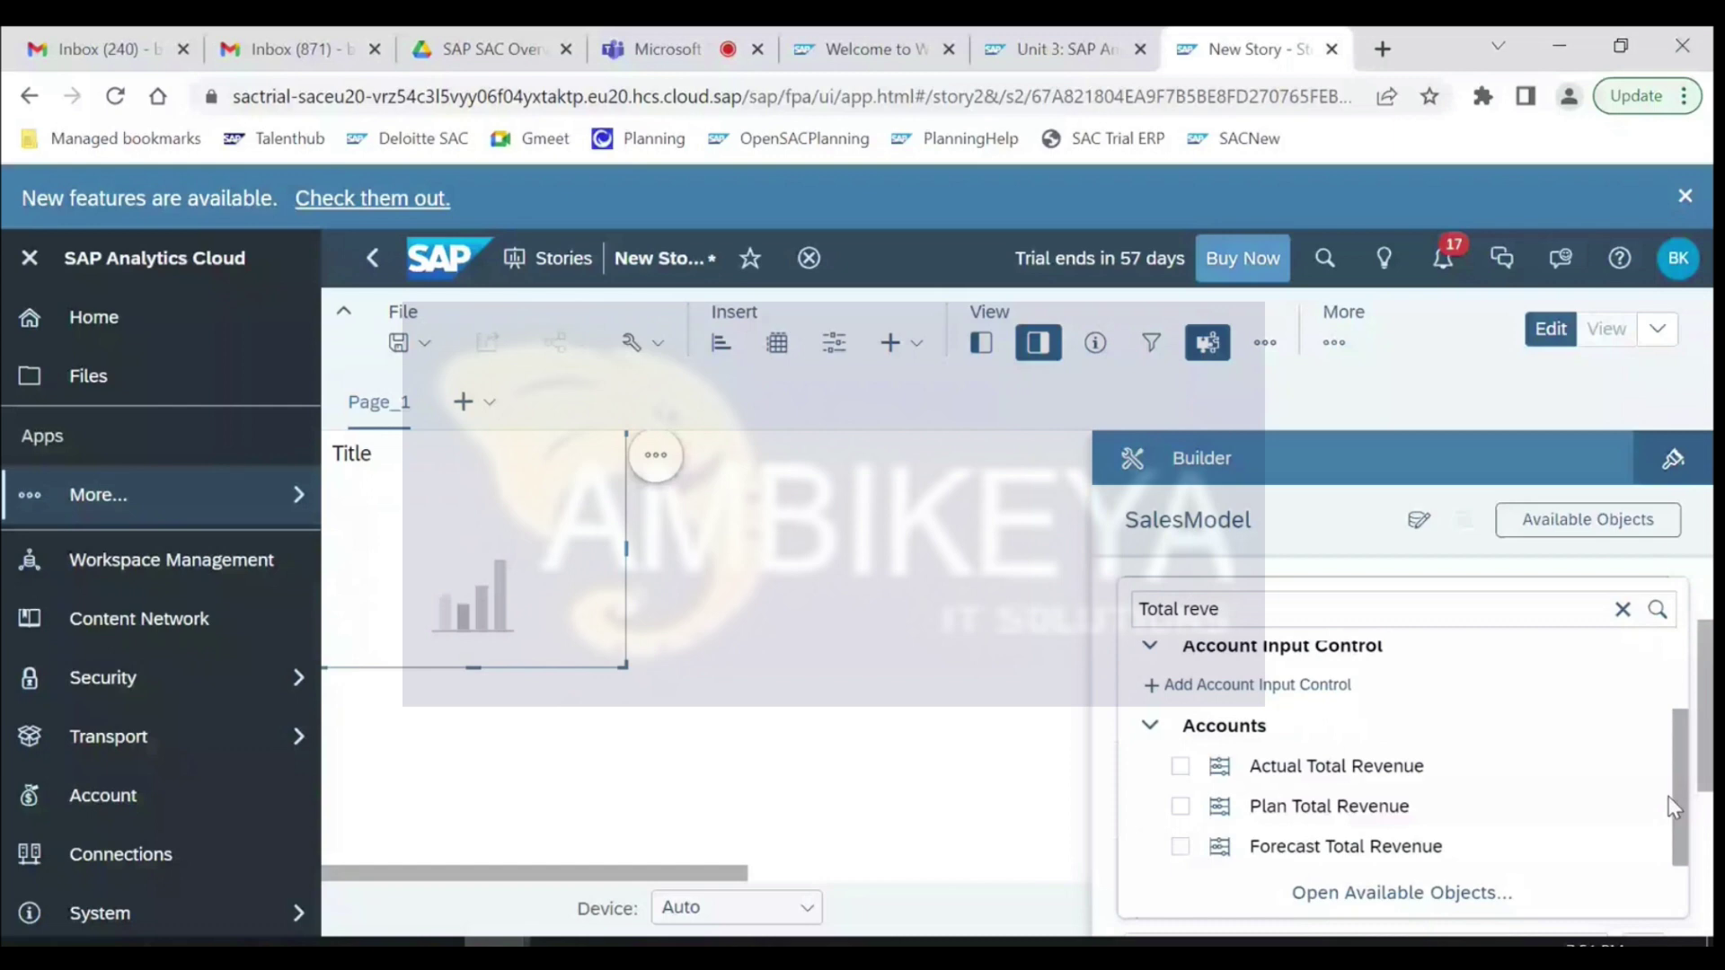
left_click(1180, 767)
left_click(1180, 807)
left_click(1180, 847)
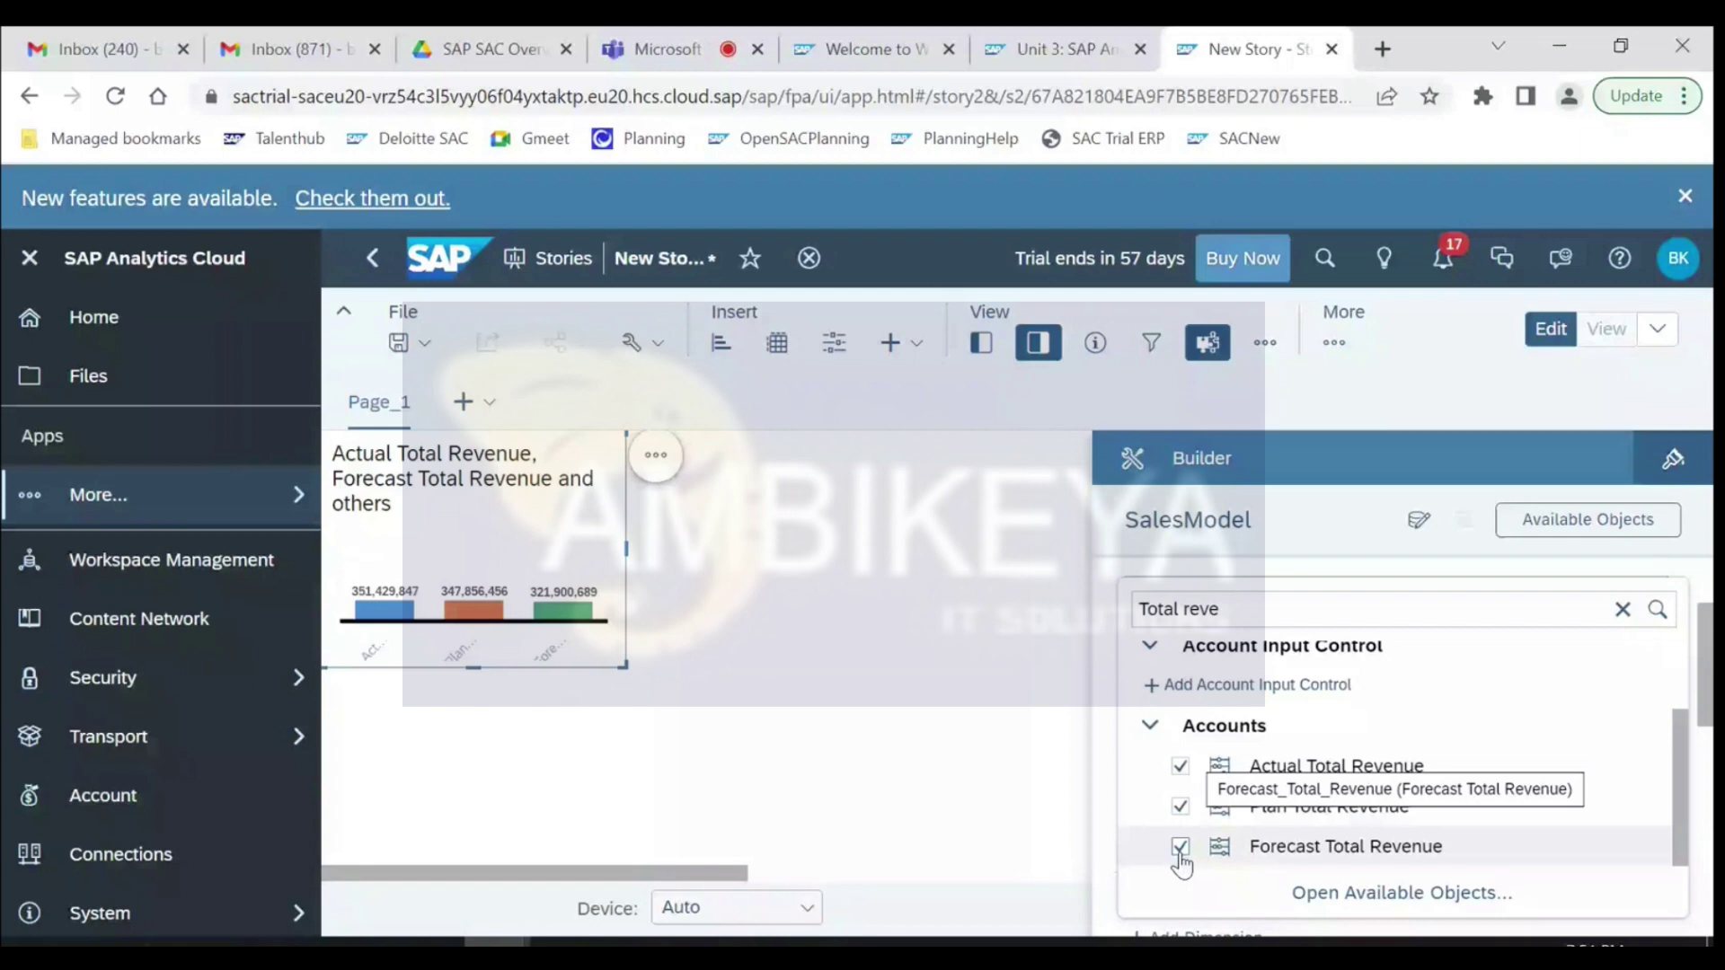
- Find the Year_Month dimension and add it to the revenue chart
left_click_drag(1703, 669, 1701, 768)
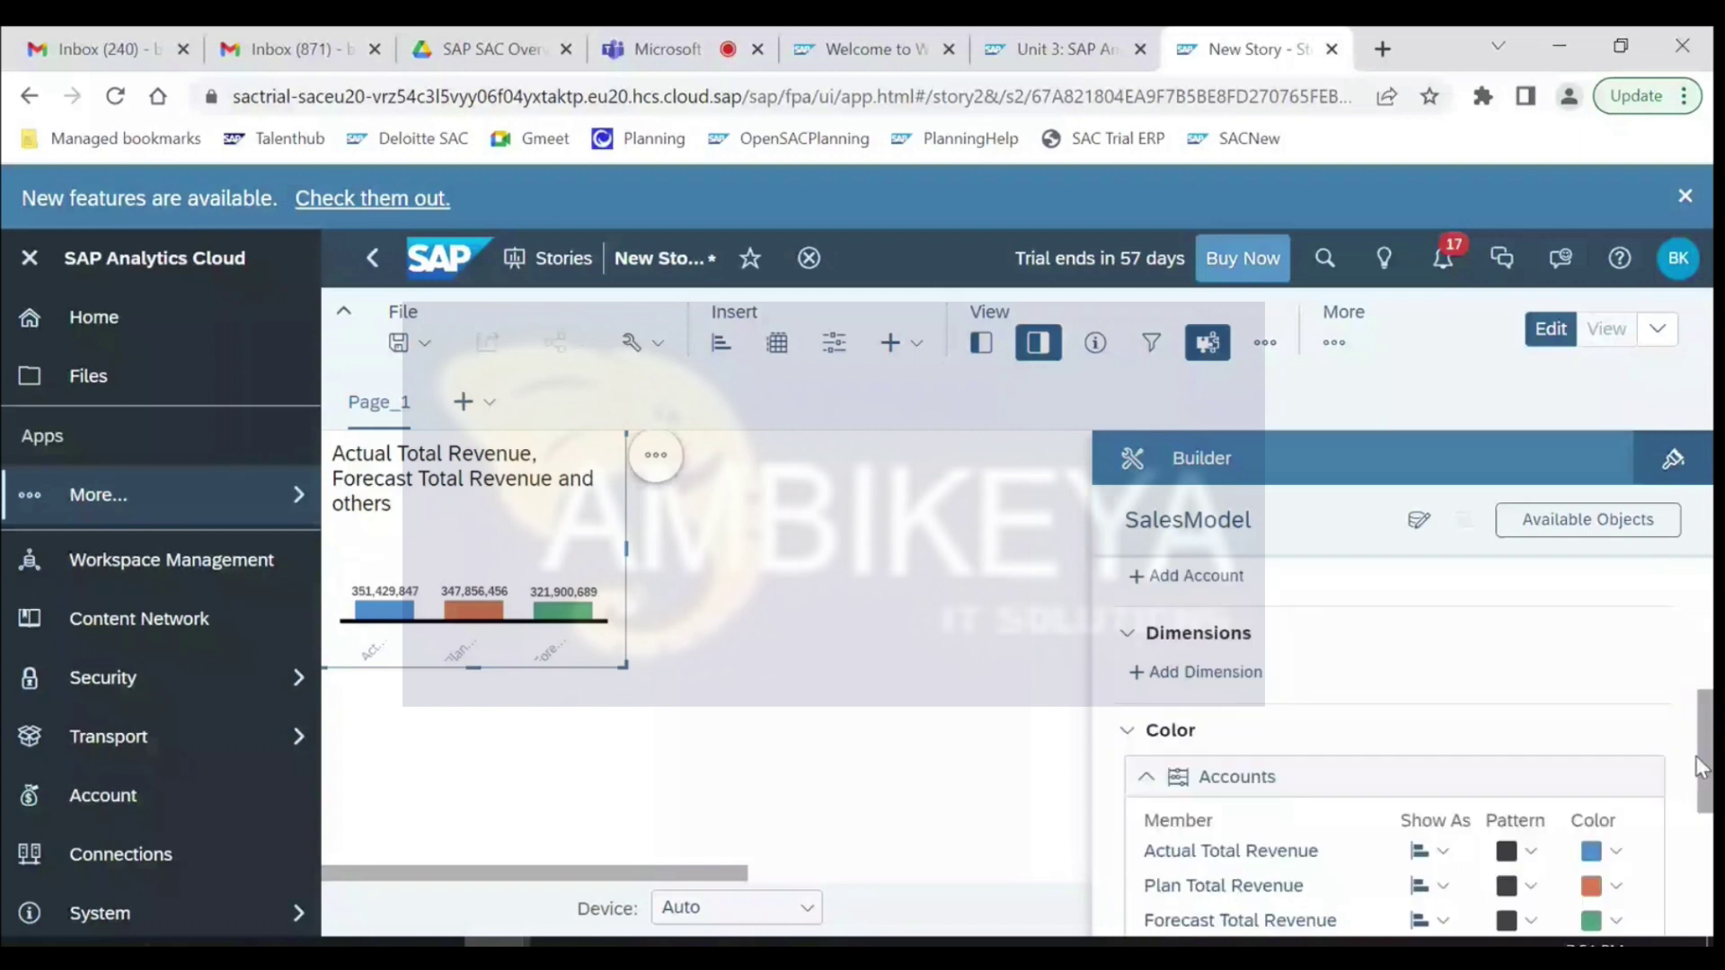
left_click(1195, 672)
type("Ye")
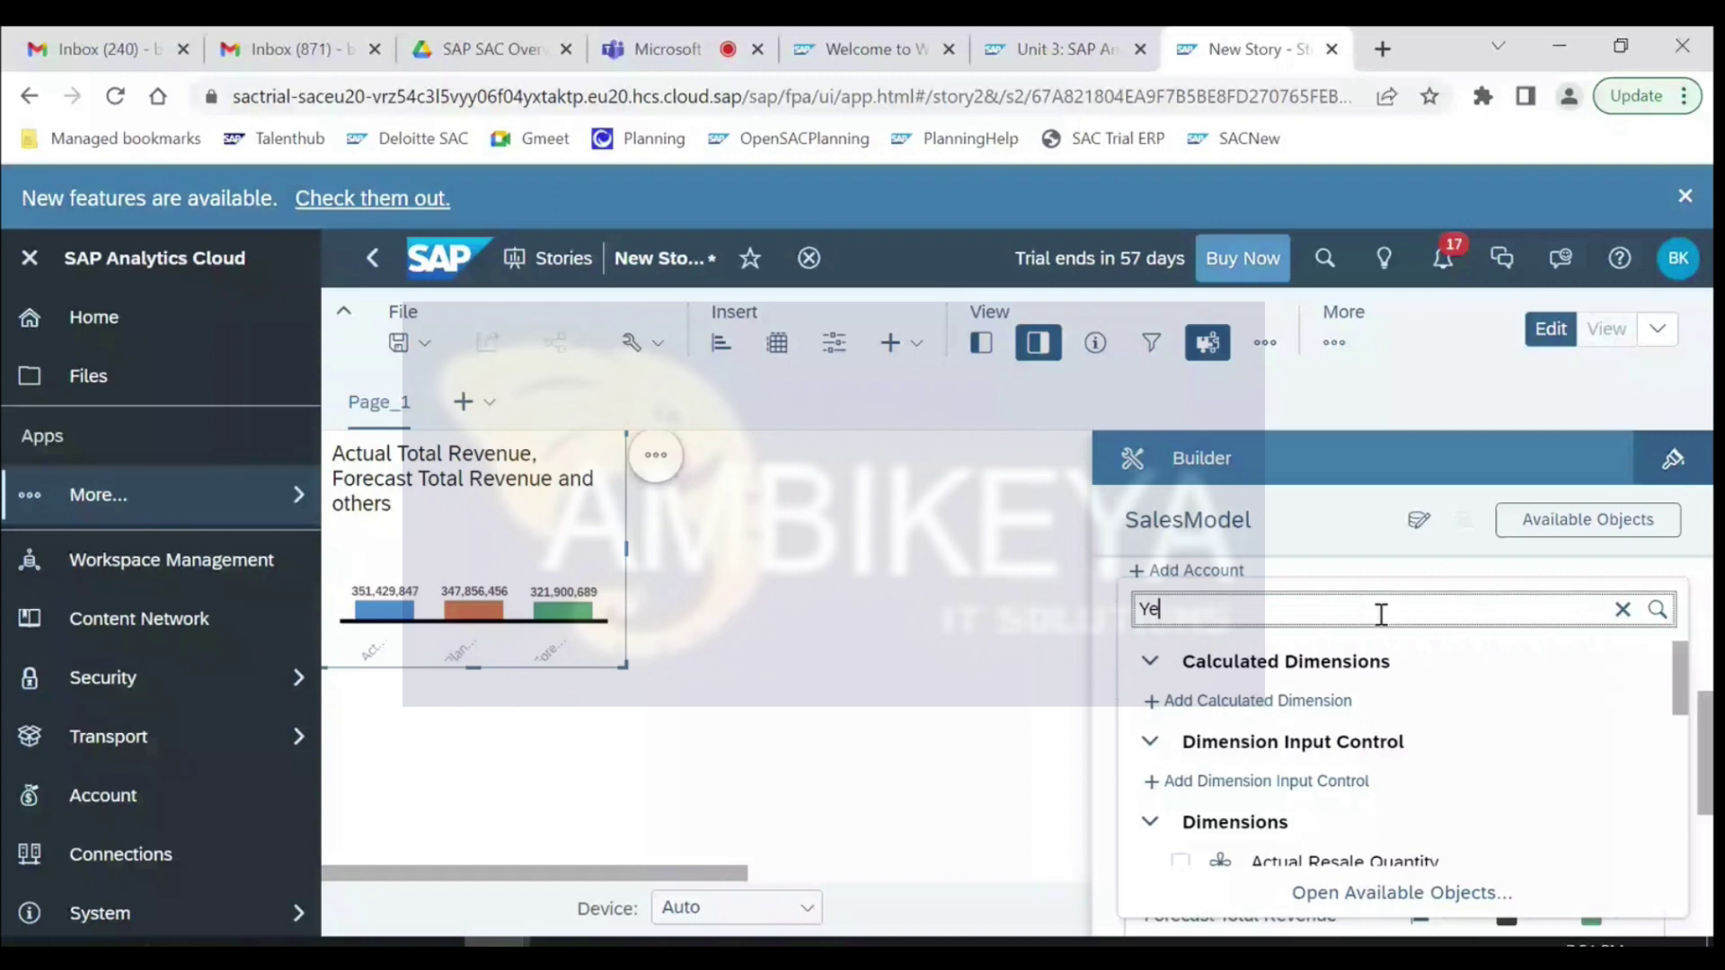
type("ar")
left_click(1590, 860)
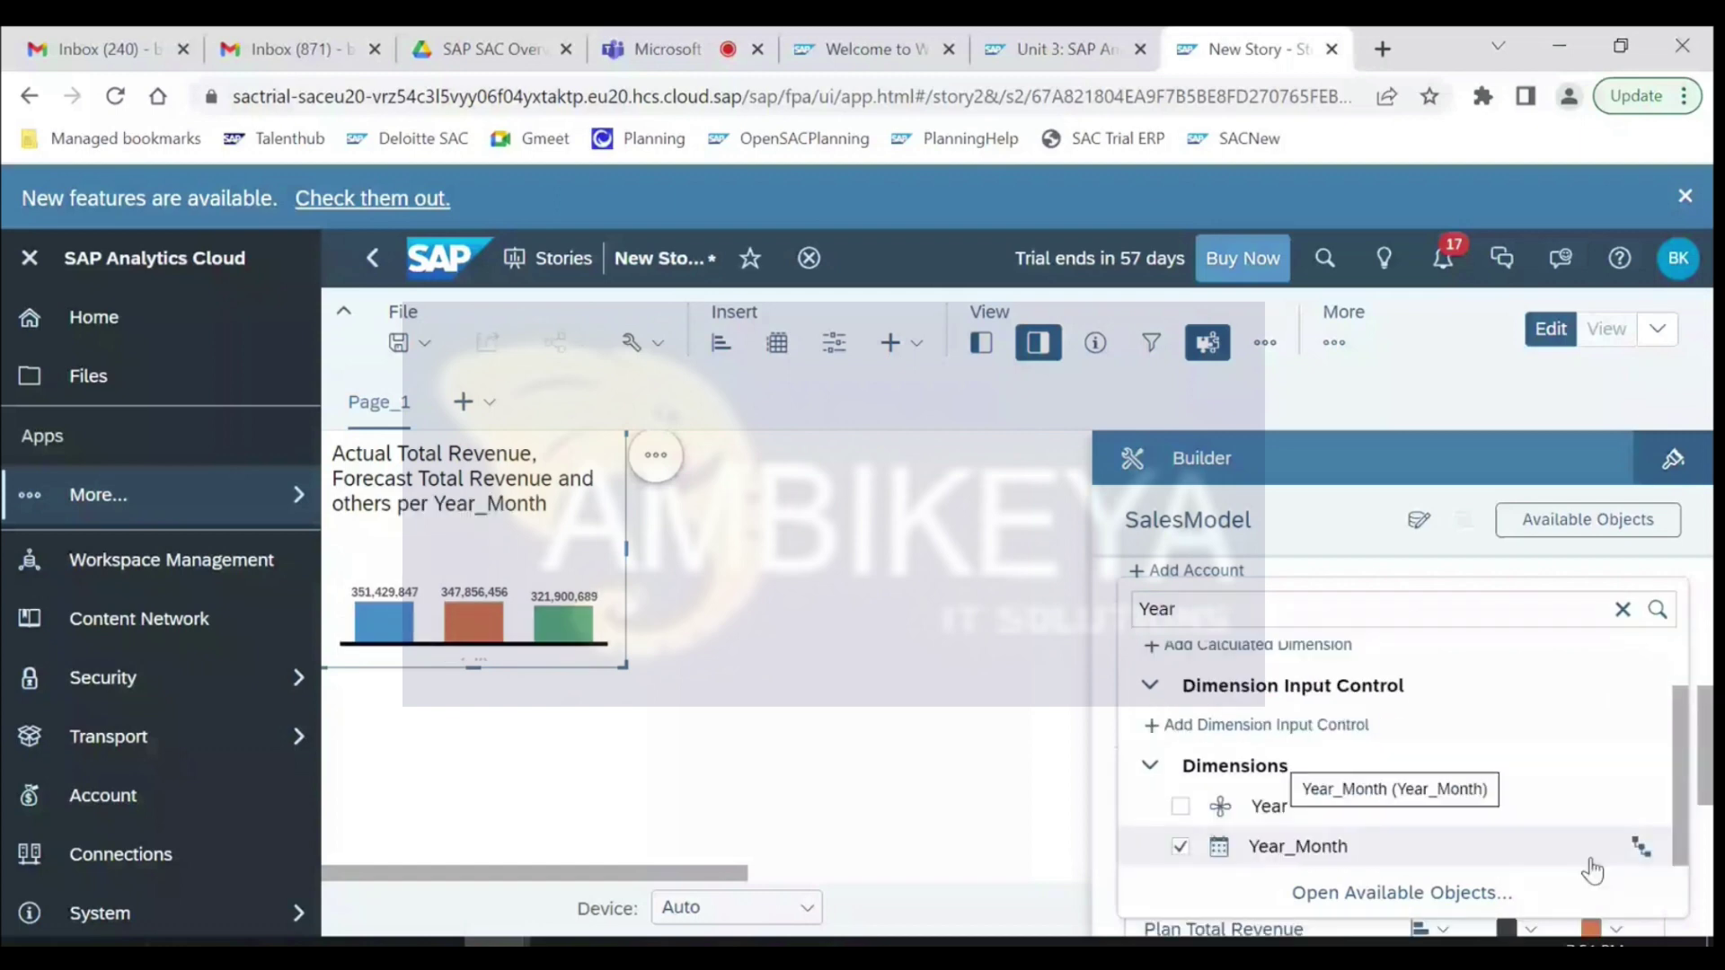
- Hide the Builder area and widen the revenue chart to nearly the full page width
left_click(1290, 437)
left_click(1042, 341)
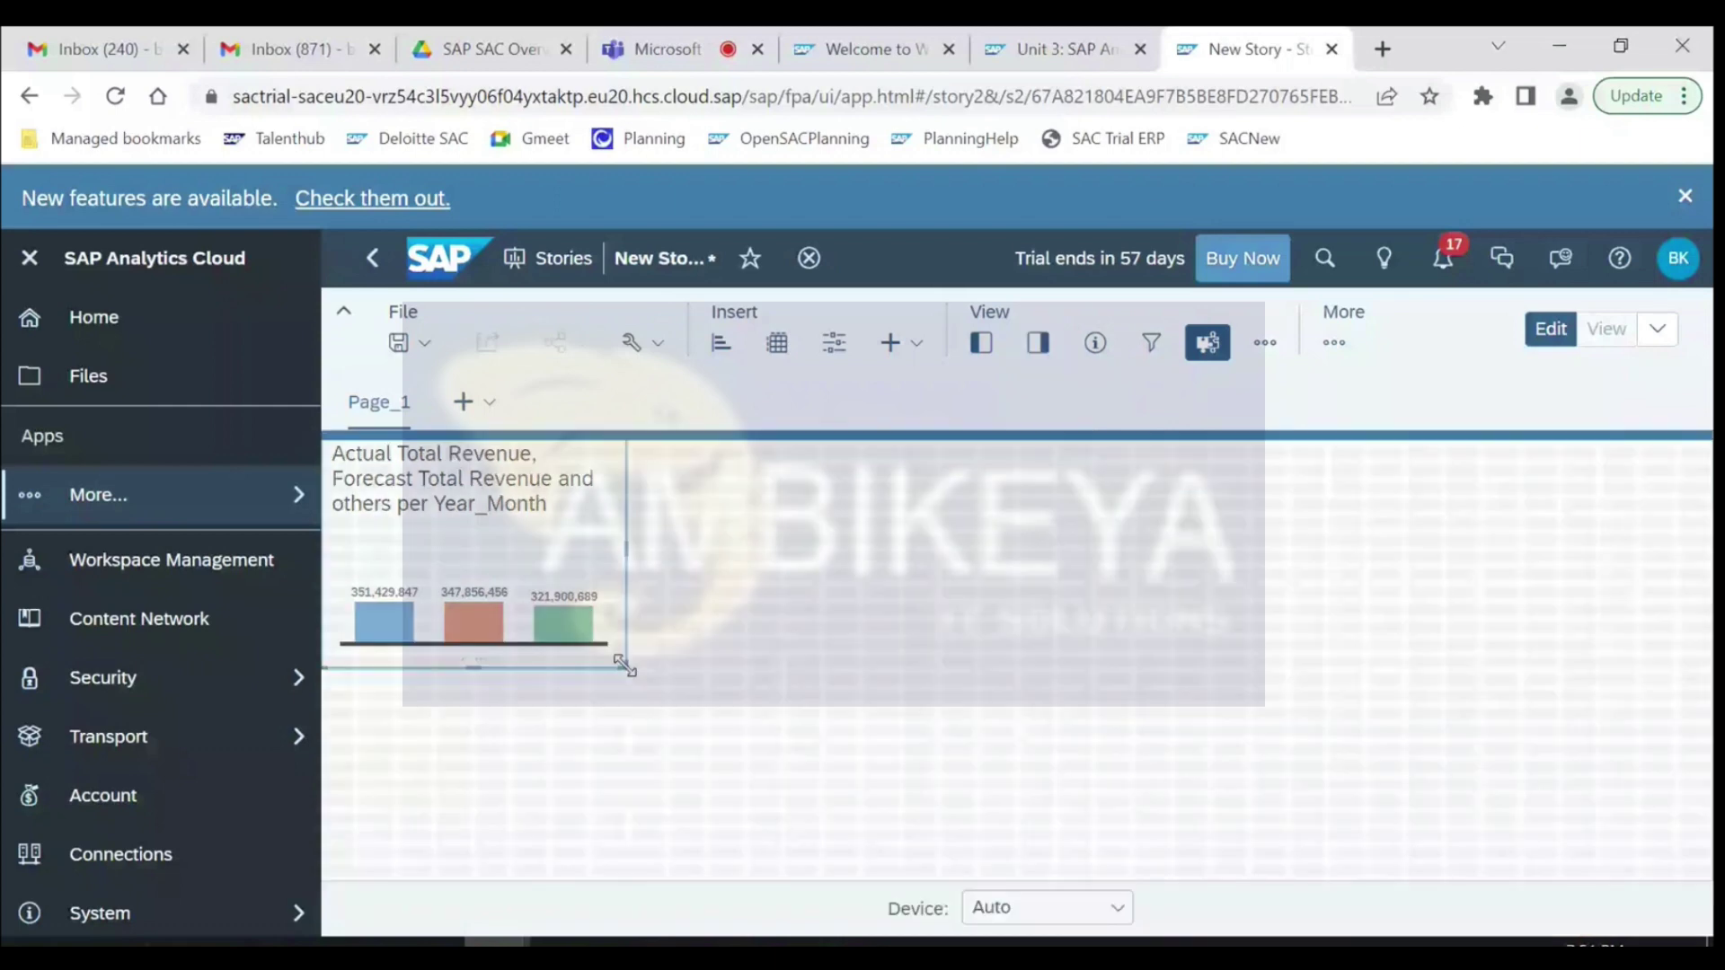
left_click_drag(624, 665, 1633, 719)
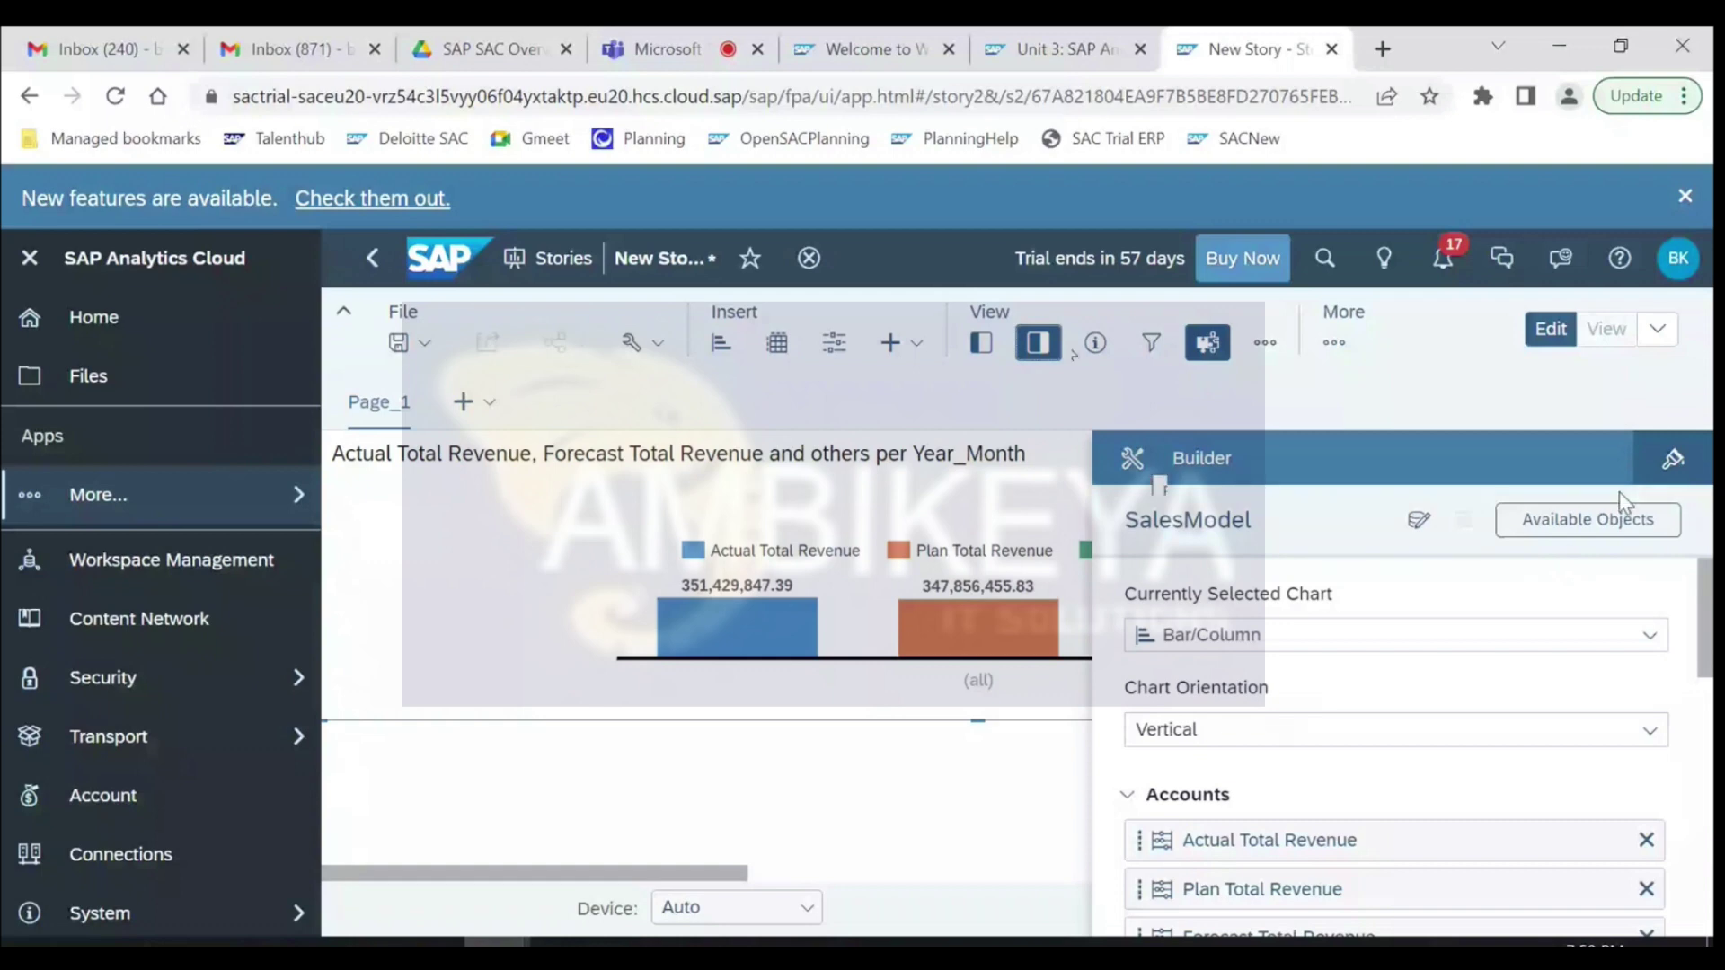
- Style the chart with a solid border on all sides, line width 2 and a corner radius of 6px
left_click(1669, 459)
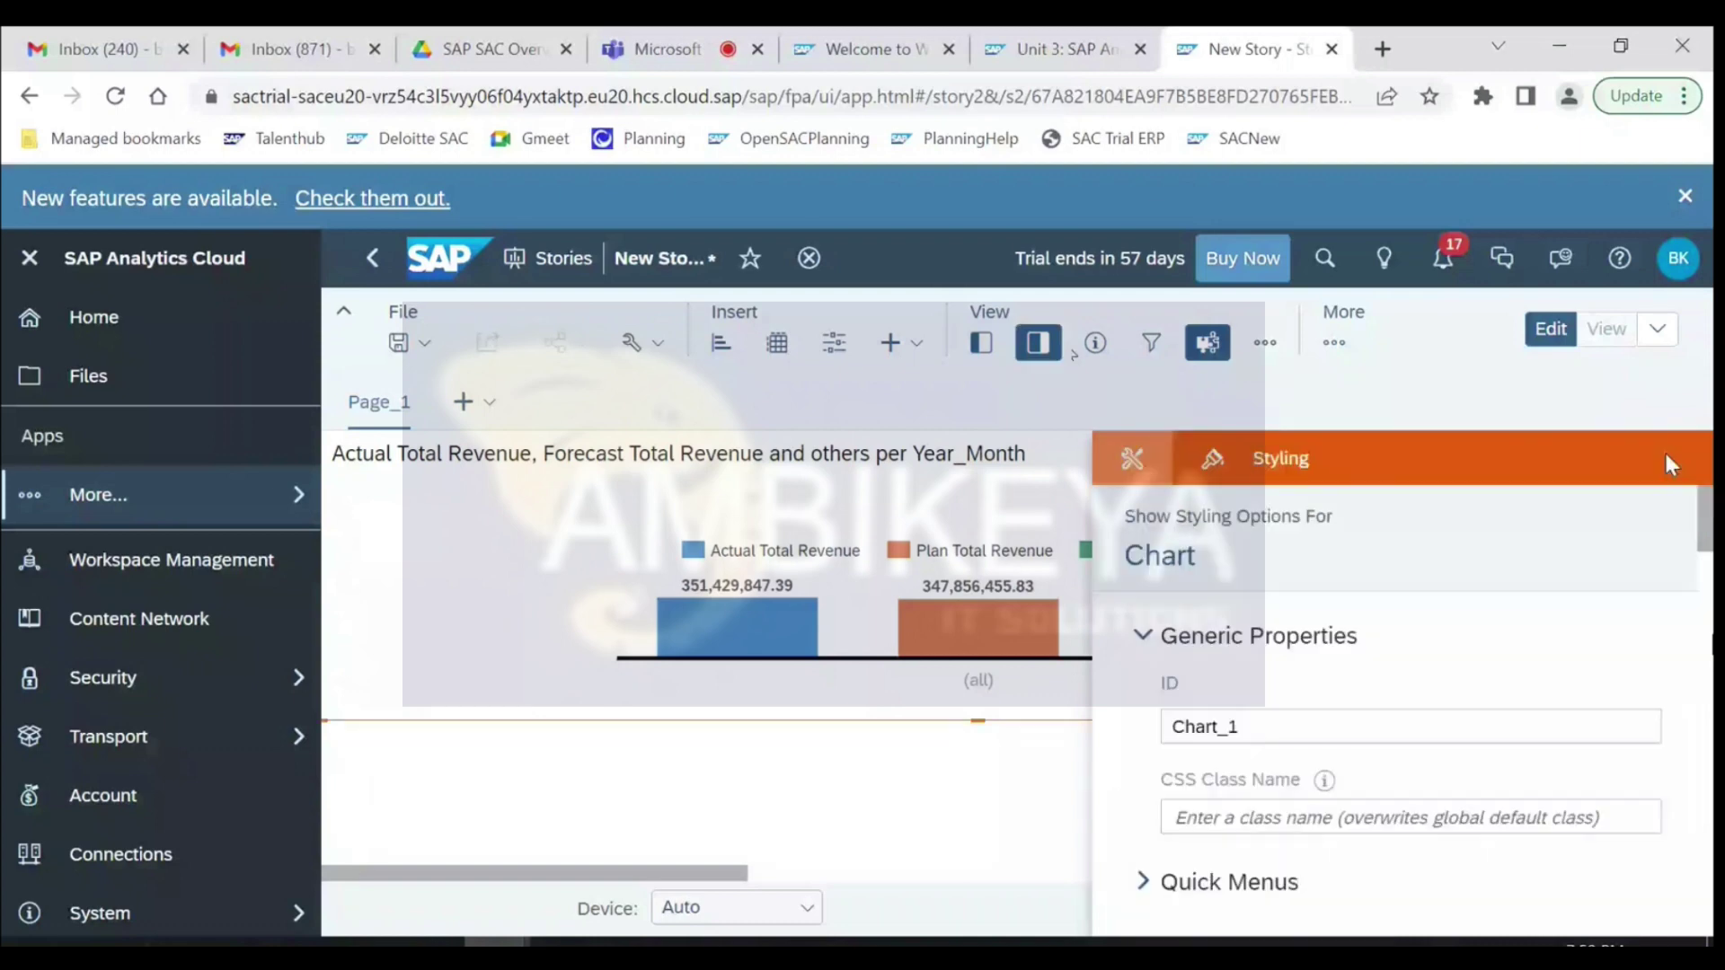
scroll(1705, 554, "down", 1)
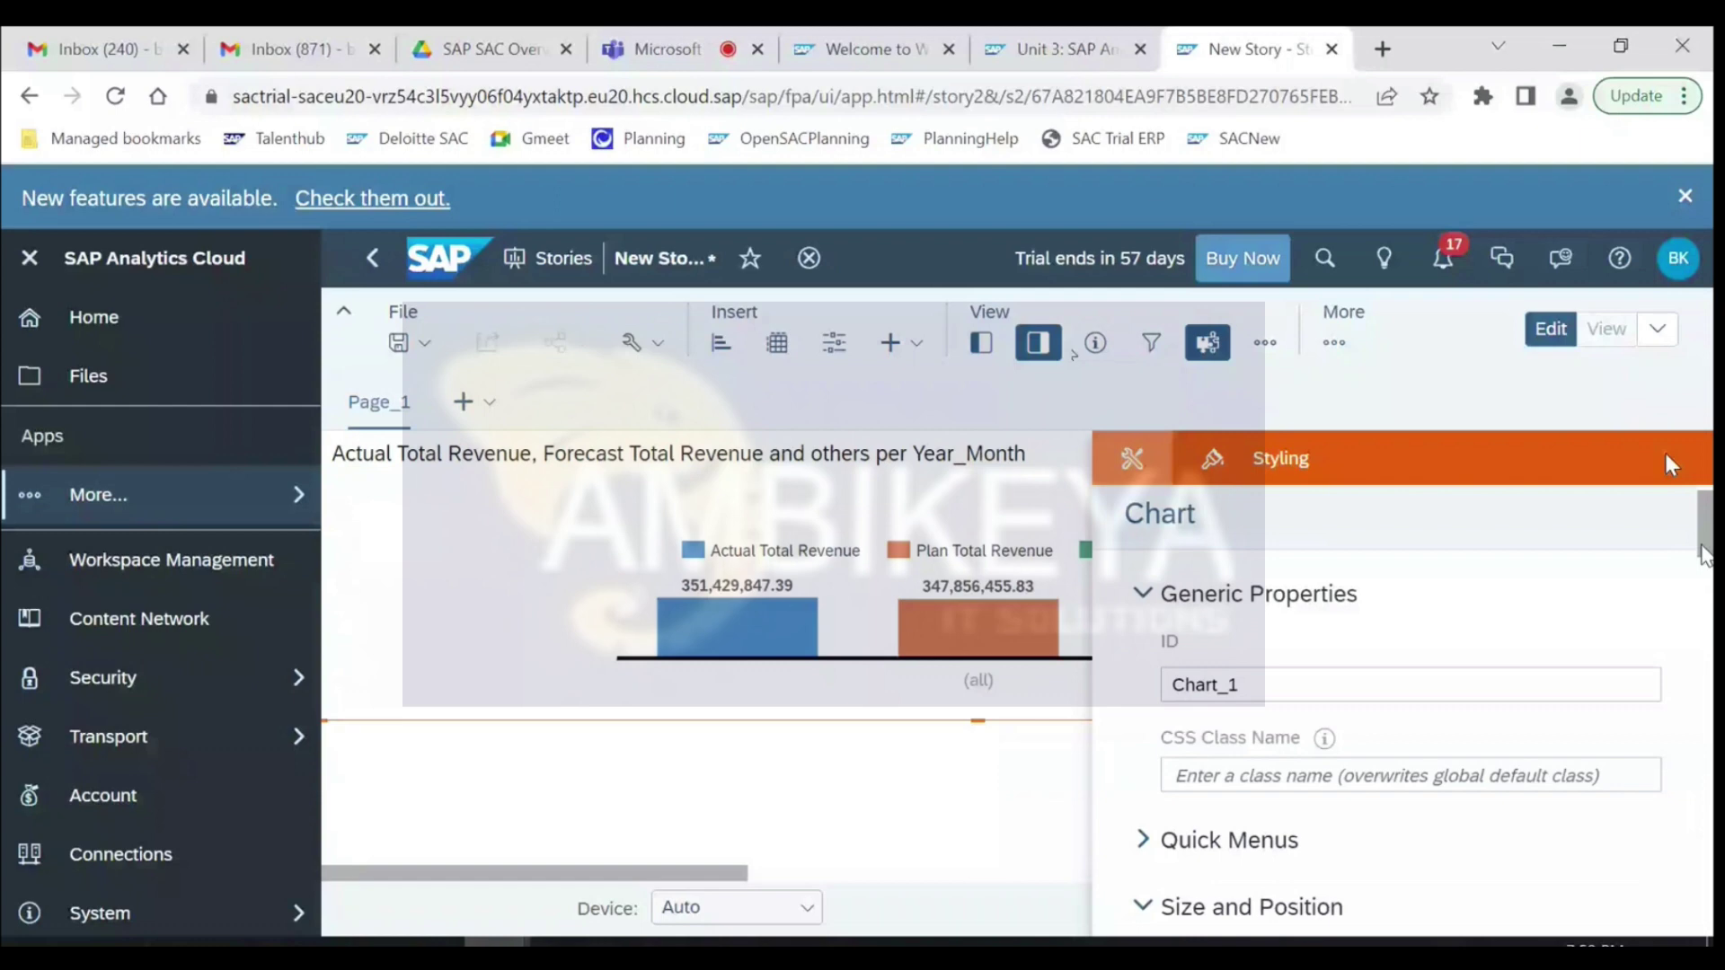
scroll(1703, 555, "down", 2)
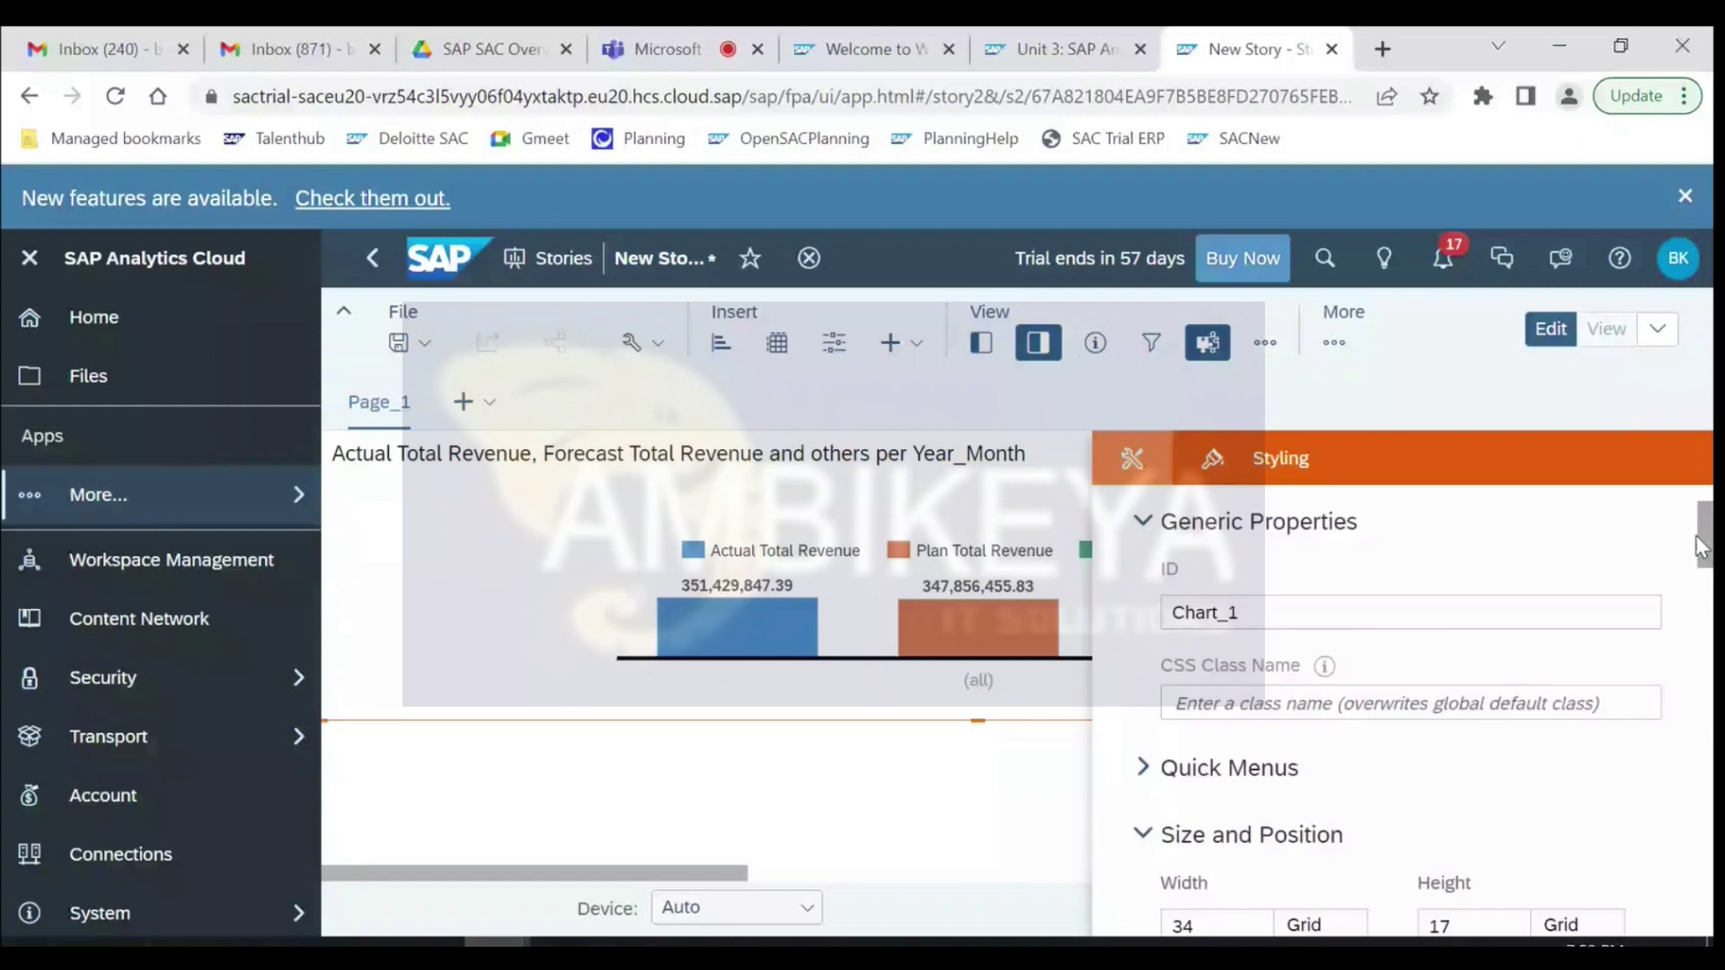
scroll(1696, 537, "down", 5)
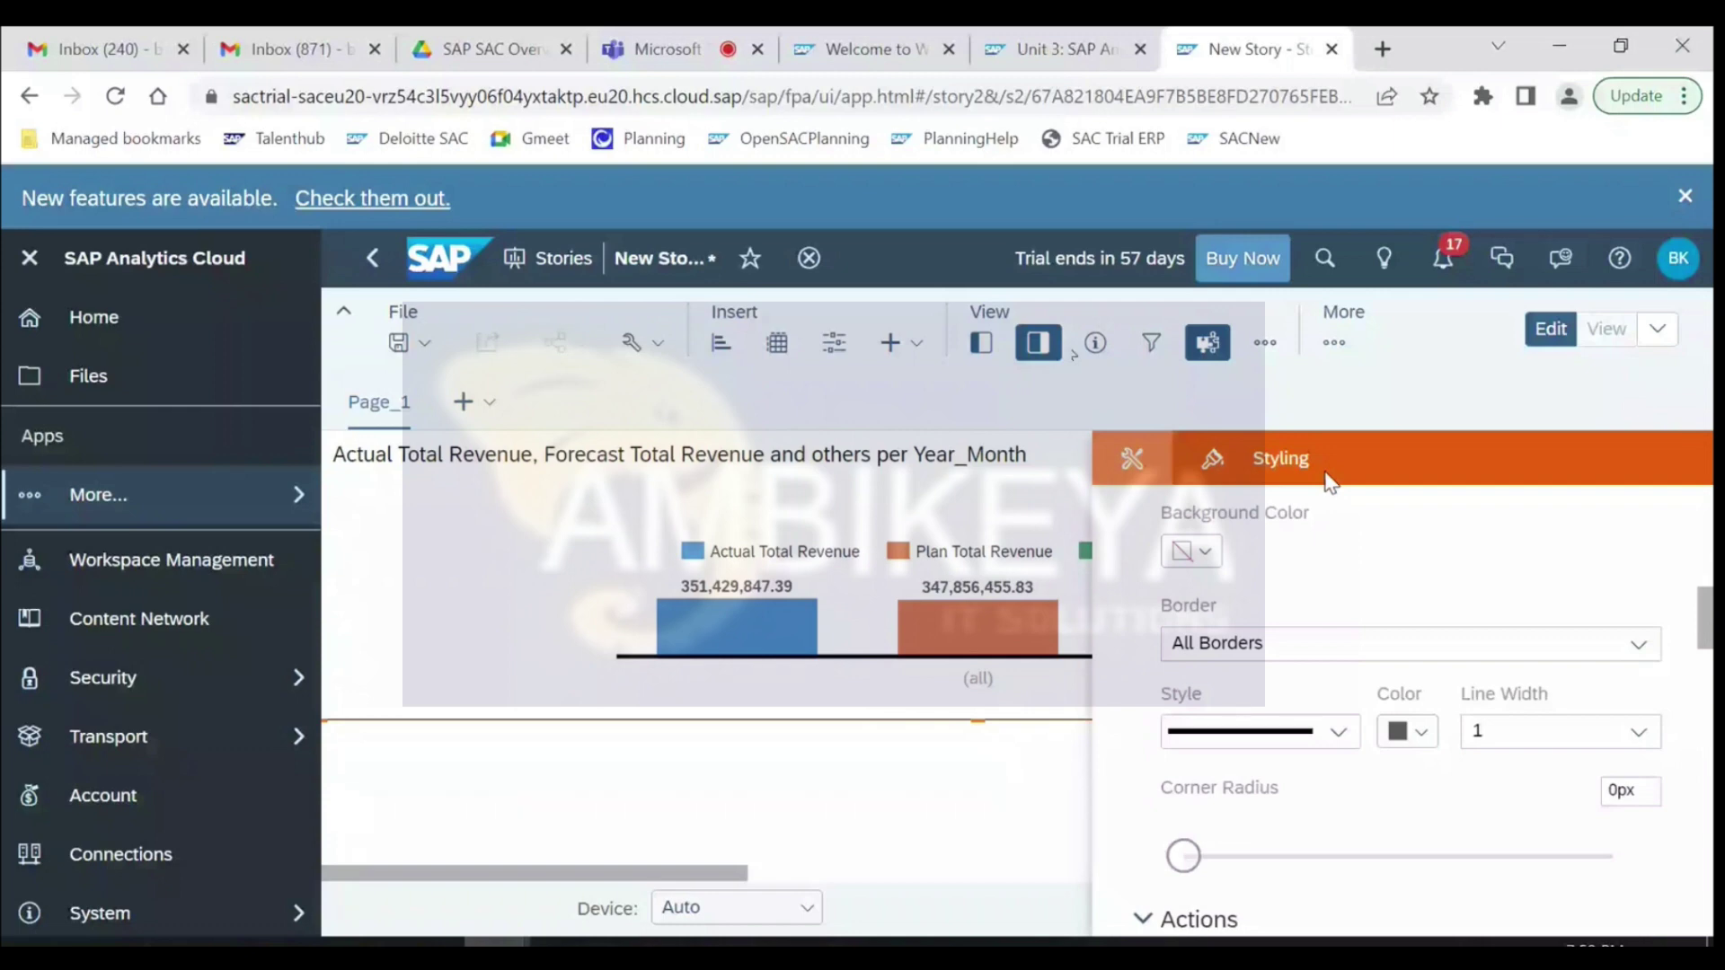
left_click_drag(1183, 856, 1270, 856)
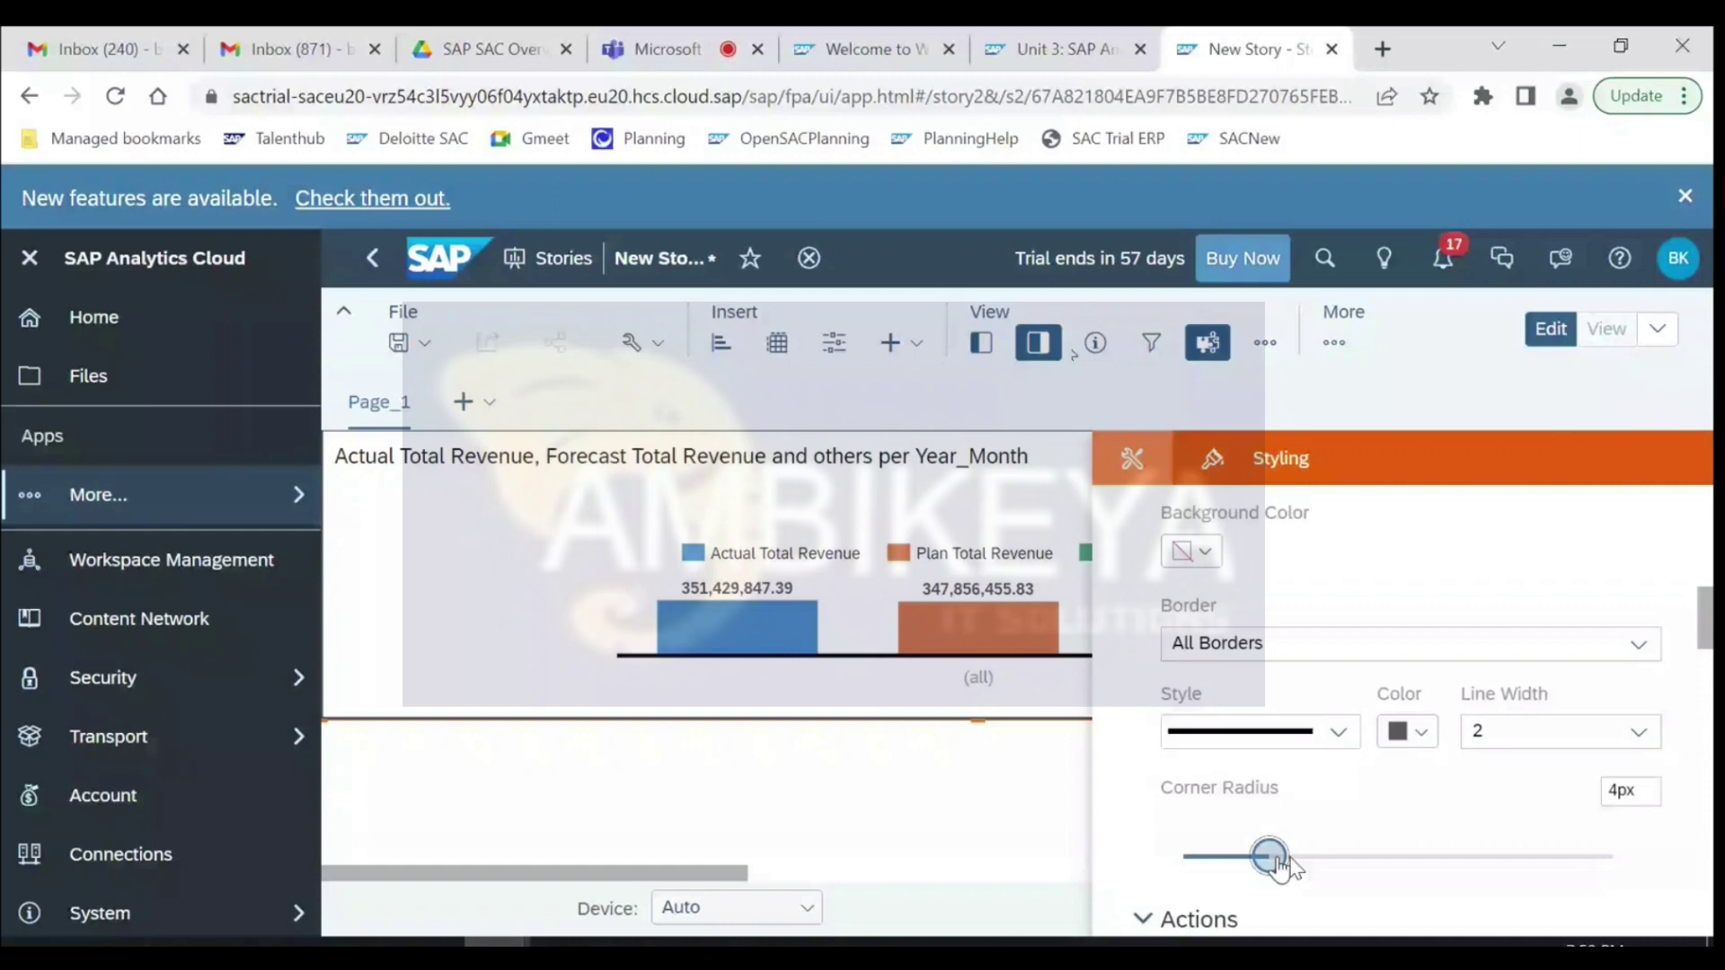
- Examine the Top N ranking options for Year_Month among the chart's actions
left_click(1529, 340)
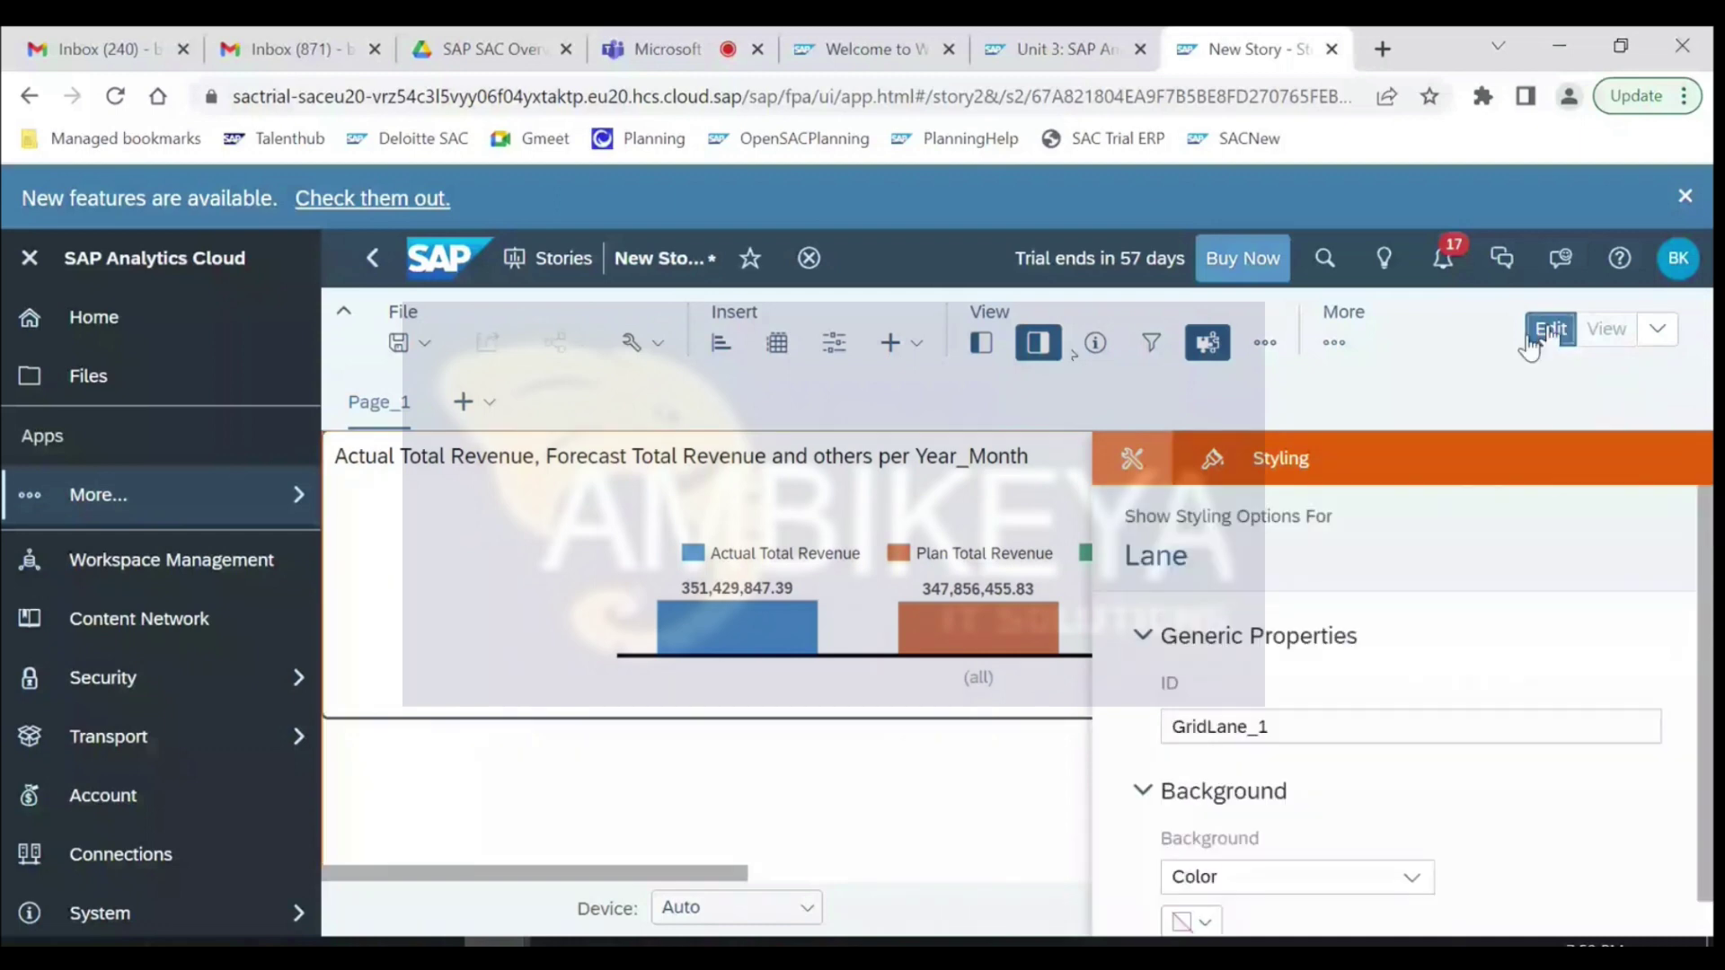
left_click(1529, 346)
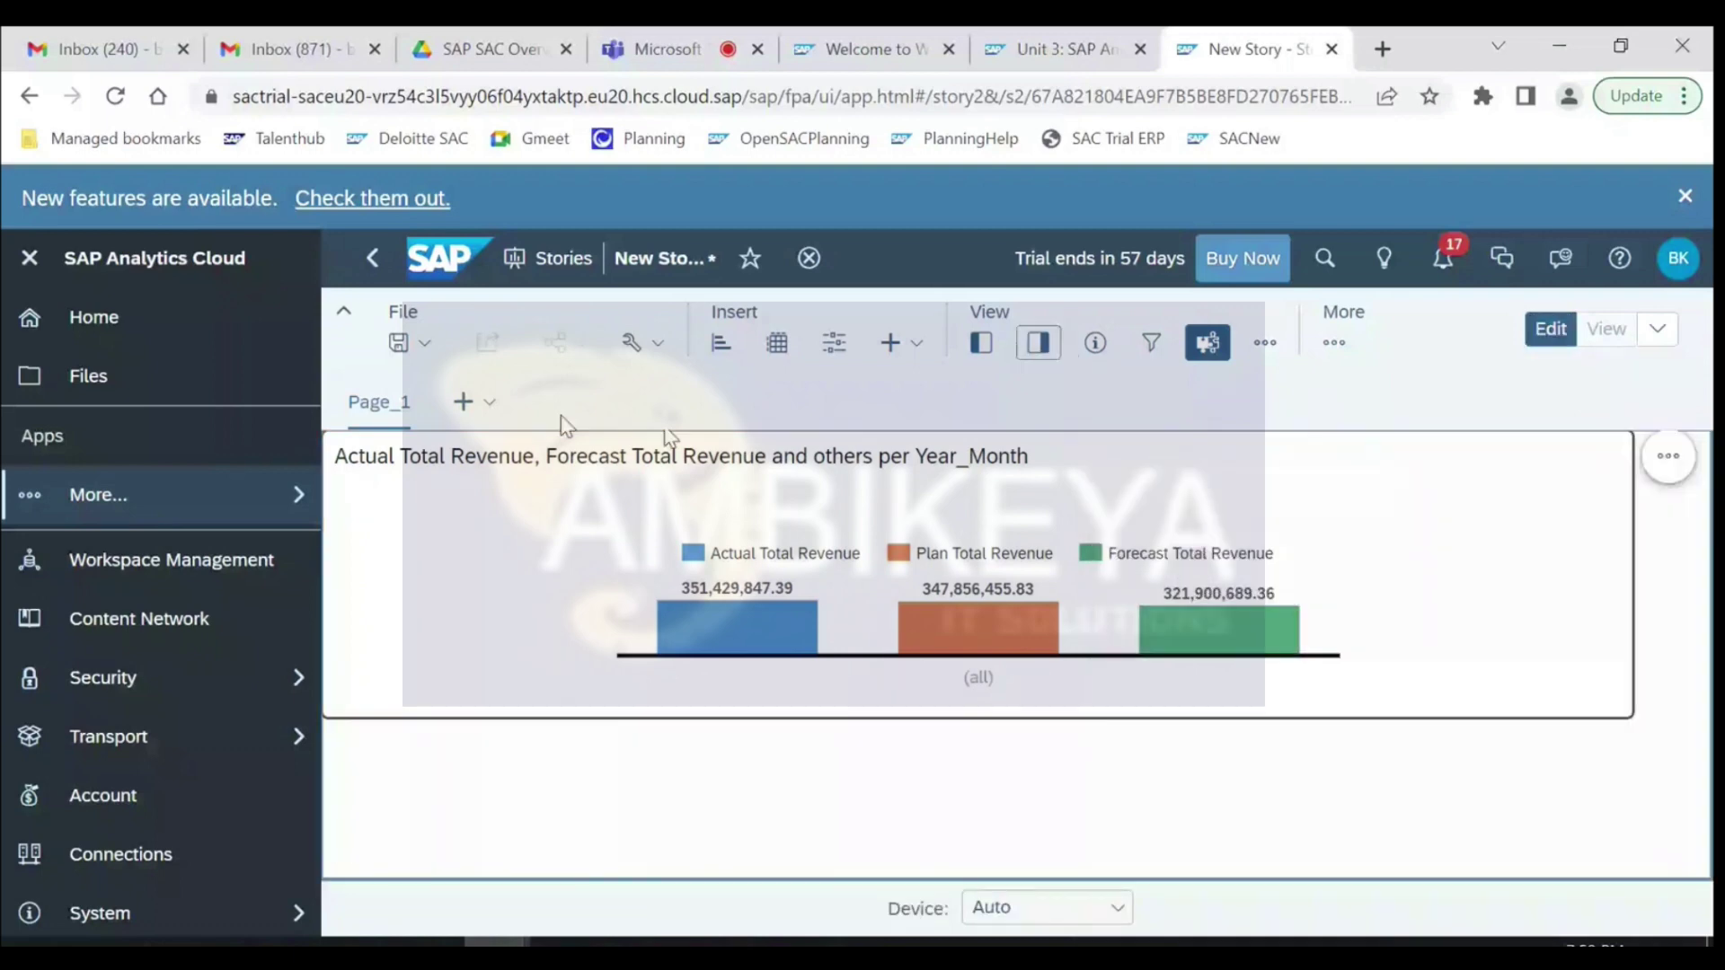
left_click(566, 426)
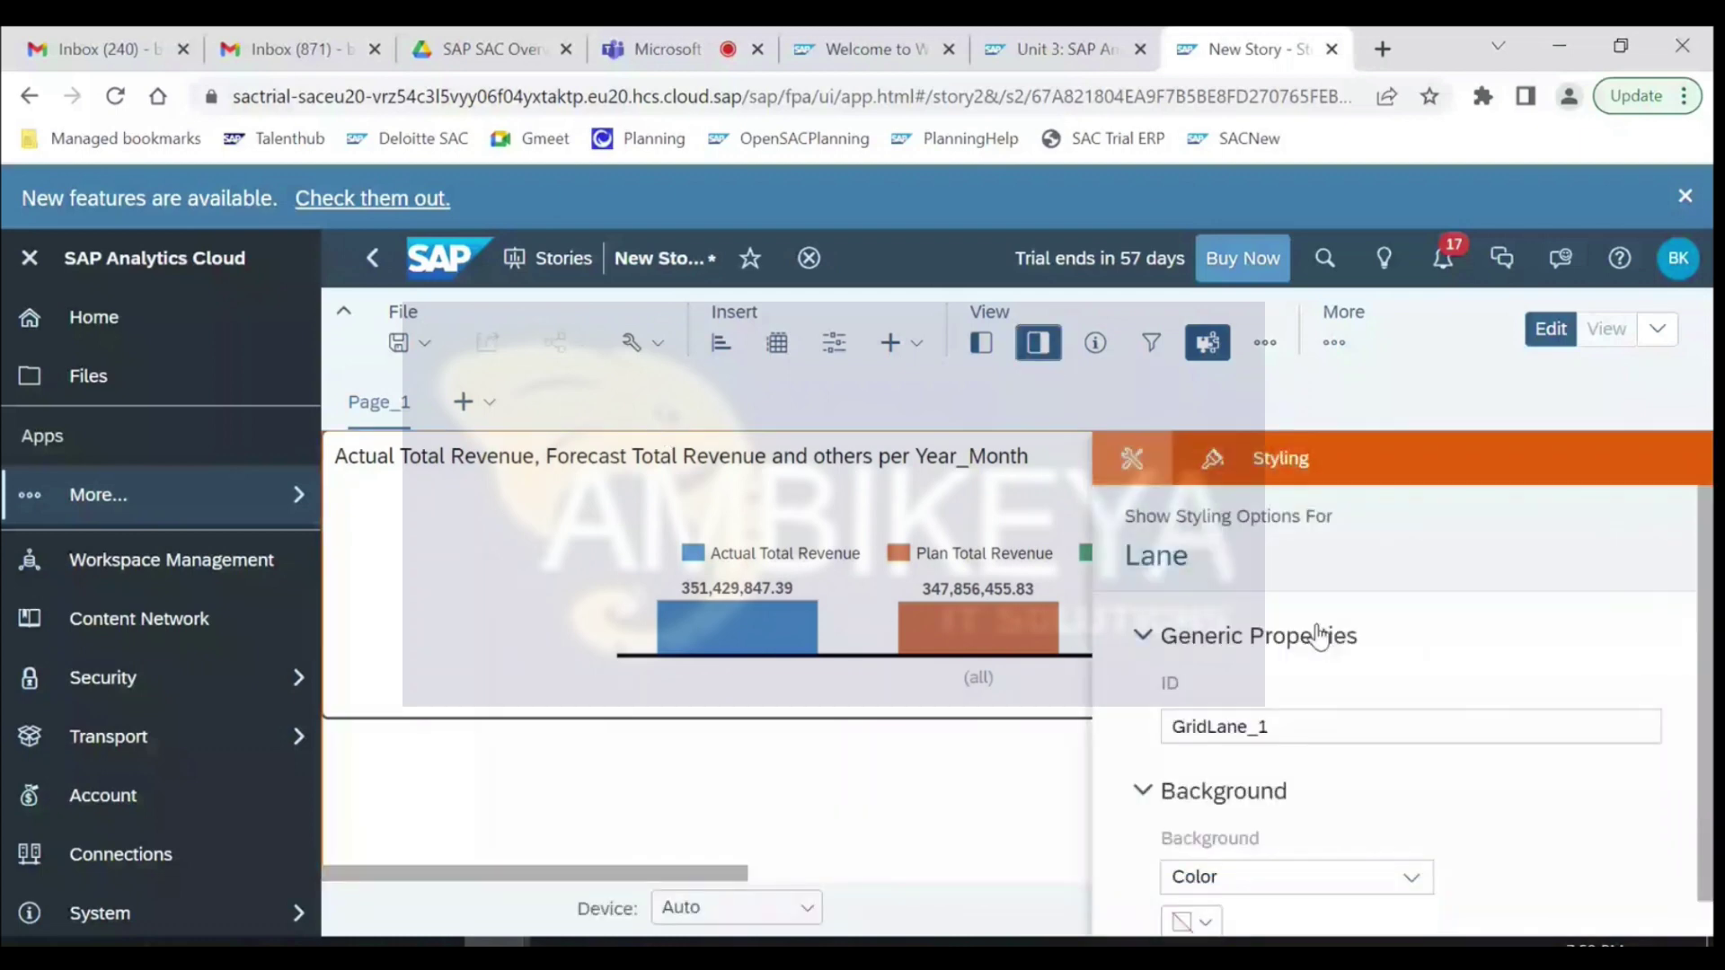
left_click(1133, 460)
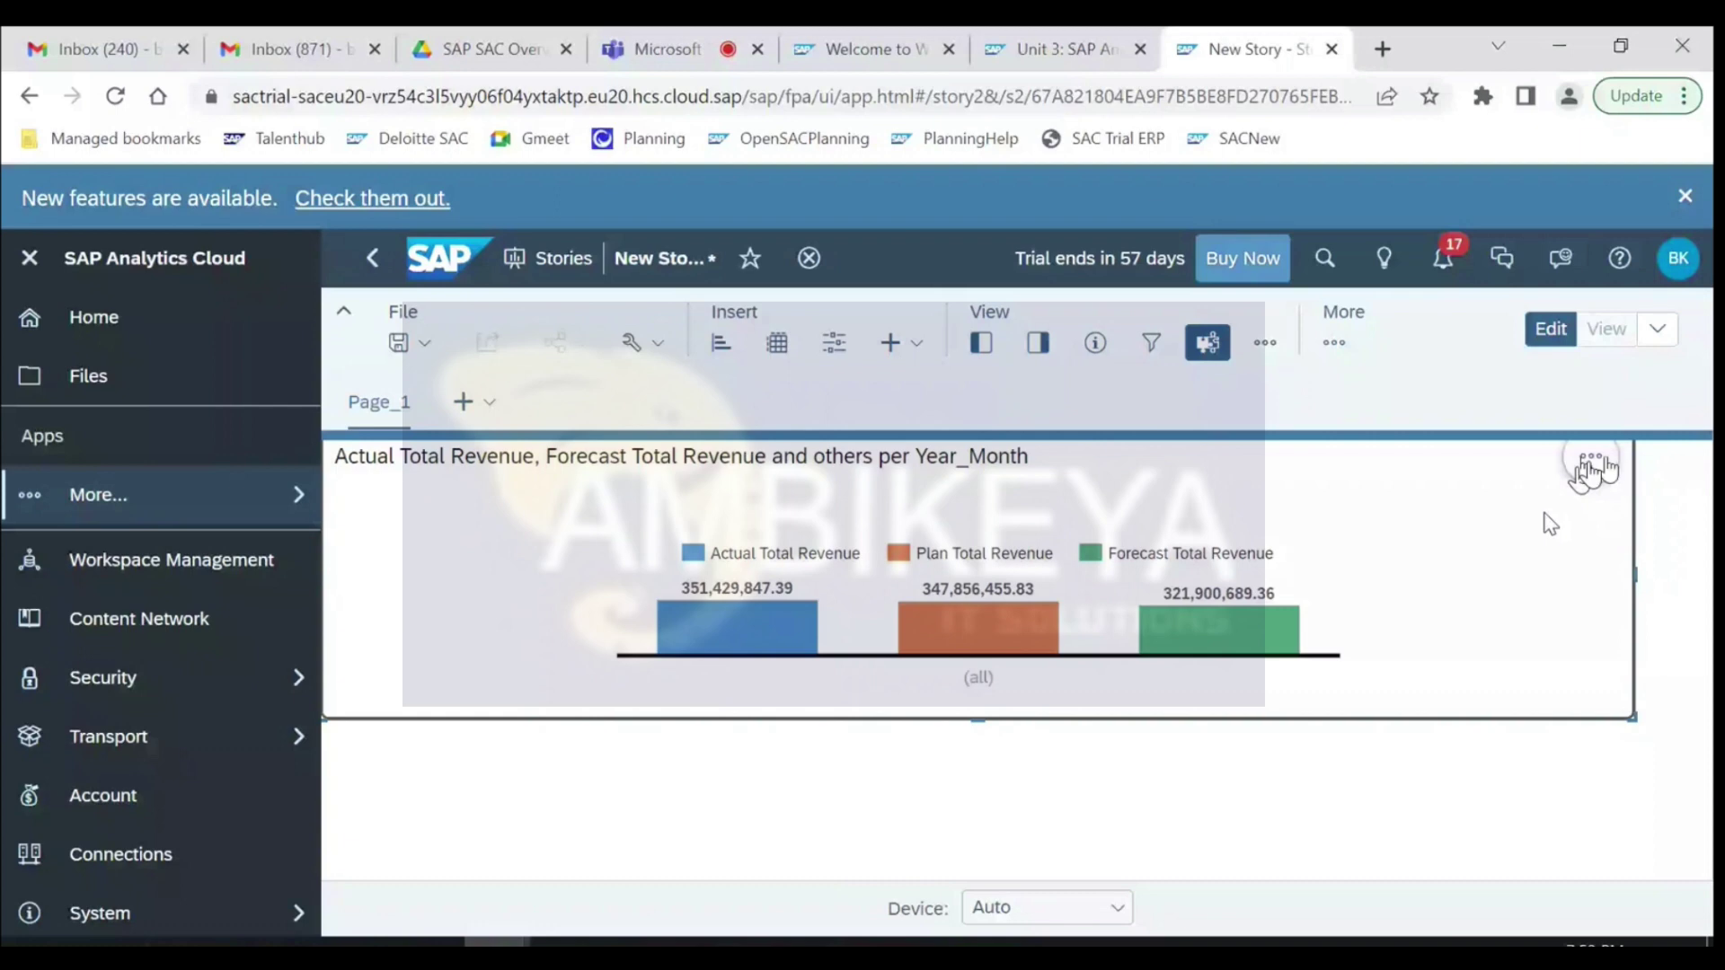
left_click(1588, 469)
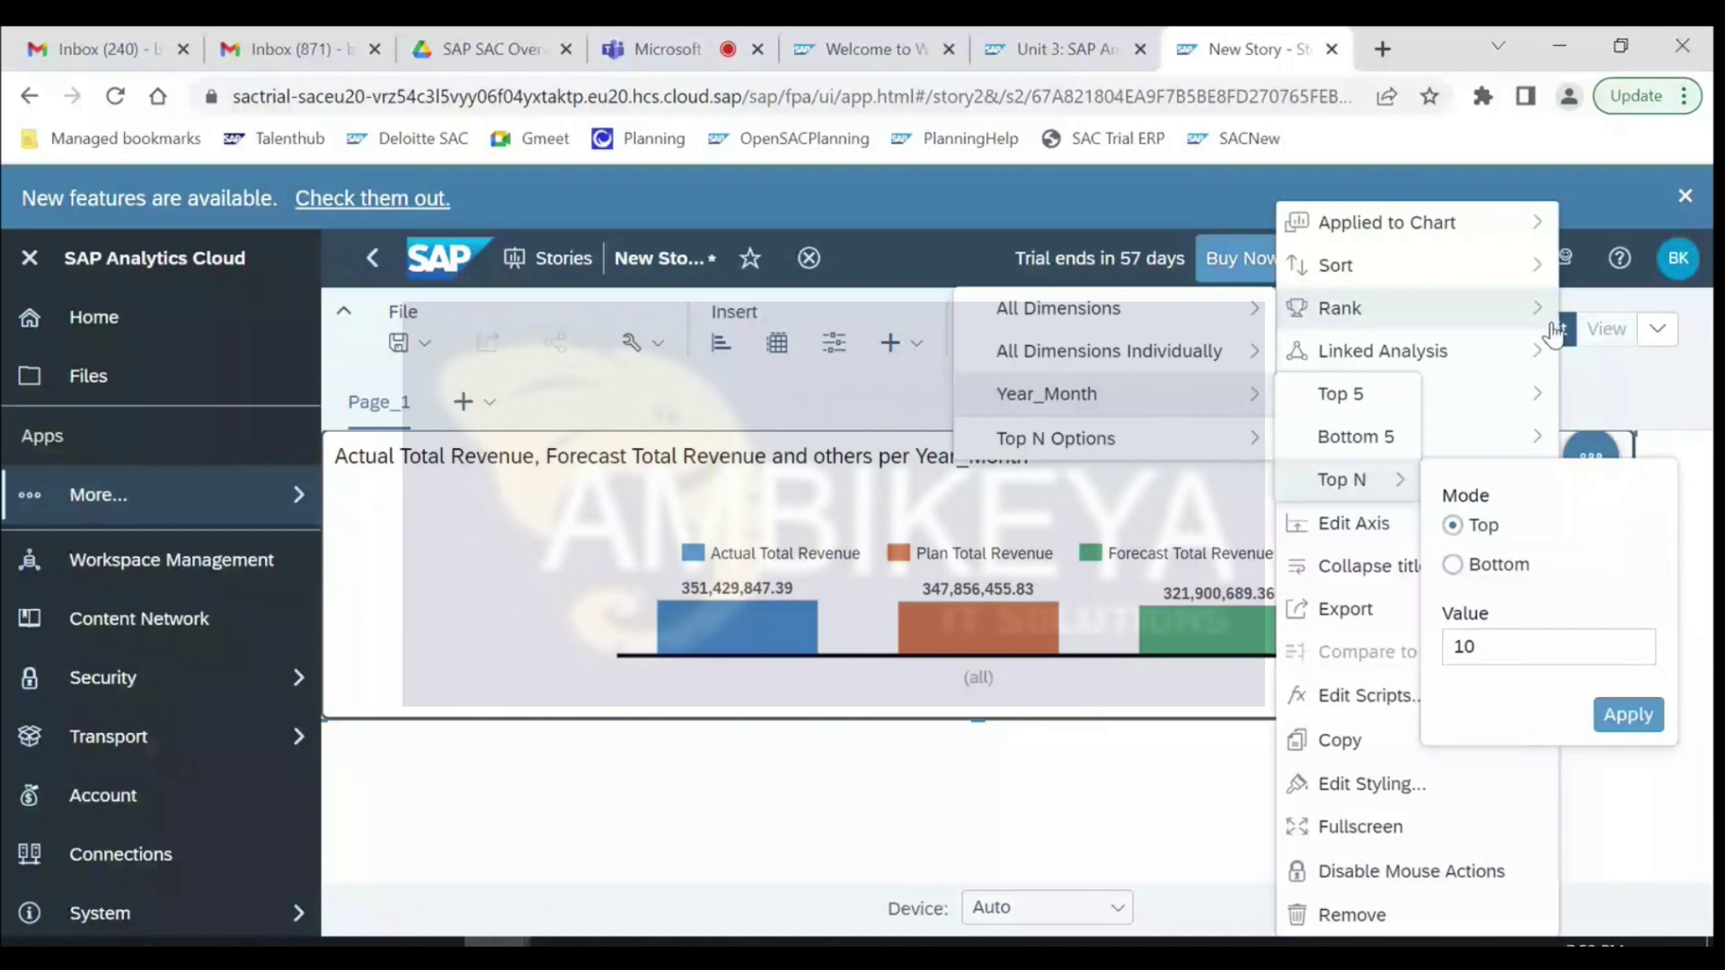
key("Escape")
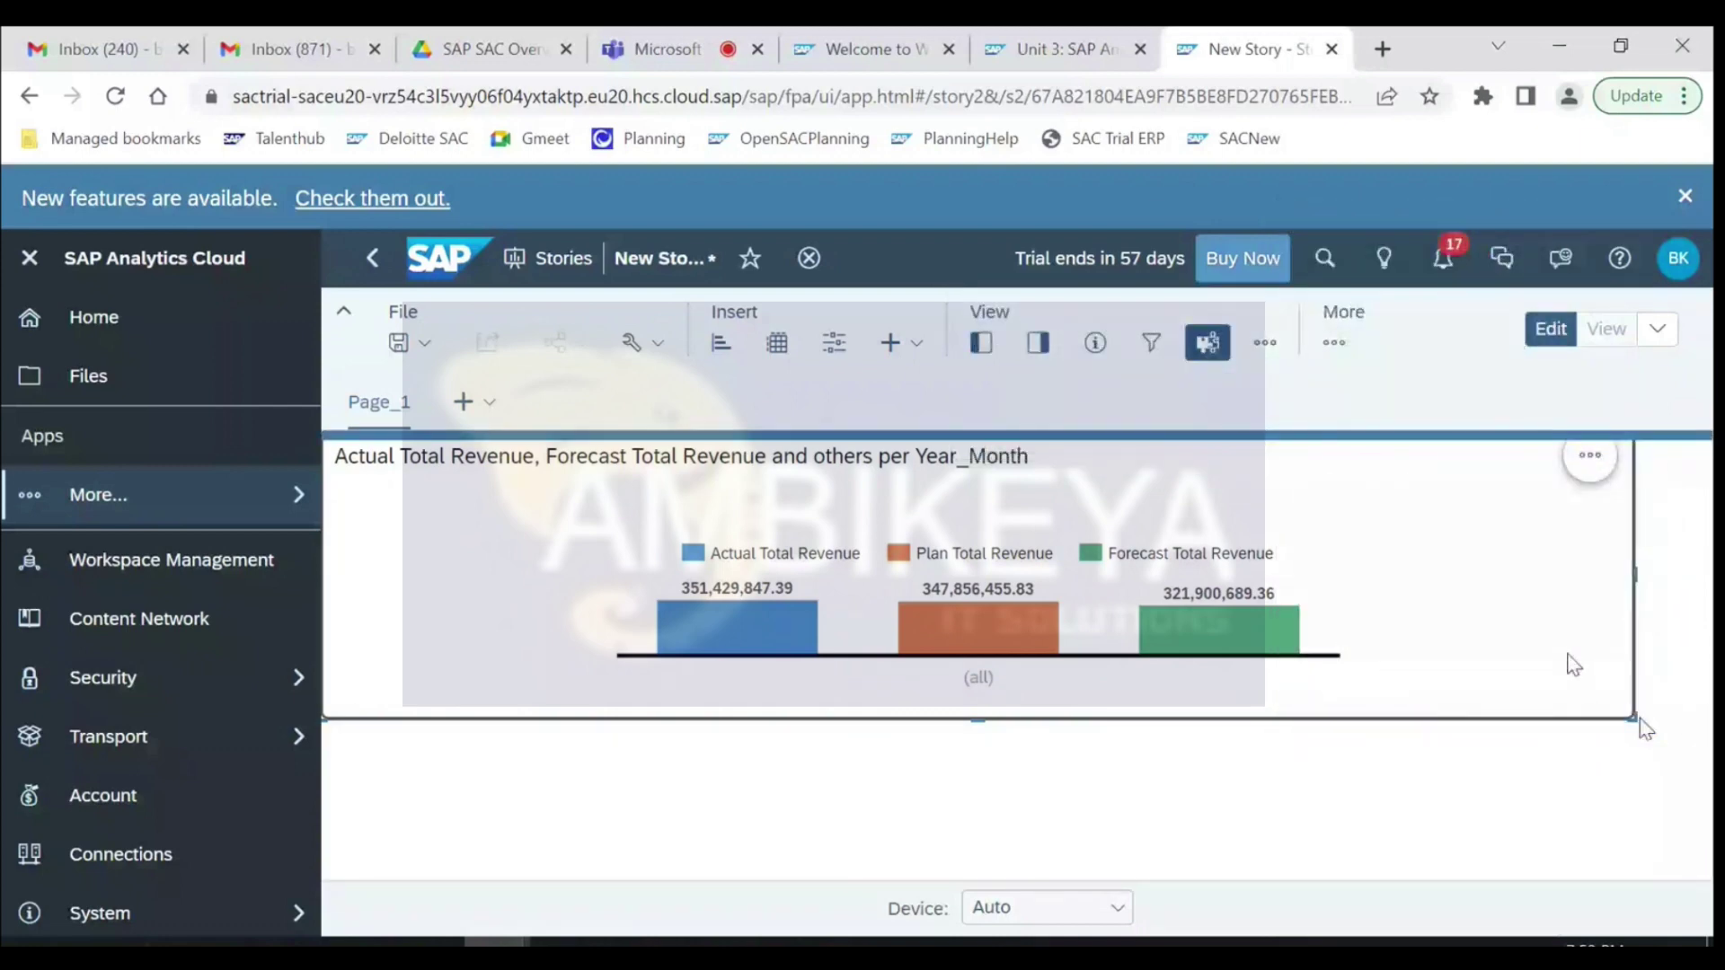
- Enlarge the revenue chart, mainly in height, and set its number format scale to Million
left_click_drag(1637, 719, 1672, 821)
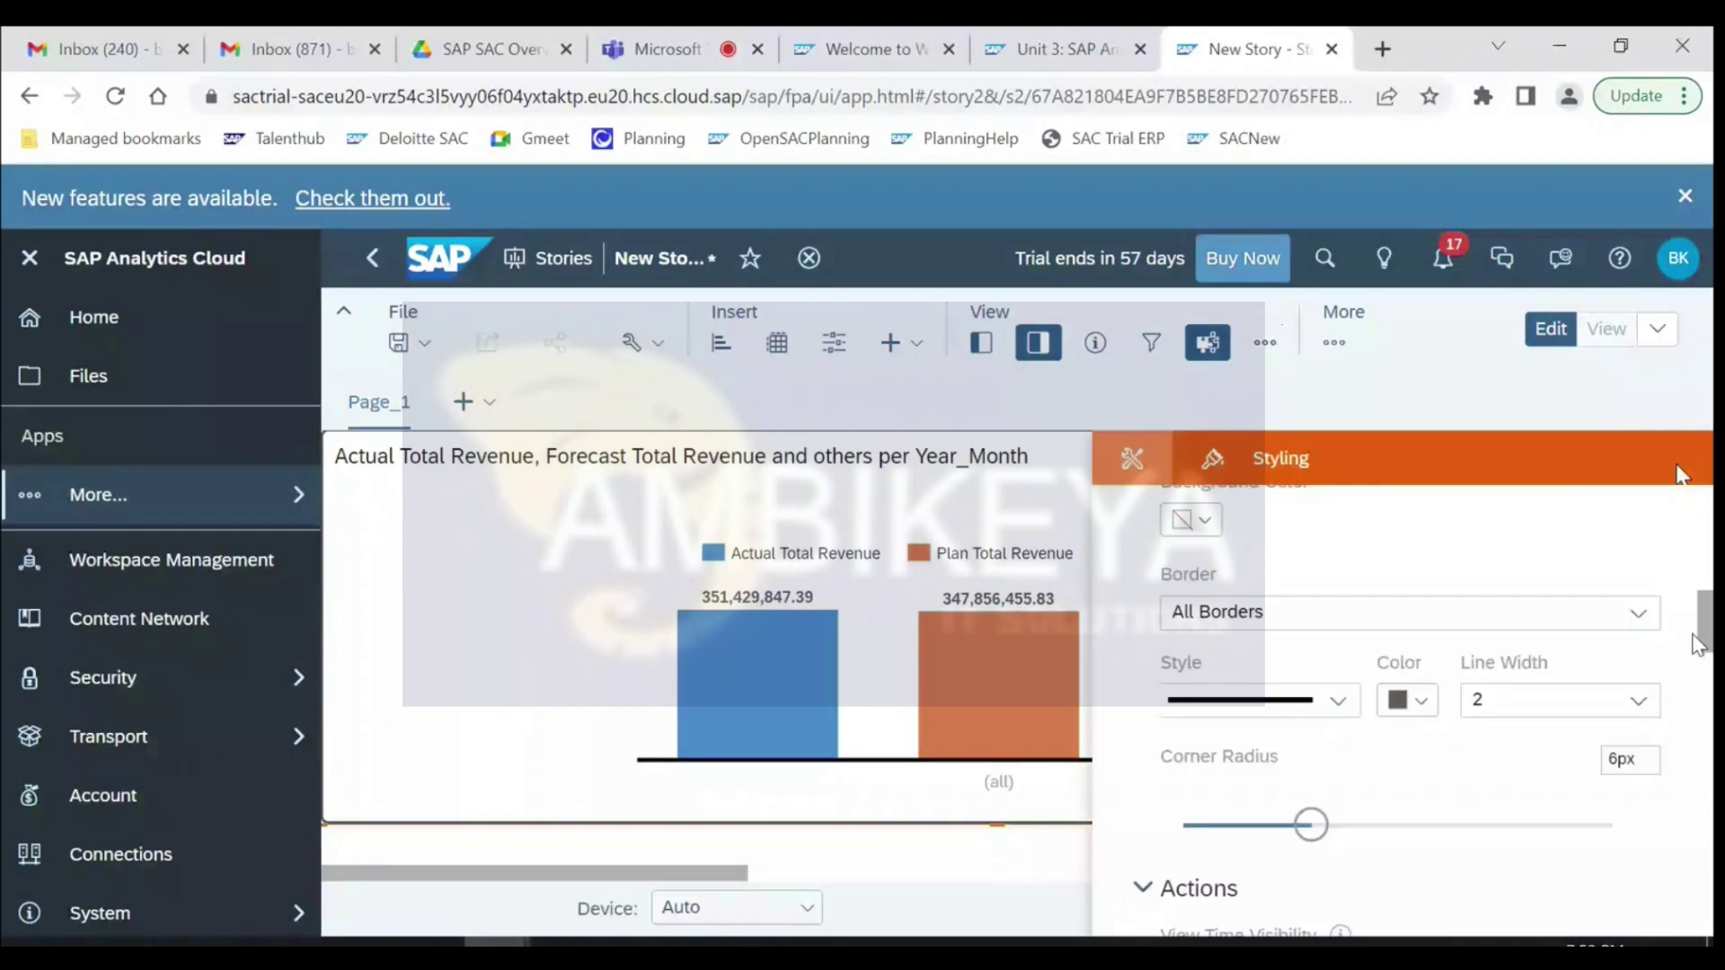
left_click_drag(1696, 644, 1696, 795)
left_click(1392, 639)
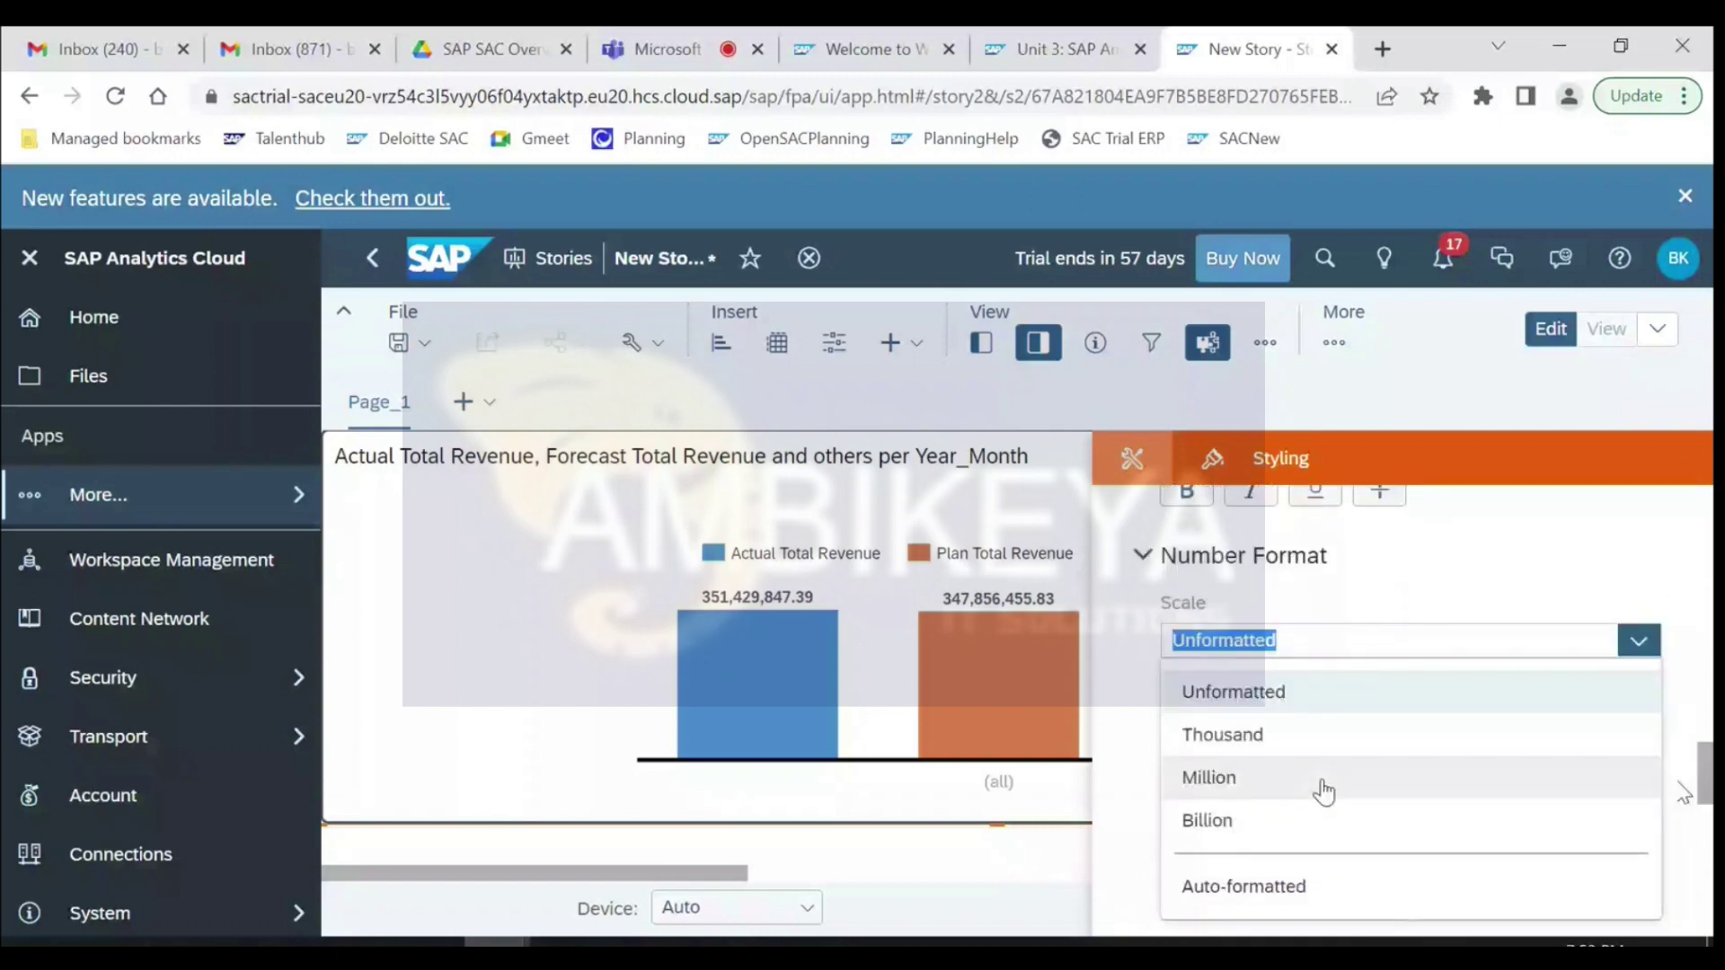
left_click(1322, 790)
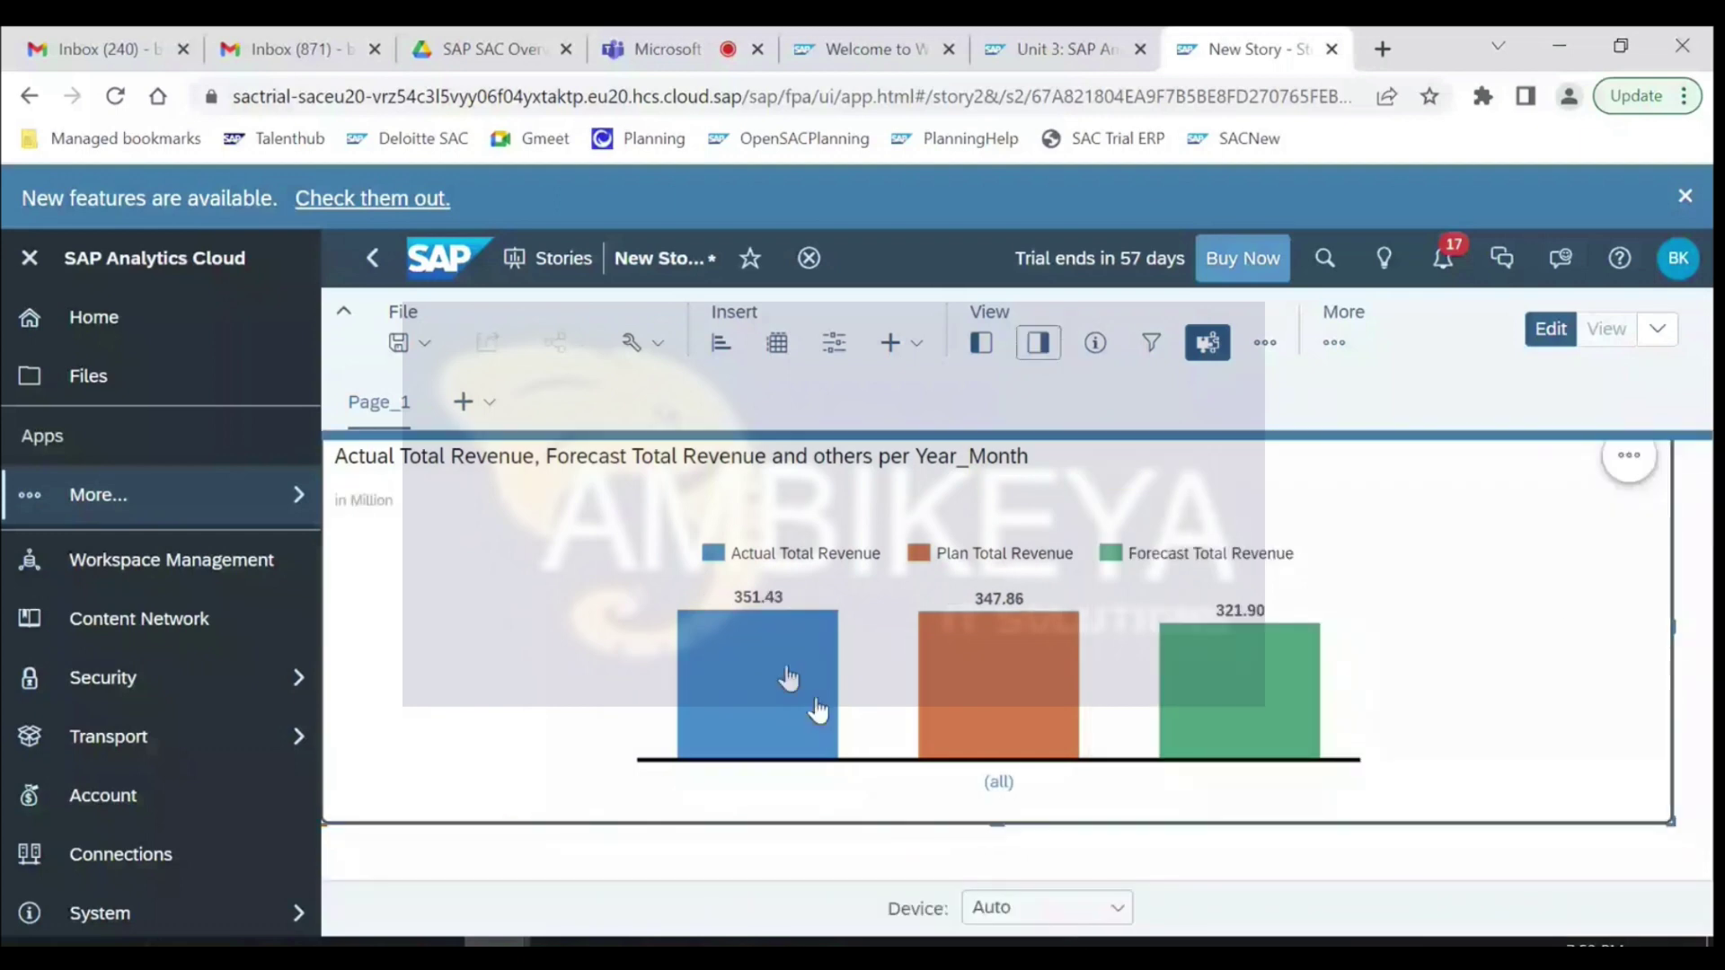
- Drill the chart's Year_Month dimension down to Level 4 to show months by quarter and year
left_click(1630, 458)
mouse_move(1450, 339)
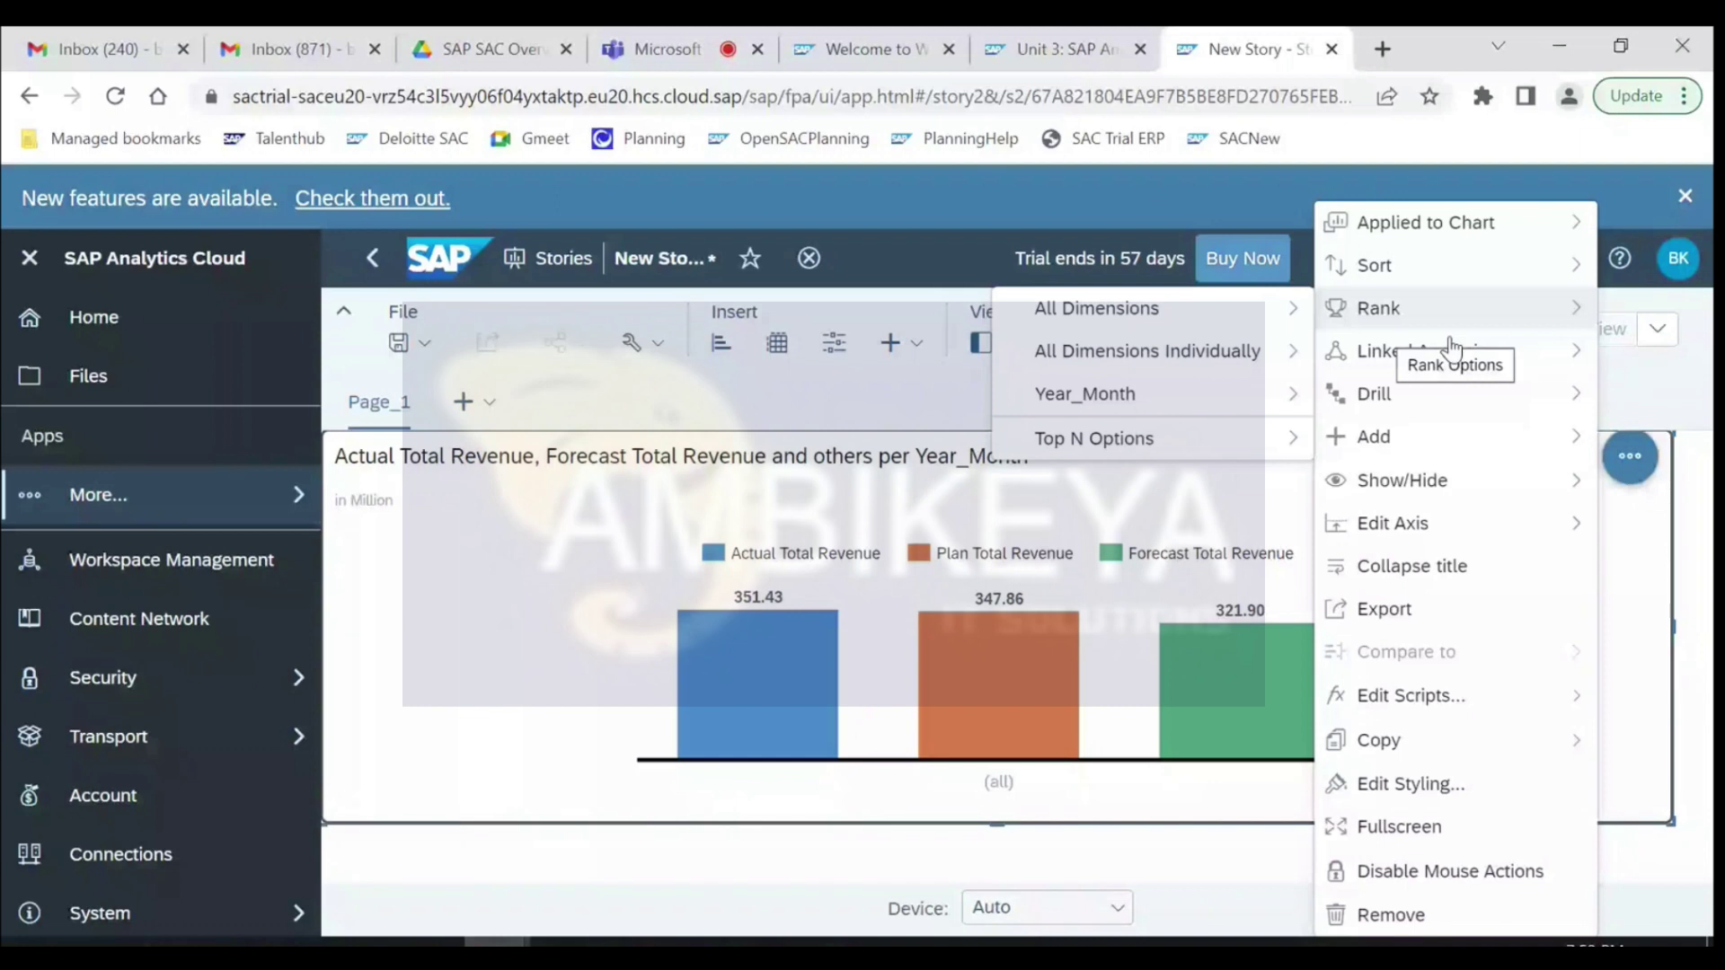
mouse_move(1374, 393)
mouse_move(1244, 406)
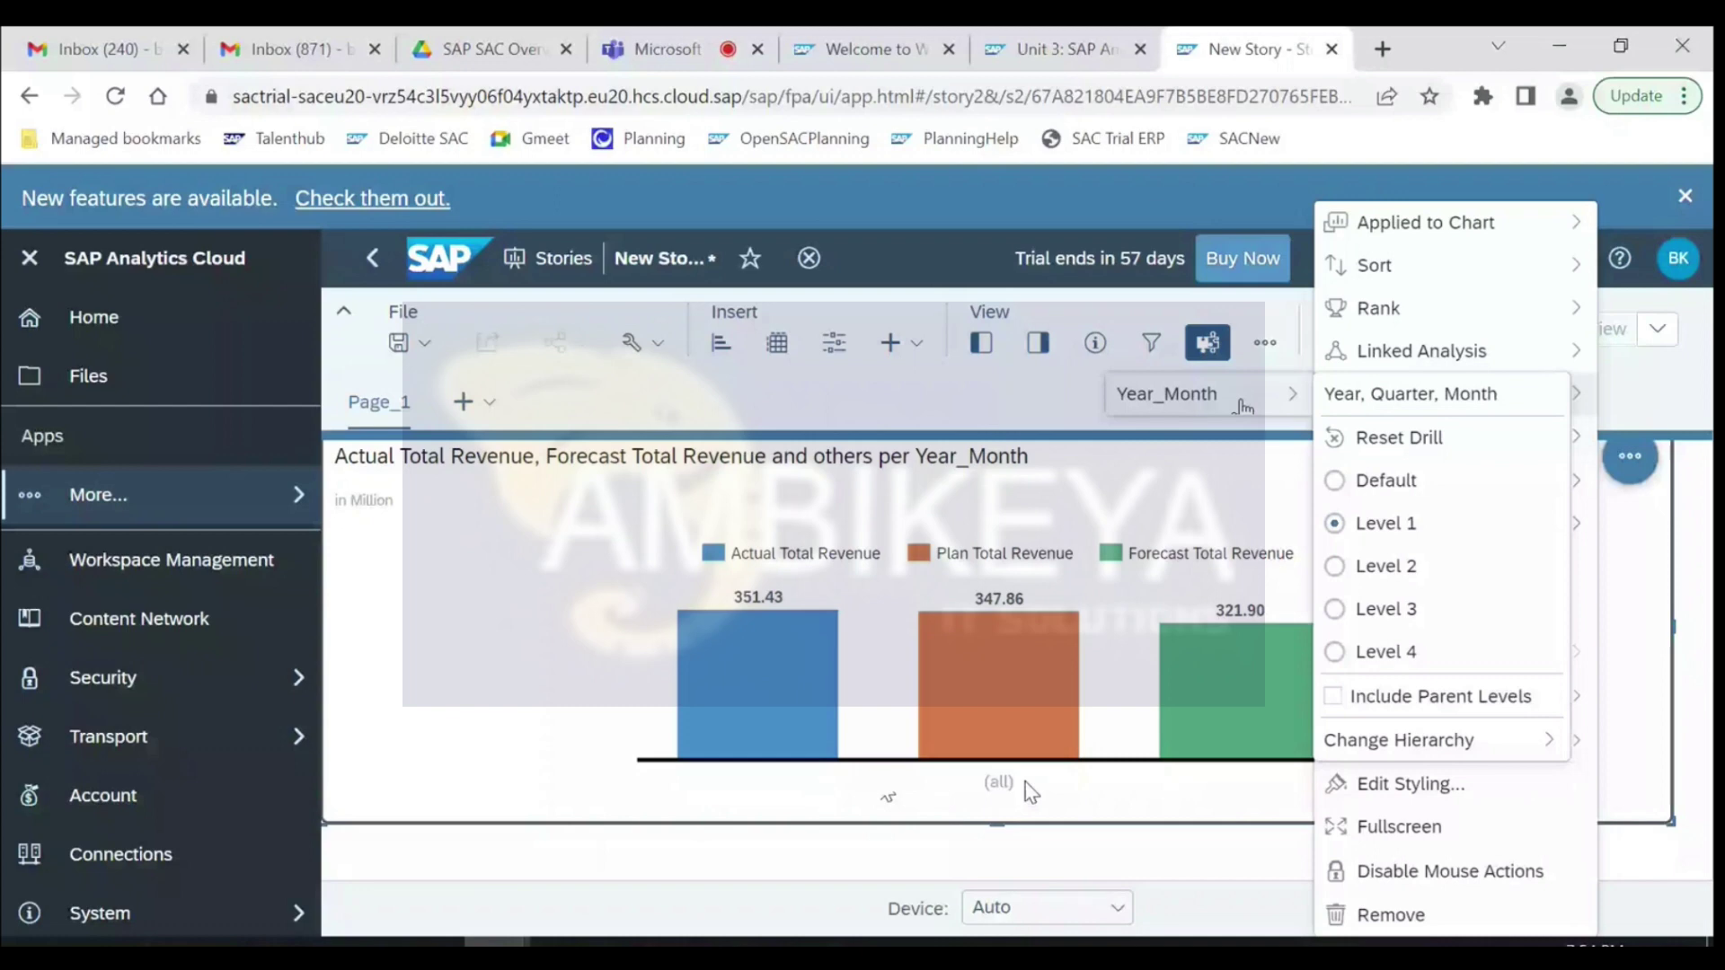
left_click(1402, 586)
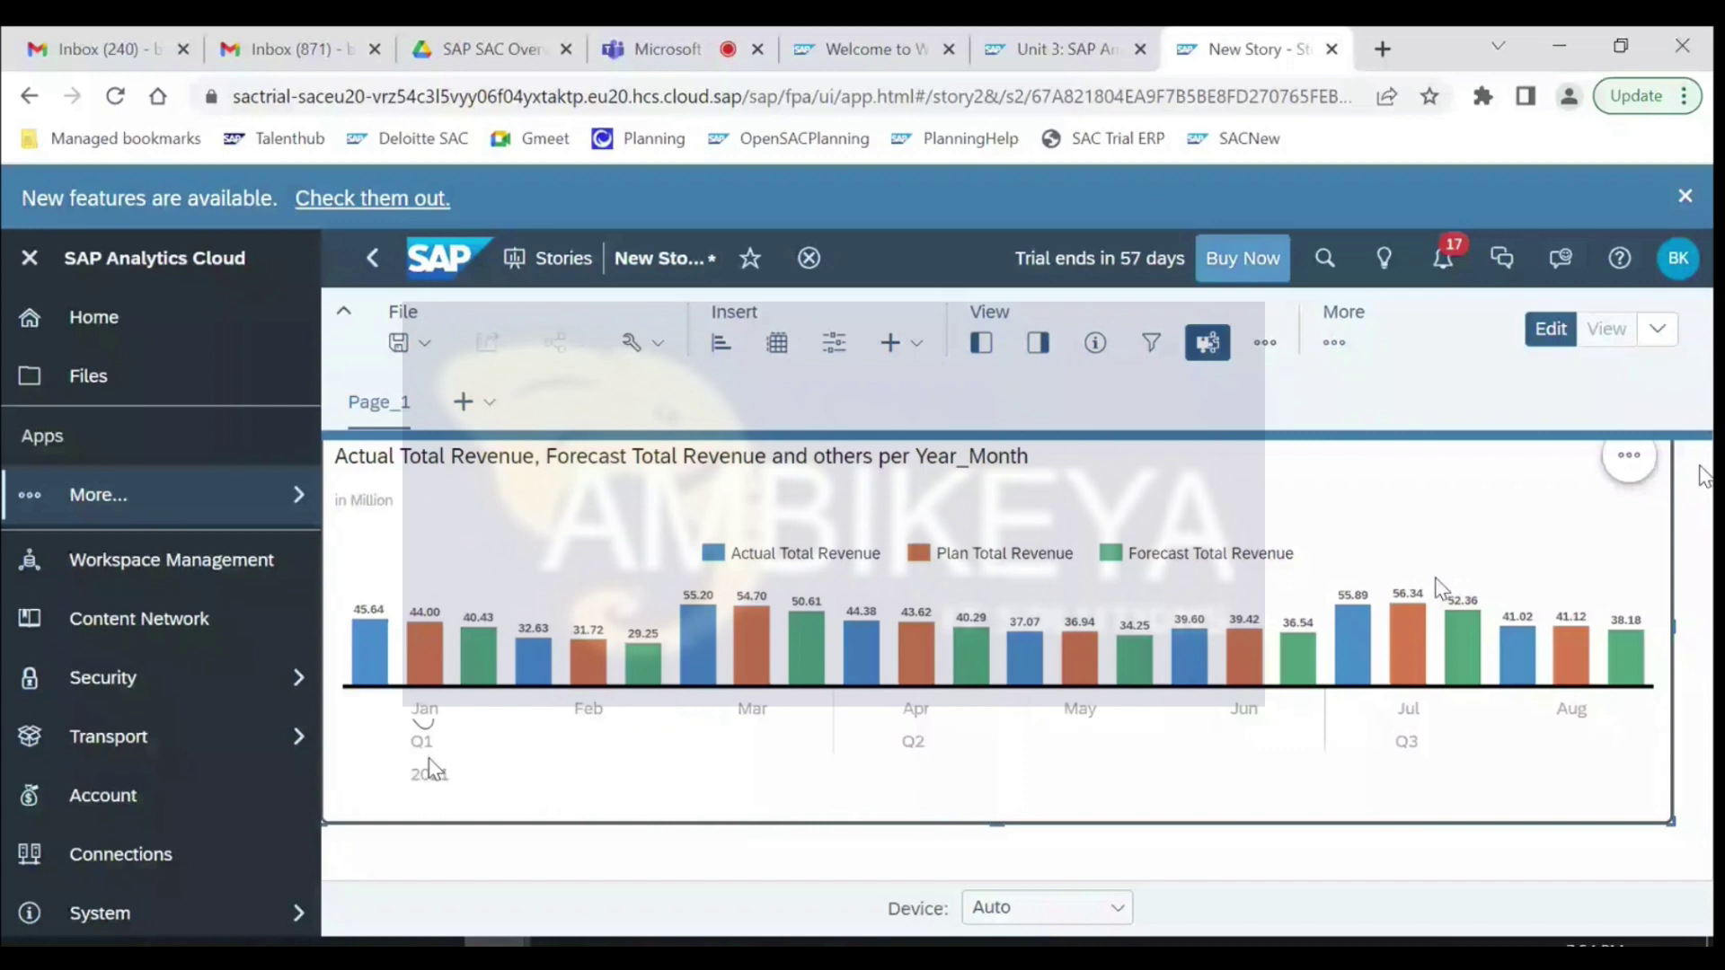
- Save the story under the name Sales Story
left_click(427, 344)
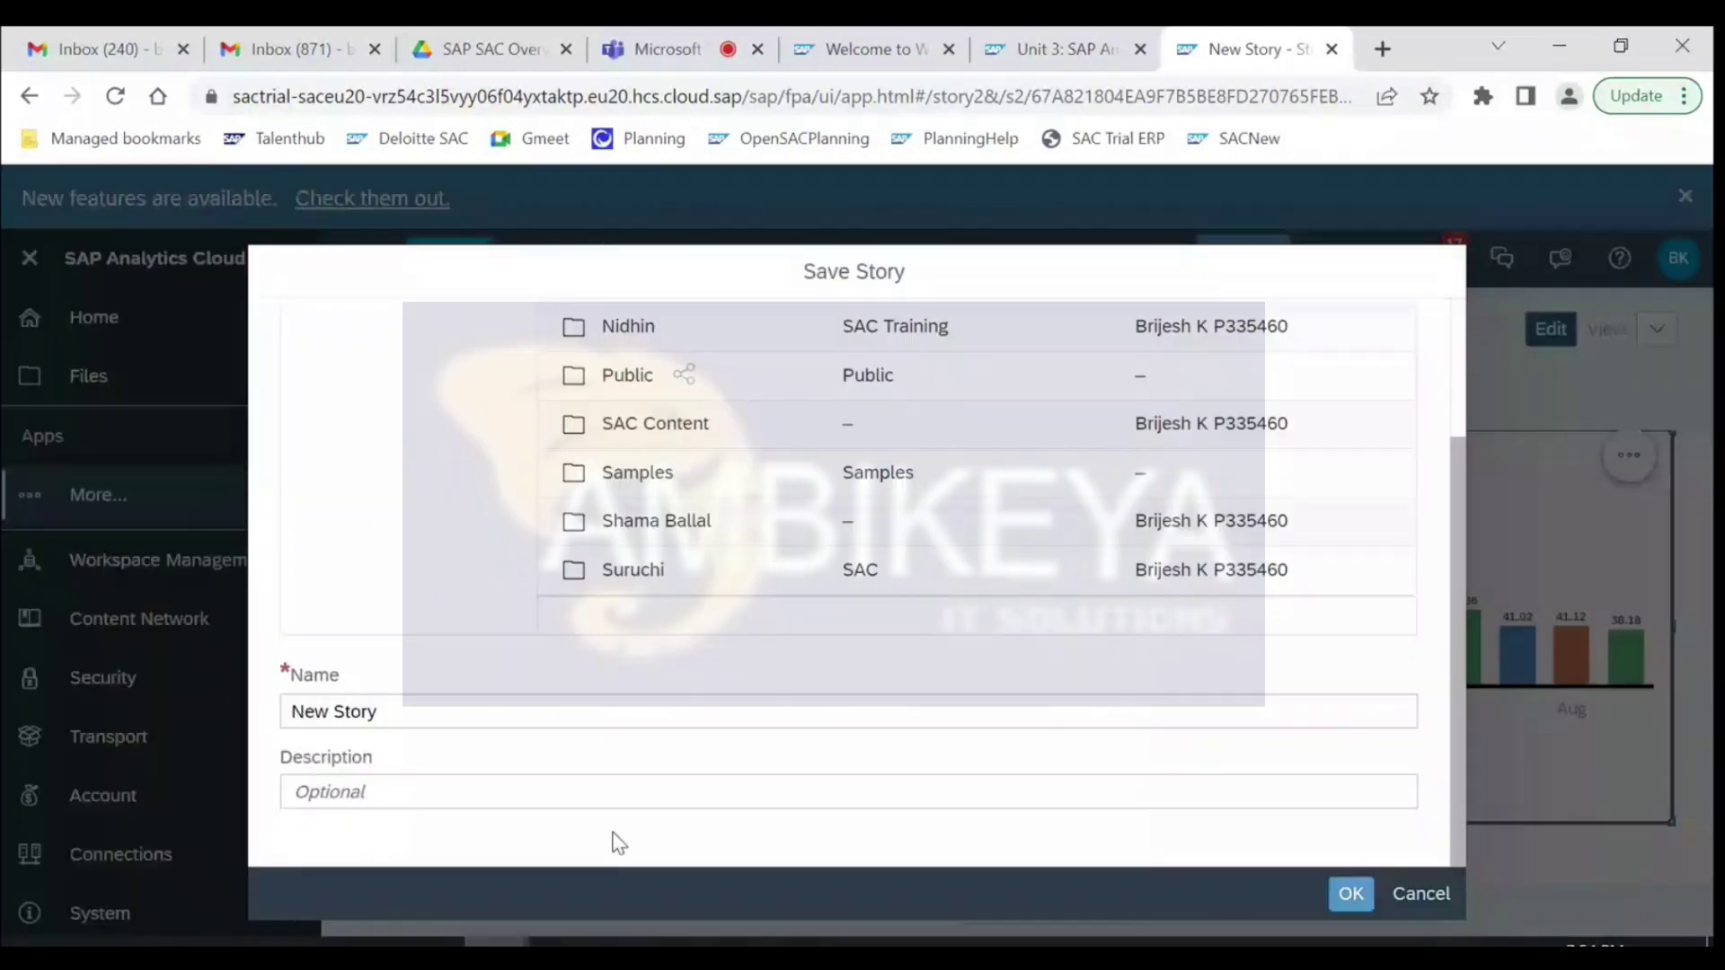
triple_click(333, 712)
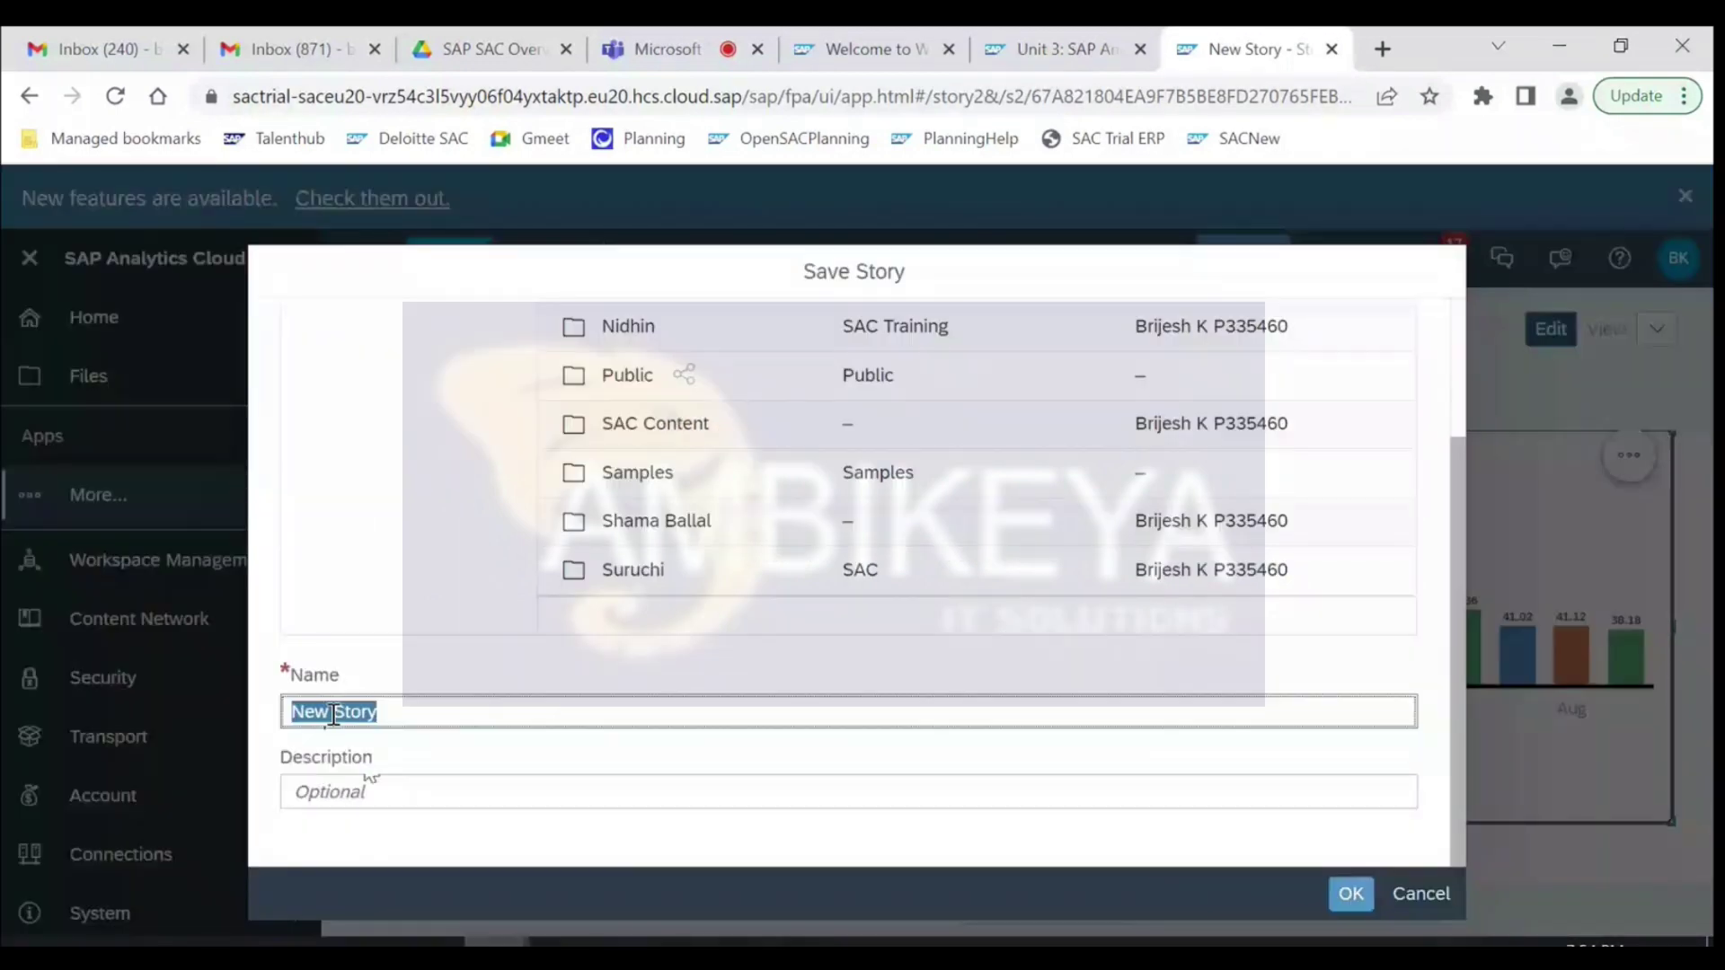
type("Sa")
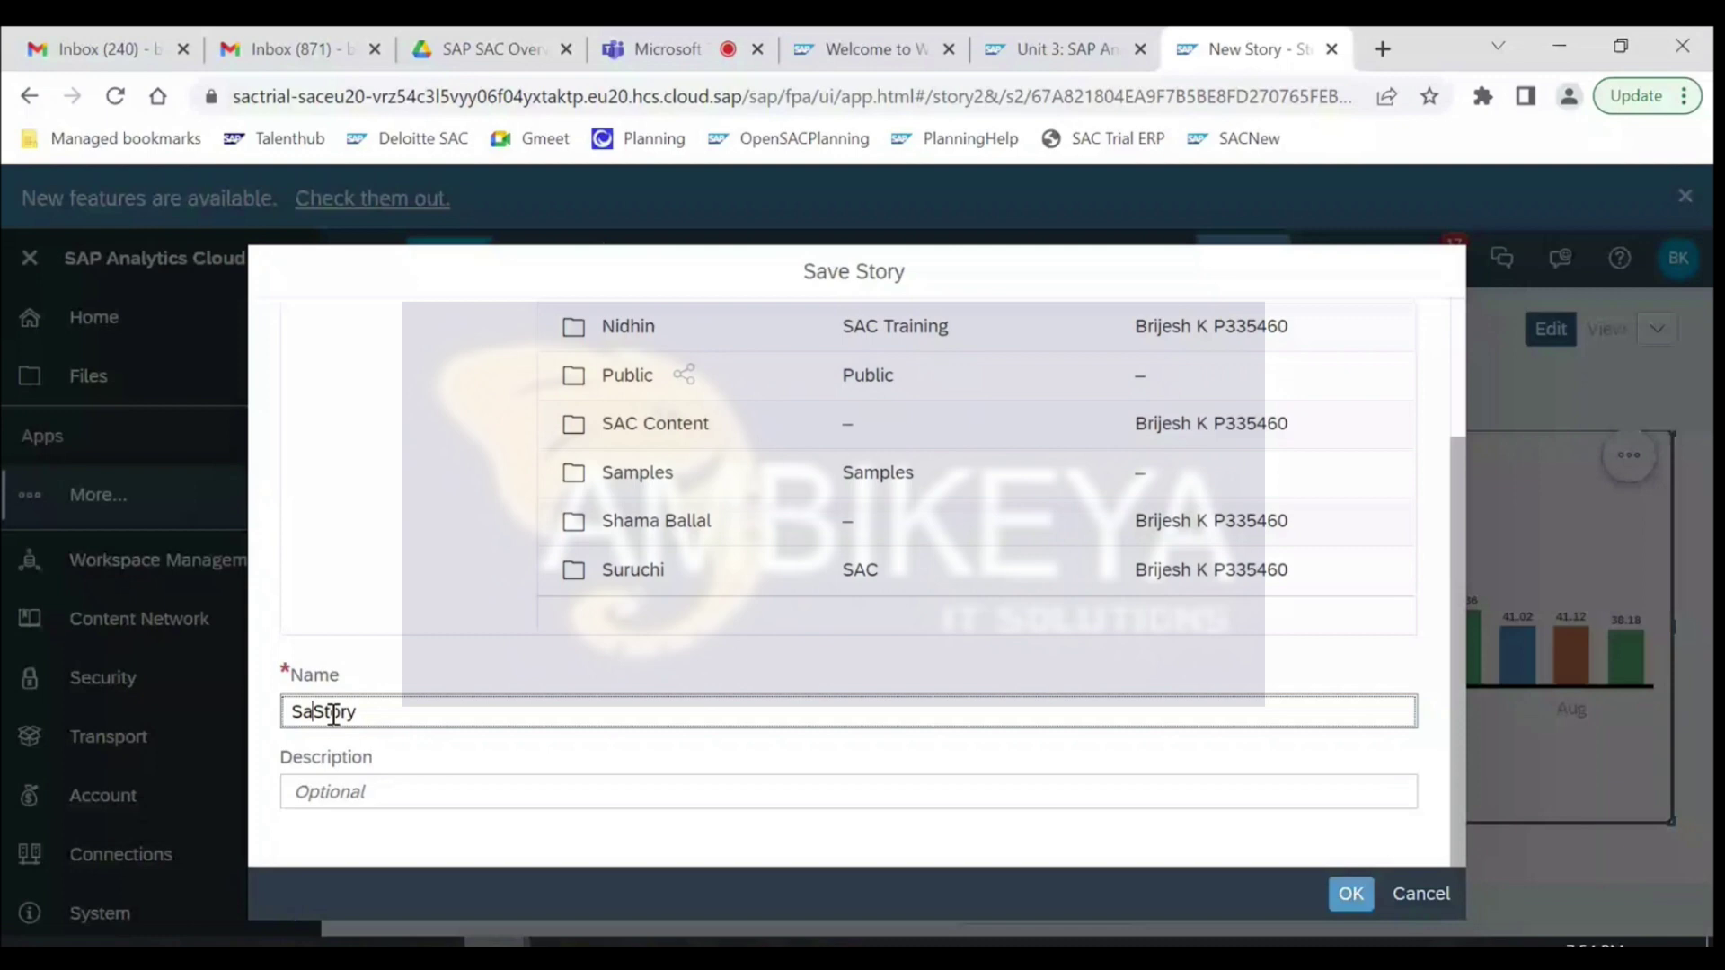
type("les")
left_click(1344, 894)
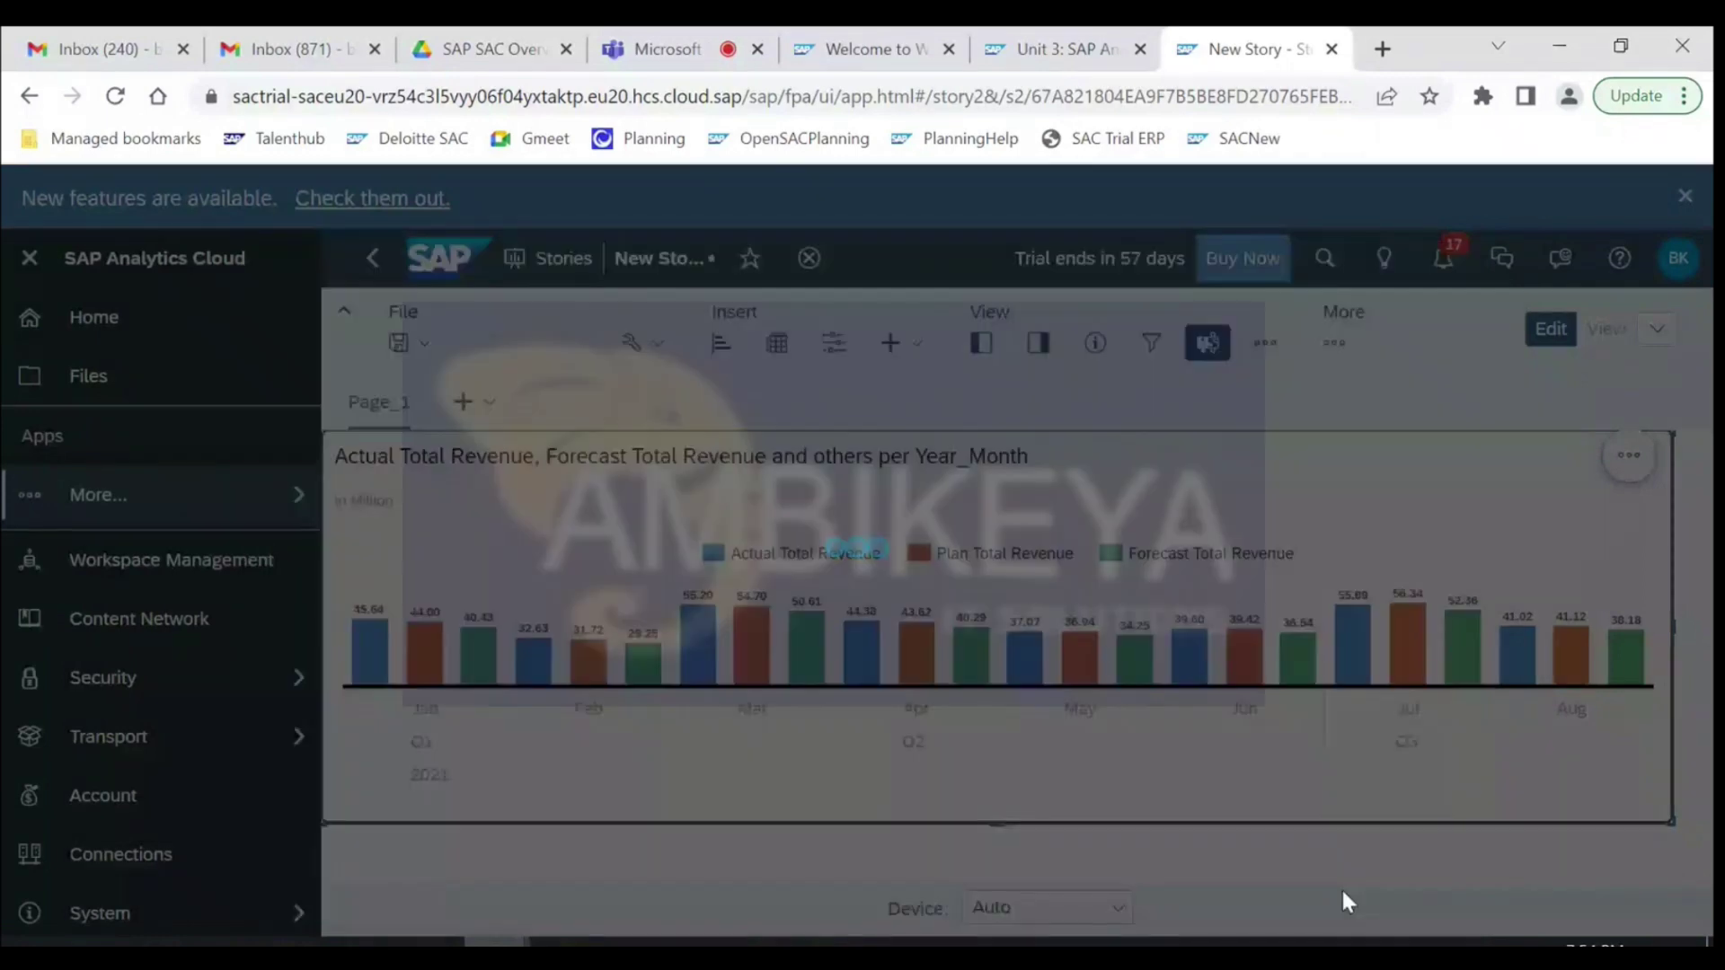
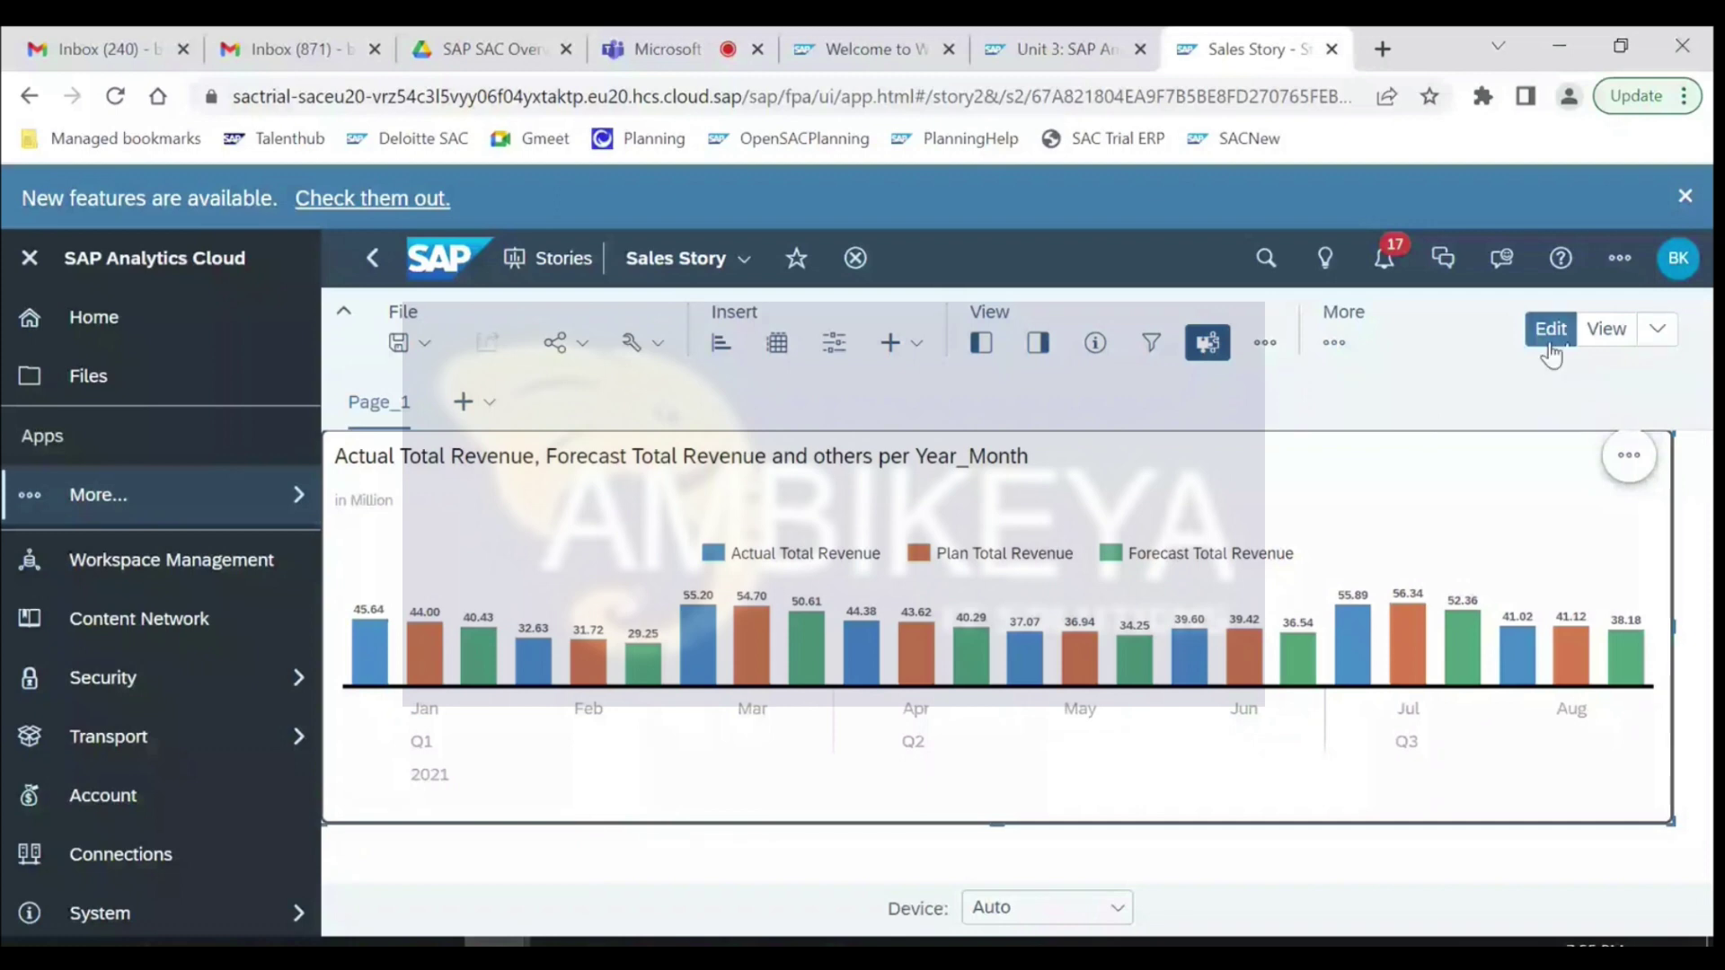
- Open Sales Story in view mode and examine its file options, including Export and Schedule Publication
left_click(1549, 344)
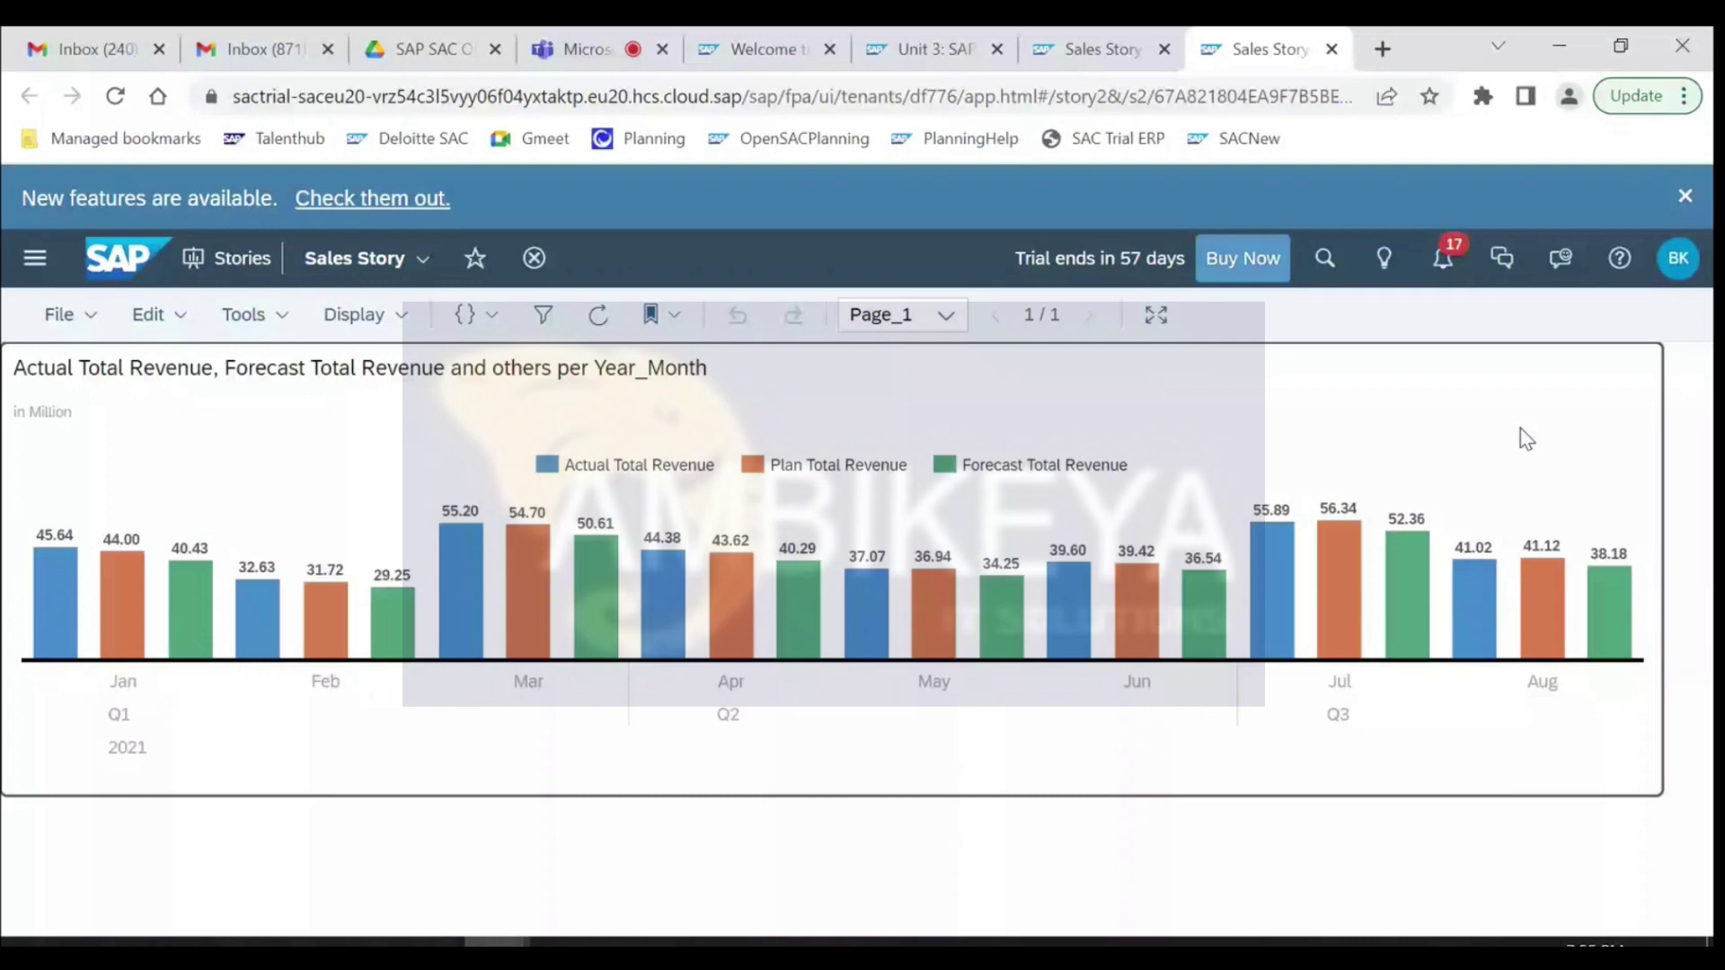
left_click(65, 313)
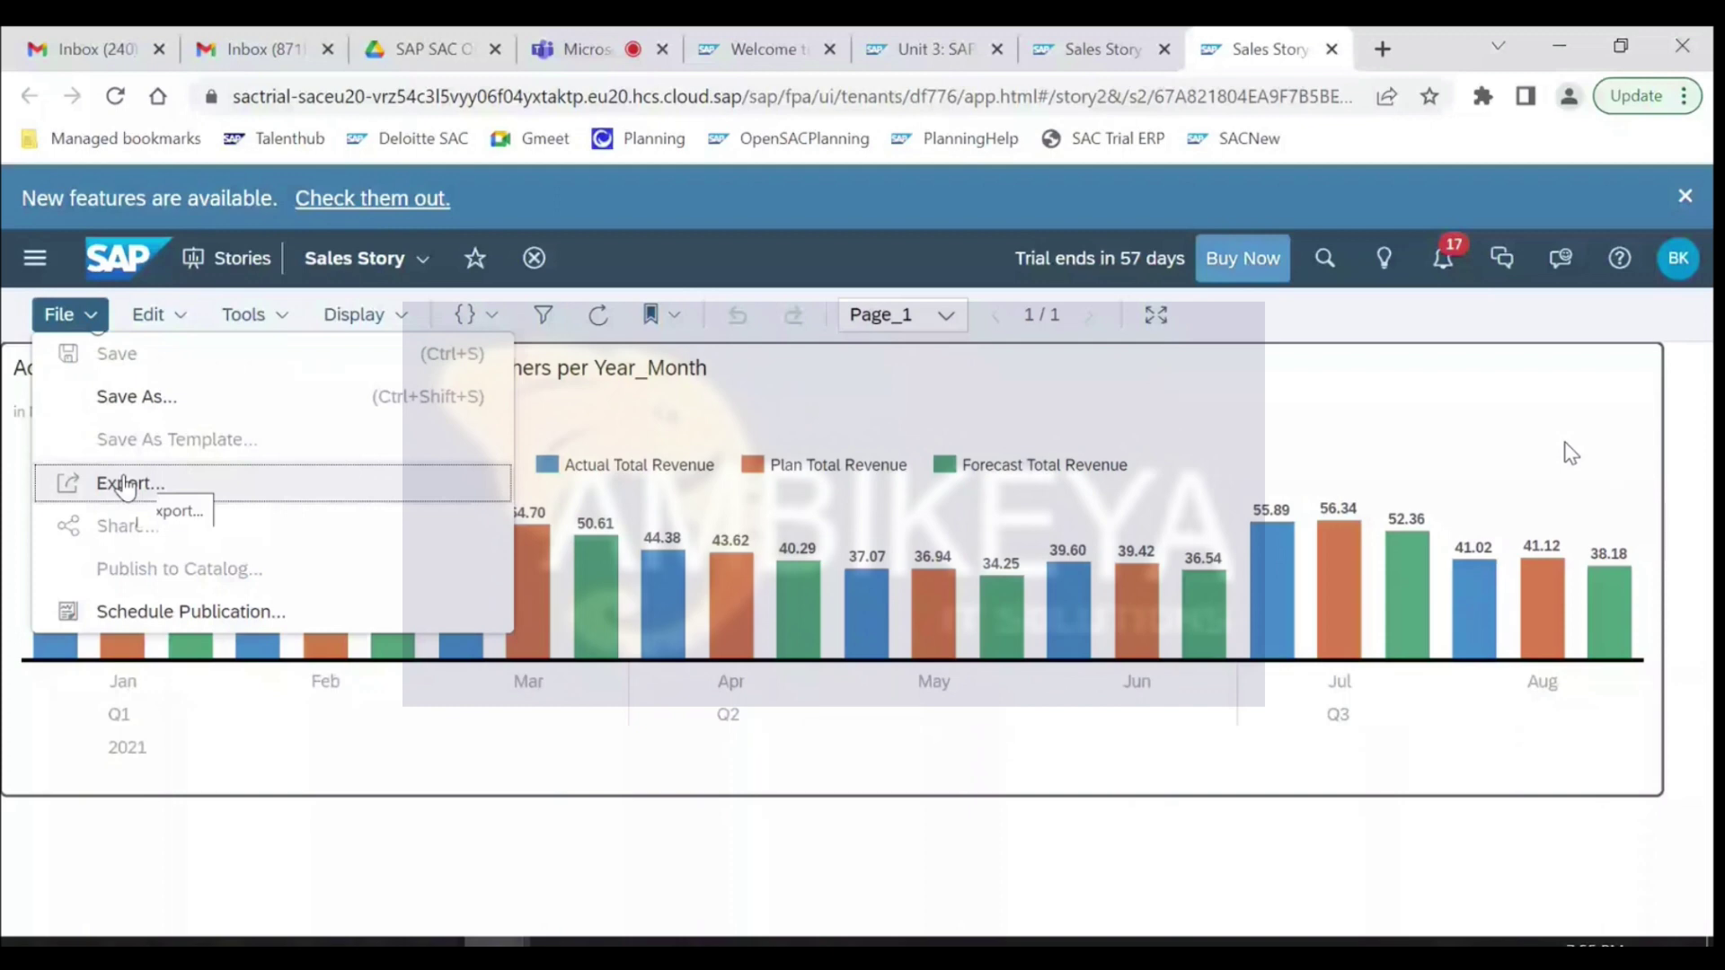
left_click(126, 486)
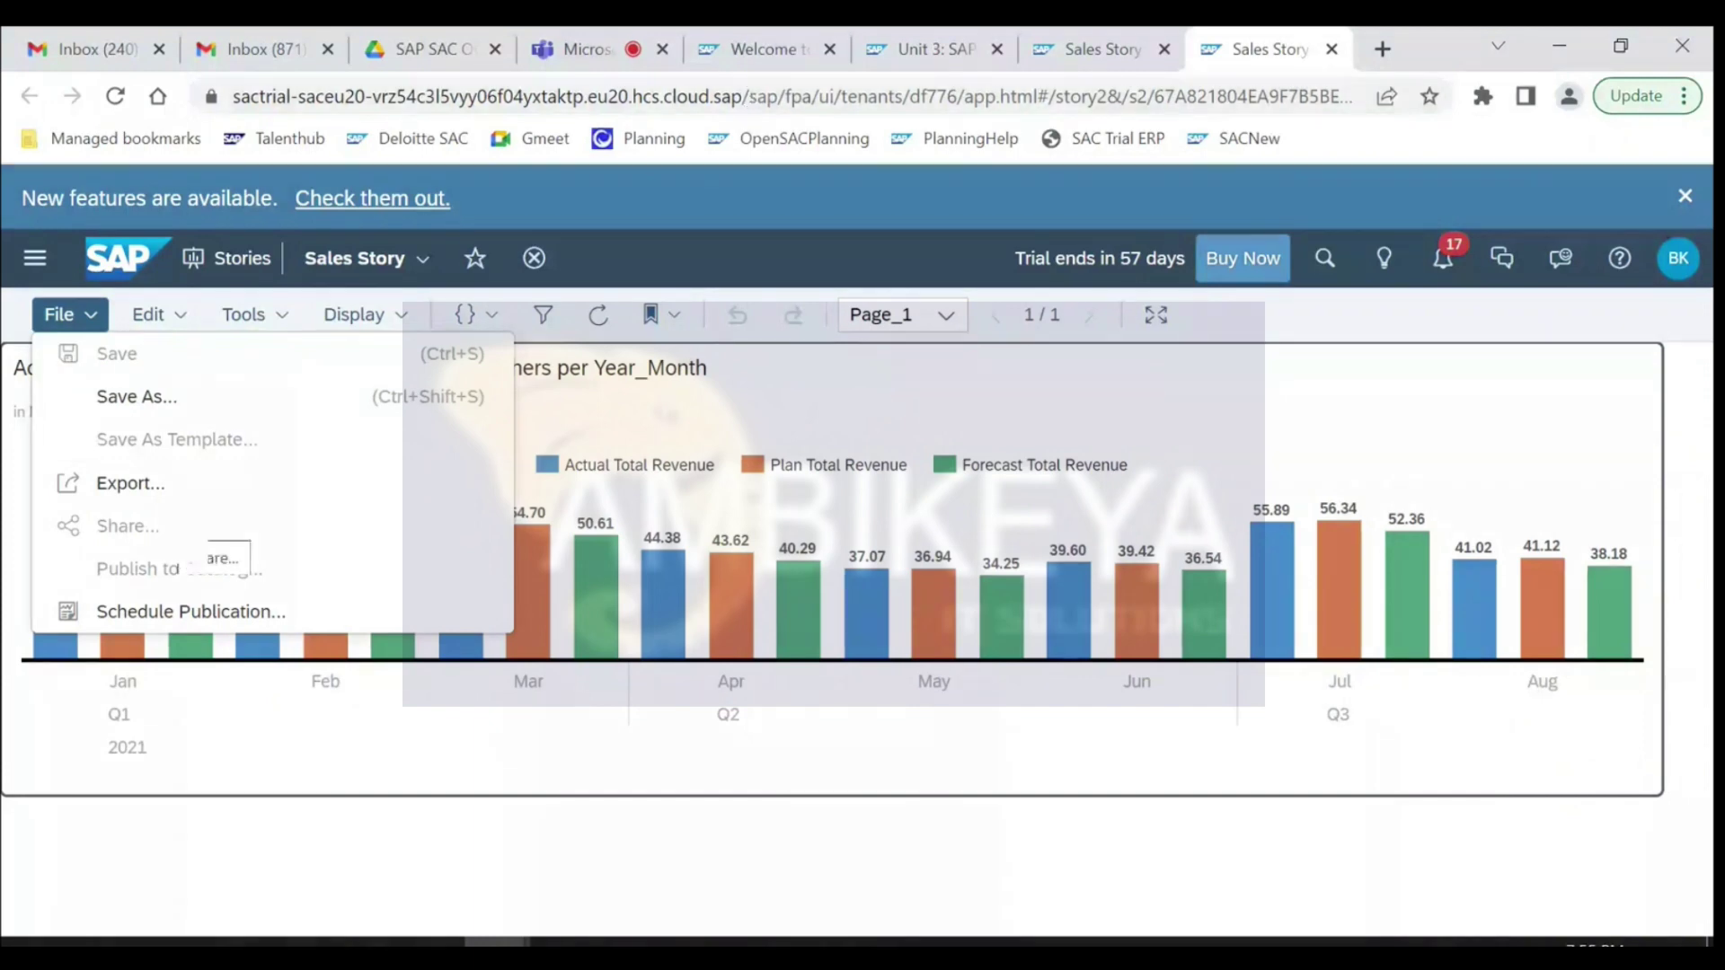
left_click(301, 613)
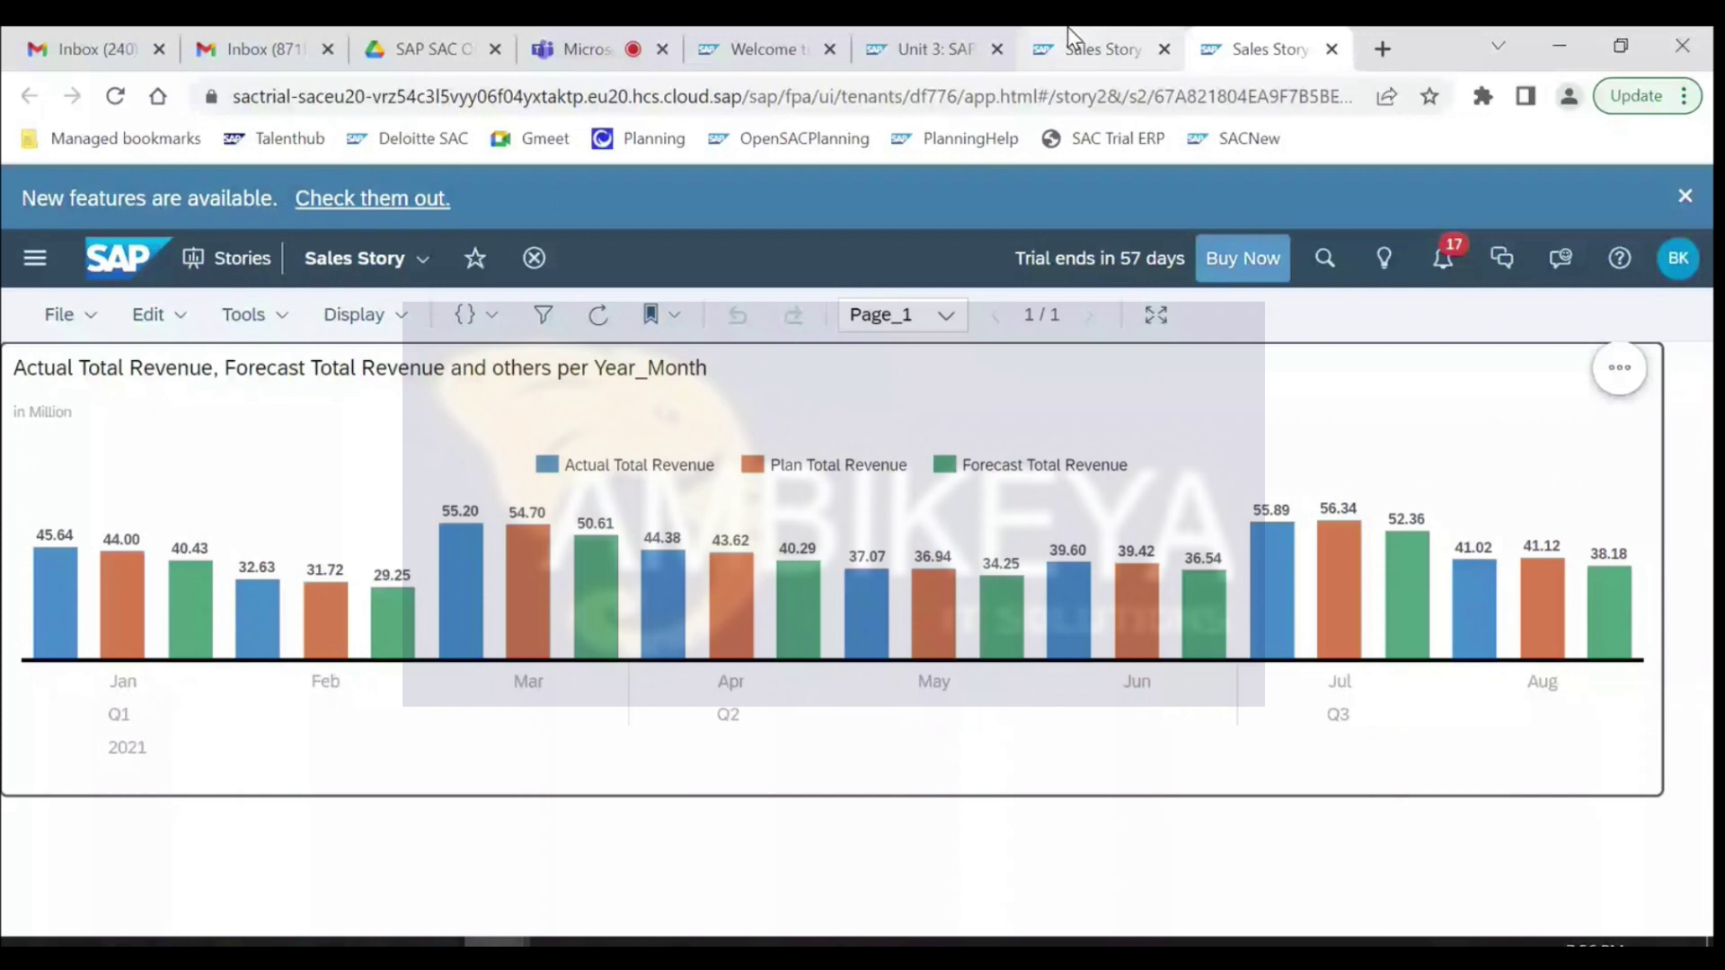
- Return to editing Sales Story, insert a table based on SalesModel below the chart, and hide the Styling area
left_click(1067, 29)
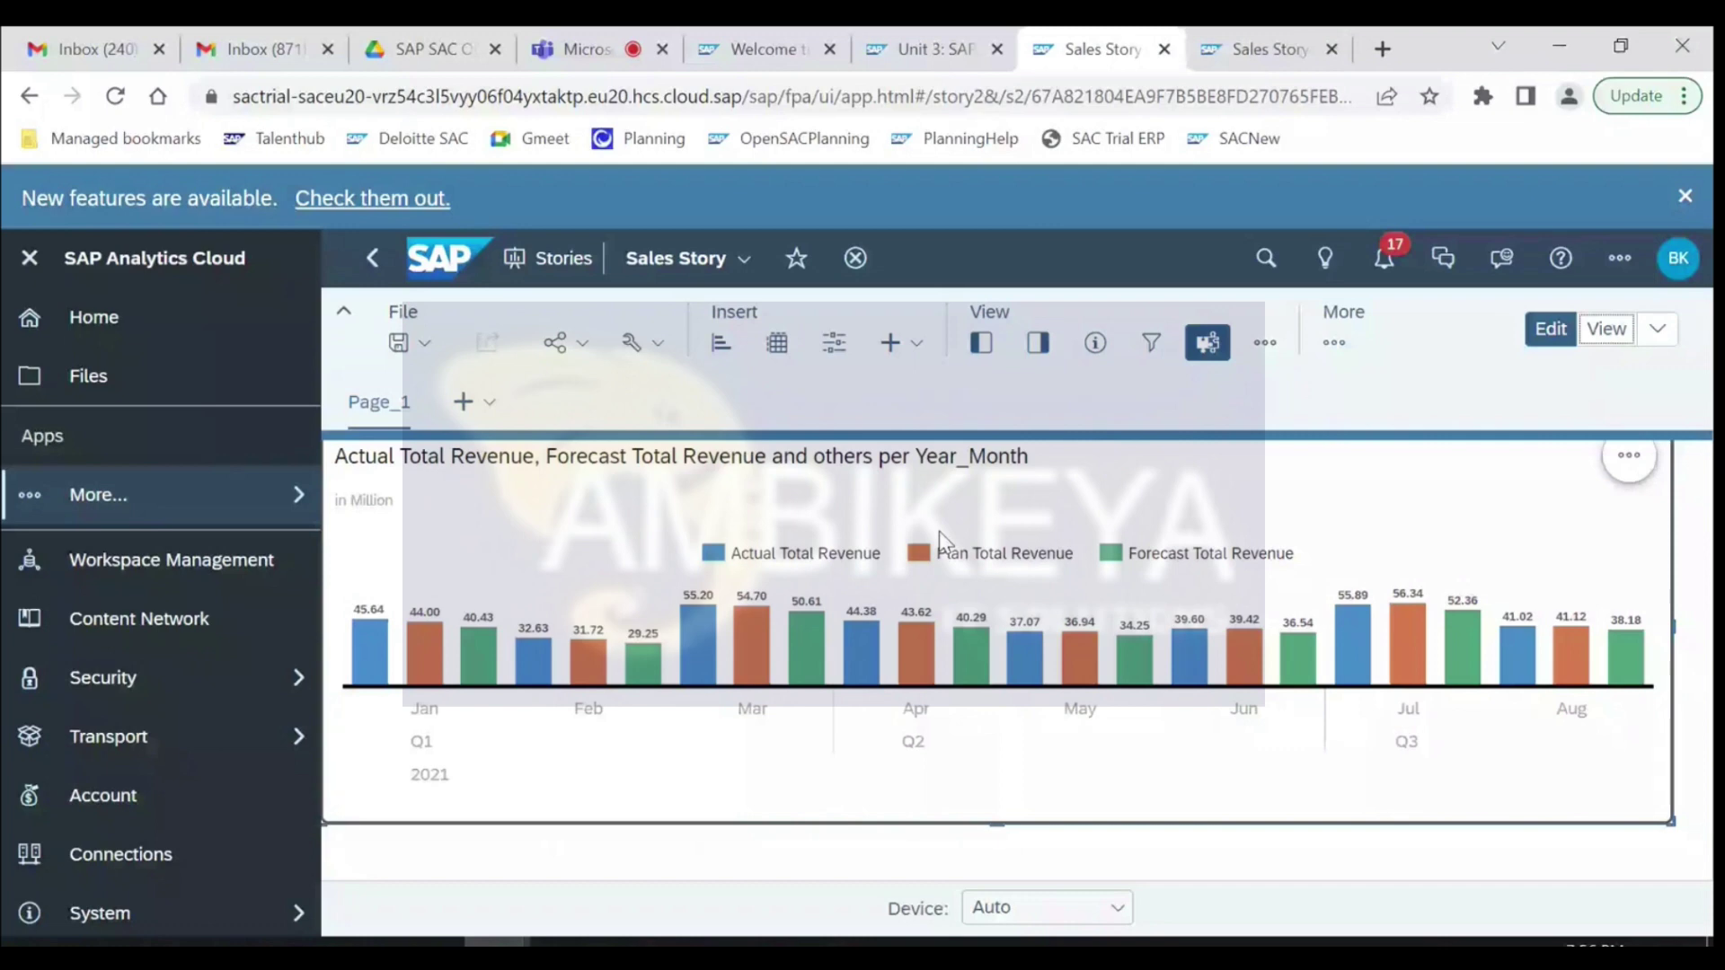
mouse_move(584, 658)
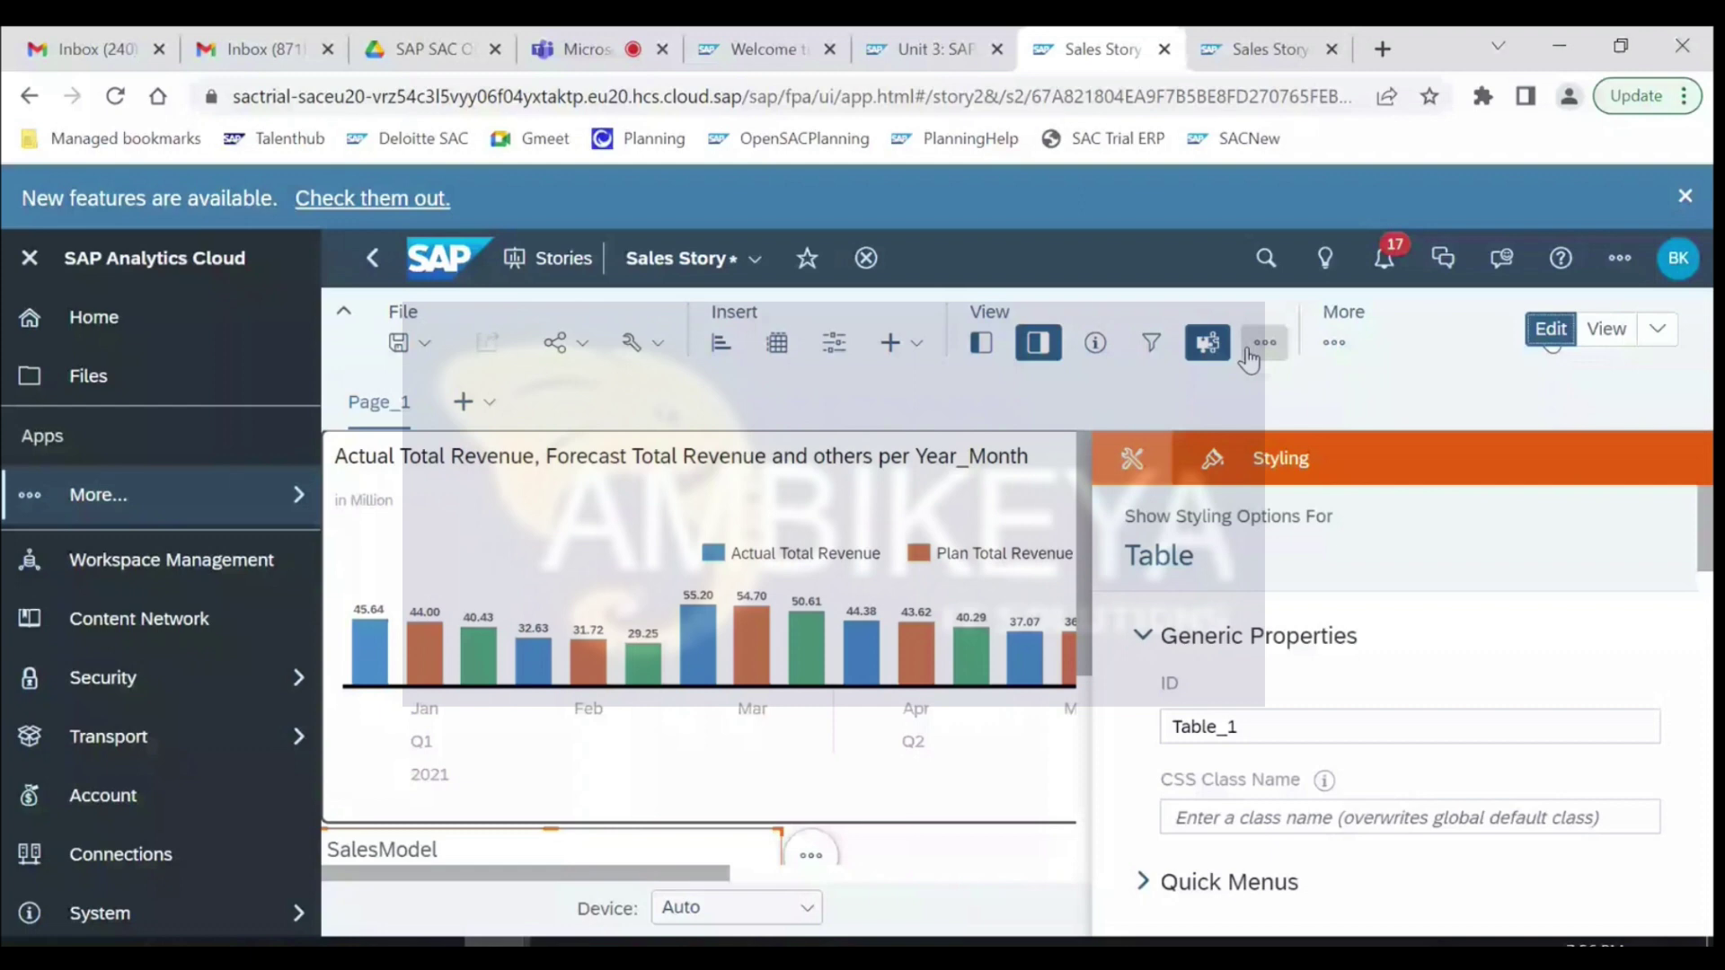
left_click(1038, 342)
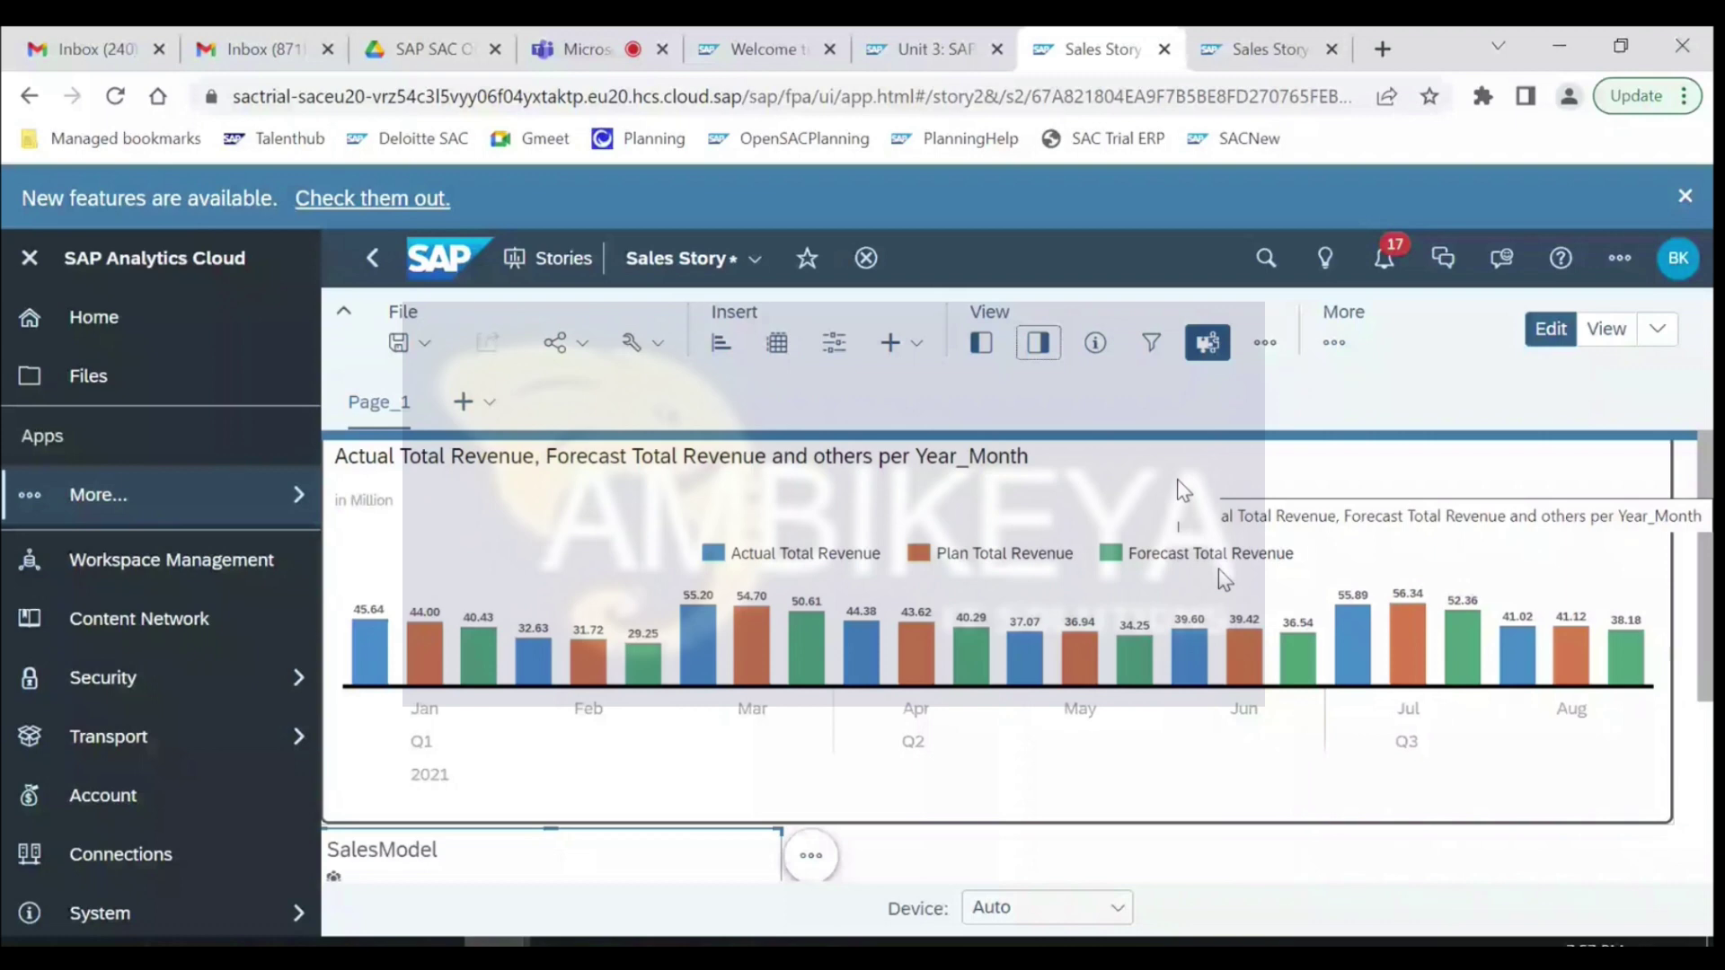
- Review the chart and SalesModel table in the editor, and inspect the January revenue bars in the view-mode tab
scroll(1218, 569, "down", 3)
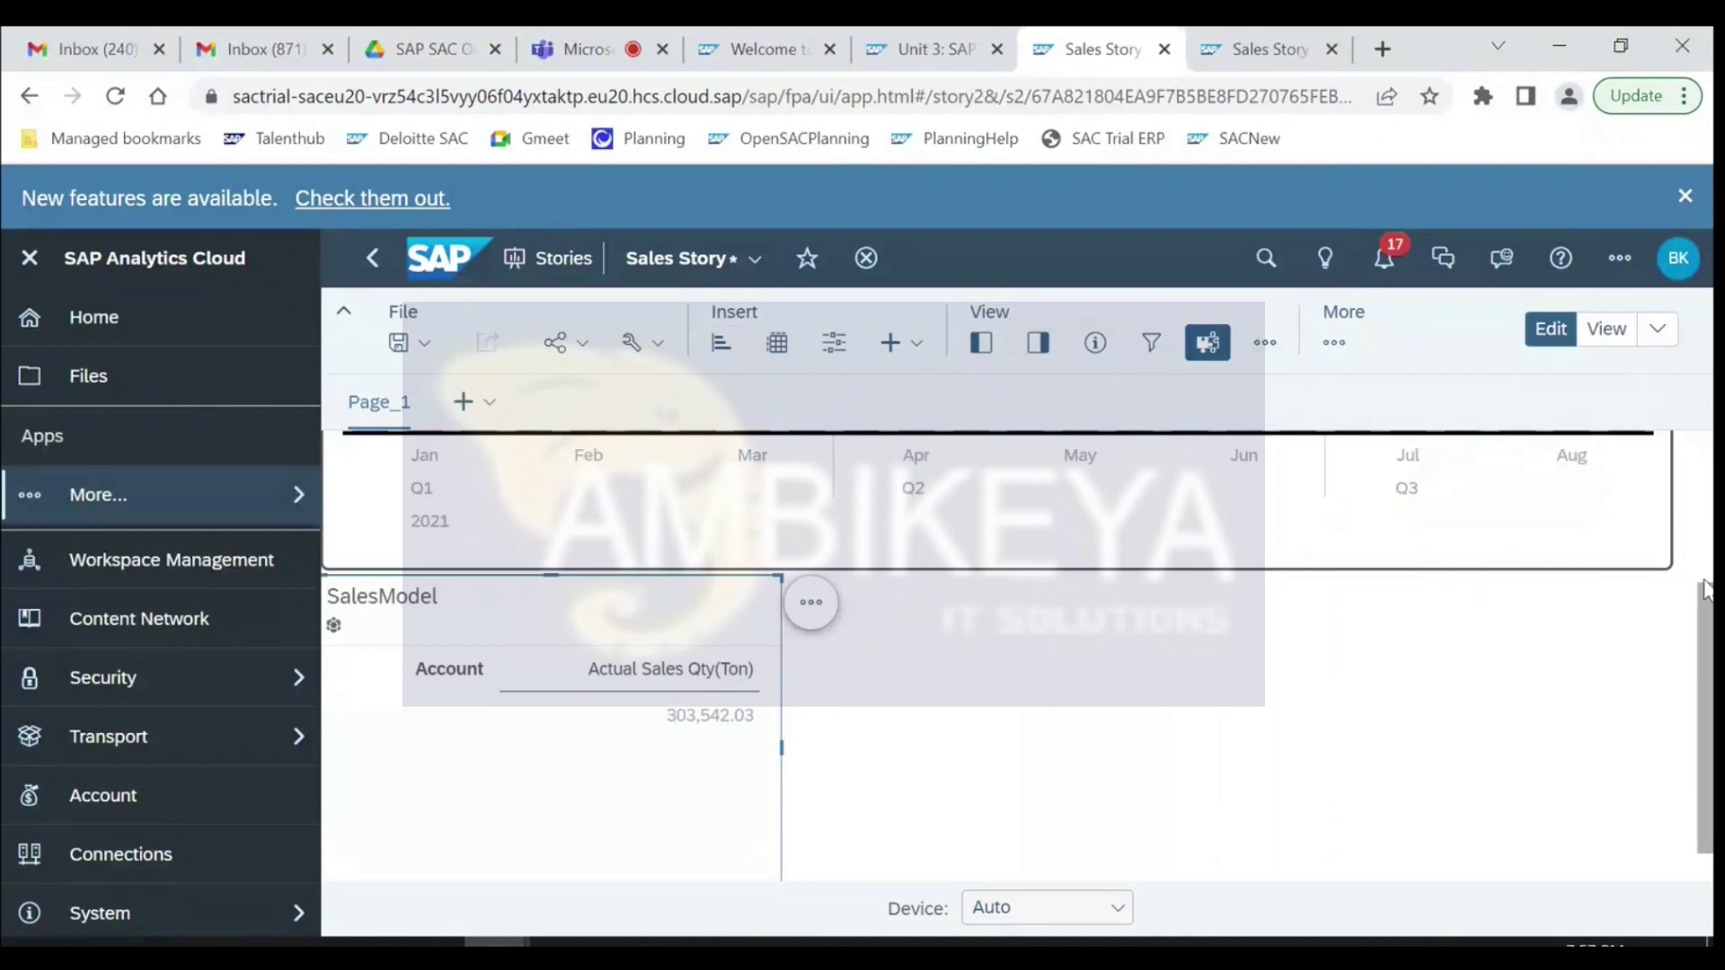
left_click_drag(1705, 657, 1694, 617)
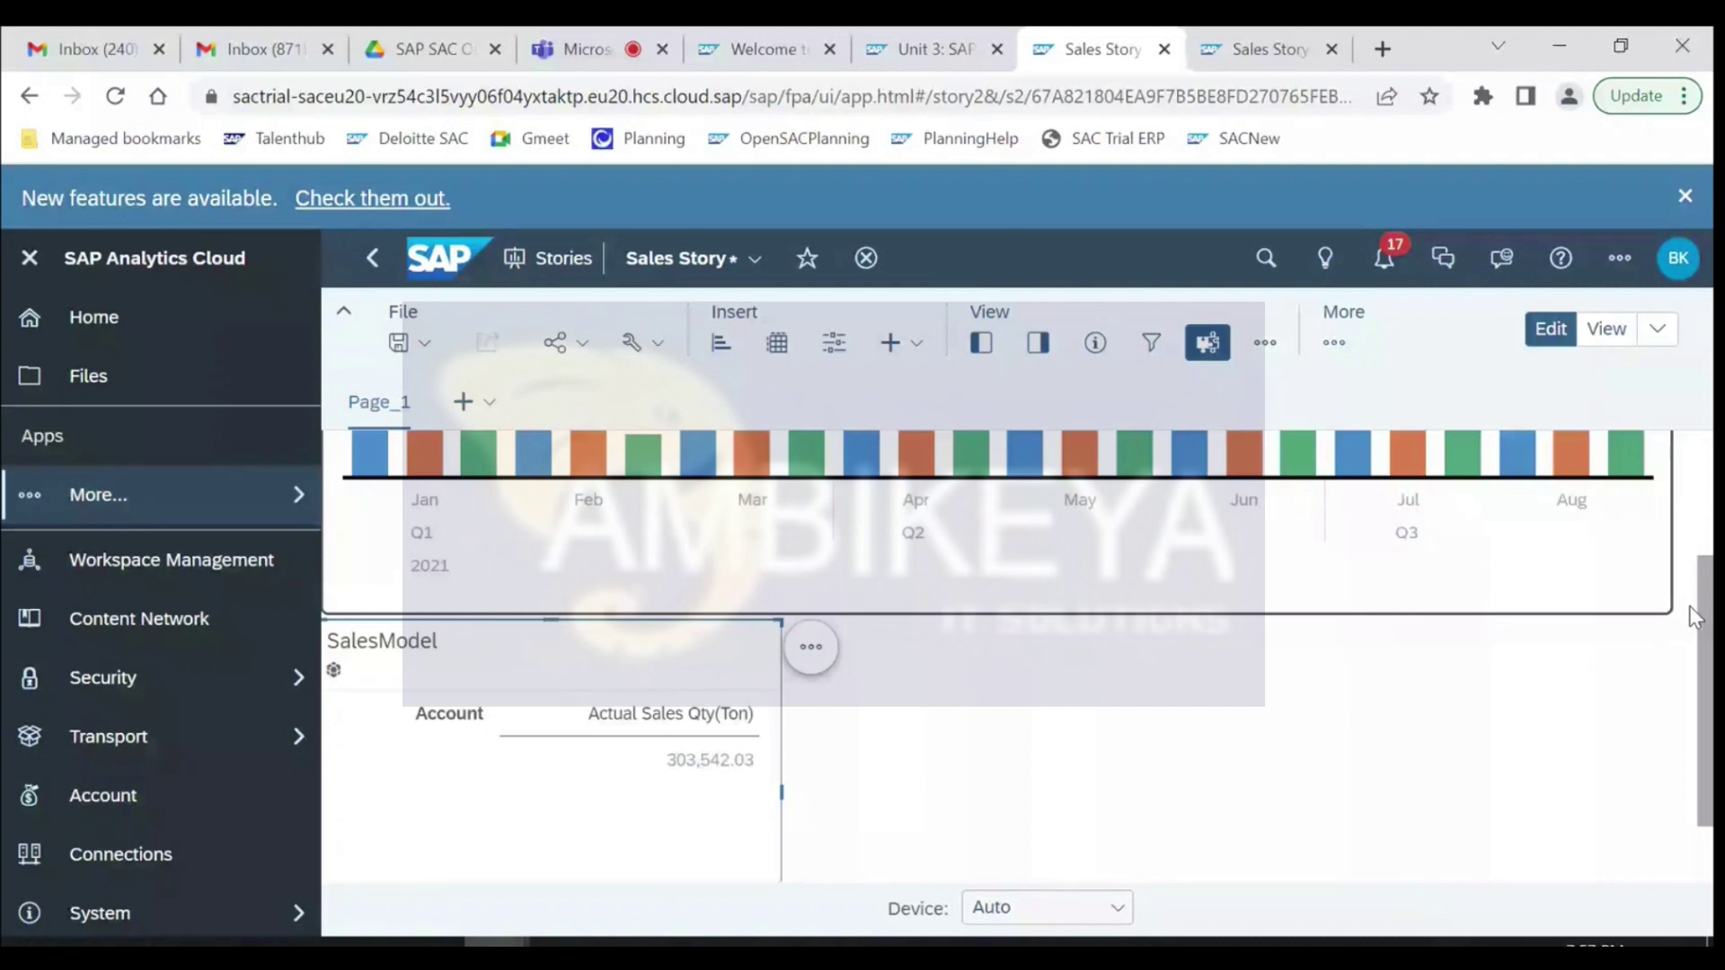
scroll(609, 546, "up", 3)
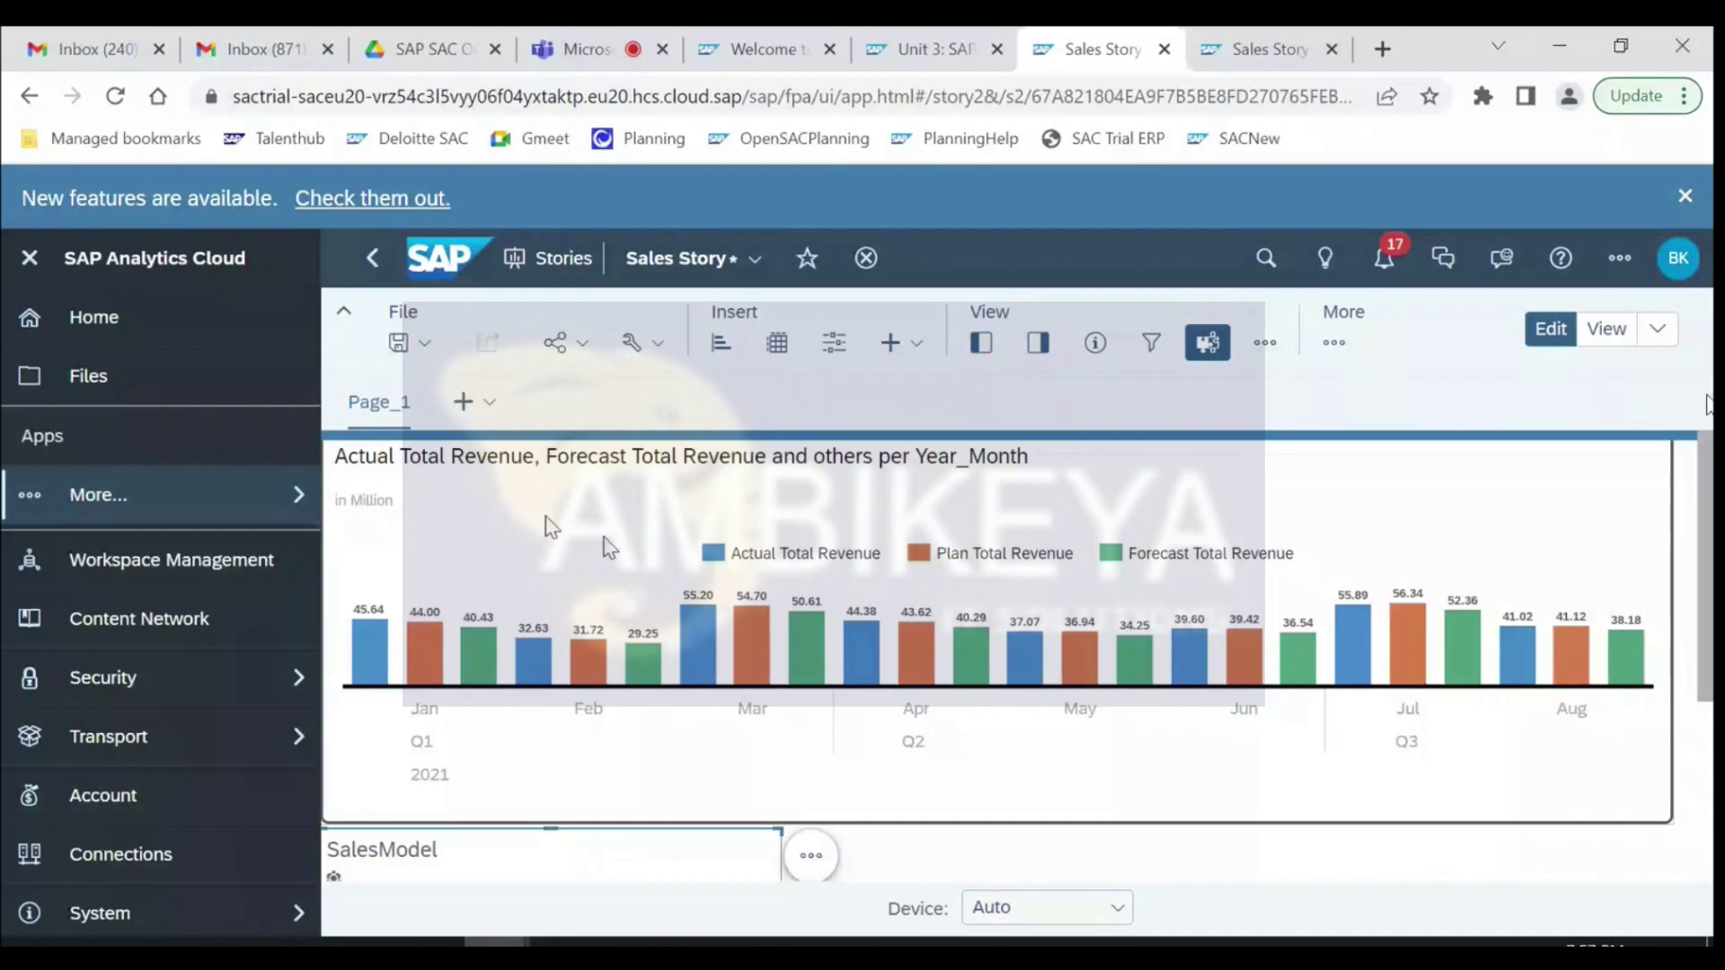
scroll(1697, 618, "down", 3)
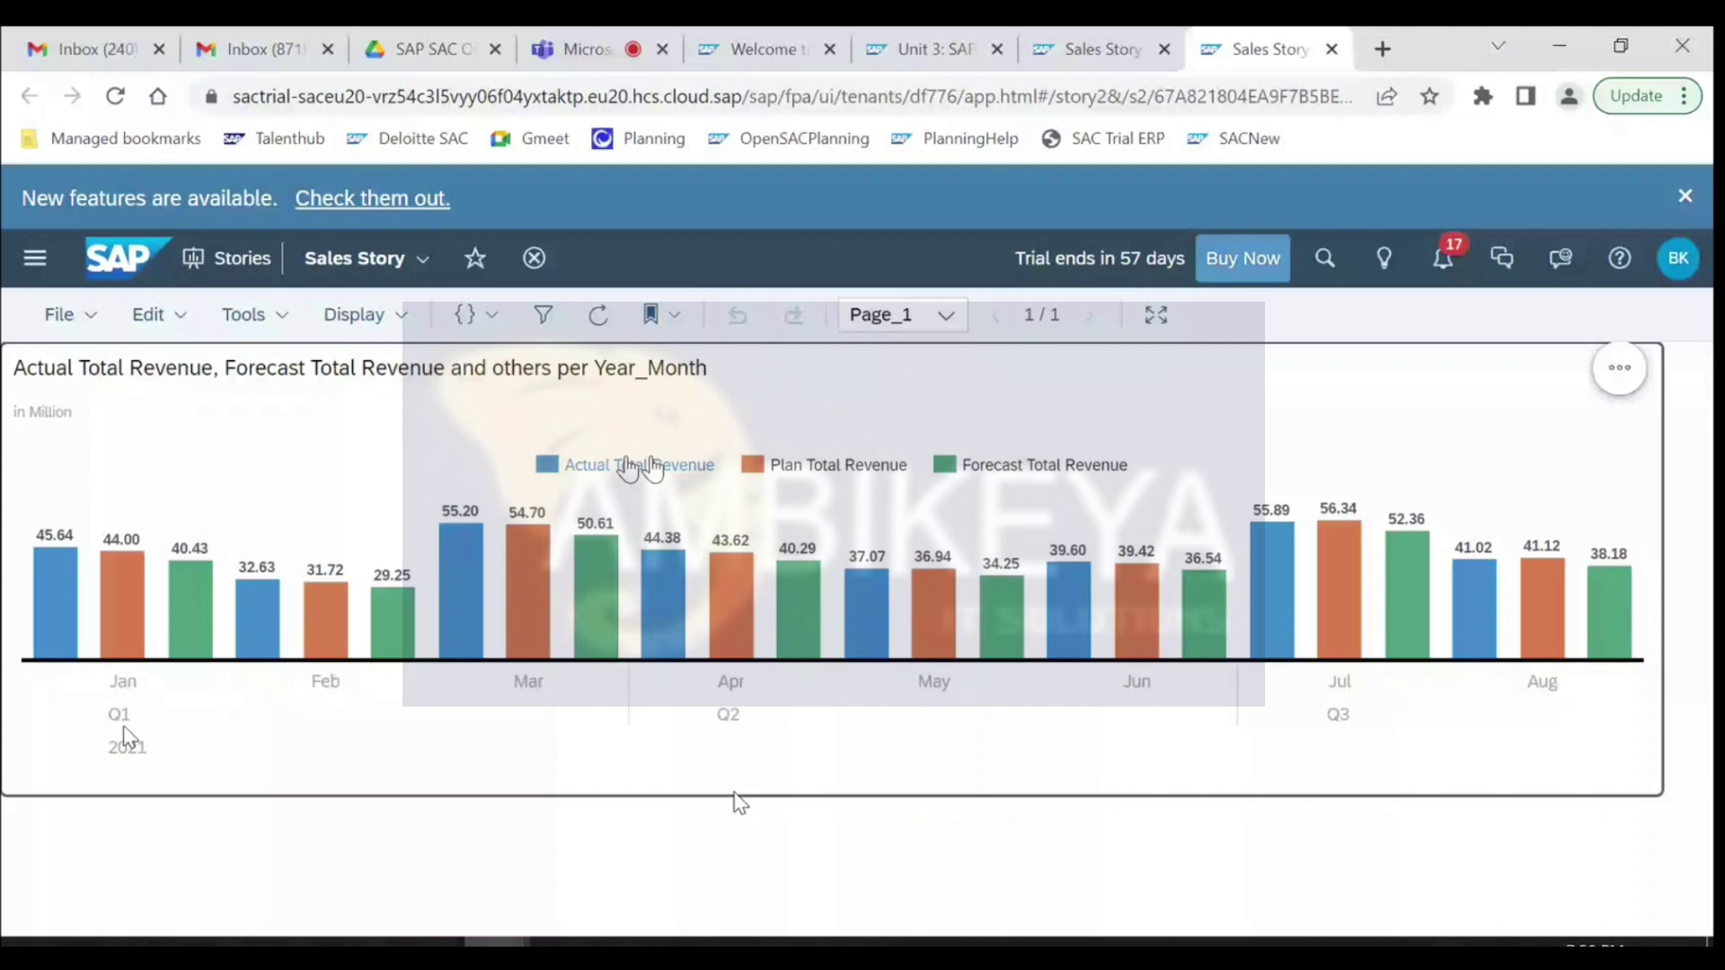
mouse_move(187, 669)
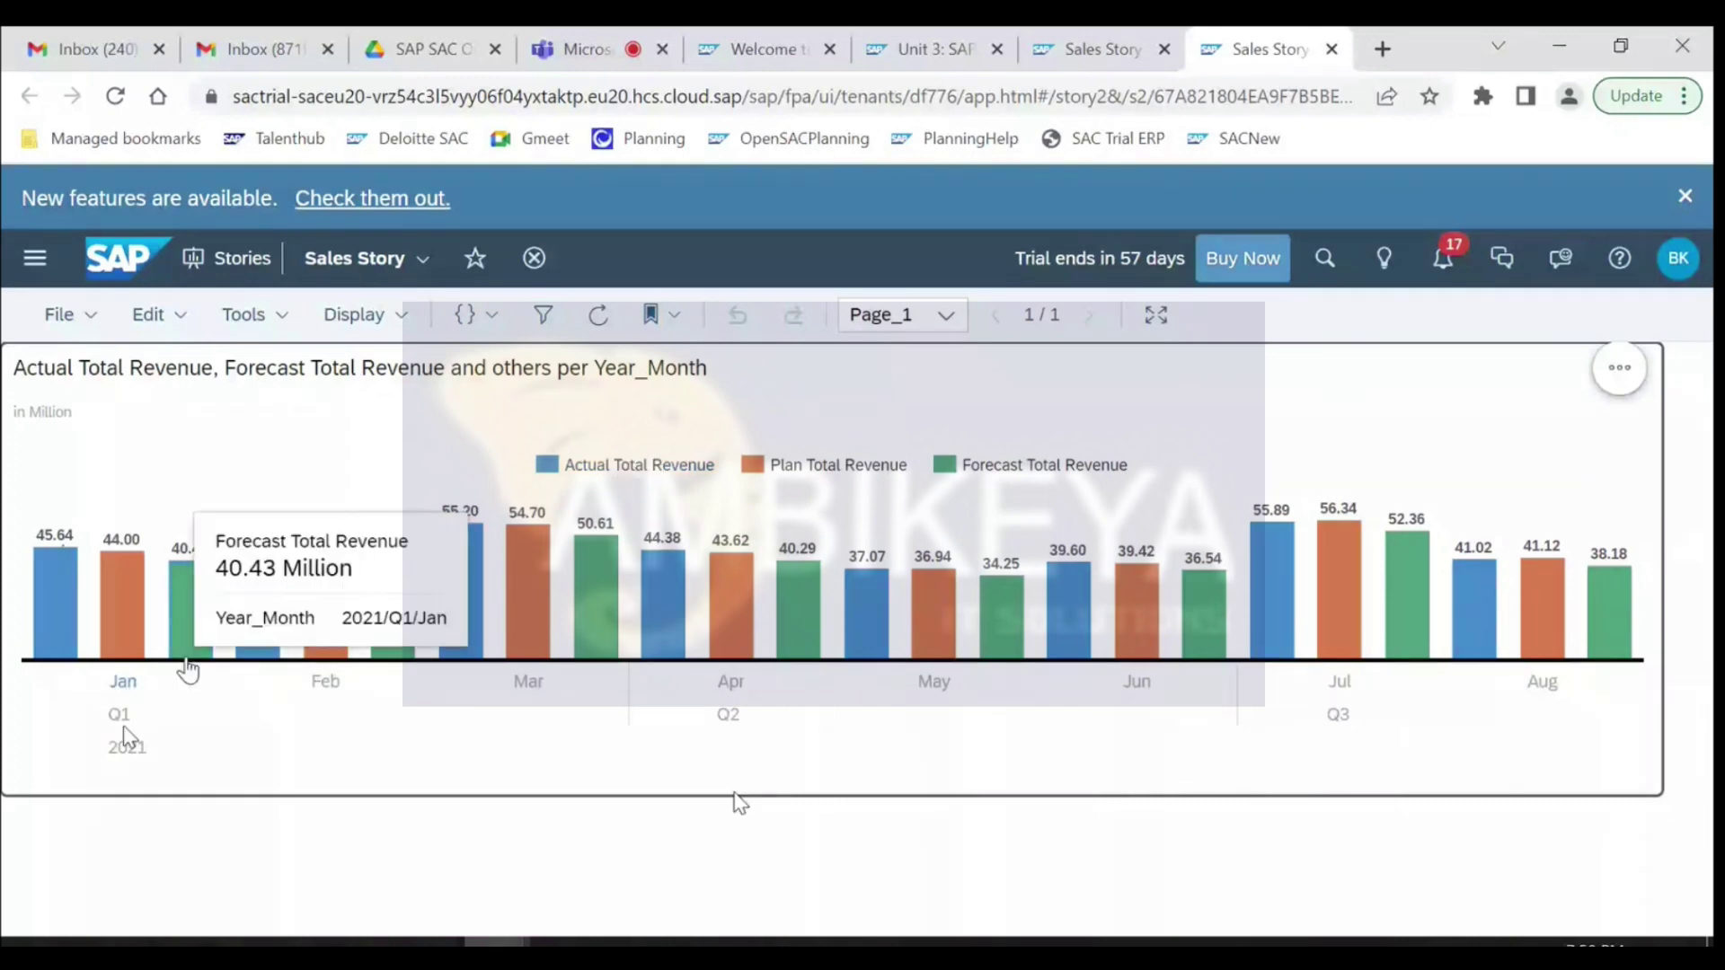